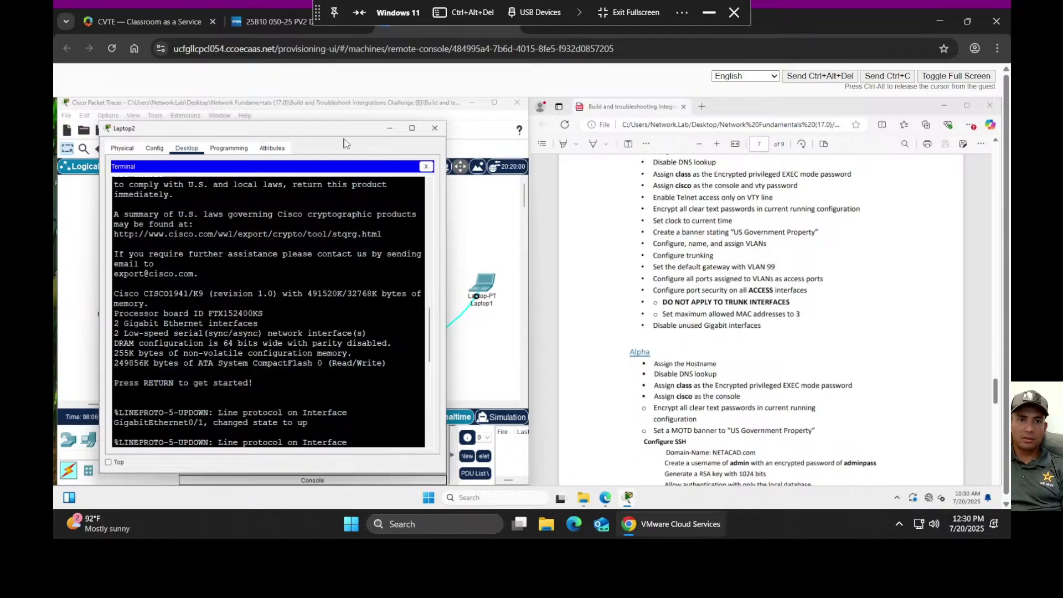
# - Log in to router Alpha's console from Laptop2 using the console password
pyautogui.moveTo(339, 135)
pyautogui.mouseDown()
pyautogui.moveTo(550, 187)
pyautogui.moveTo(653, 163)
pyautogui.moveTo(318, 116)
pyautogui.moveTo(340, 122)
pyautogui.mouseUp()
pyautogui.scroll(-2, 743, 334)
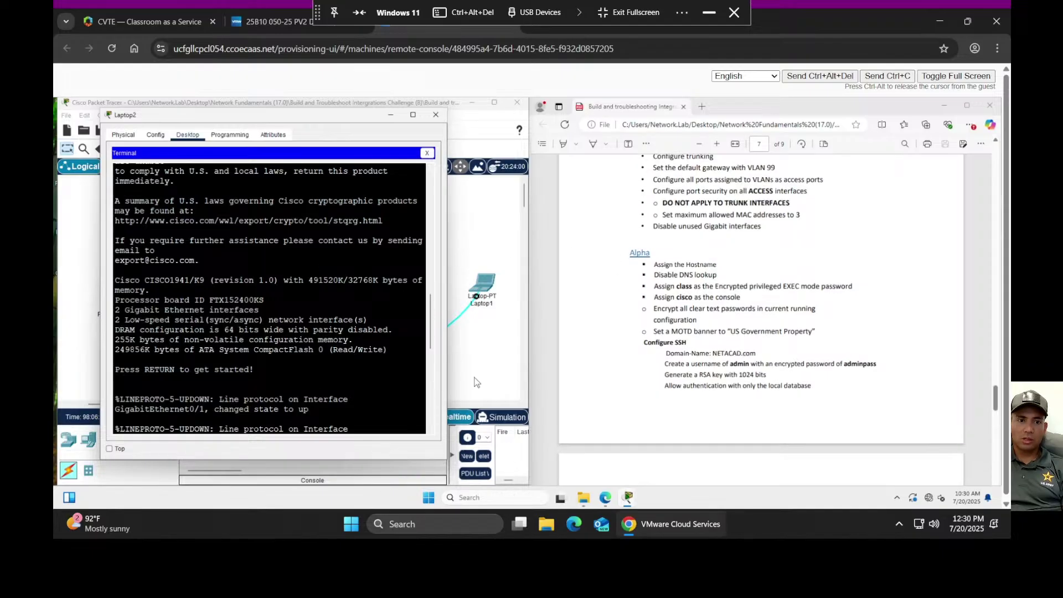
pyautogui.press('Return')
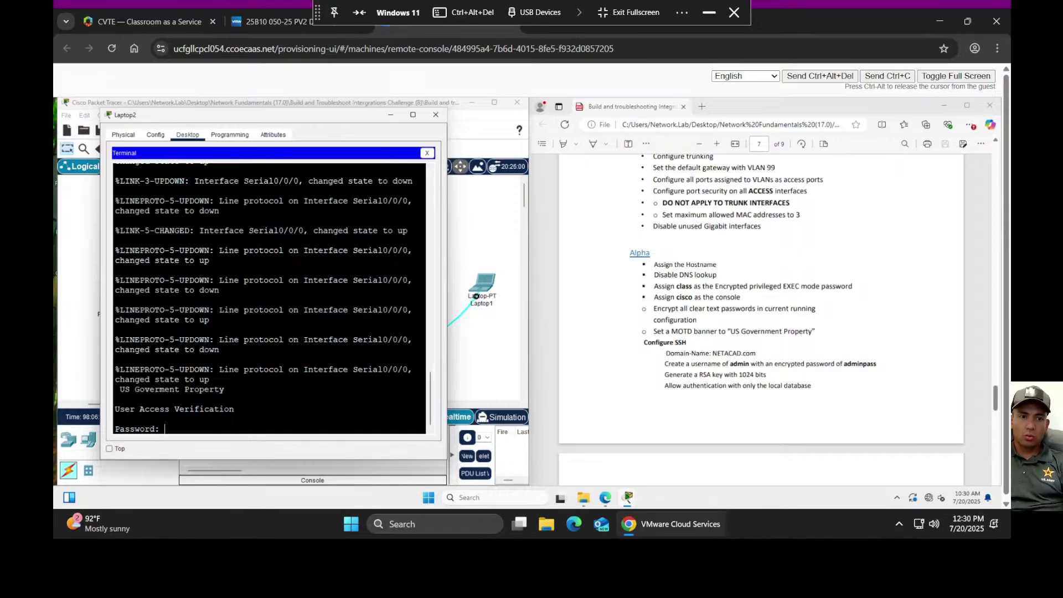
pyautogui.write('cisco')
pyautogui.press('Return')
# - Enter privileged EXEC with the enable password, then switch to global configuration mode
pyautogui.write('en')
pyautogui.press('Return')
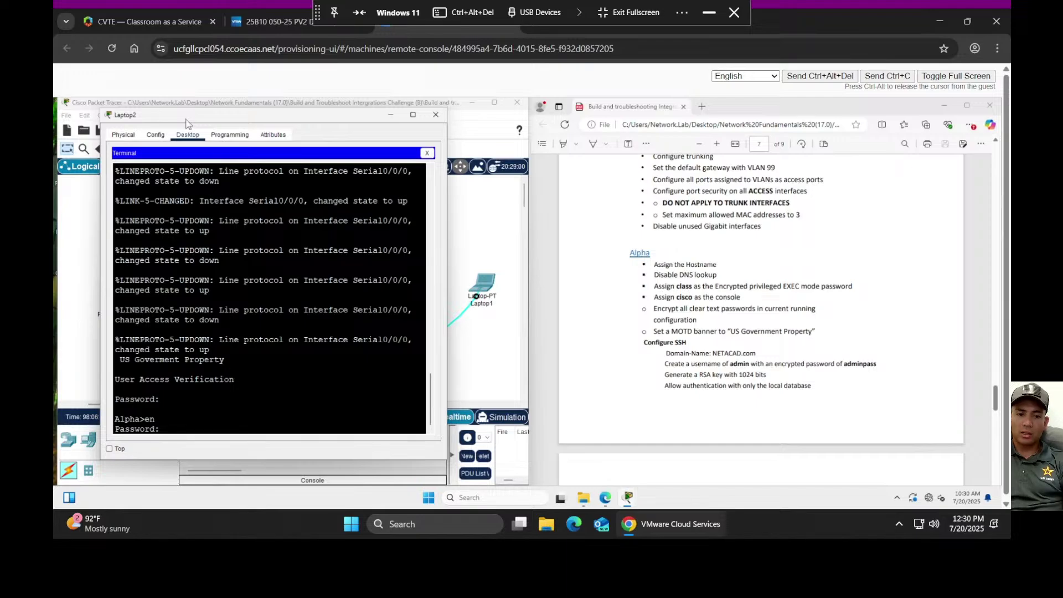
pyautogui.press('Return')
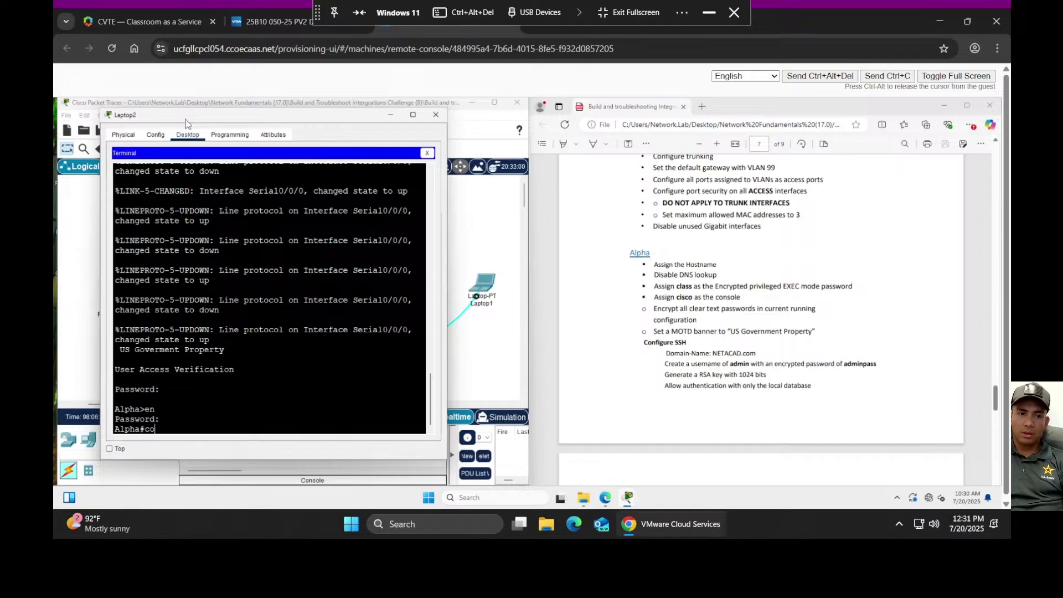
pyautogui.write('conf t')
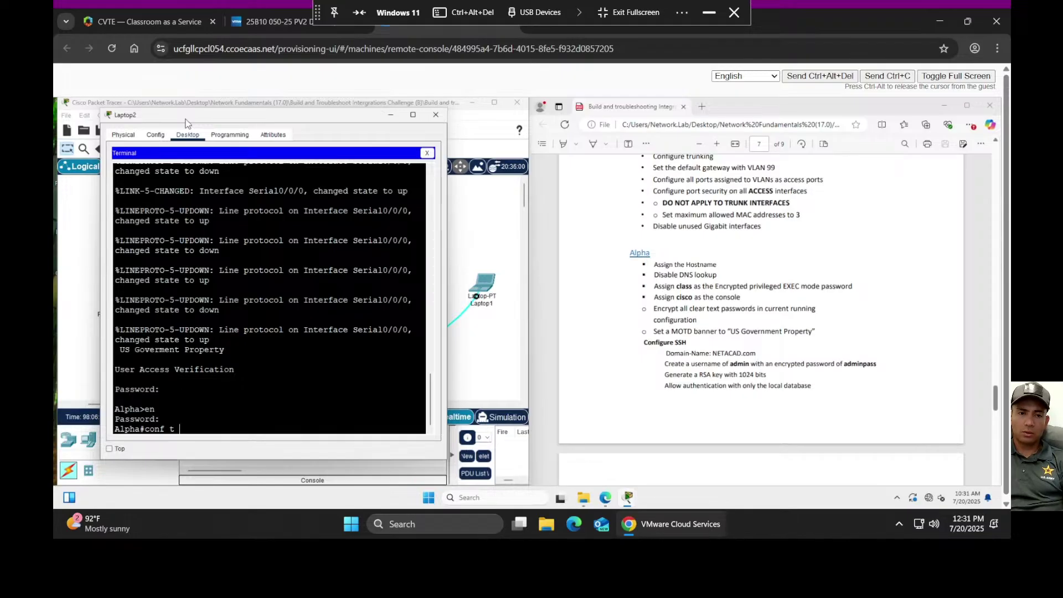
pyautogui.press('Return')
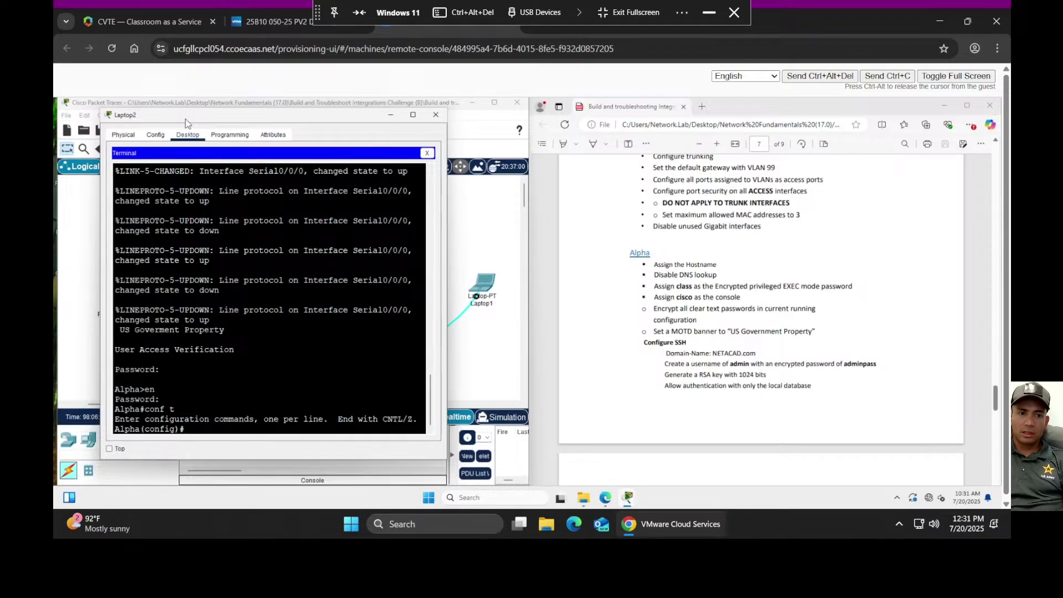
# - Set the router's hostname to Alpha
pyautogui.write('hos')
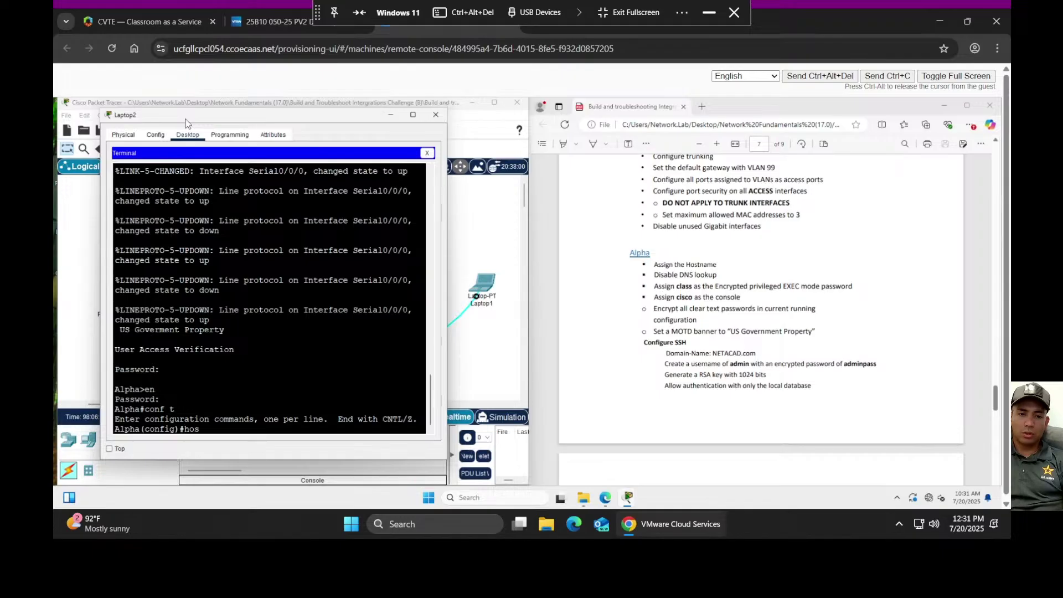
pyautogui.write('t Alpha')
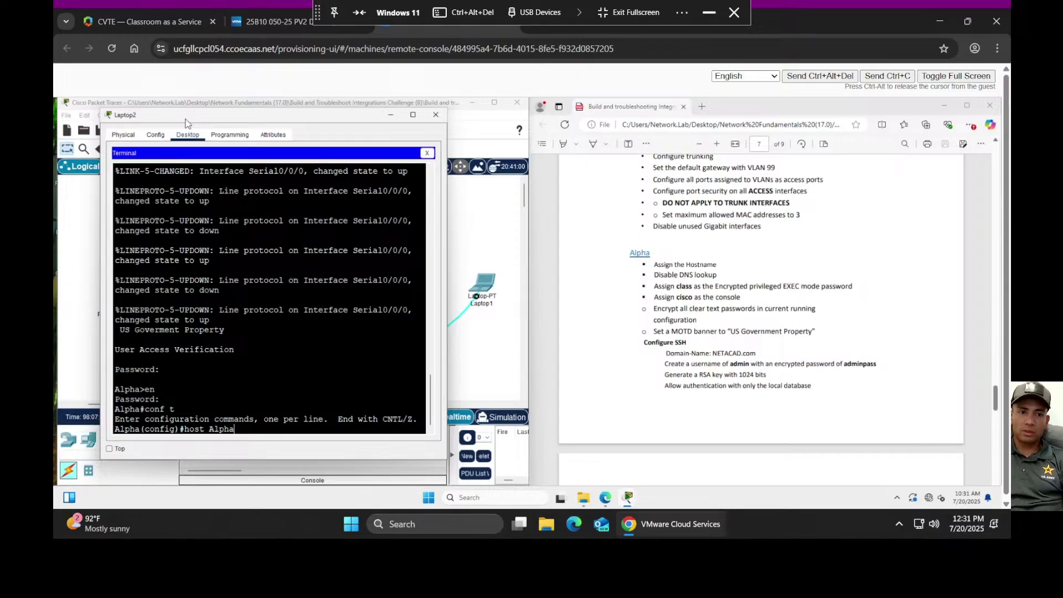
pyautogui.press('Return')
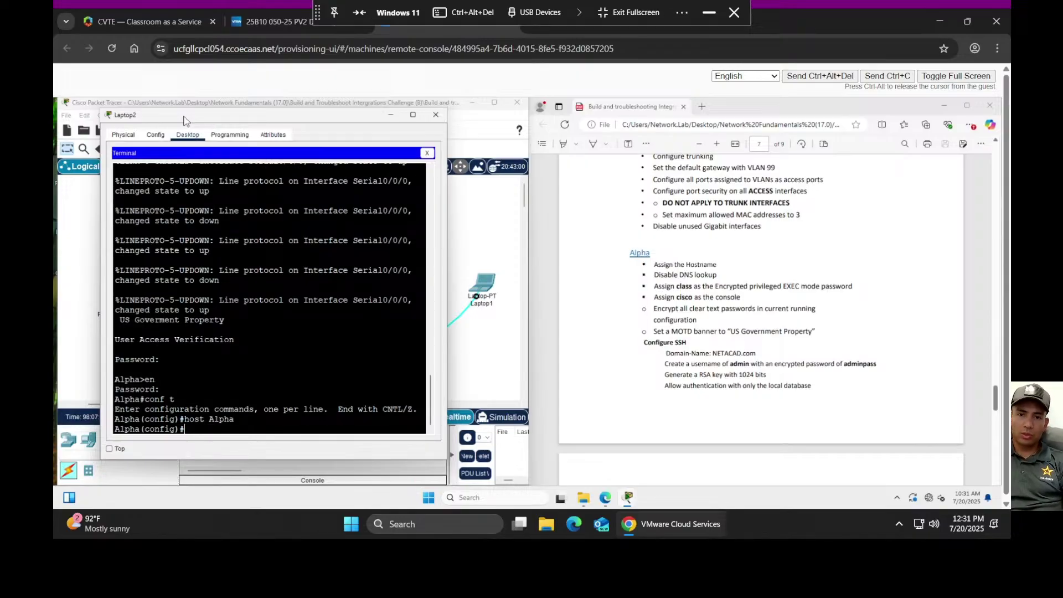
pyautogui.keyDown('ctrl'); pyautogui.scroll(1, 778, 324); pyautogui.keyUp('ctrl')
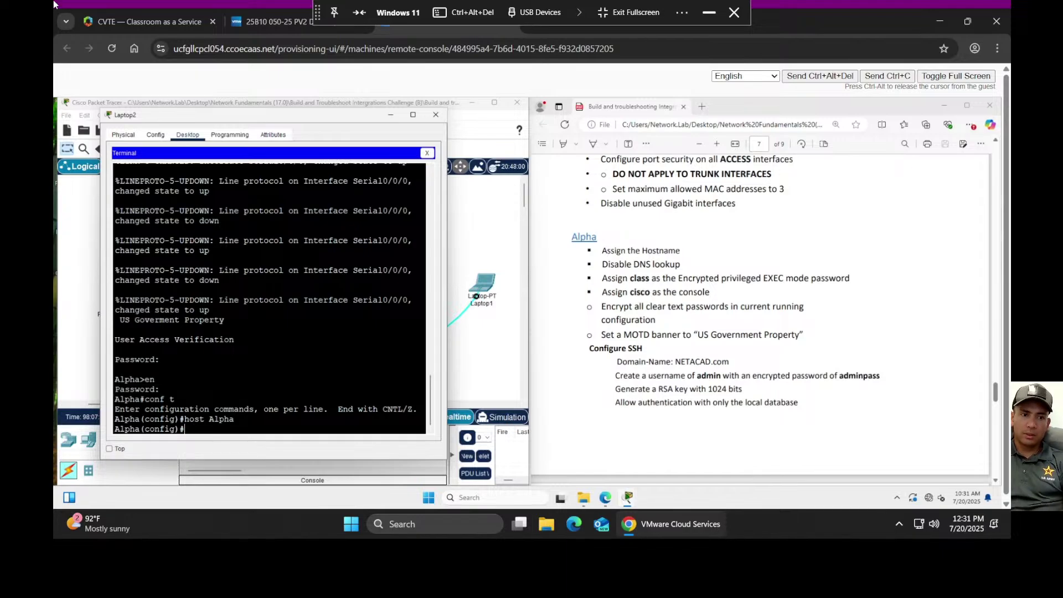
# - Disable DNS lookup with 'no ip domain-lookup'
pyautogui.write('no ip d')
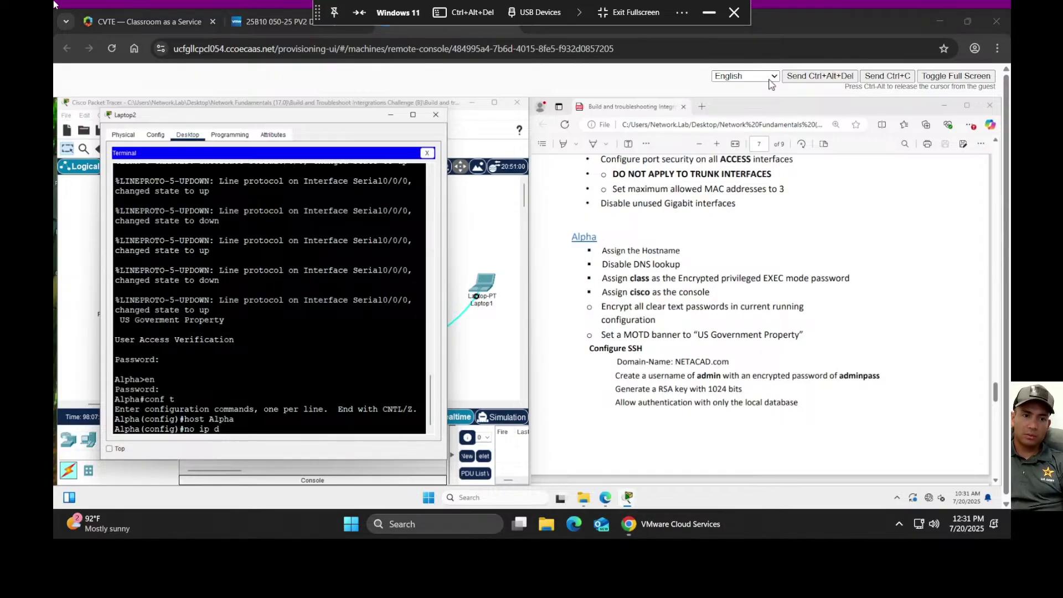
pyautogui.click(115, 368)
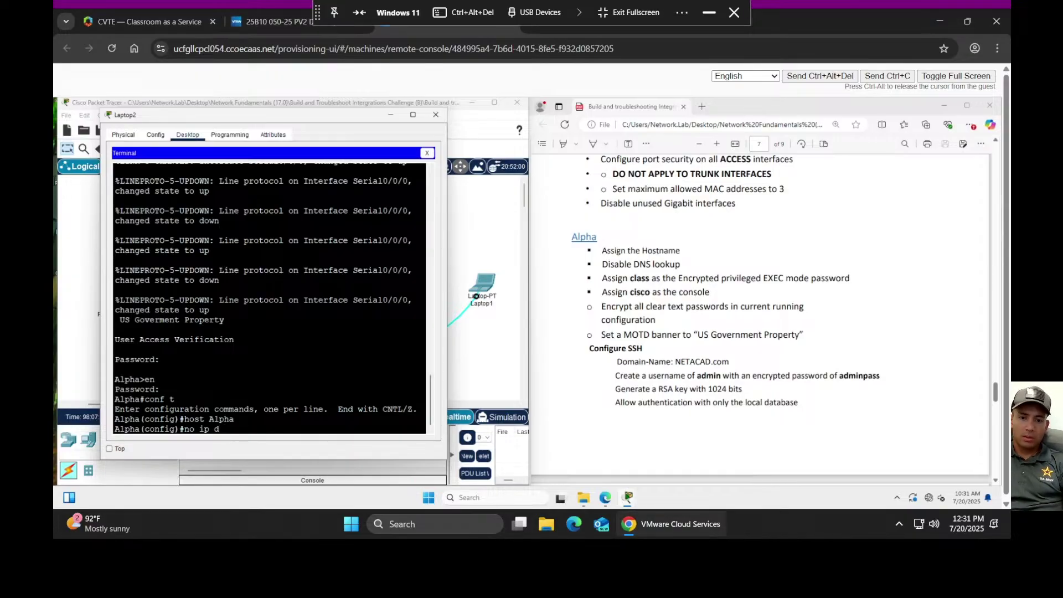
pyautogui.write('omain')
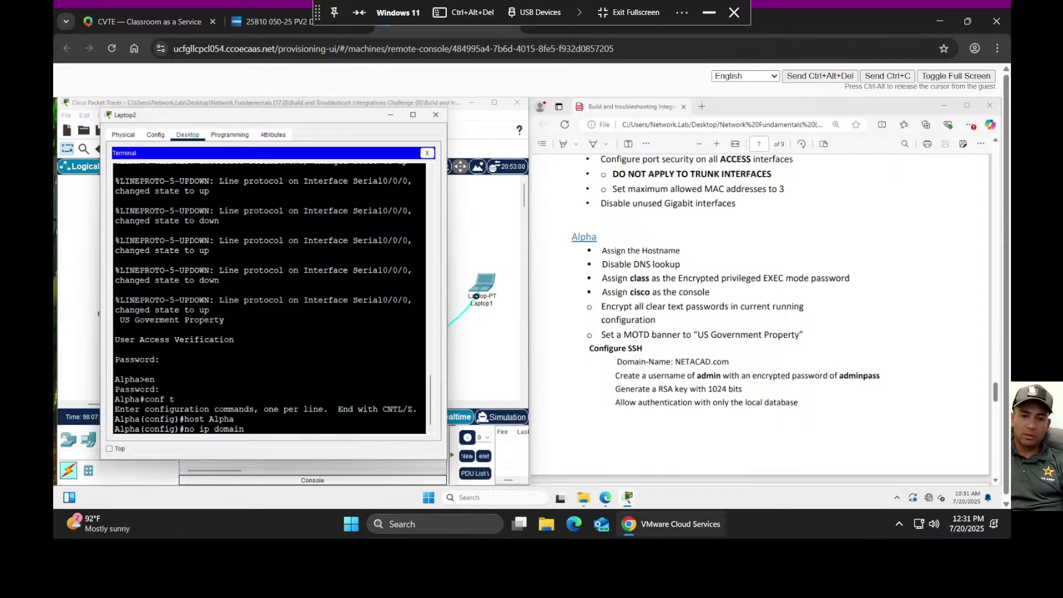
pyautogui.write('-lo')
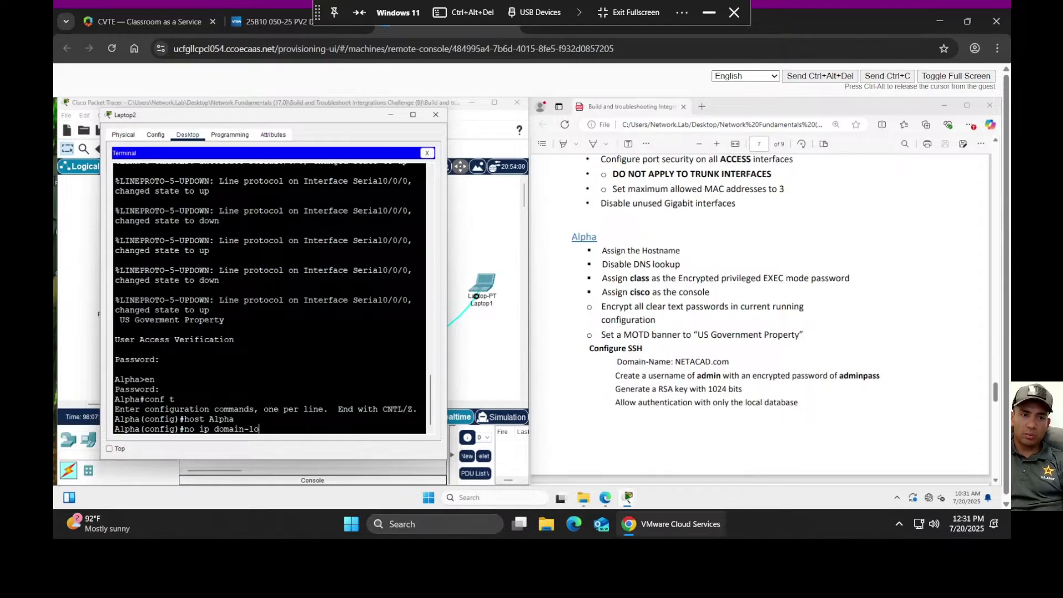
pyautogui.press('Tab')
pyautogui.press('BackSpace')
pyautogui.press('BackSpace')
pyautogui.press('BackSpace')
pyautogui.press('BackSpace')
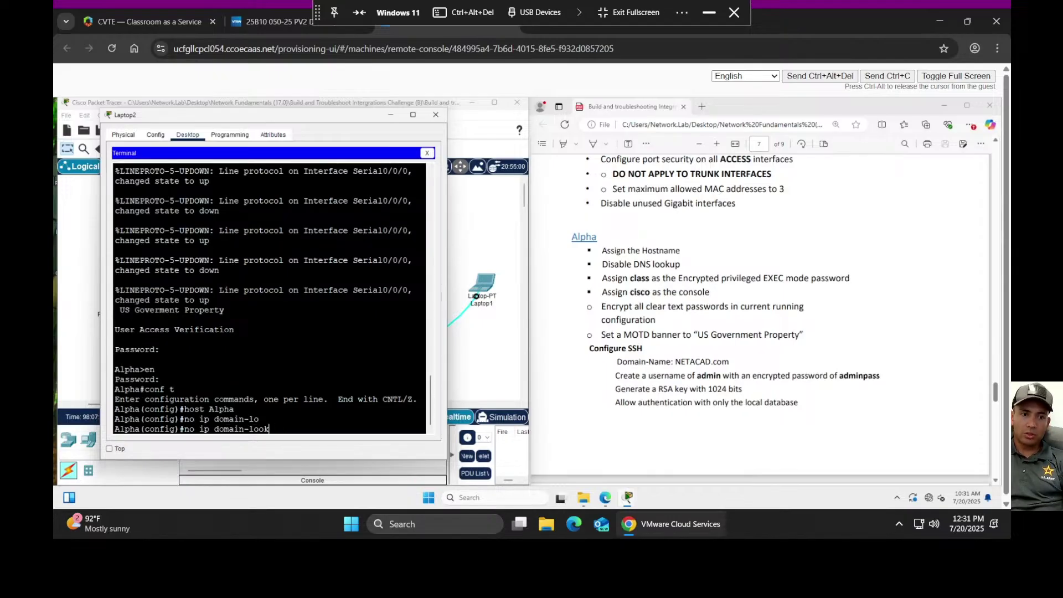
pyautogui.press('BackSpace')
pyautogui.press('Return')
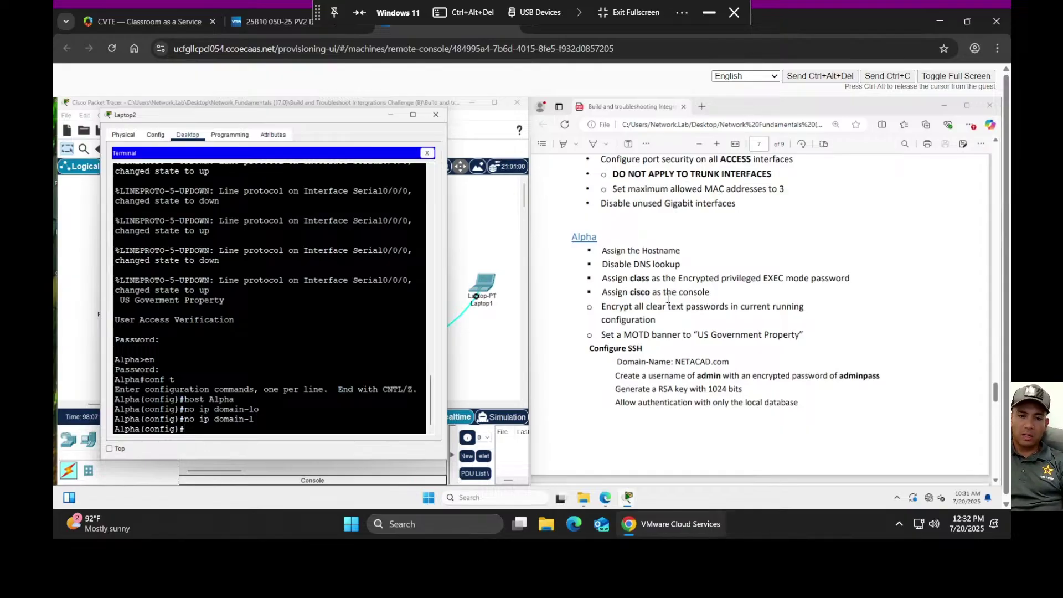
pyautogui.write('n')
pyautogui.press('BackSpace')
pyautogui.press('BackSpace')
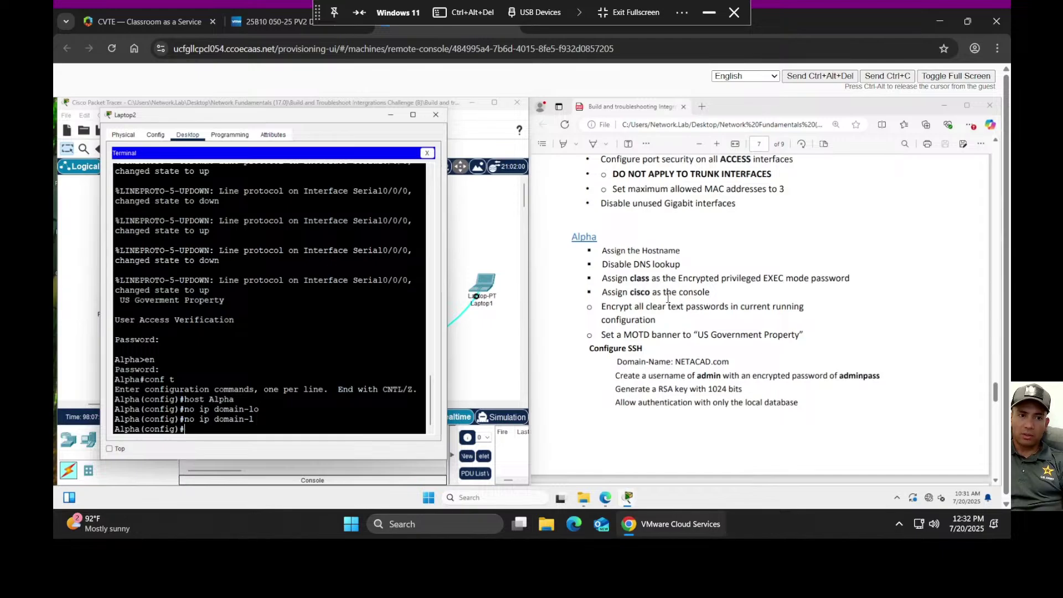
# - Set an enable secret and a console line 0 password, then turn on service password-encryption
pyautogui.write('enable')
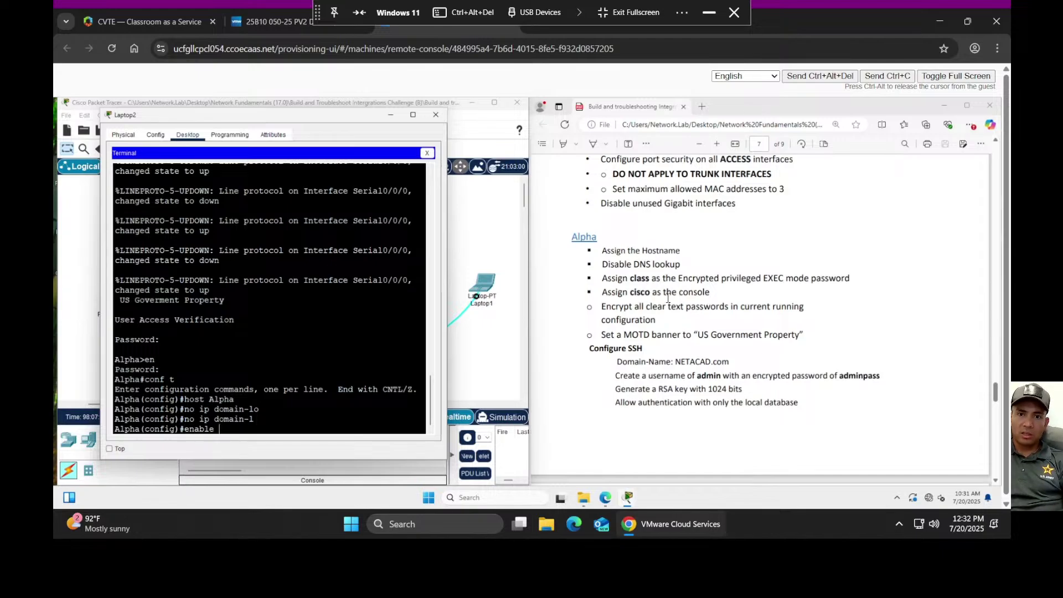
pyautogui.write(' s')
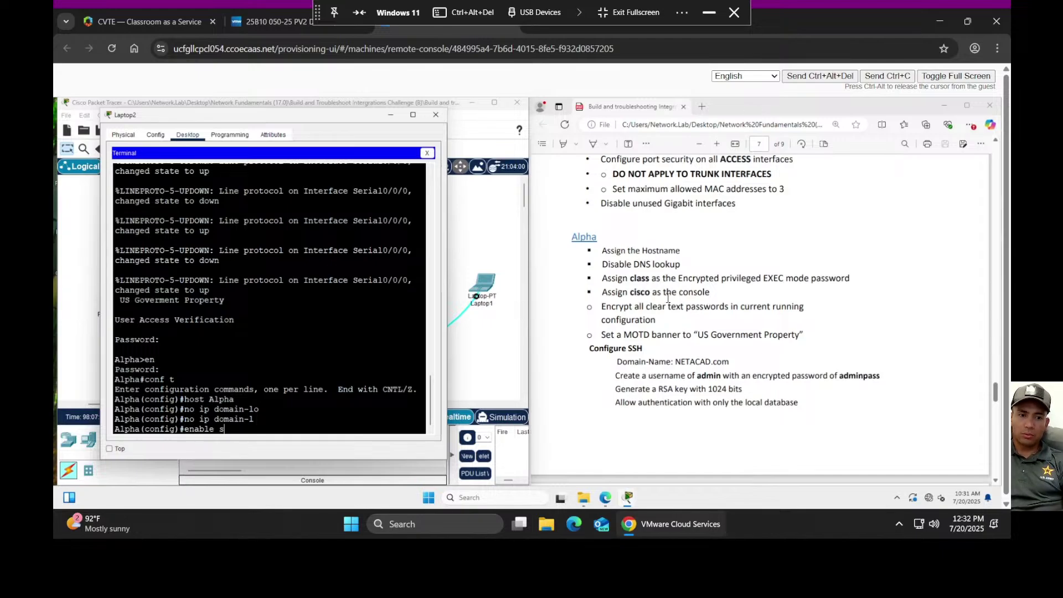
pyautogui.write('ecret class')
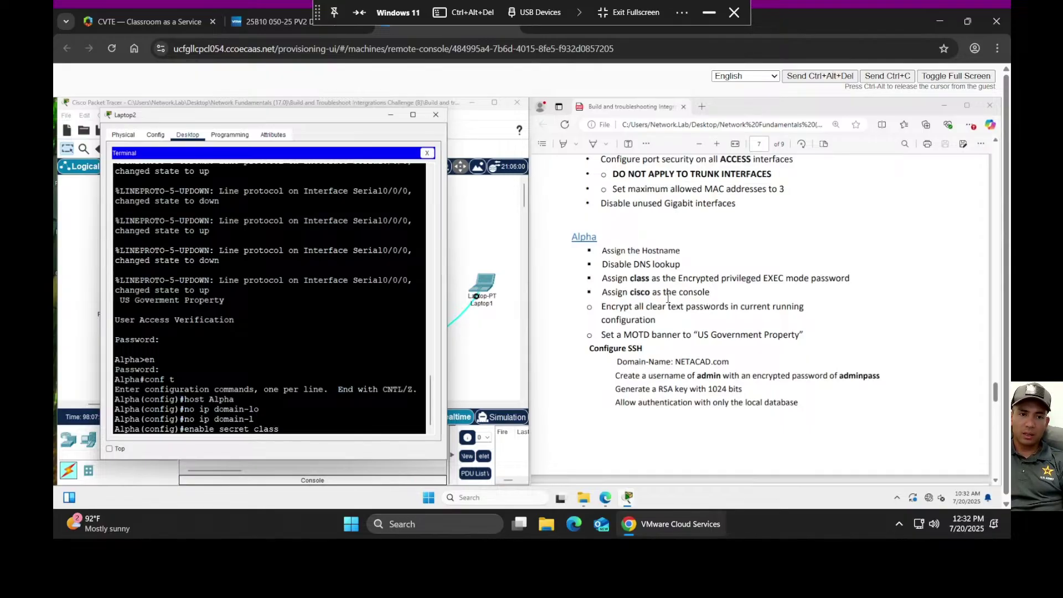
pyautogui.press('Return')
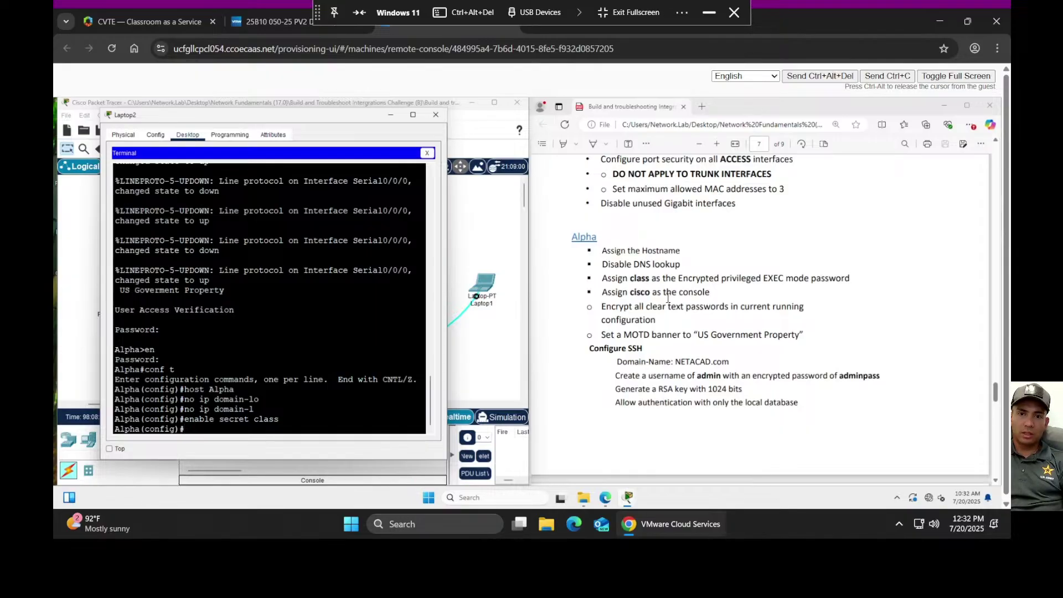
pyautogui.write('l')
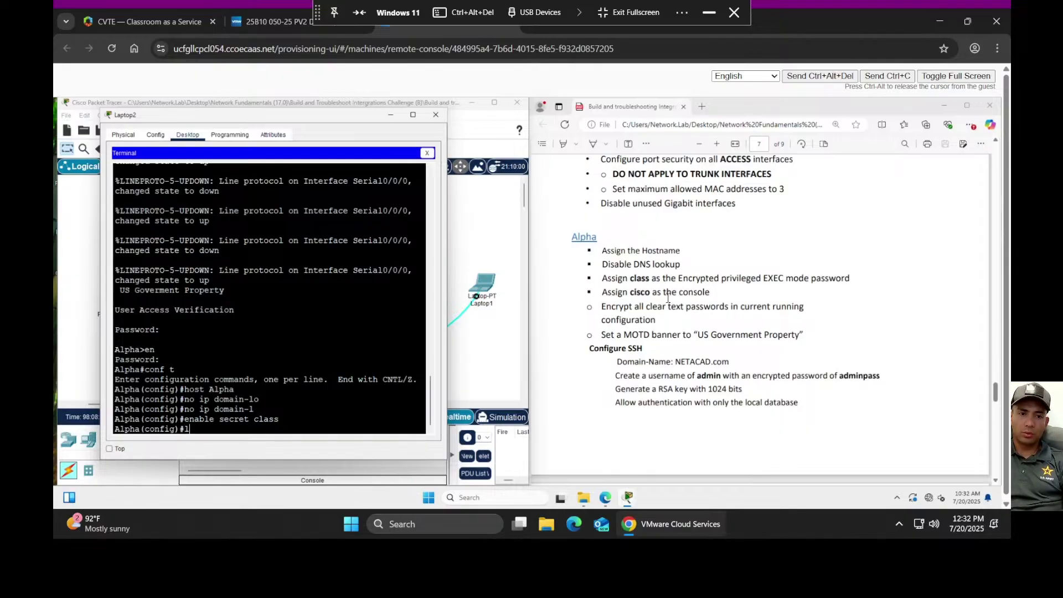
pyautogui.write('ine con 0')
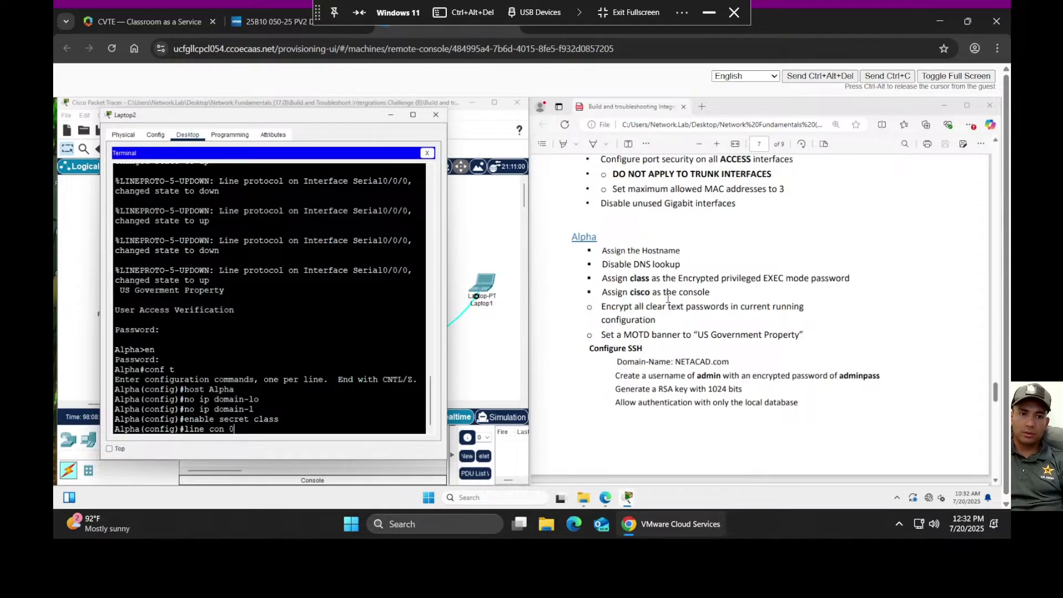
pyautogui.press('Return')
pyautogui.write('pass cisco')
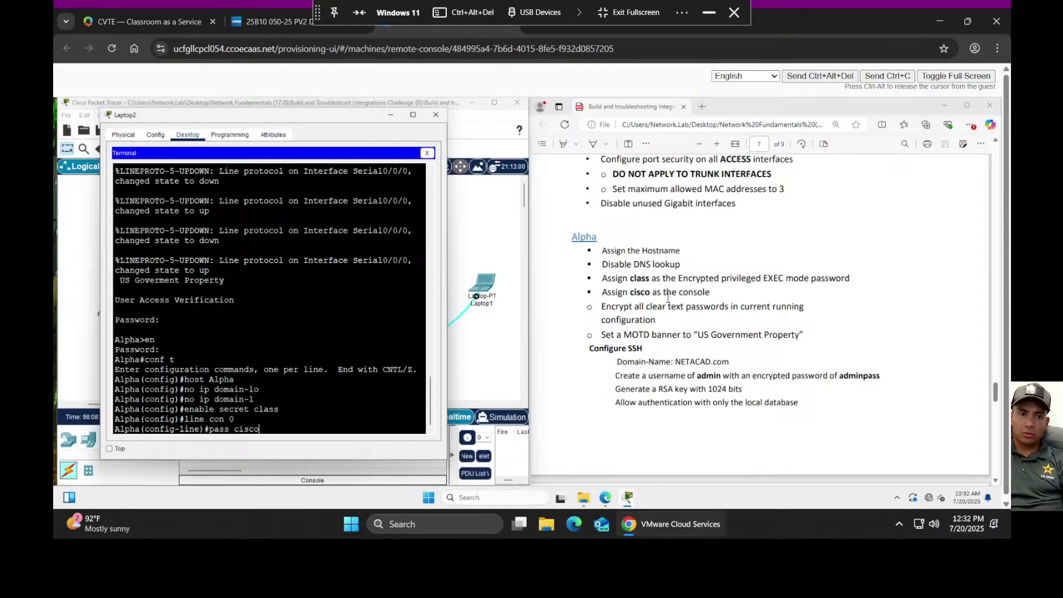
pyautogui.press('Return')
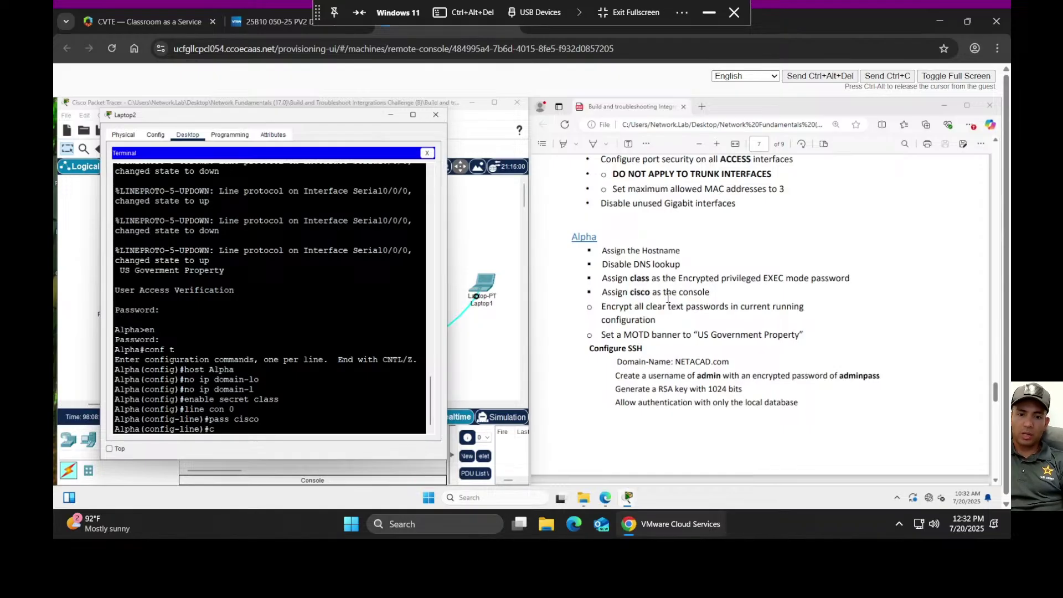
pyautogui.write('ser')
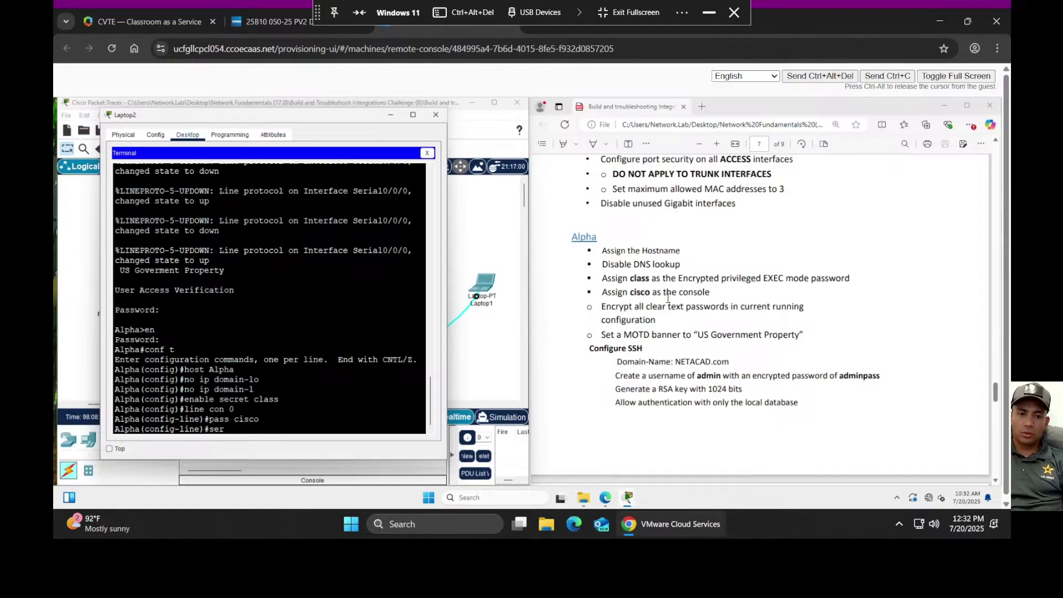
pyautogui.write('vice pass')
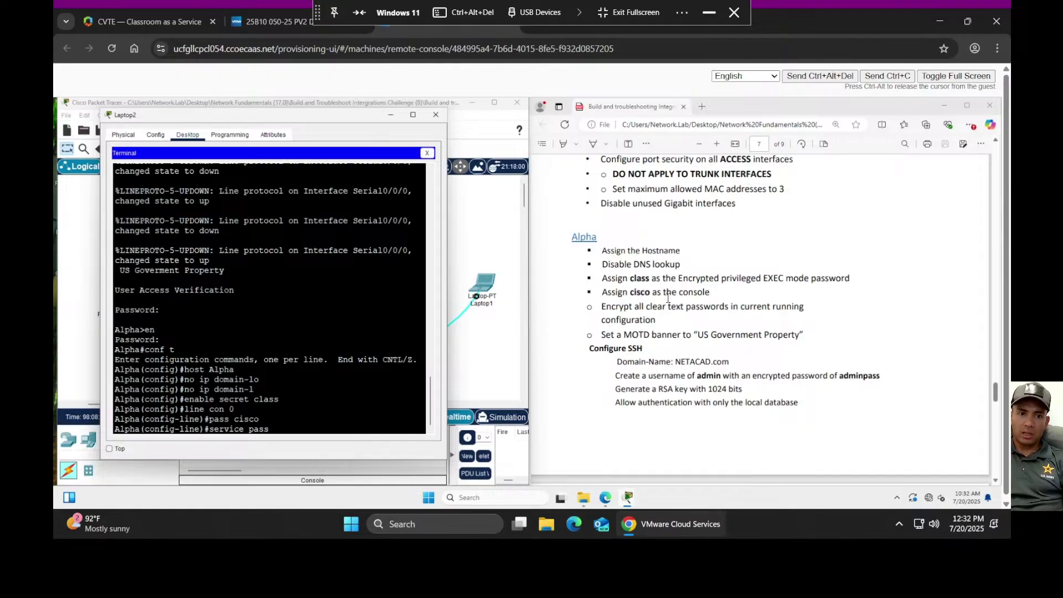
pyautogui.write('w')
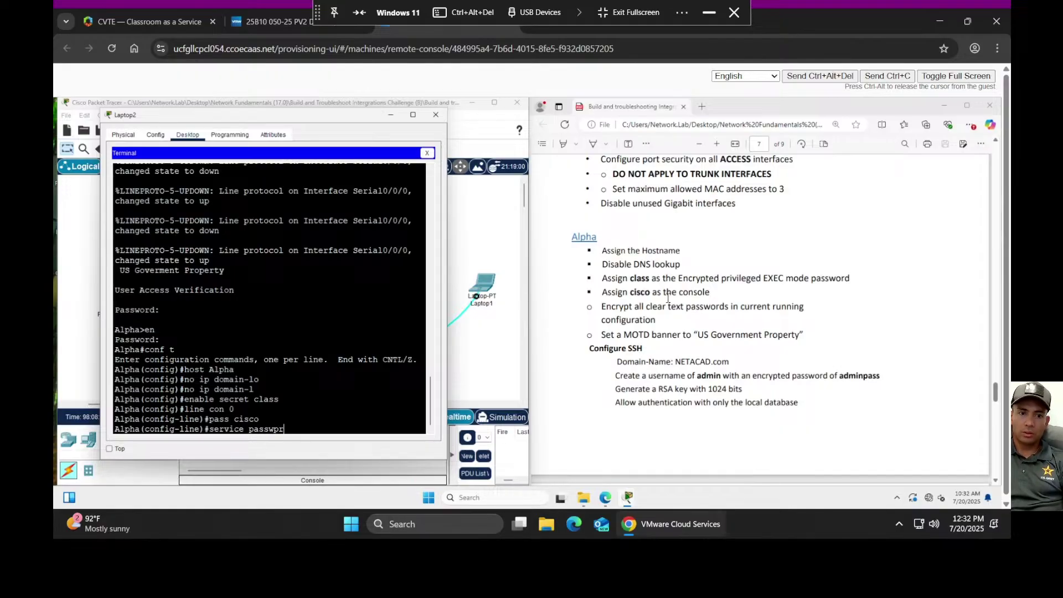
pyautogui.write('ord')
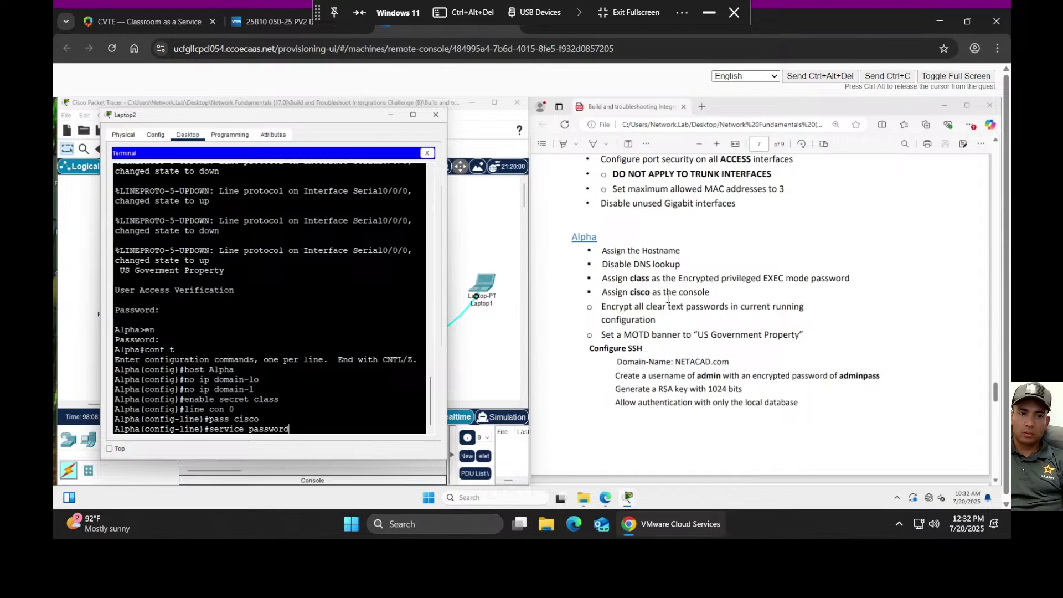
pyautogui.write('-enc')
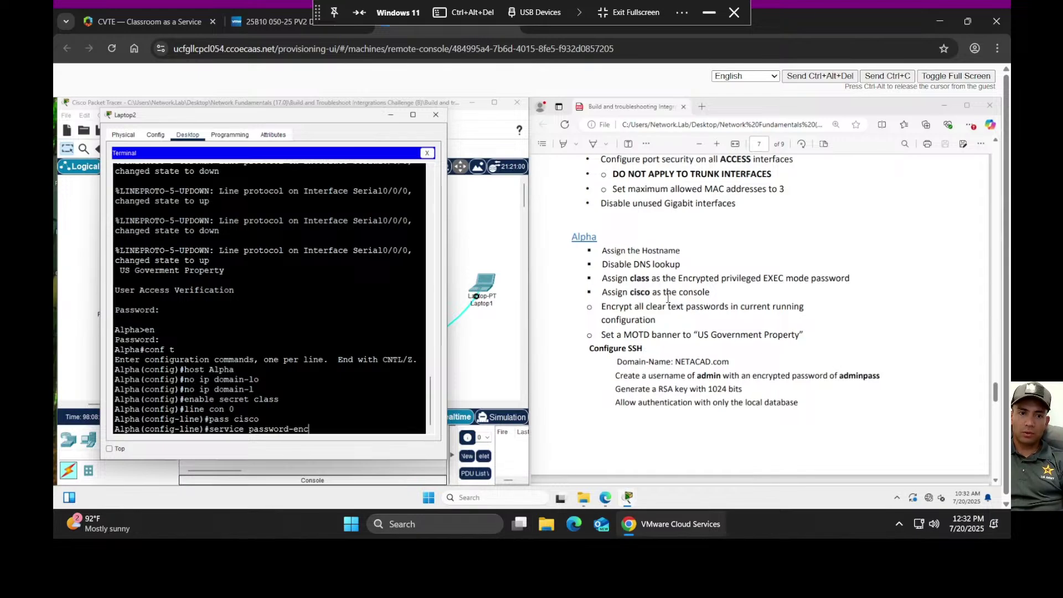
pyautogui.press('Return')
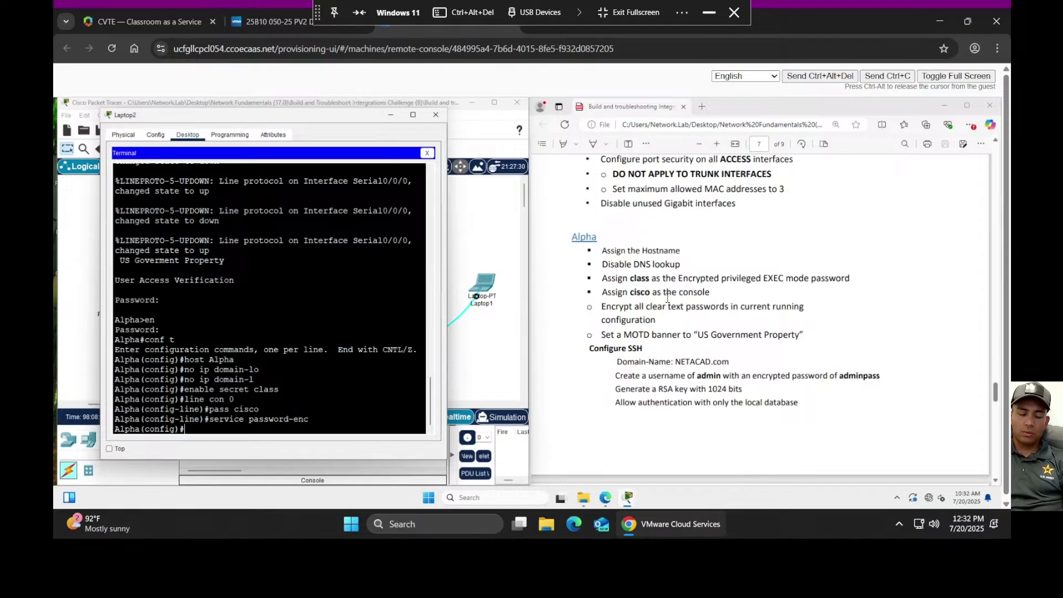
# - Set the MOTD banner to 'US Government Property'
pyautogui.write('ban mot')
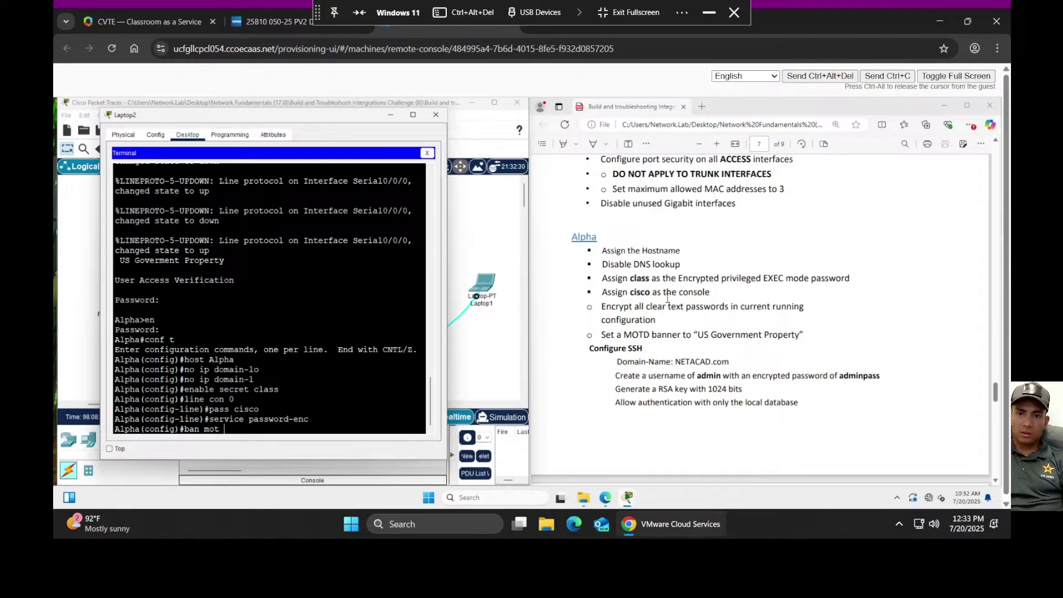
pyautogui.write('* ')
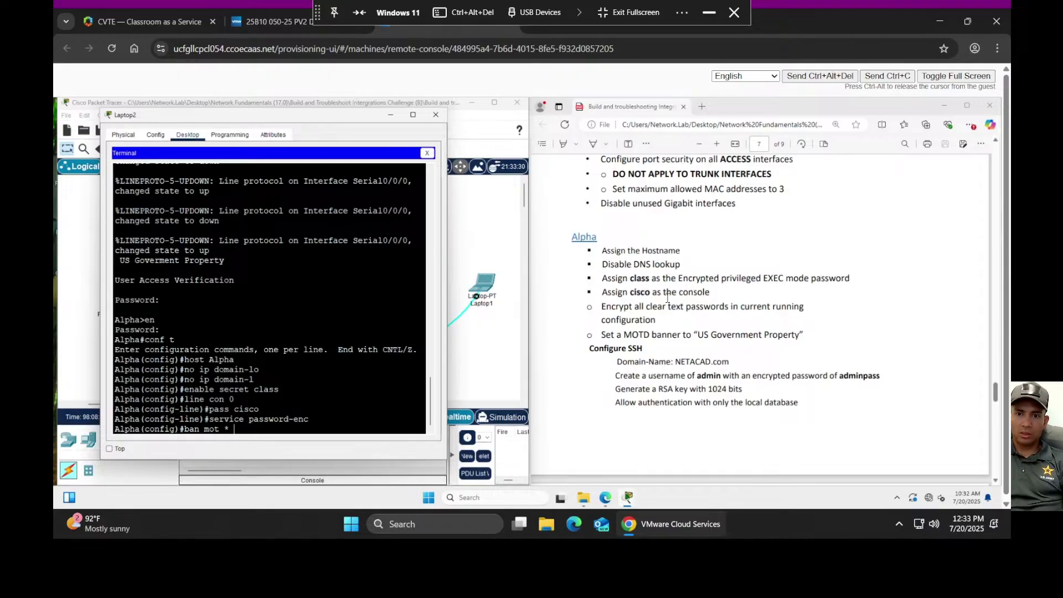
pyautogui.write('US ')
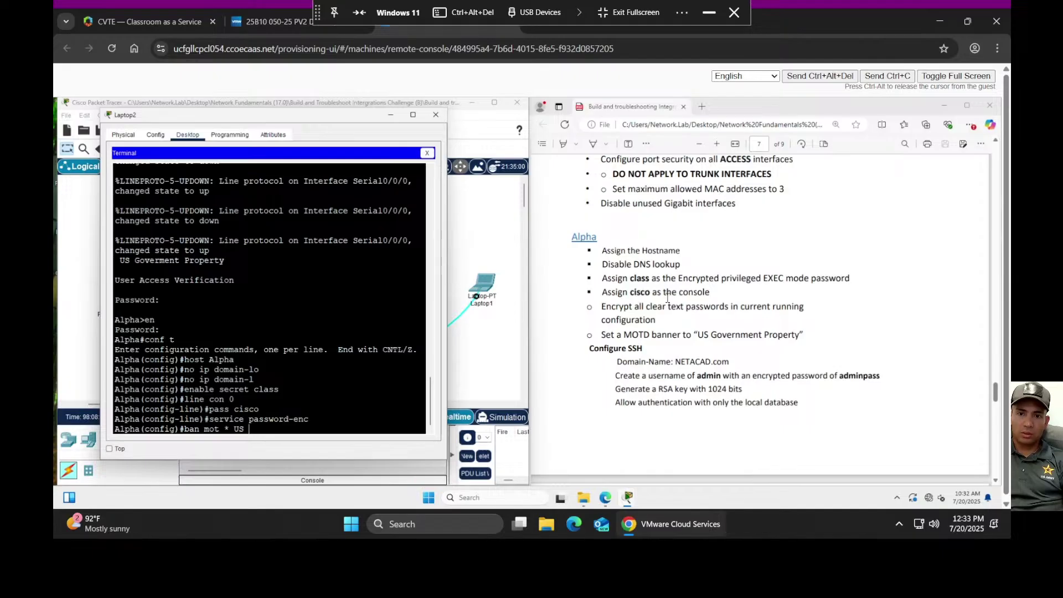
pyautogui.write('GOven')
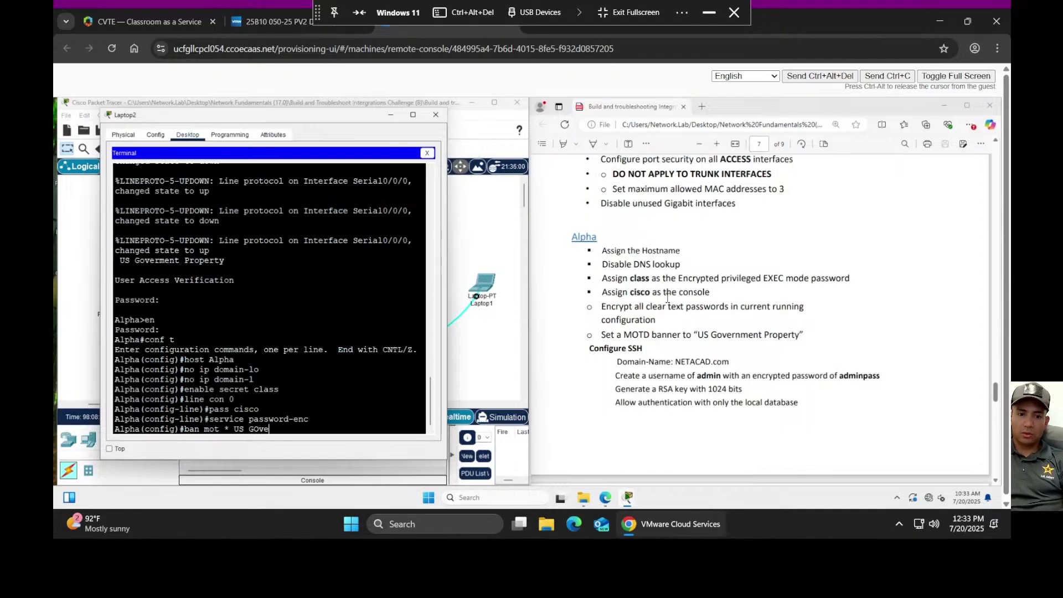
pyautogui.press('BackSpace')
pyautogui.press('BackSpace')
pyautogui.press('BackSpace')
pyautogui.press('BackSpace')
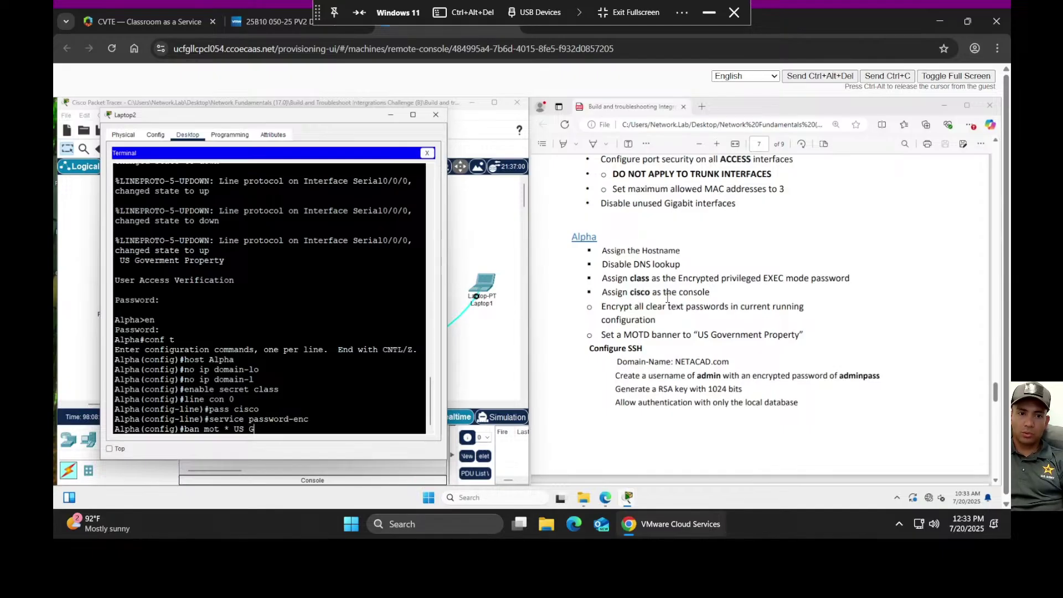
pyautogui.write('over')
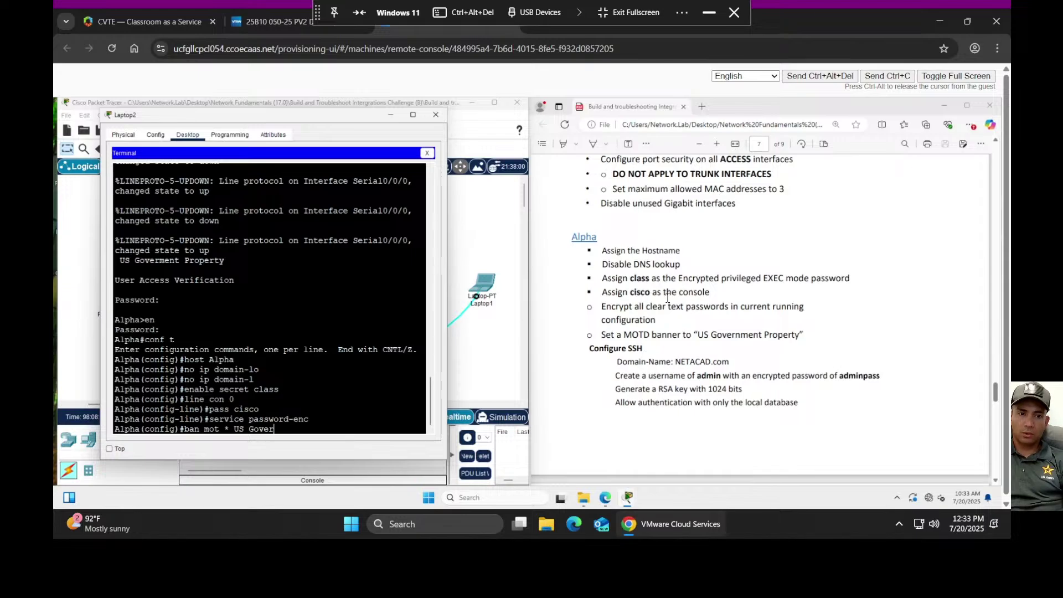
pyautogui.write('nment')
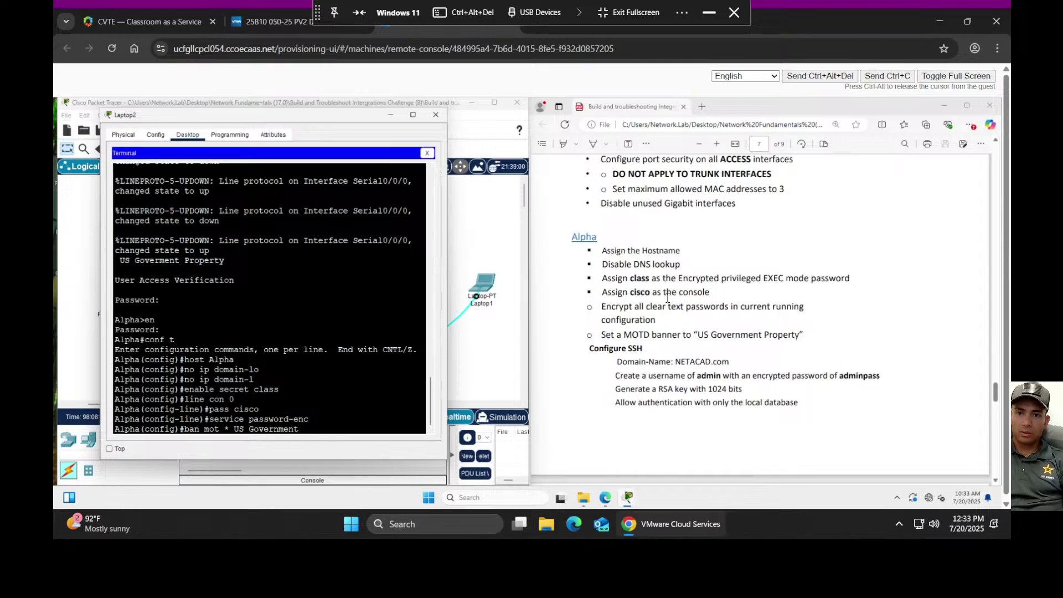
pyautogui.write(' P')
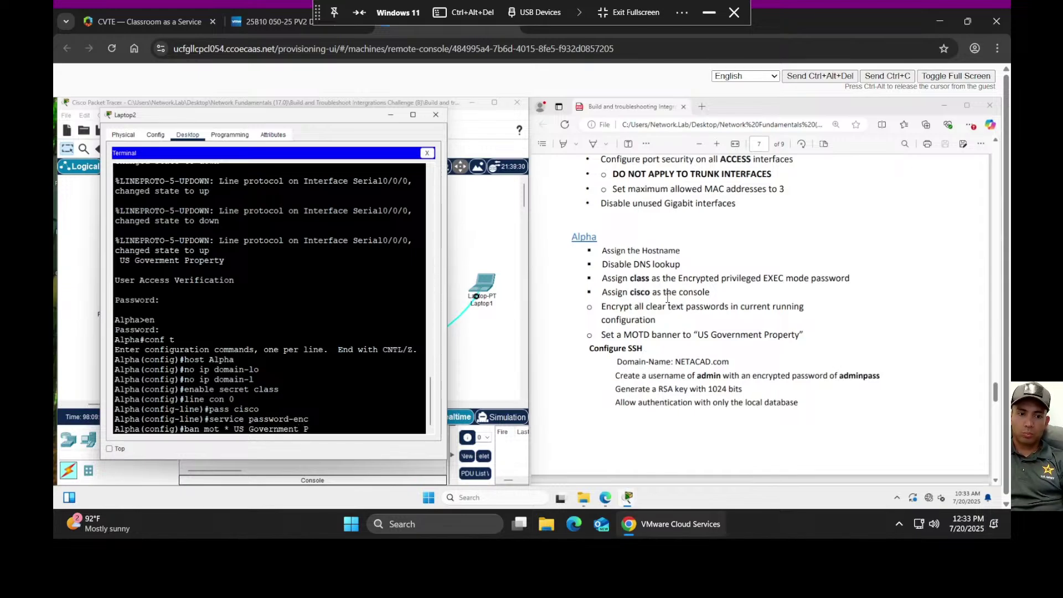
pyautogui.write('roperty')
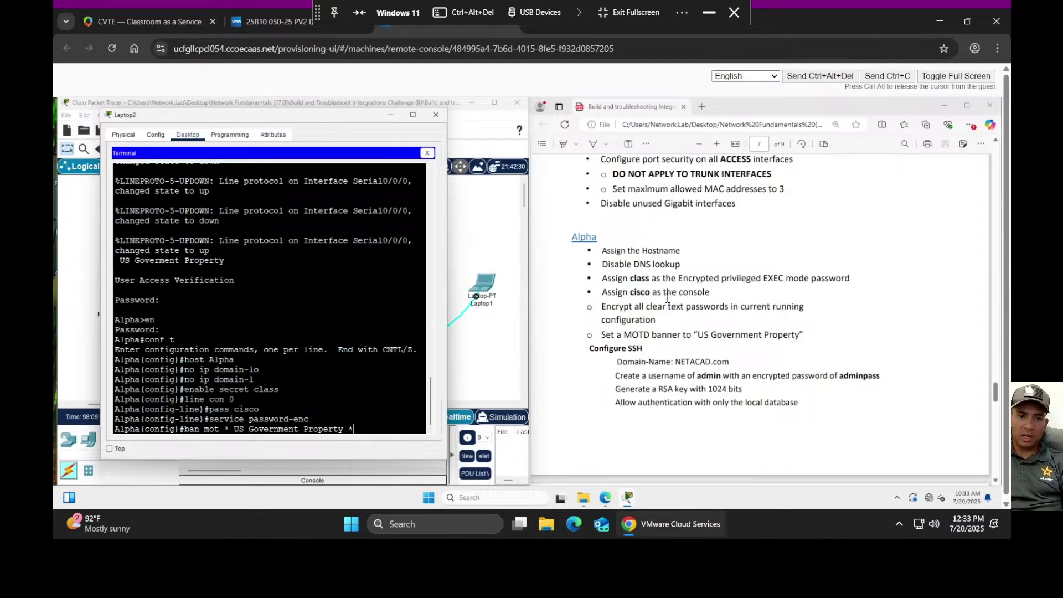
pyautogui.write(' *')
pyautogui.press('Return')
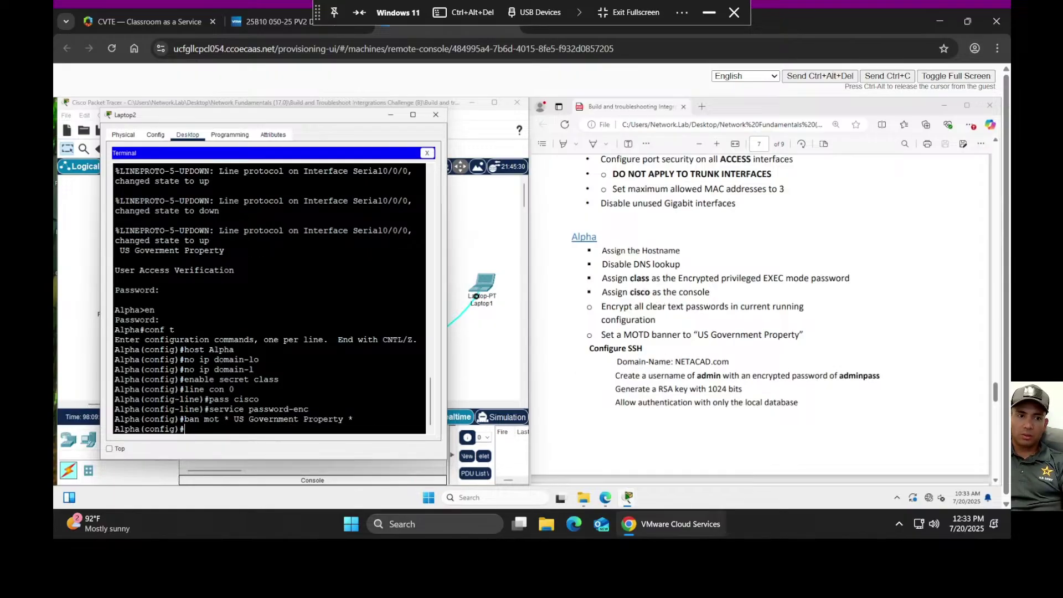
# - Set domain name NETACAD.com and create a local admin user with an encrypted secret
pyautogui.write('ip domain')
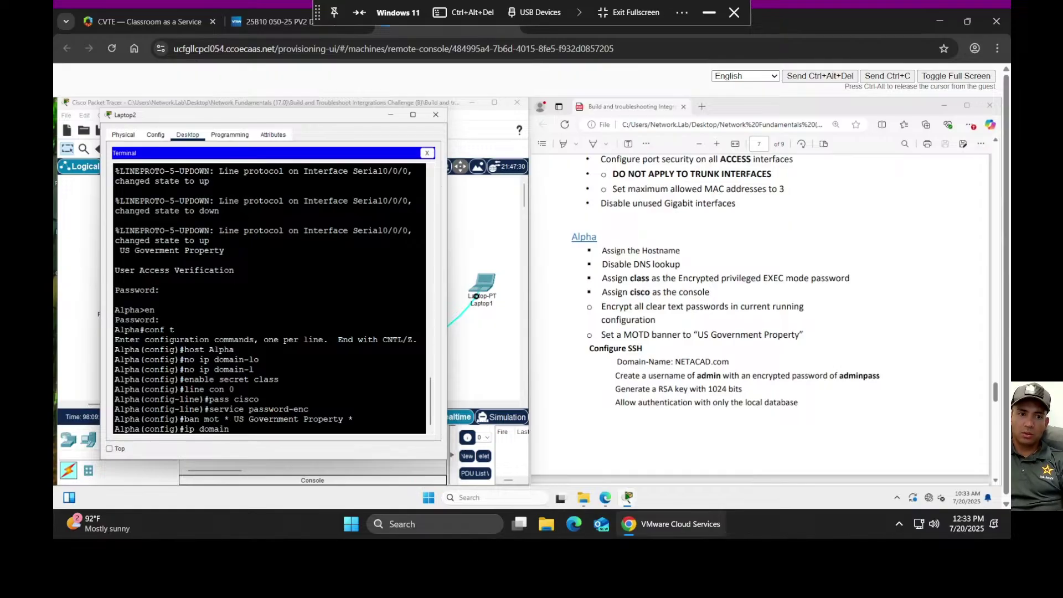
pyautogui.write('-name NETA')
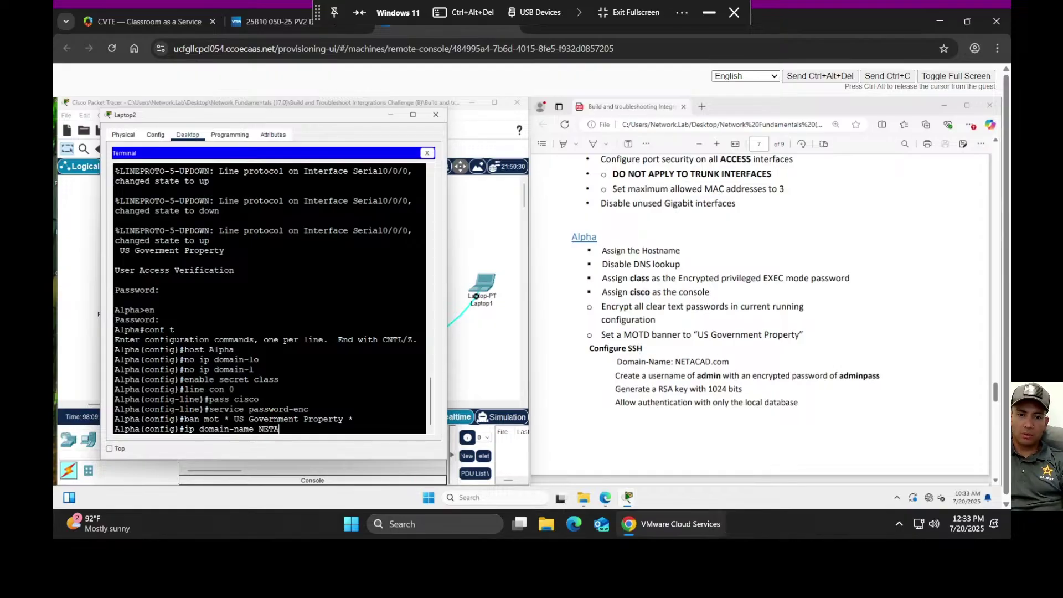
pyautogui.write('CAD.com')
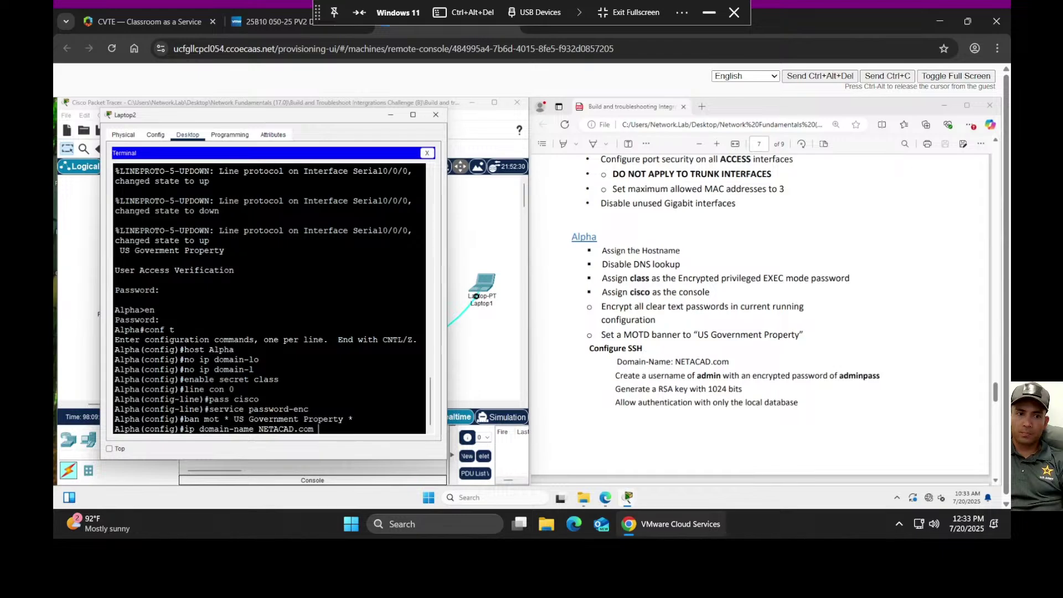
pyautogui.press('Return')
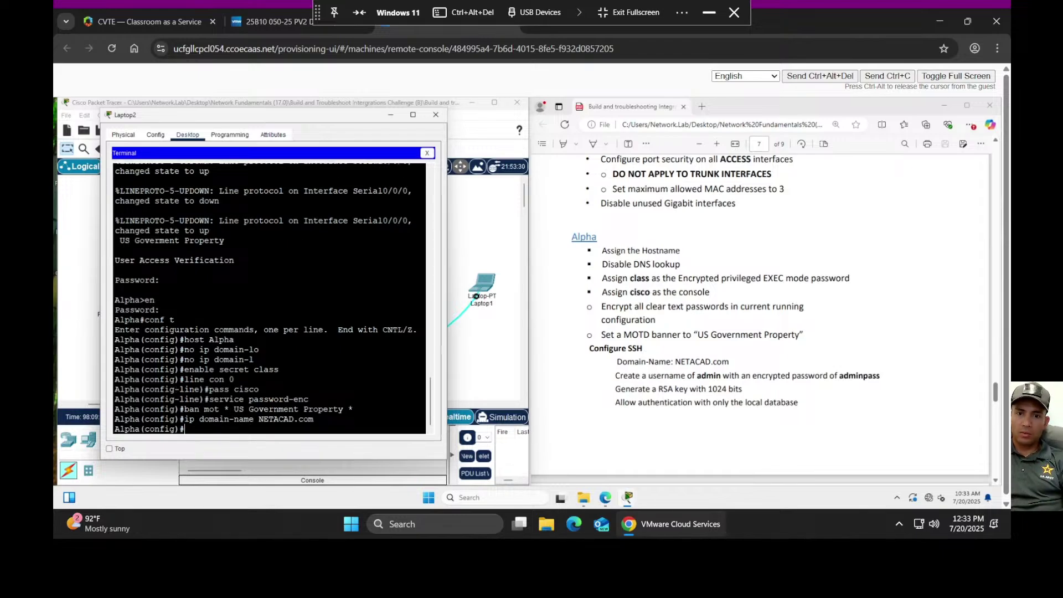
pyautogui.write('user admin secr')
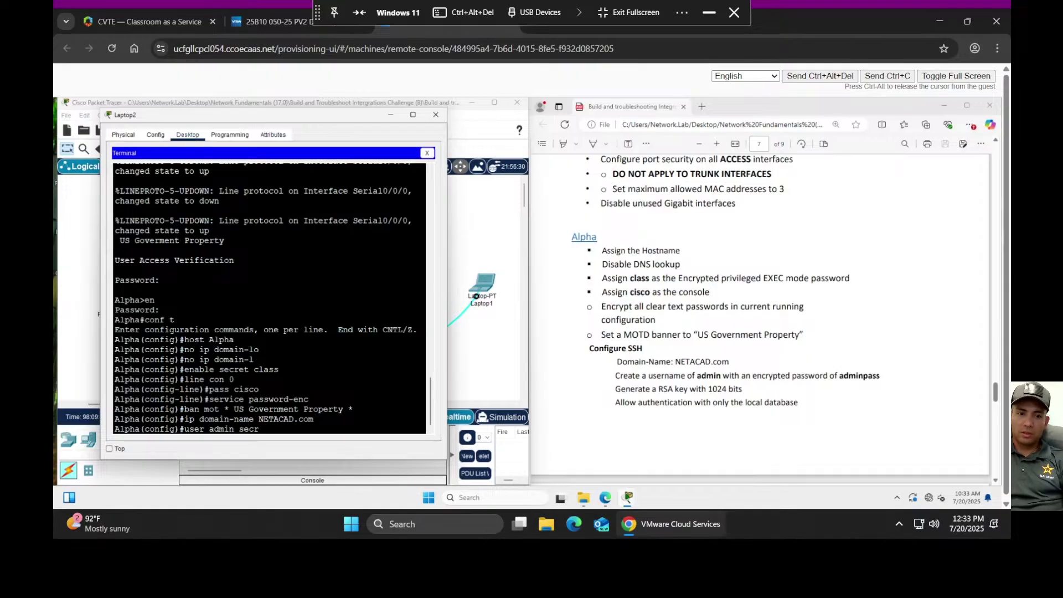
pyautogui.write('et adm')
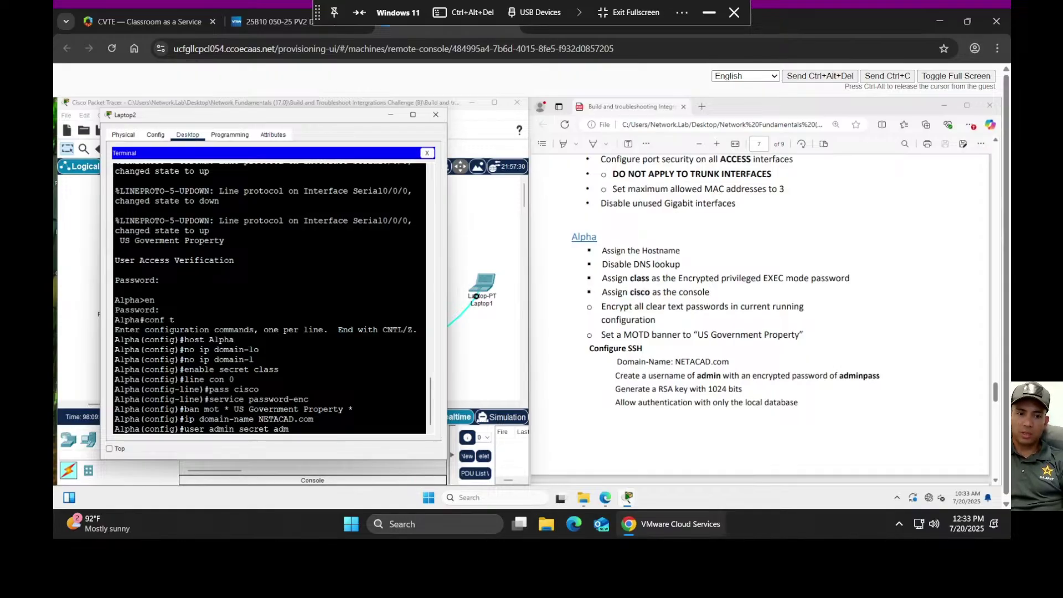
pyautogui.write('inpass')
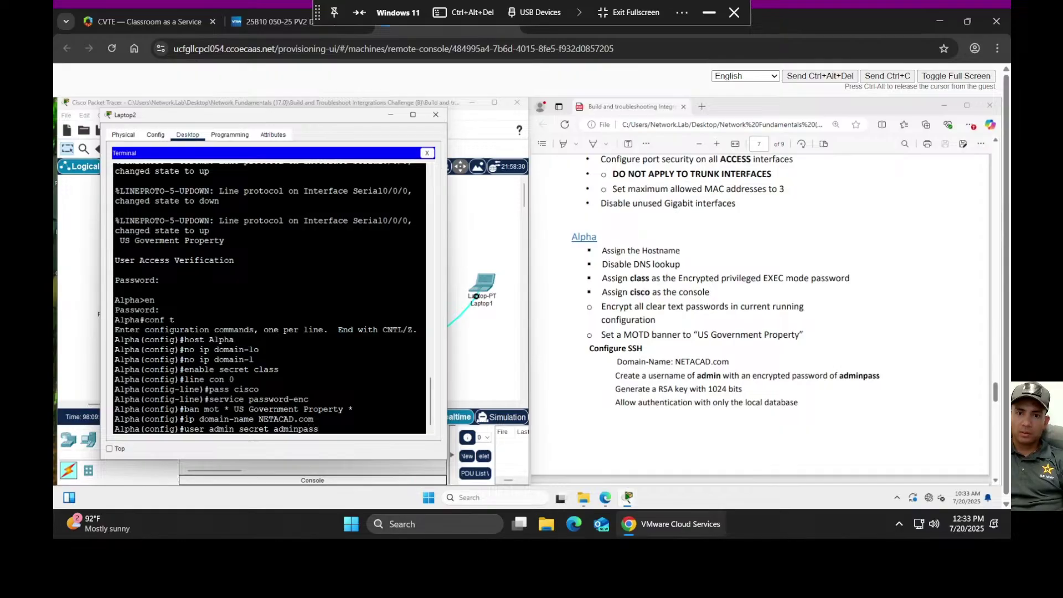
pyautogui.press('Return')
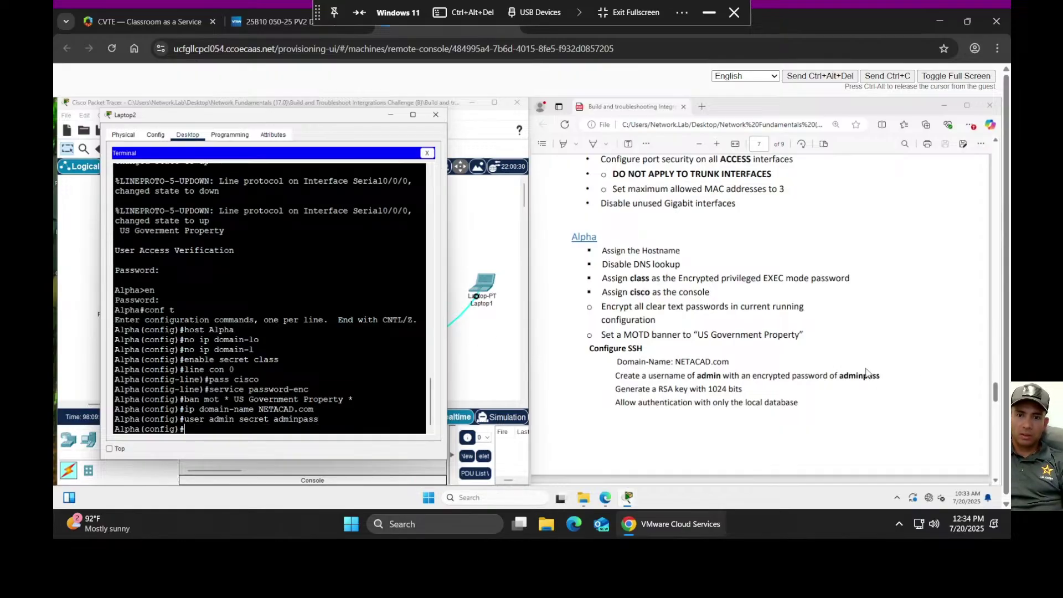
pyautogui.scroll(-1, 870, 375)
pyautogui.scroll(-1, 865, 369)
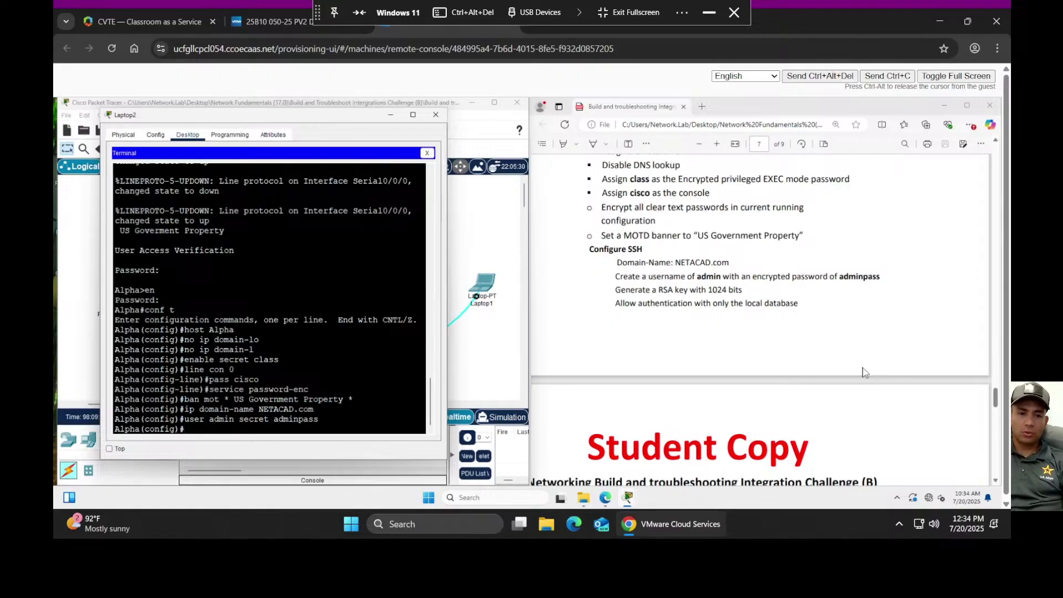
# - Generate 1024-bit RSA keys with 'crypto key gen rsa', confirming replacement of the existing keys
pyautogui.write('crypto')
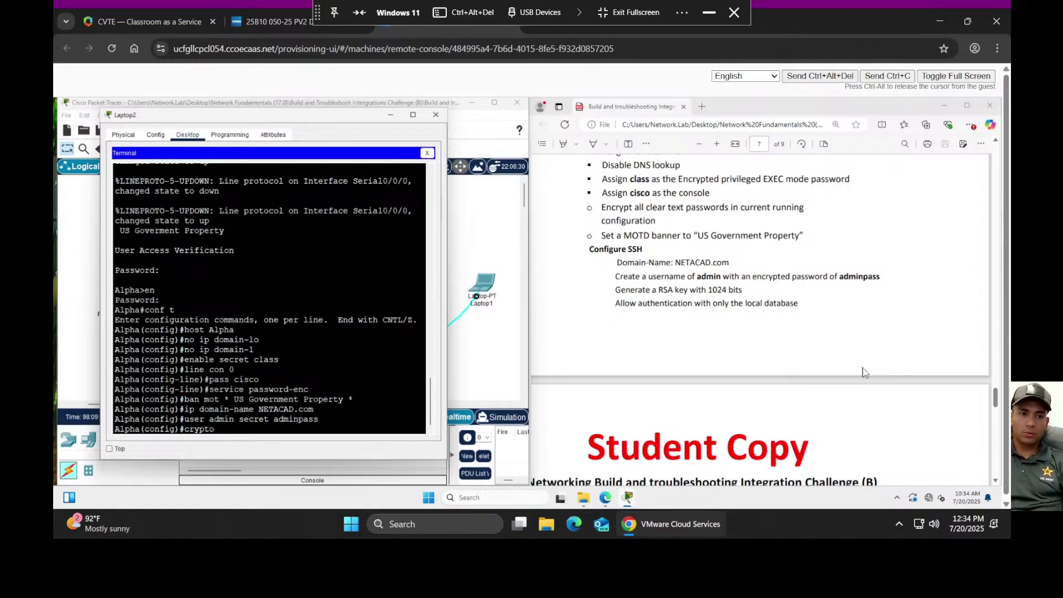
pyautogui.write(' key')
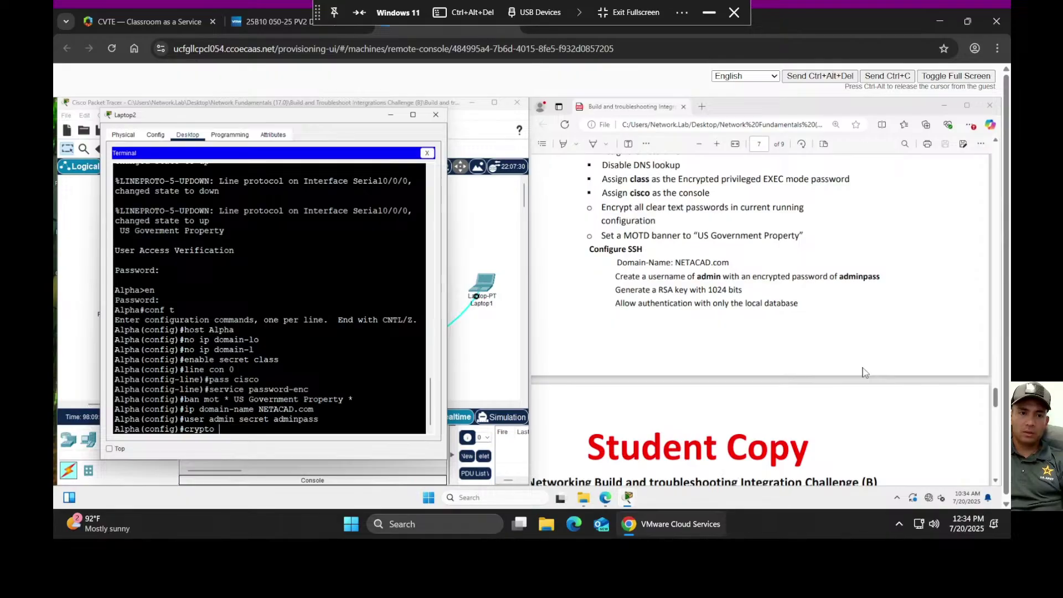
pyautogui.write(' gen rsa')
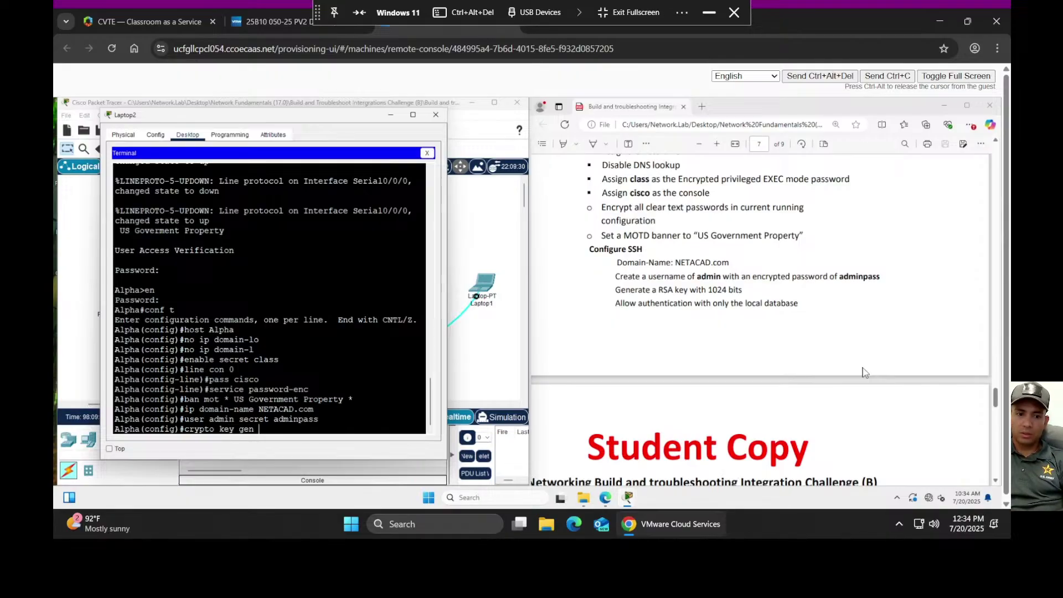
pyautogui.press('Return')
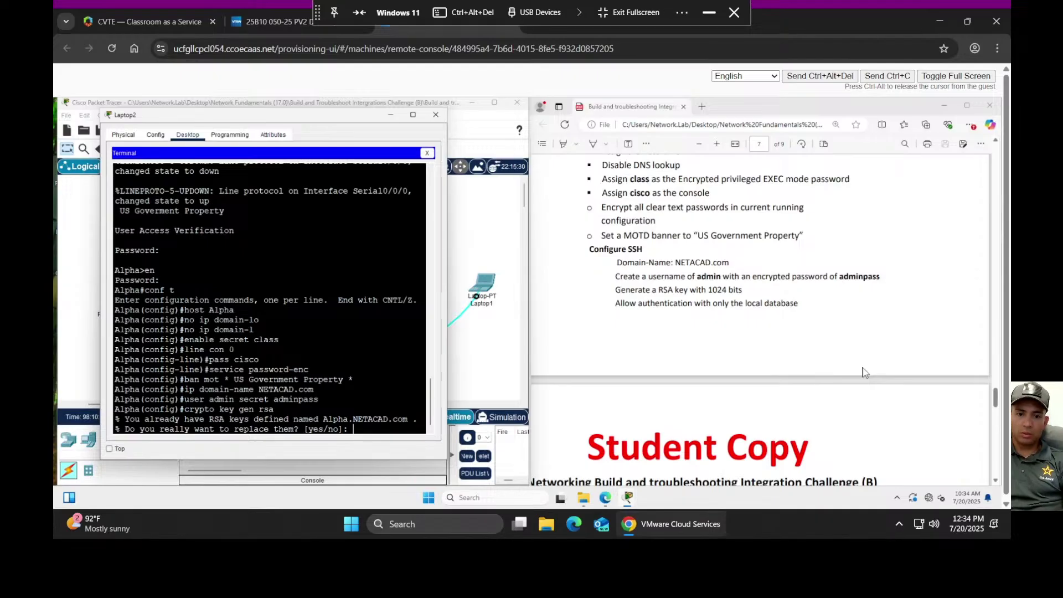
pyautogui.write('es')
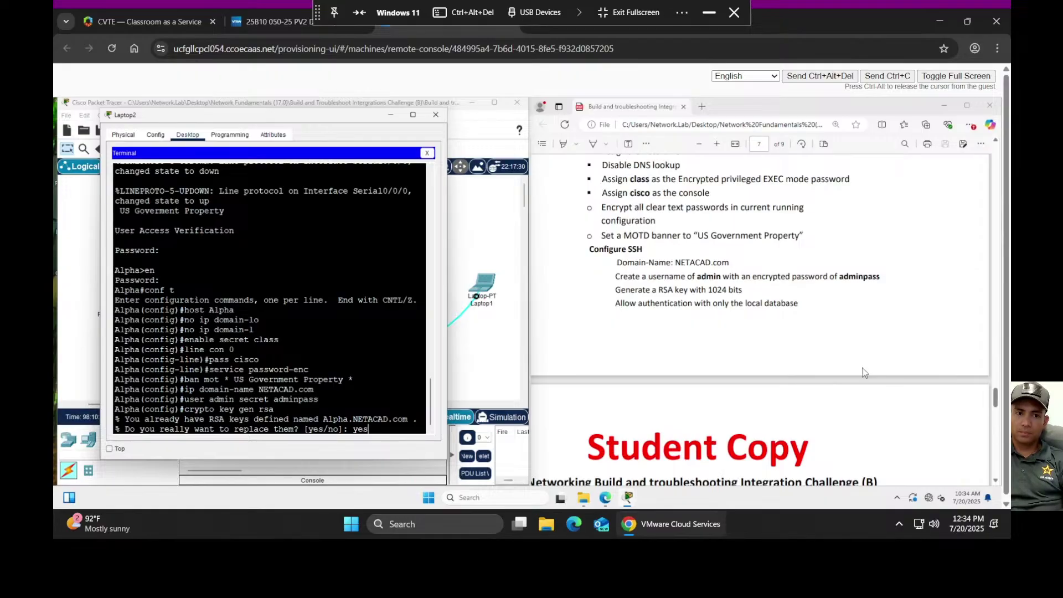
pyautogui.press('Return')
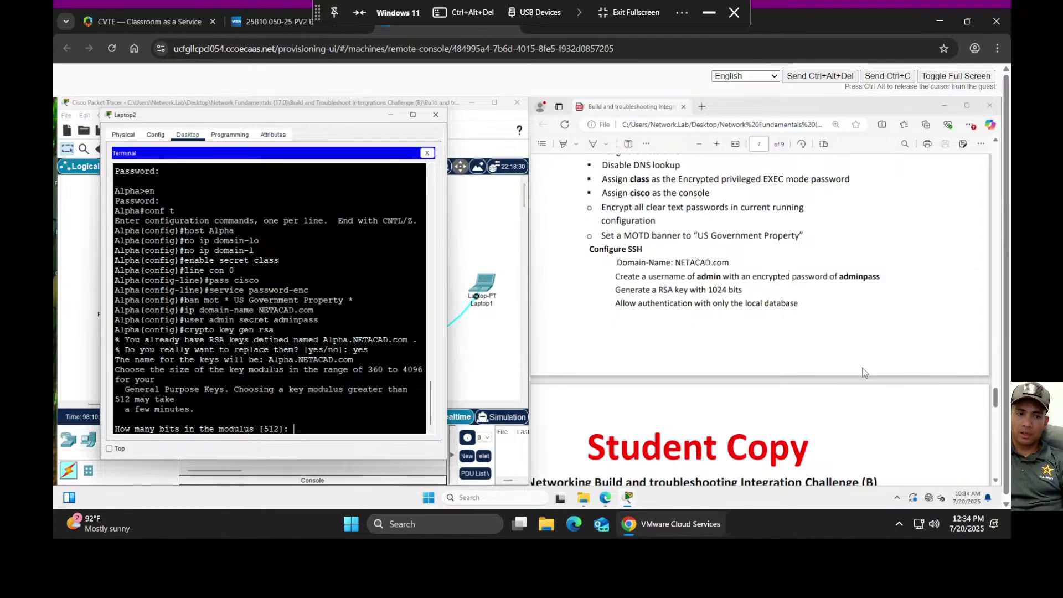
pyautogui.write('1024')
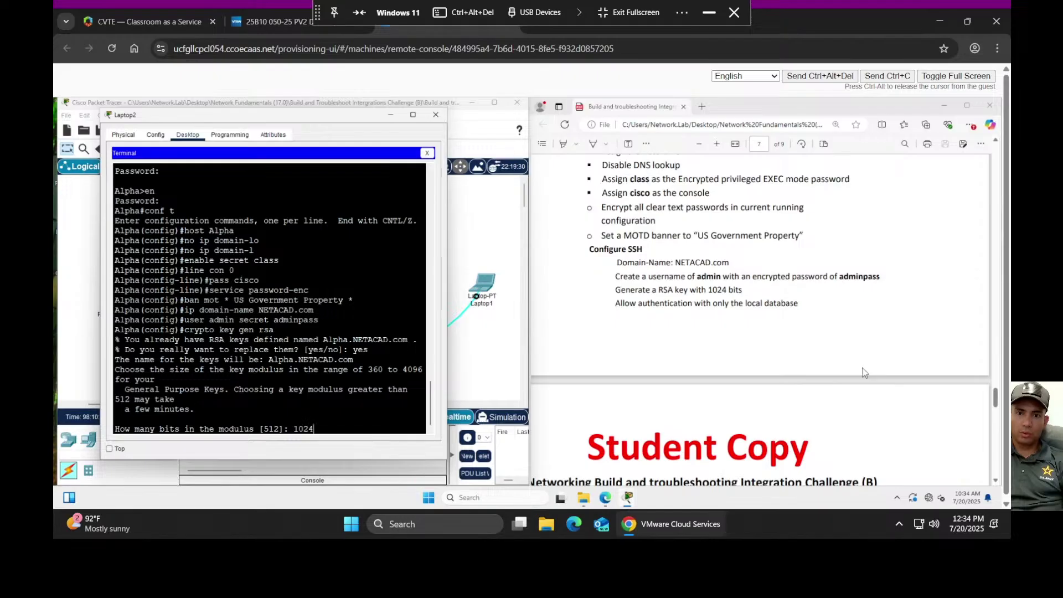
pyautogui.press('Return')
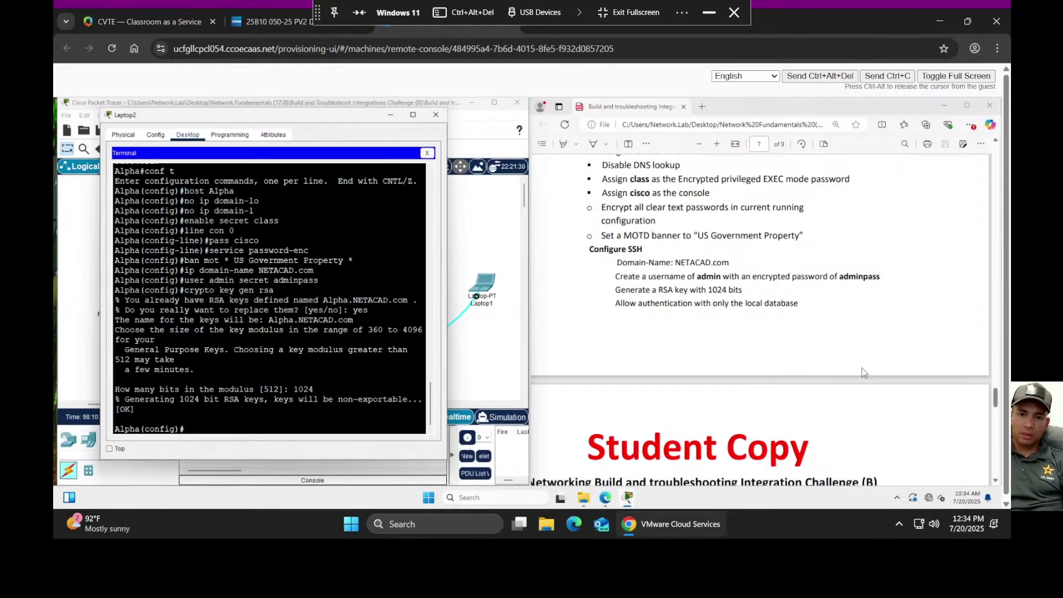
pyautogui.scroll(-3, 870, 357)
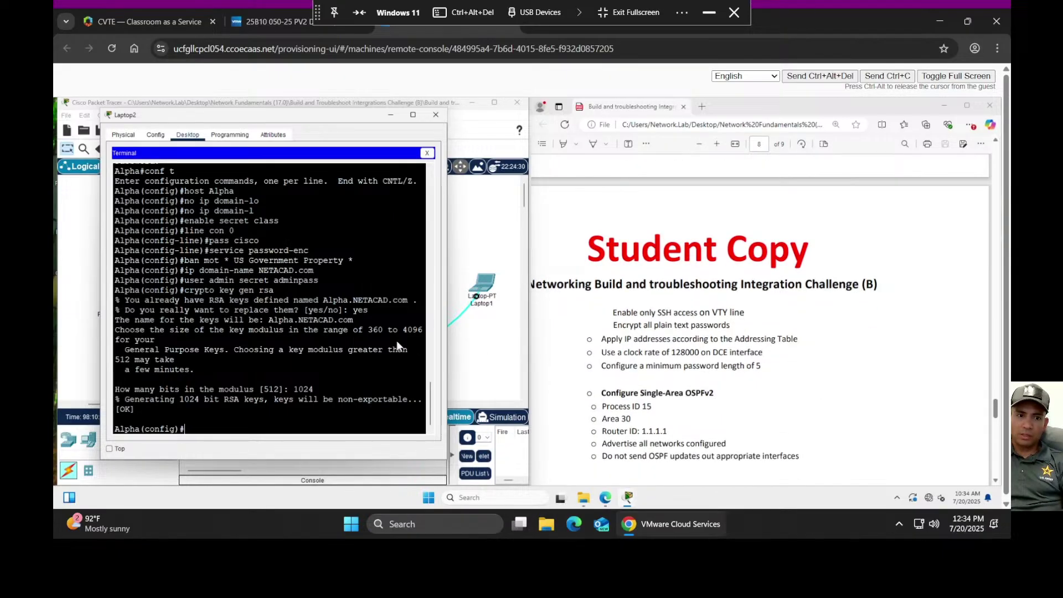
pyautogui.scroll(2, 787, 328)
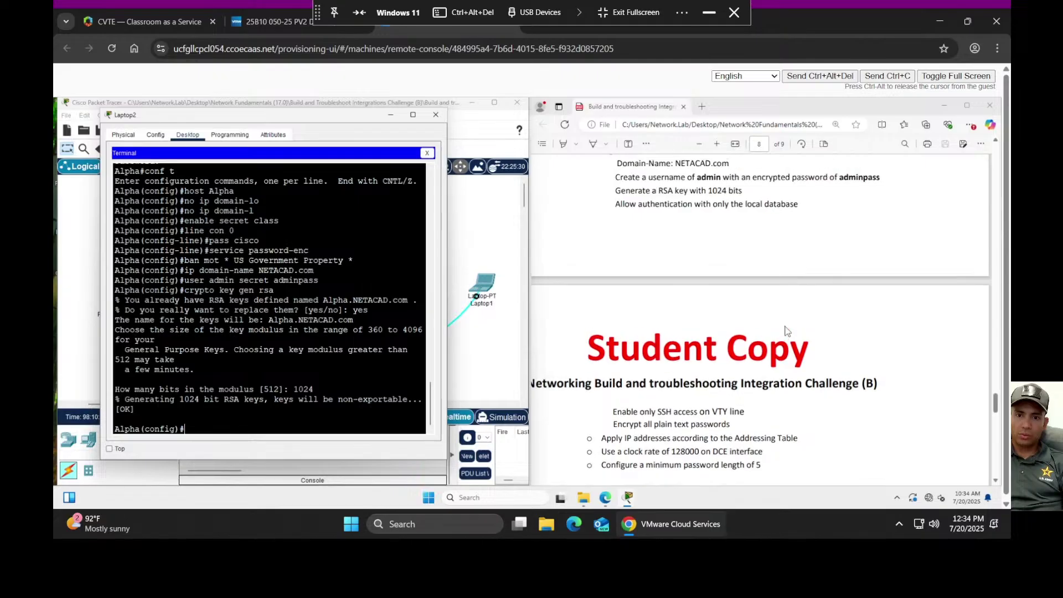
pyautogui.scroll(-1, 786, 330)
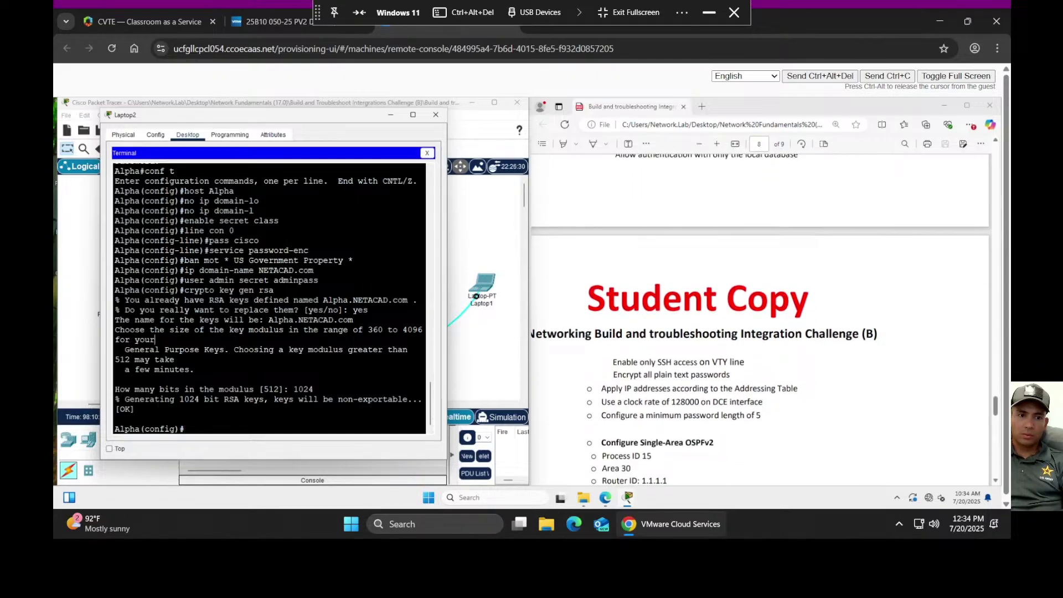
# - Enable SSH version 2 on Alpha
pyautogui.write('ip')
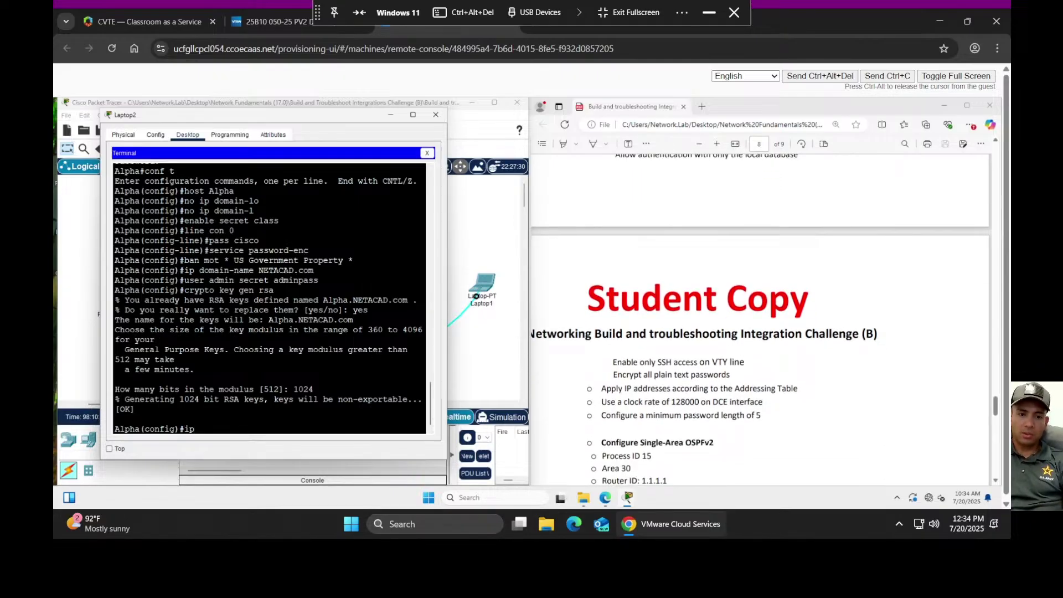
pyautogui.write(' ssh v 2')
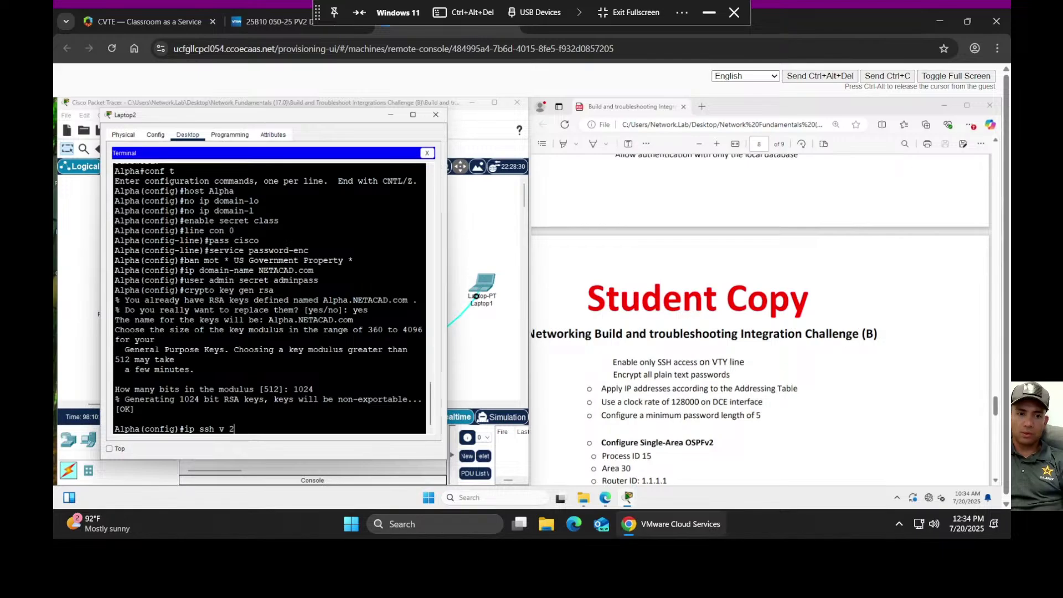
pyautogui.press('Return')
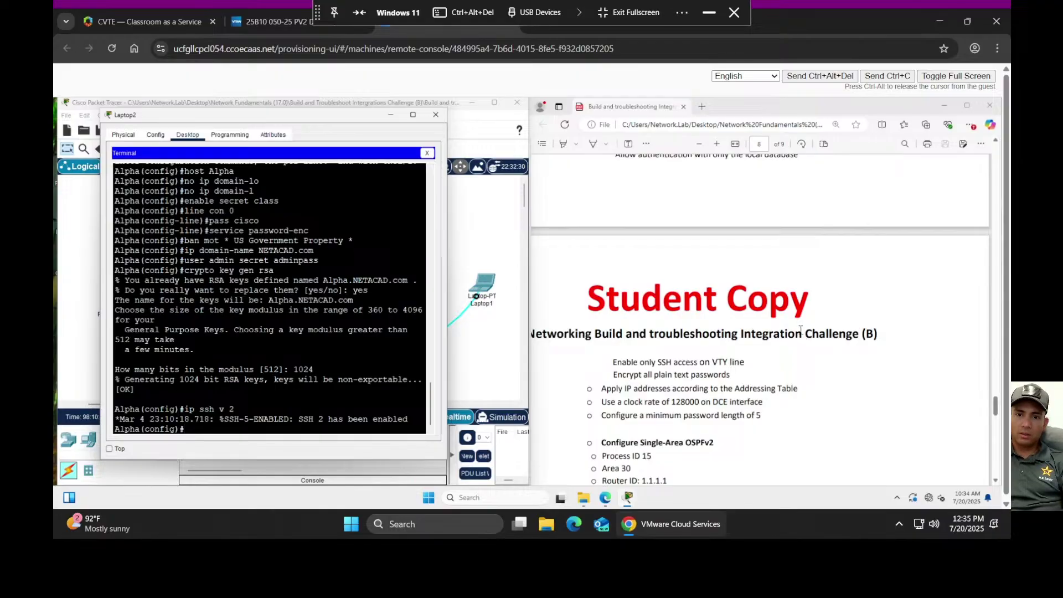
pyautogui.scroll(3, 799, 329)
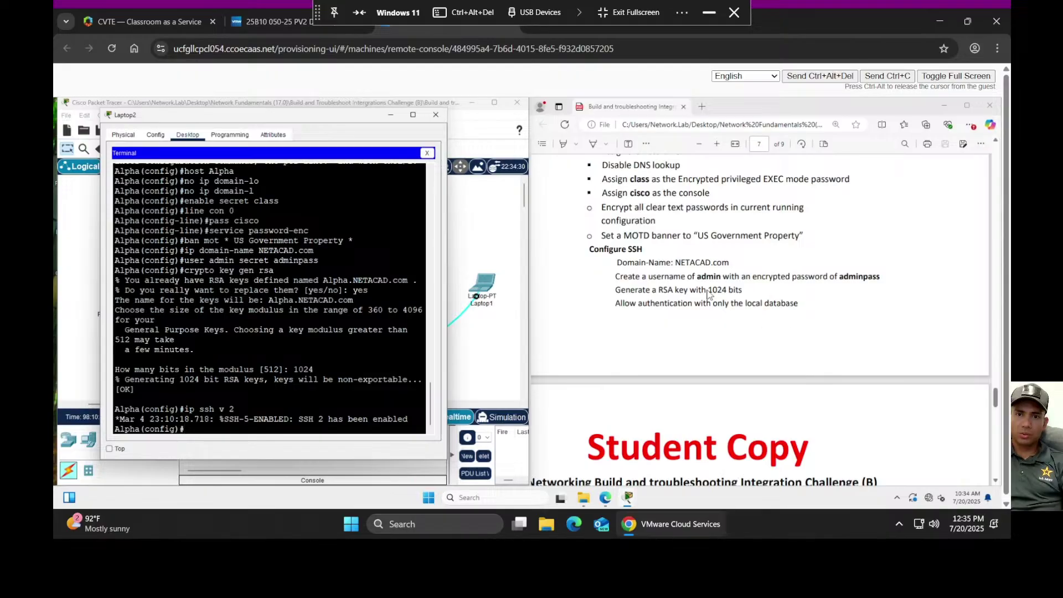
pyautogui.scroll(-5, 716, 322)
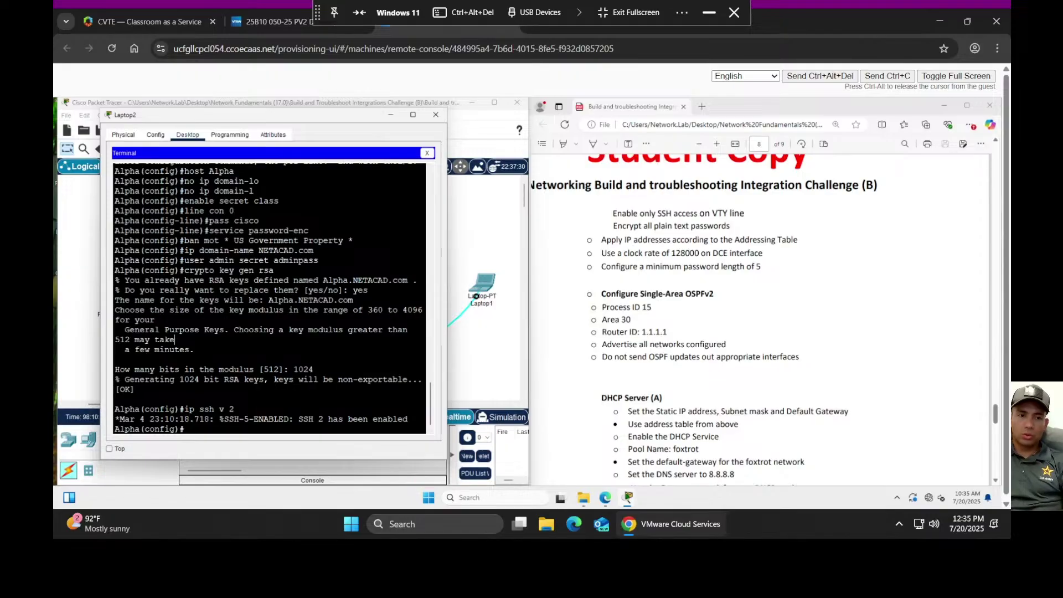
# - Restrict VTY lines 0–4 to SSH transport with local-database login
pyautogui.write('i')
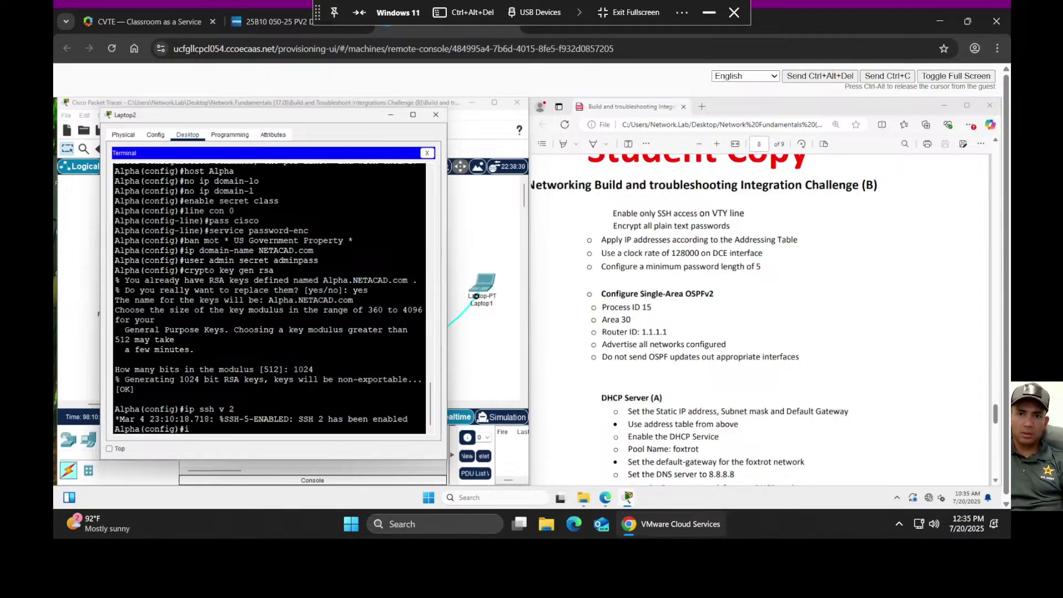
pyautogui.press('BackSpace')
pyautogui.write('v')
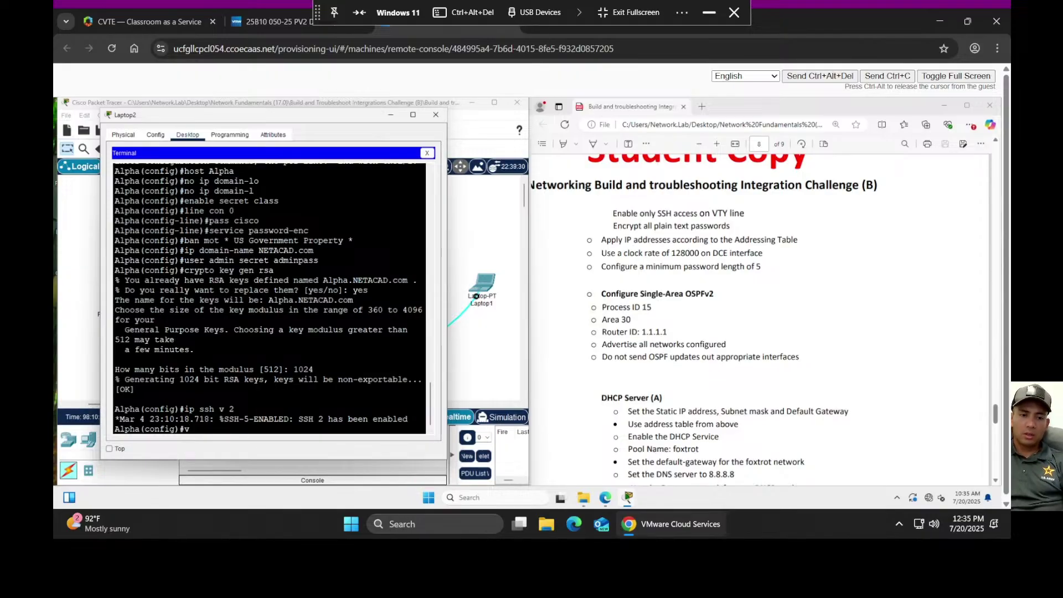
pyautogui.press('BackSpace')
pyautogui.write('line ')
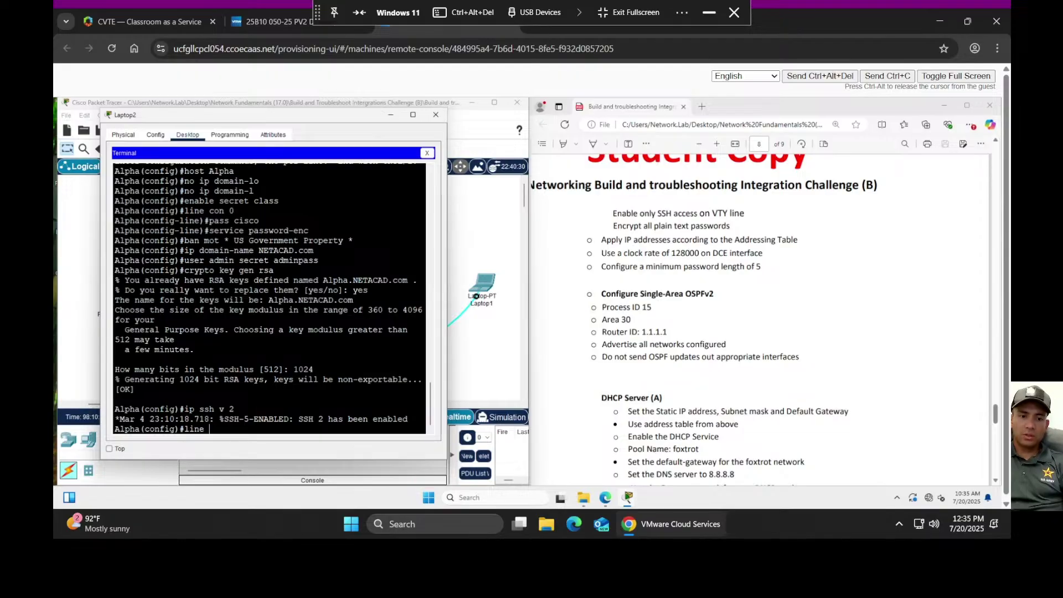
pyautogui.write('vty')
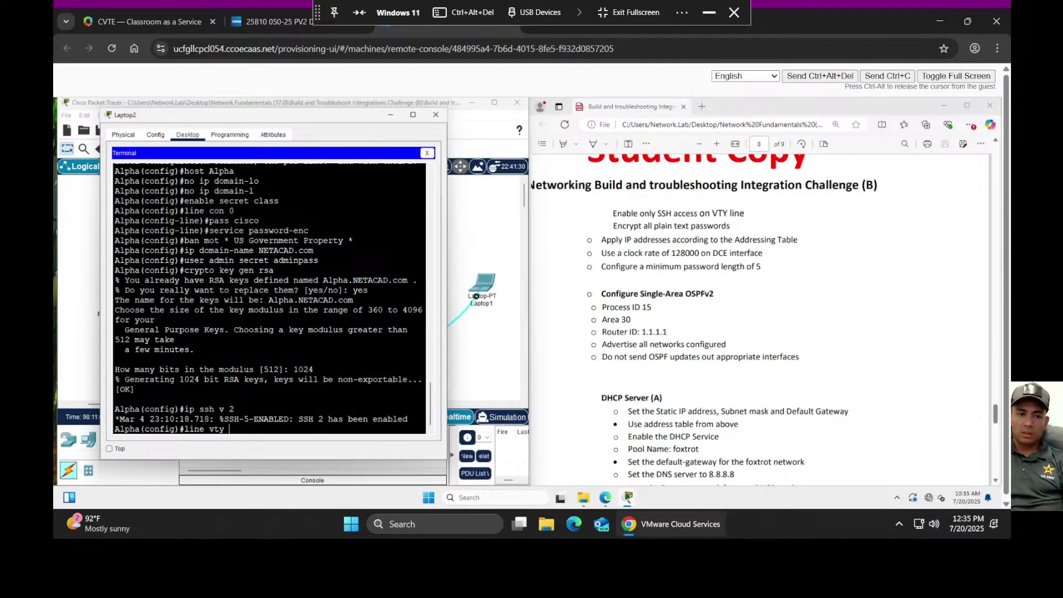
pyautogui.write(' 0')
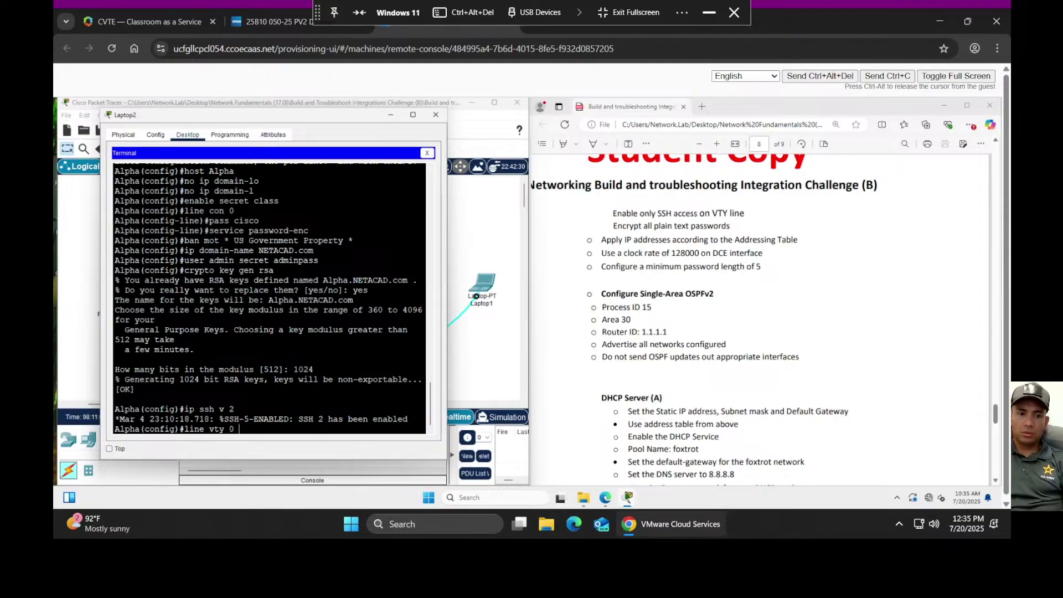
pyautogui.write(' 4')
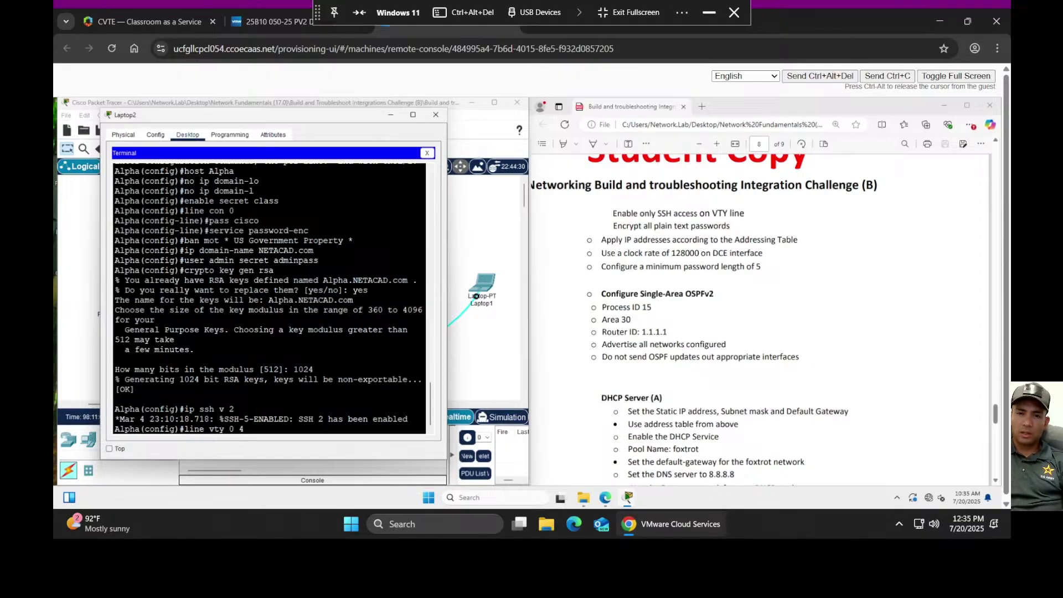
pyautogui.press('Return')
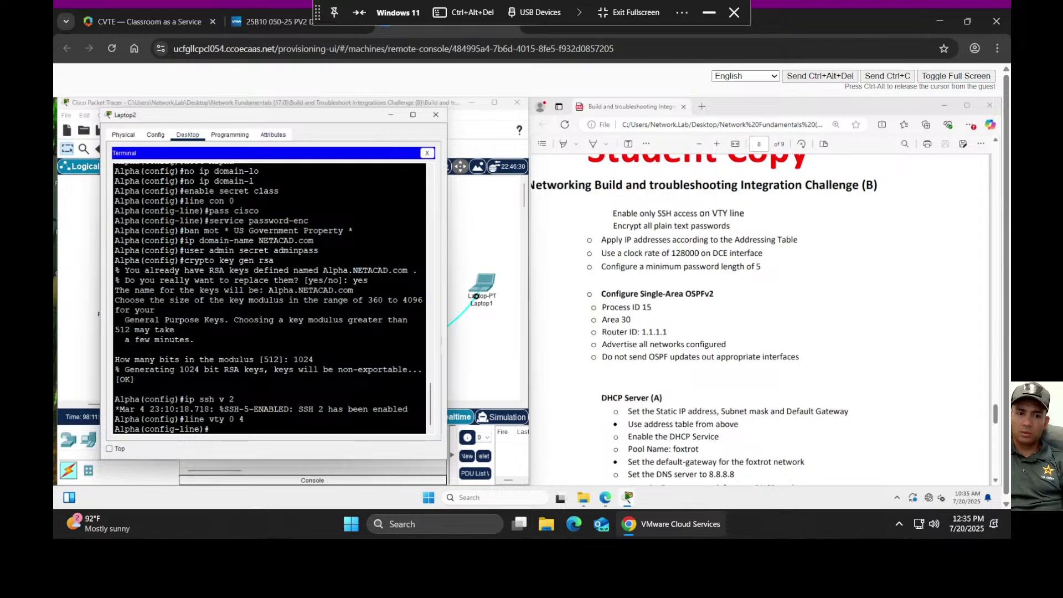
pyautogui.write('transpo')
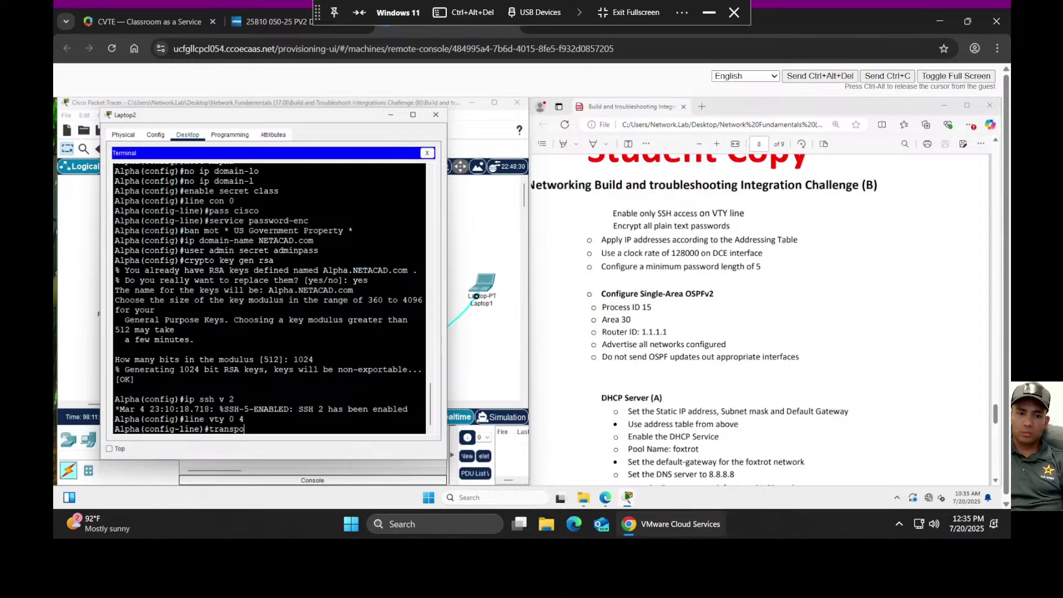
pyautogui.write('rt input ssh')
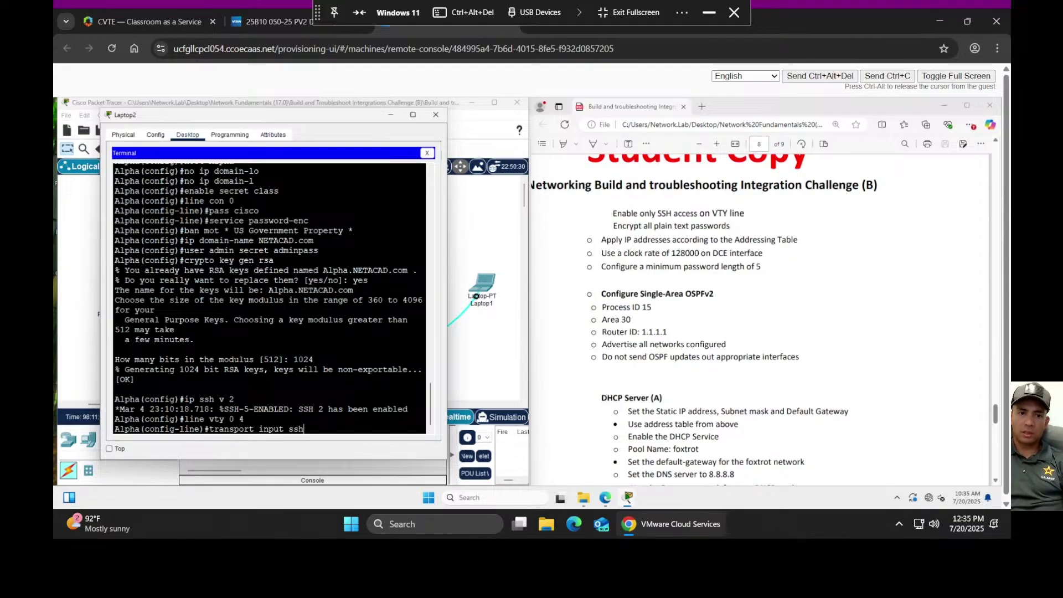
pyautogui.press('Return')
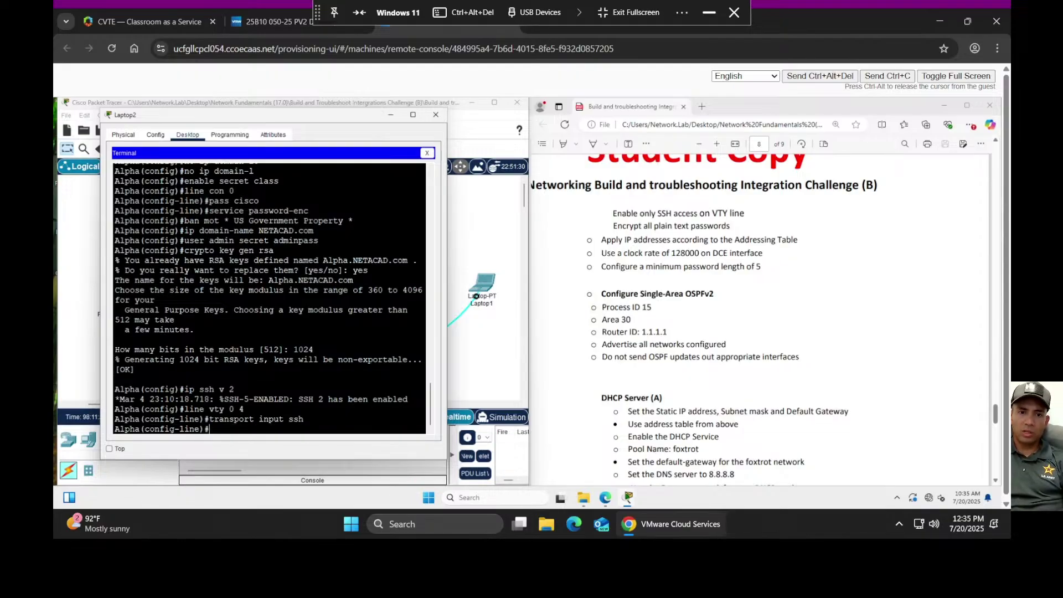
pyautogui.write('login local')
pyautogui.press('Return')
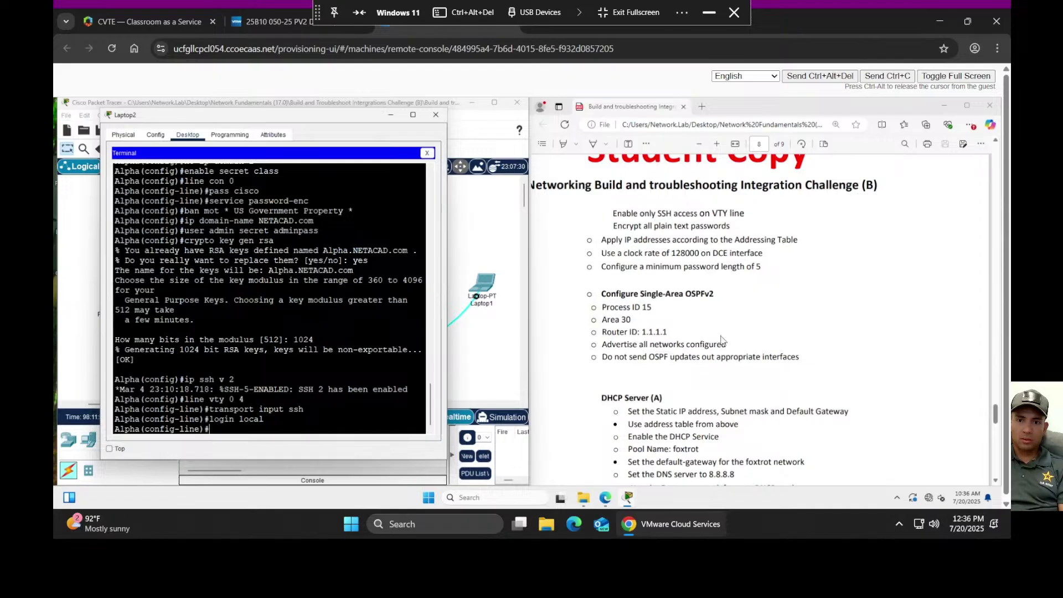
# - Scroll the lab sheet up to the Alpha and Bravo addressing table on page 2
pyautogui.scroll(5, 724, 340)
pyautogui.scroll(10, 723, 340)
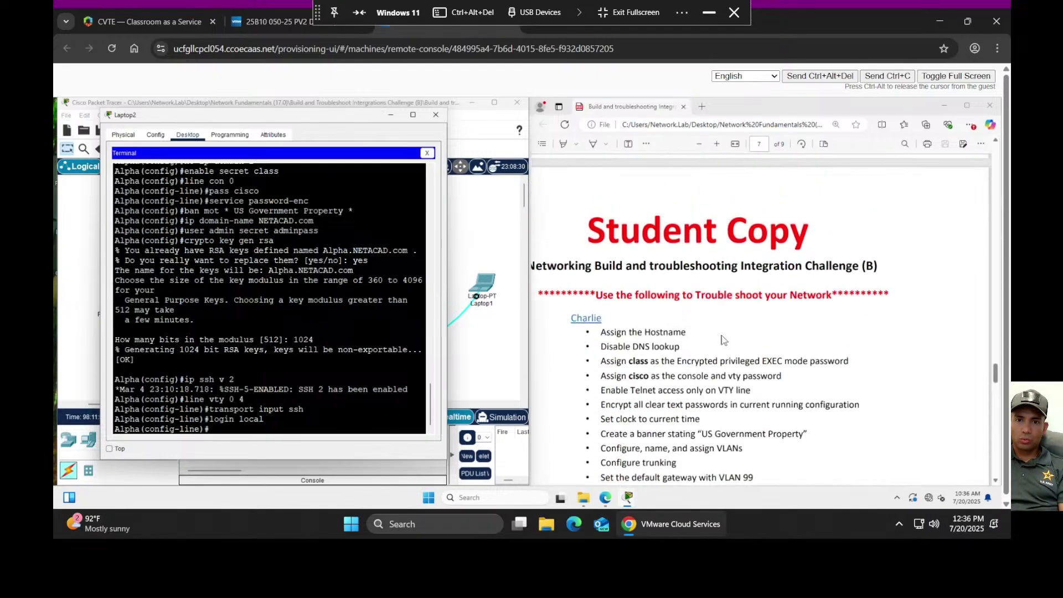
pyautogui.scroll(15, 723, 339)
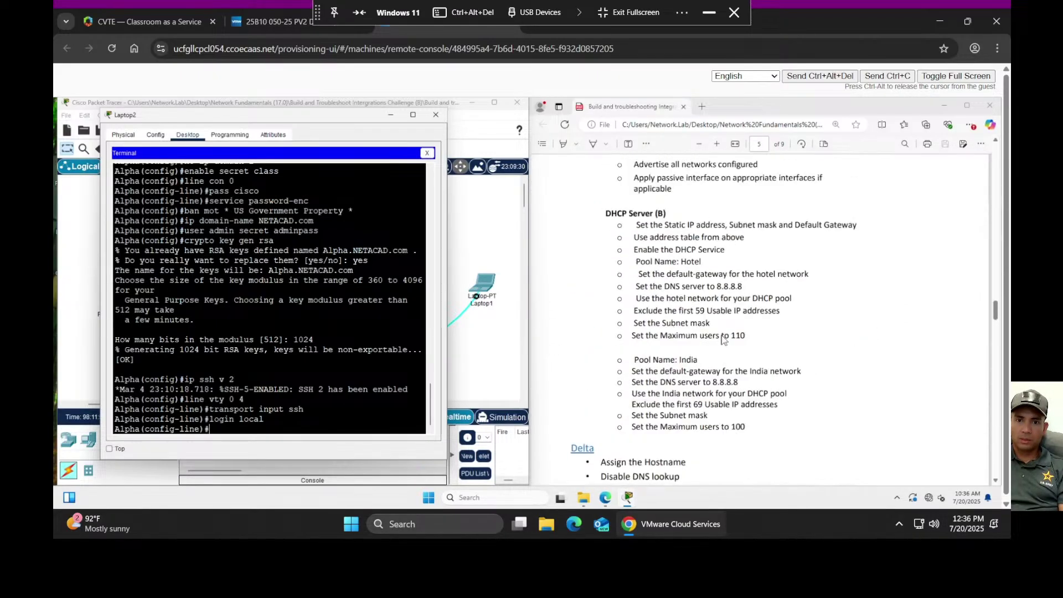
pyautogui.scroll(15, 723, 340)
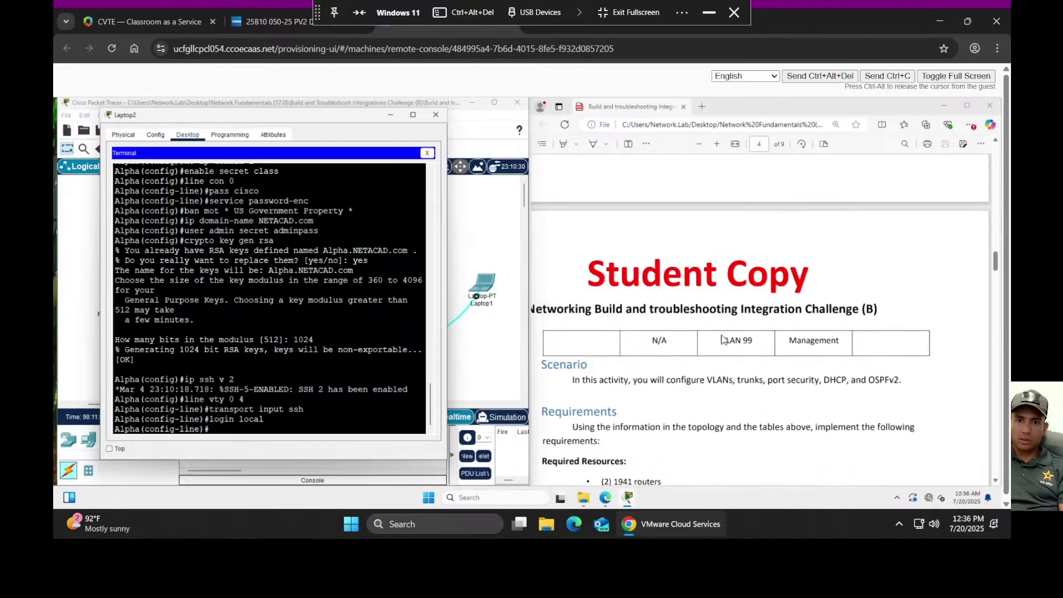
pyautogui.scroll(-3, 723, 336)
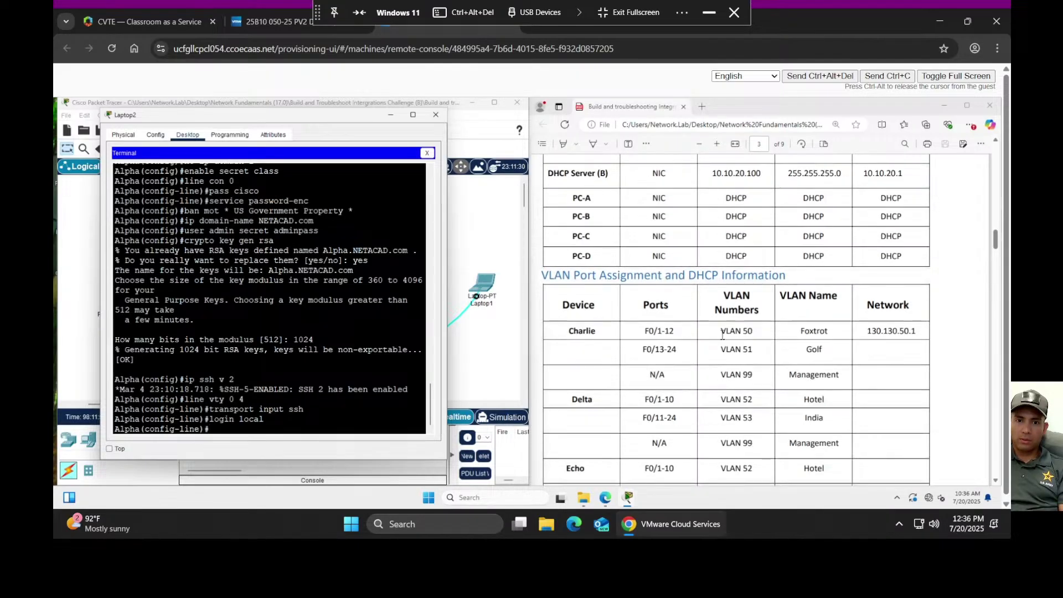
pyautogui.scroll(10, 722, 336)
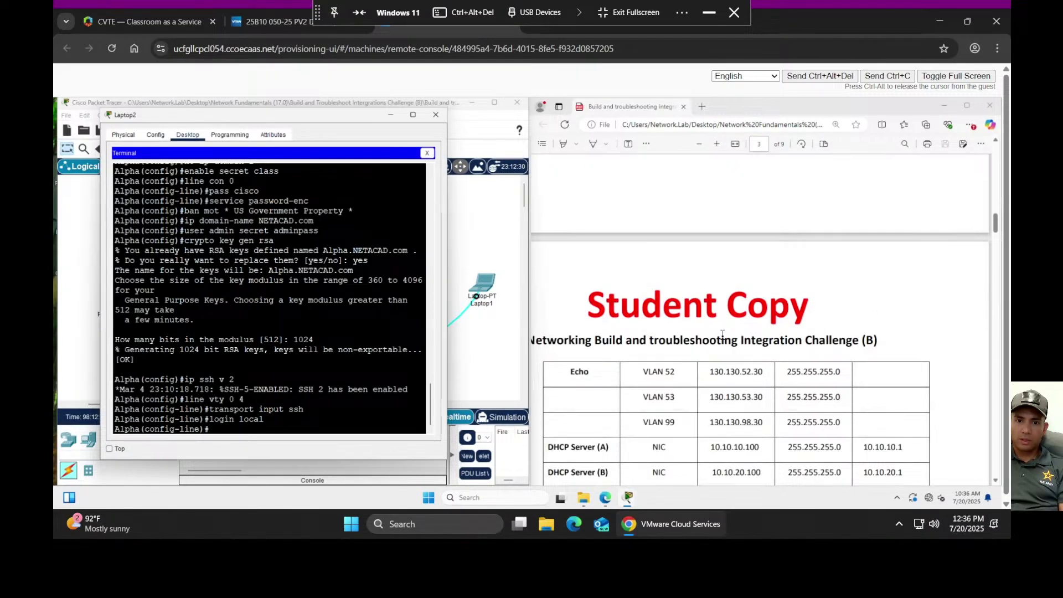
pyautogui.scroll(9, 722, 336)
pyautogui.scroll(-3, 723, 339)
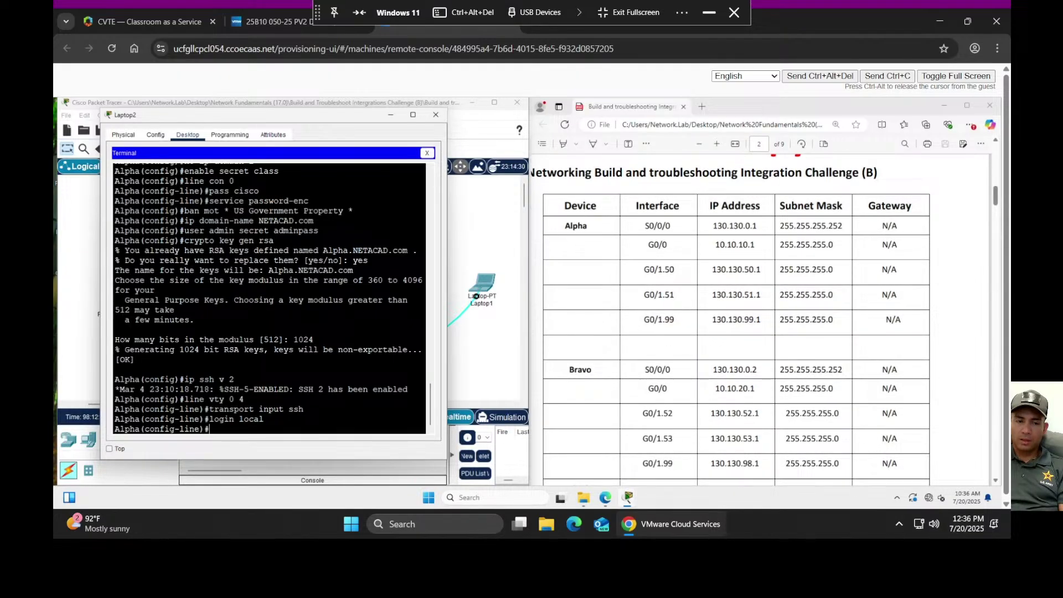
pyautogui.click(249, 399)
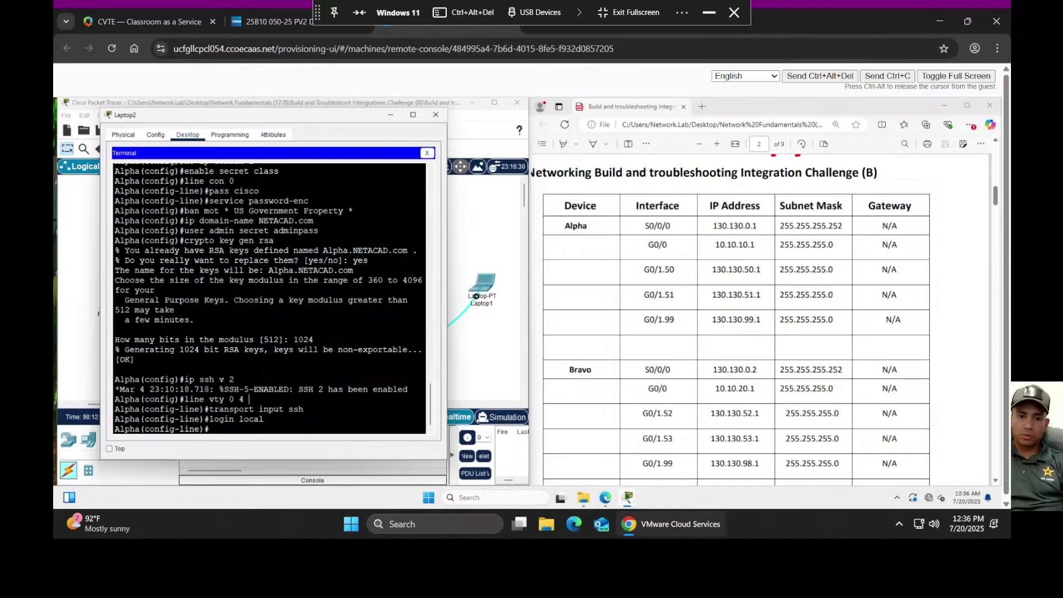
# - Give S0/0/0 clock rate 128000 and address 130.130.0.1 255.255.255.252
pyautogui.write('int ')
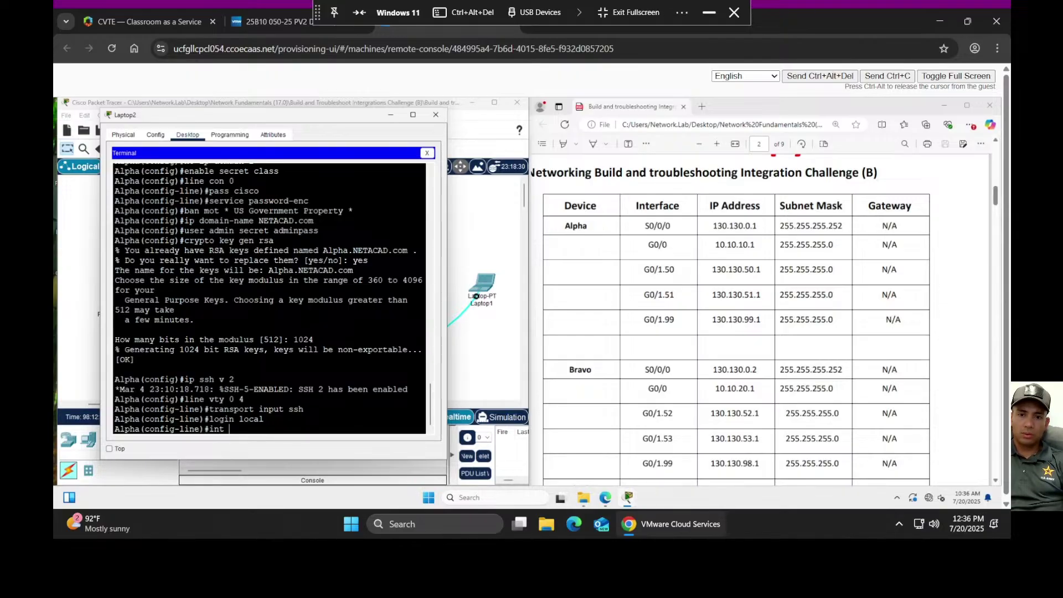
pyautogui.write('s0/0')
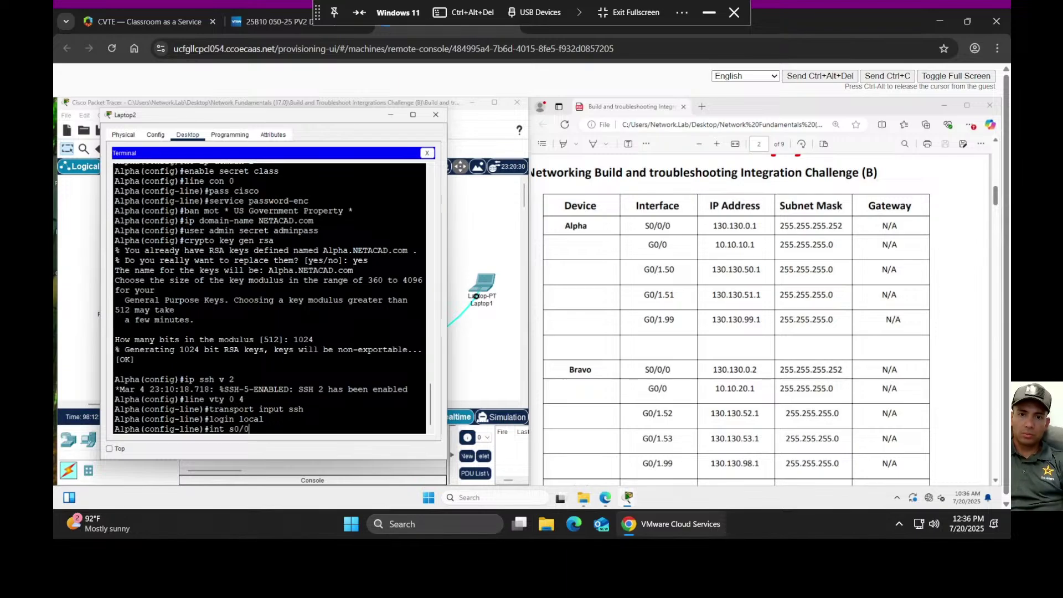
pyautogui.write('/0')
pyautogui.press('Return')
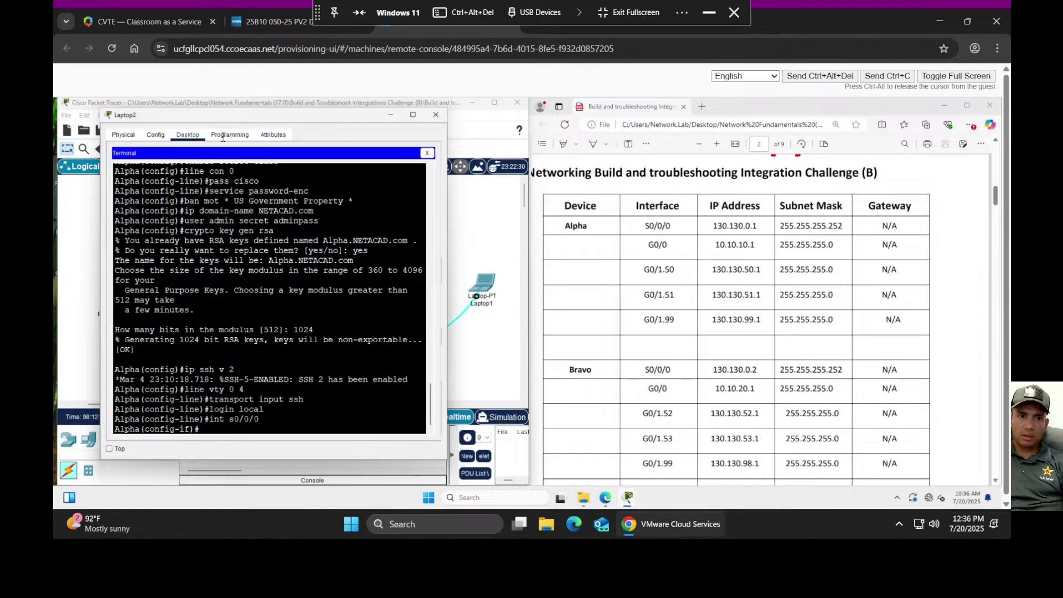
pyautogui.moveTo(248, 121); pyautogui.dragTo(605, 195)
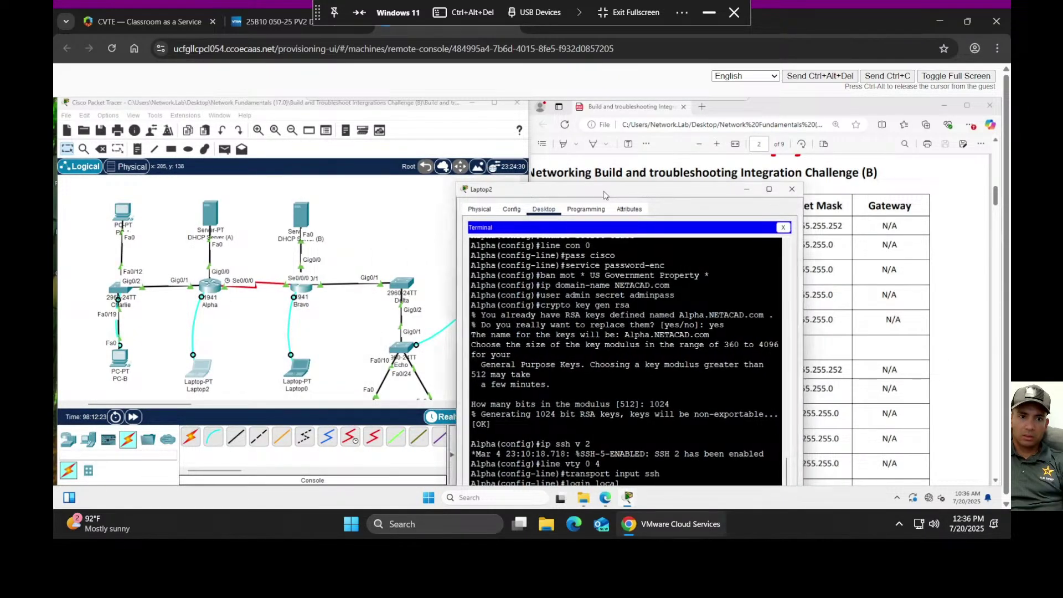
pyautogui.moveTo(605, 195); pyautogui.dragTo(265, 122)
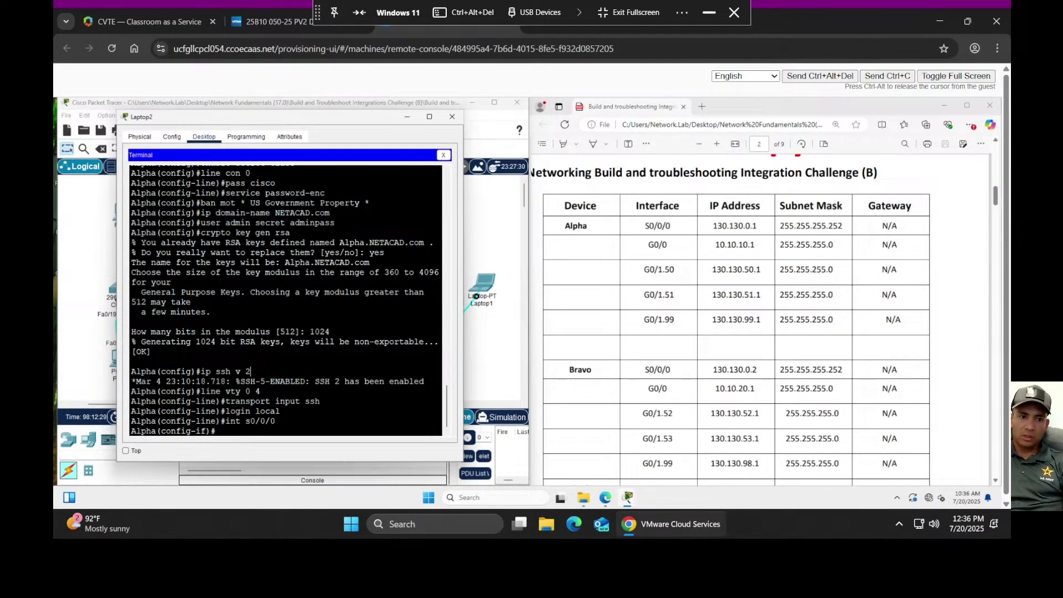
pyautogui.write('clock ')
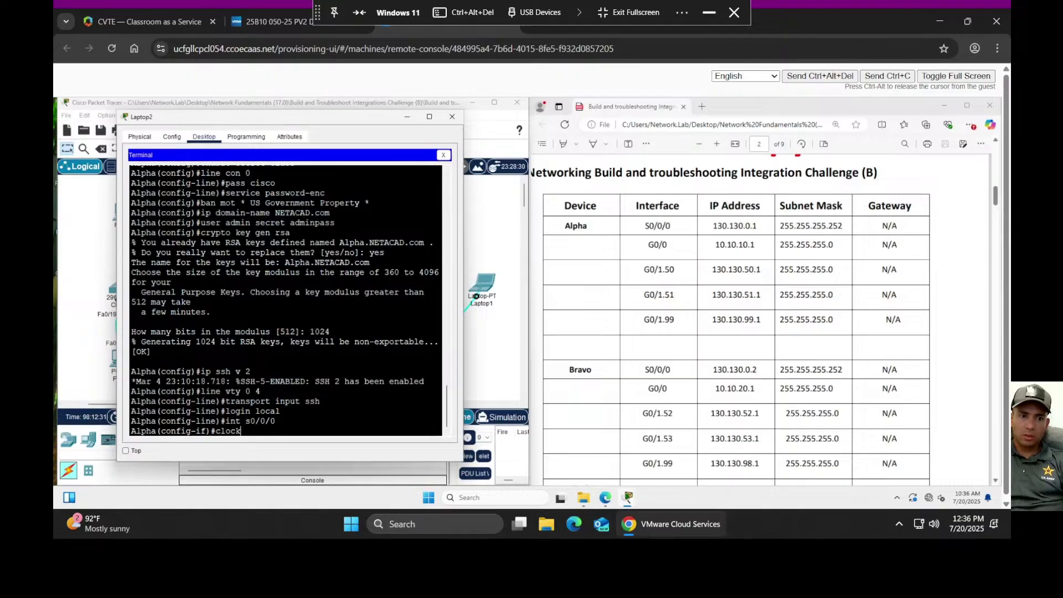
pyautogui.write('rate')
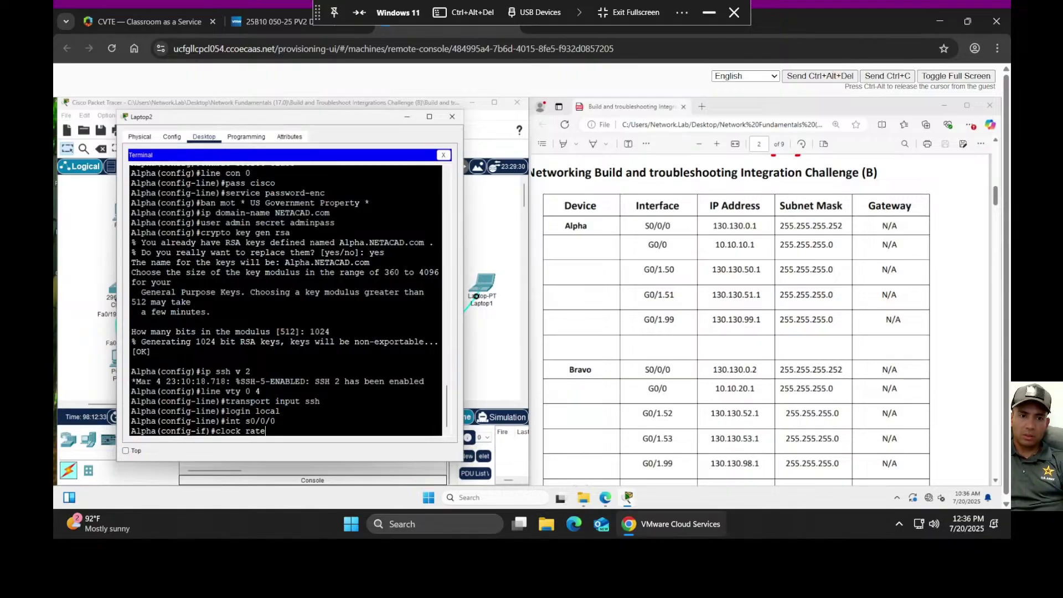
pyautogui.write(' 128')
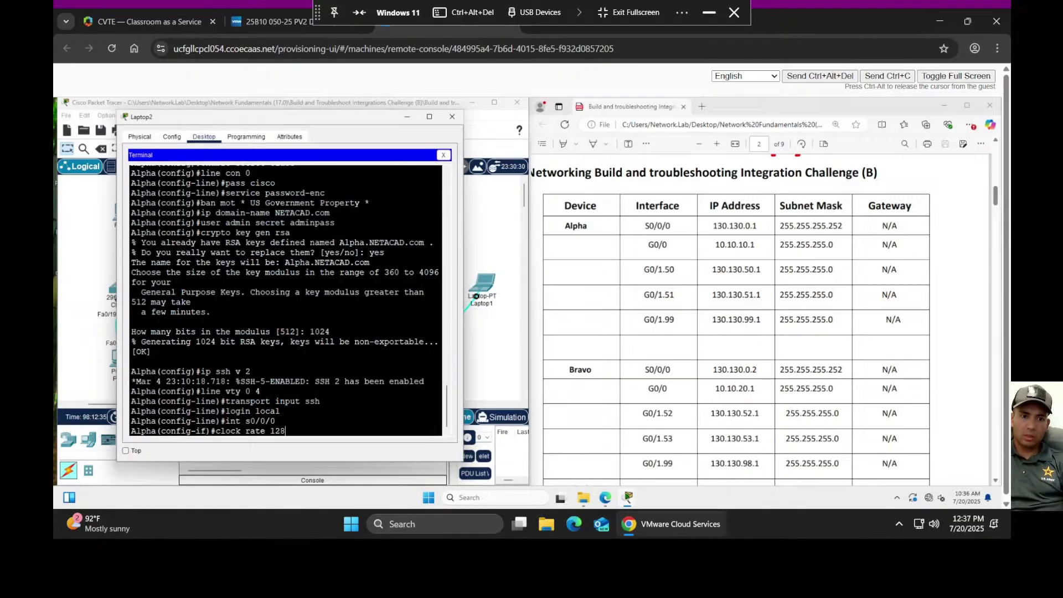
pyautogui.write('000')
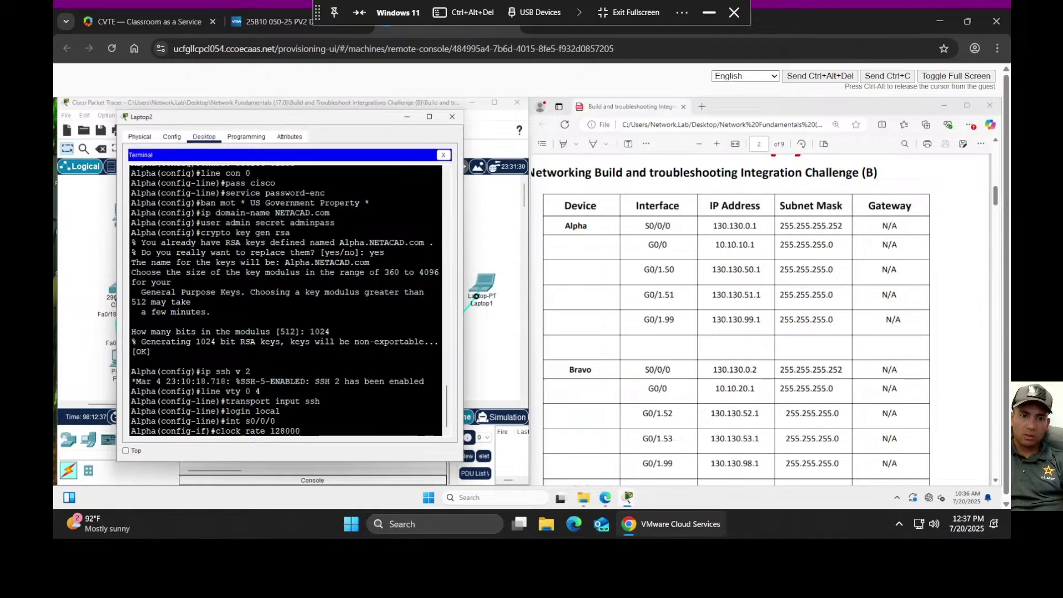
pyautogui.press('Return')
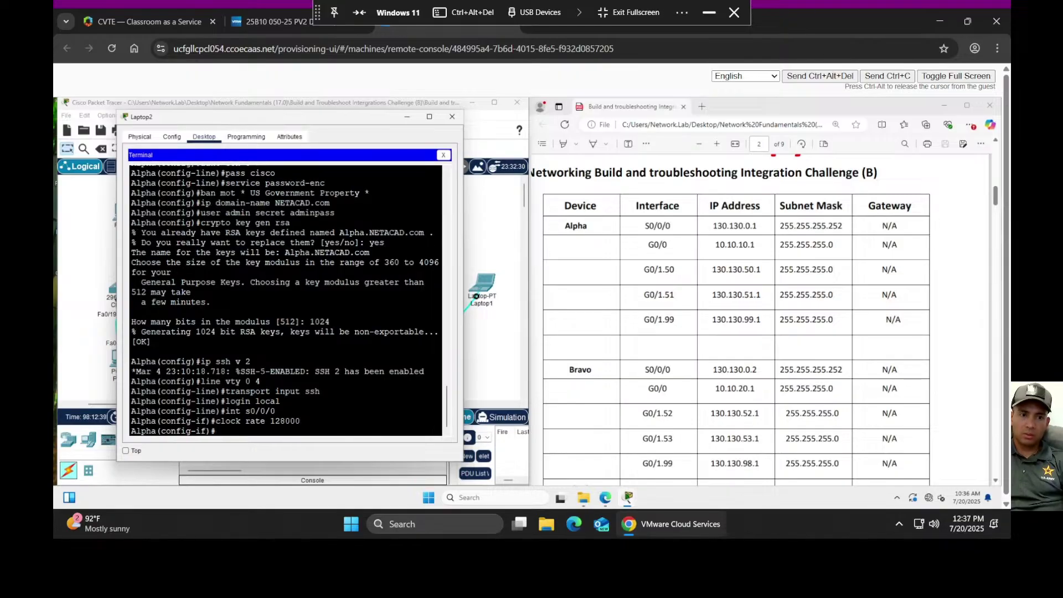
pyautogui.write('ip ')
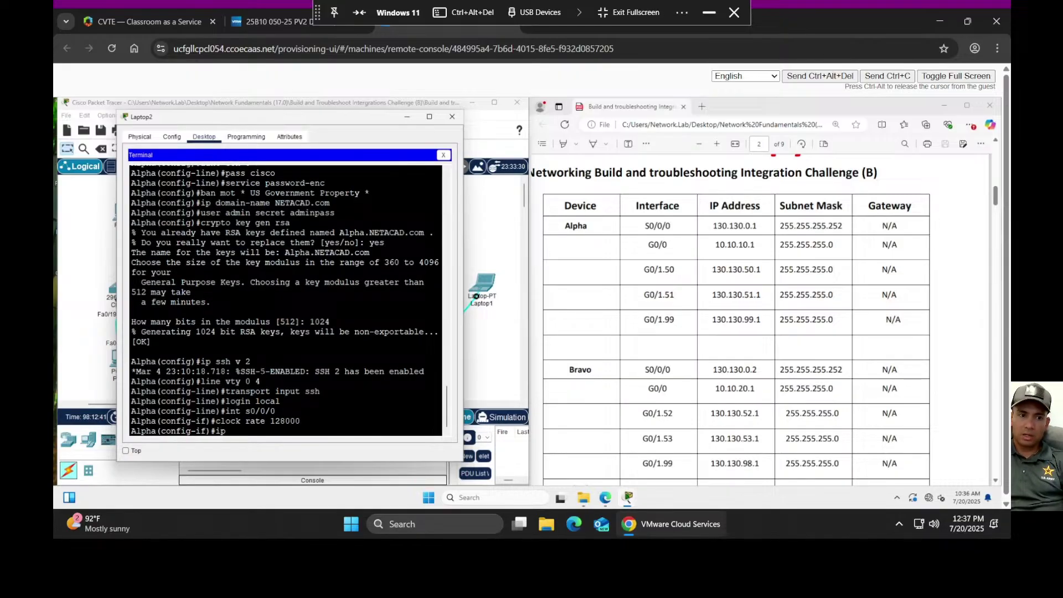
pyautogui.write('add')
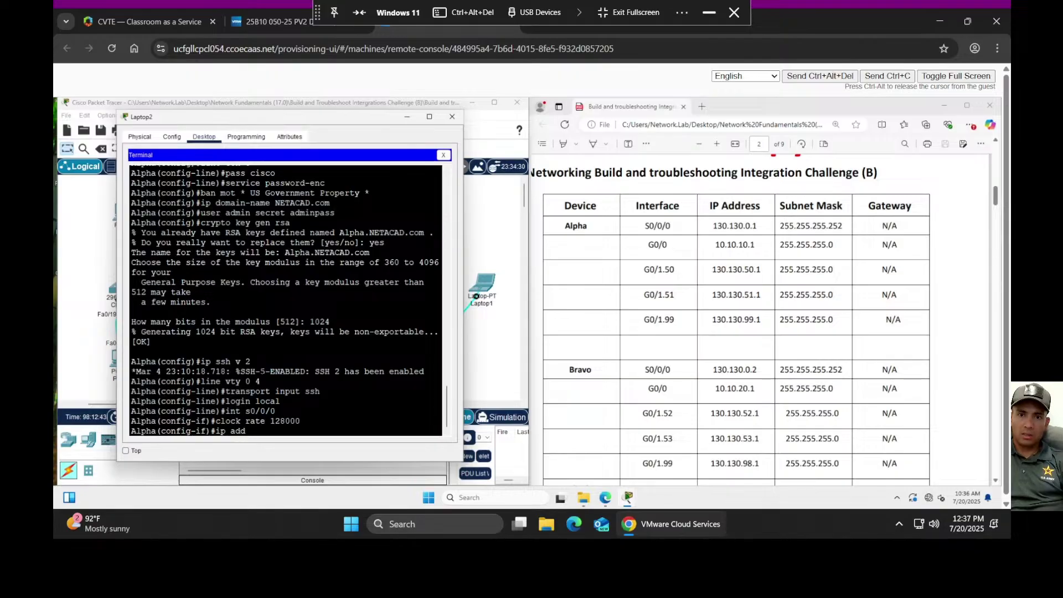
pyautogui.write(' 130.130')
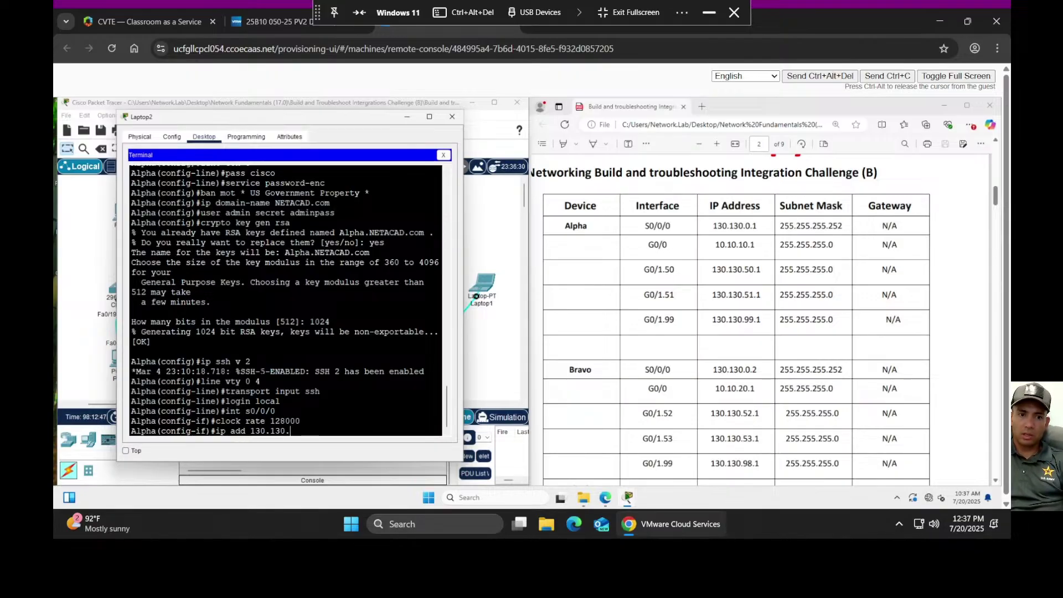
pyautogui.write('.0.1 2')
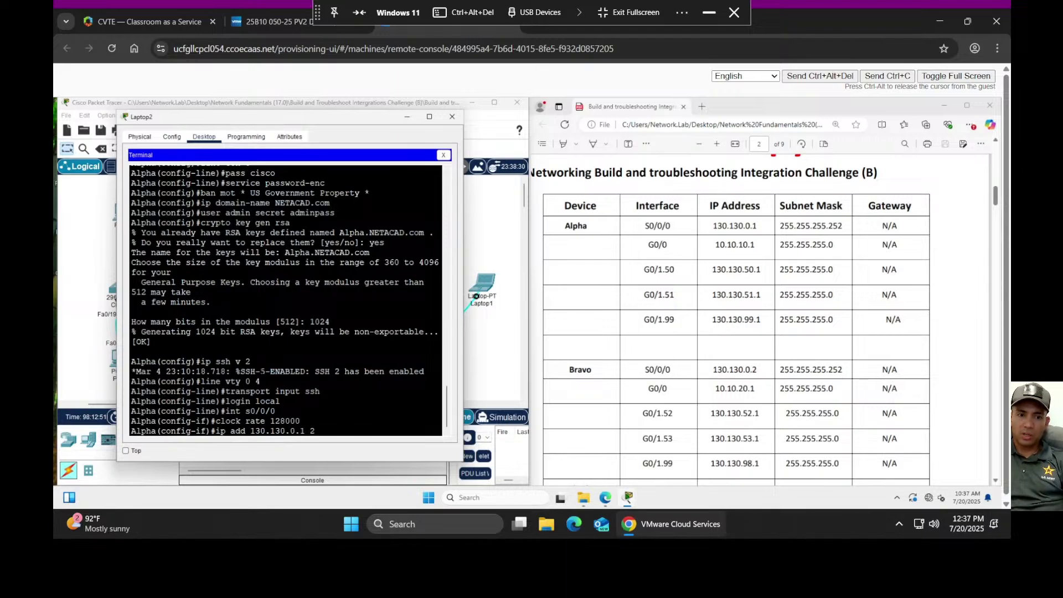
pyautogui.write('5')
pyautogui.write('5.255')
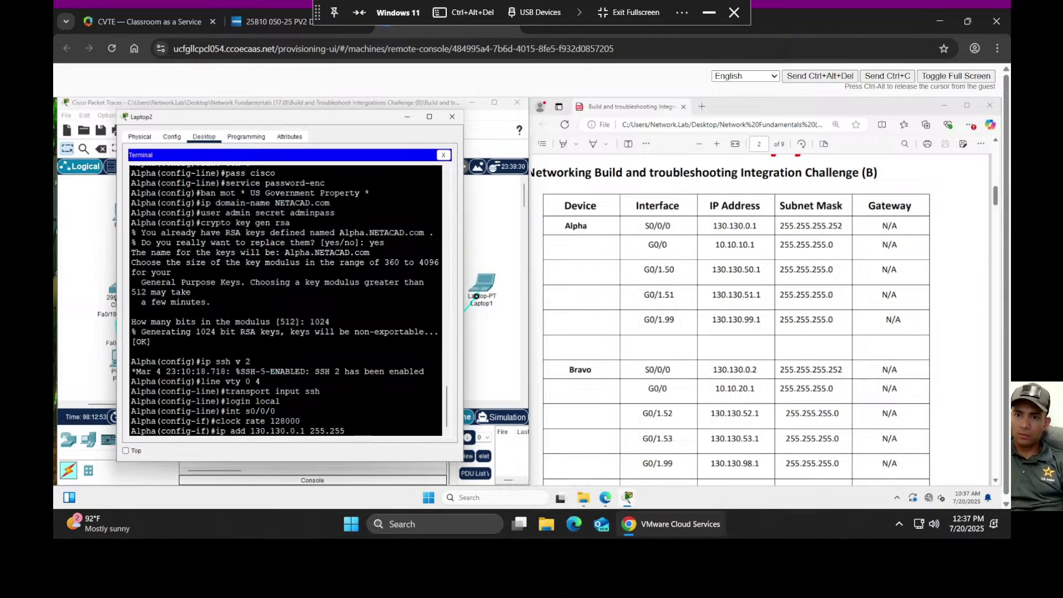
pyautogui.write('.252')
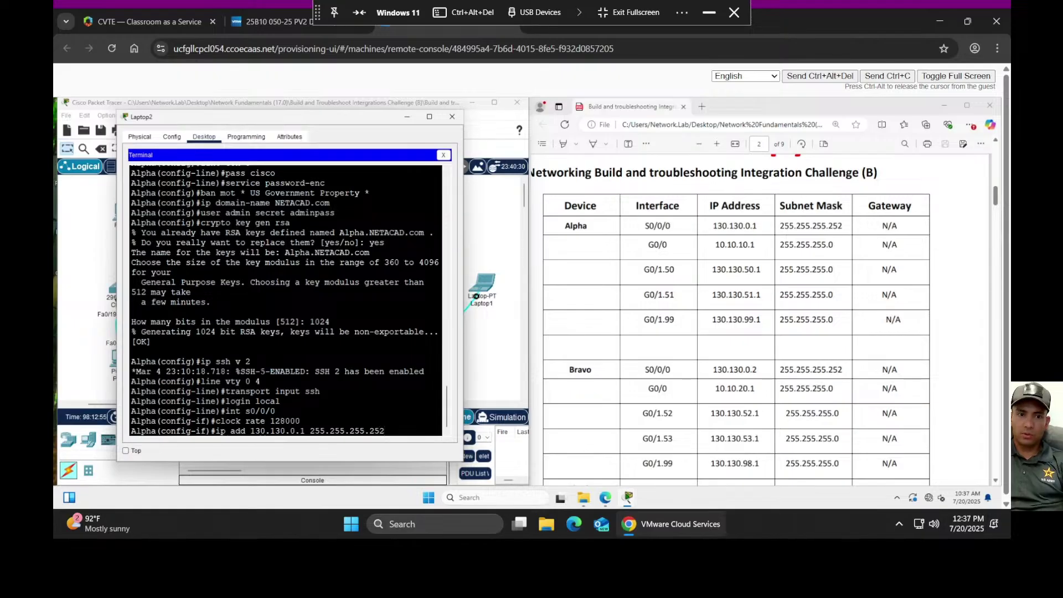
pyautogui.press('Return')
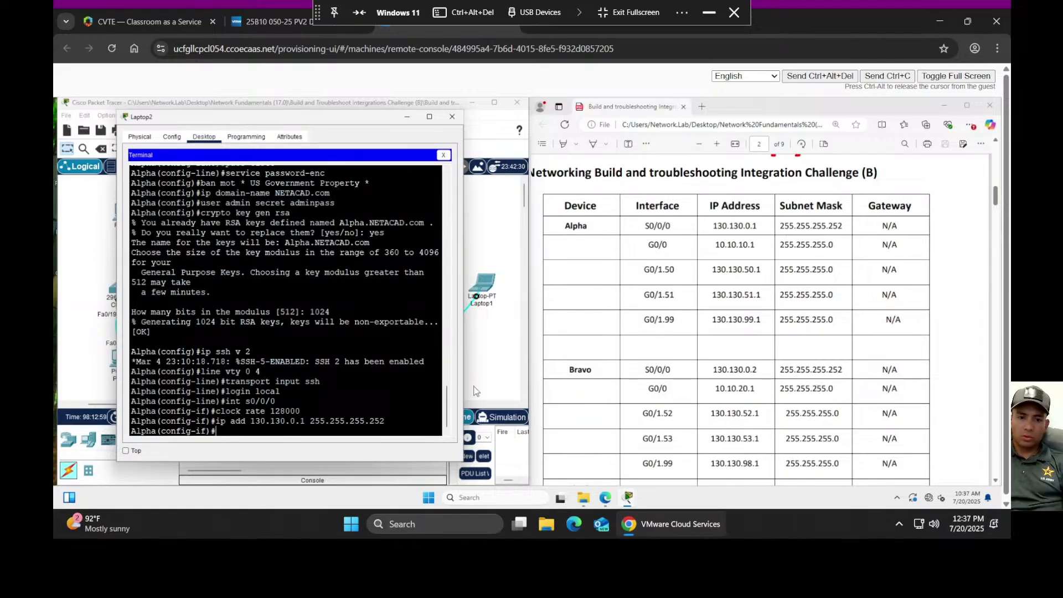
pyautogui.write('int g0/0')
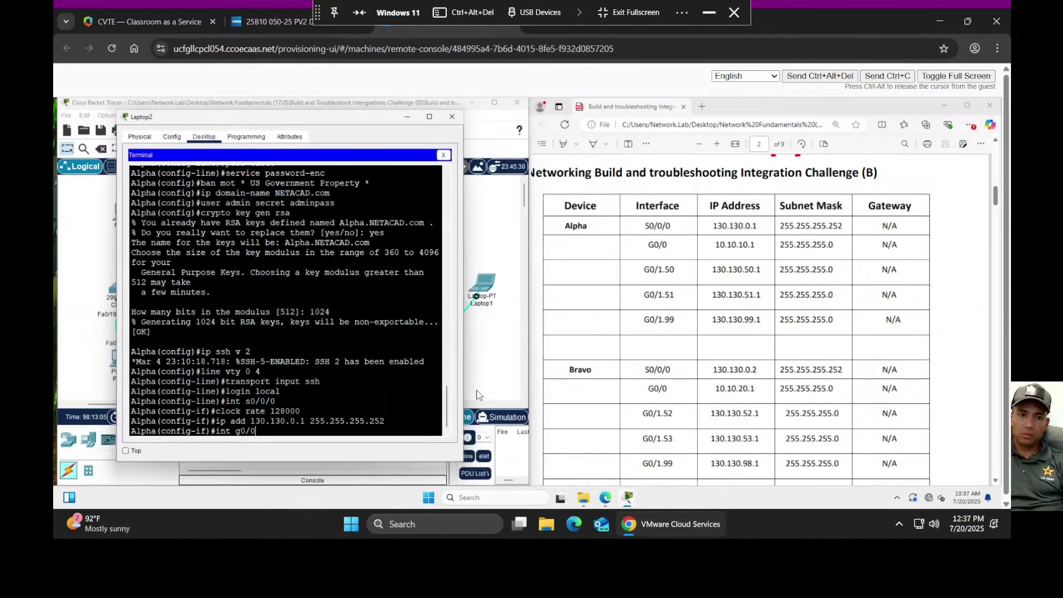
# - Assign G0/0 the address 10.10.10.1 with mask 255.255.255.0
pyautogui.press('Return')
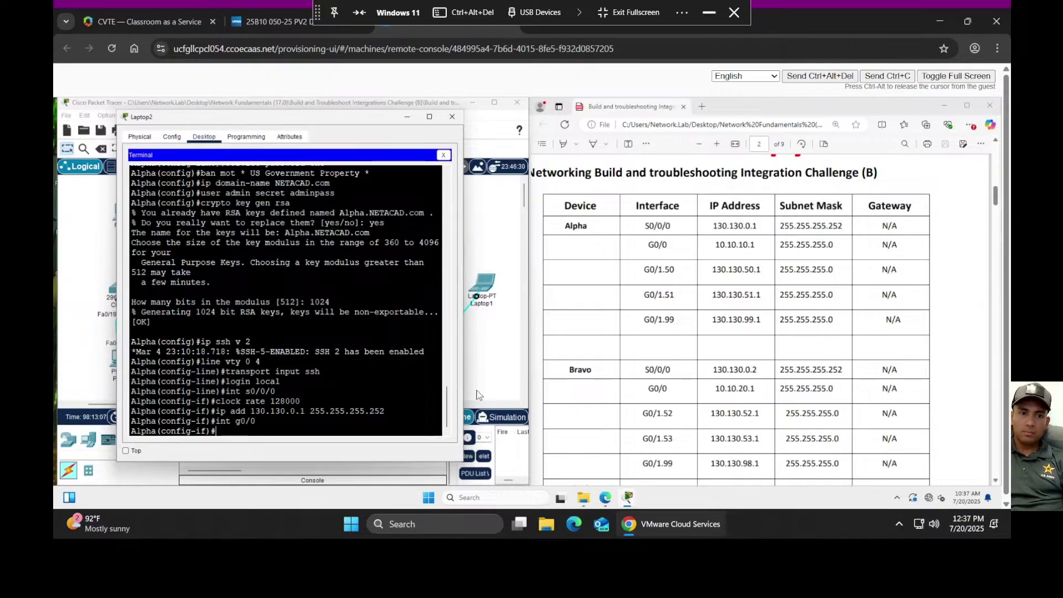
pyautogui.write('ip add ')
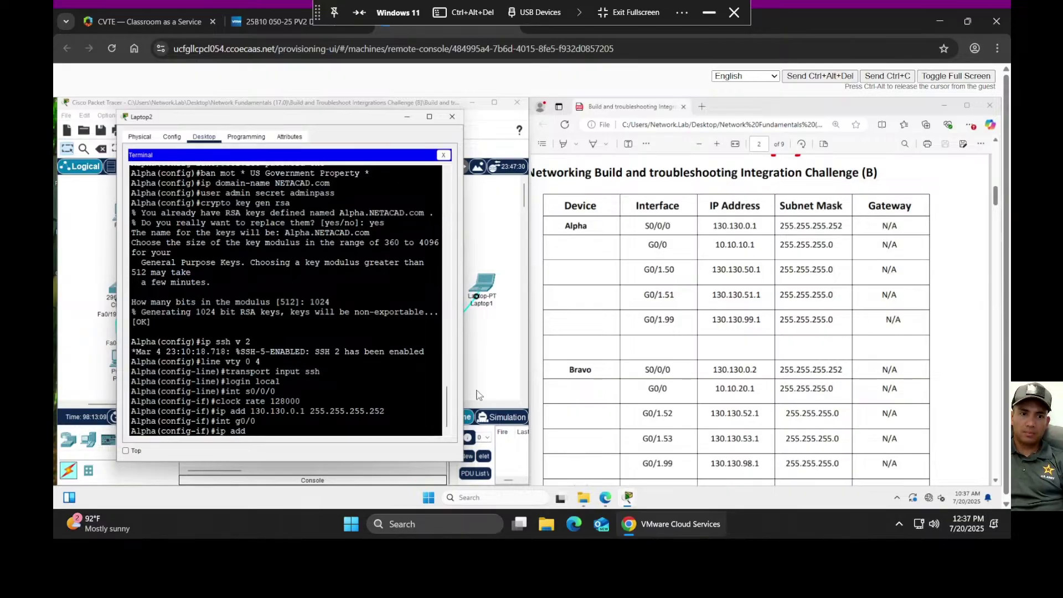
pyautogui.write('10.')
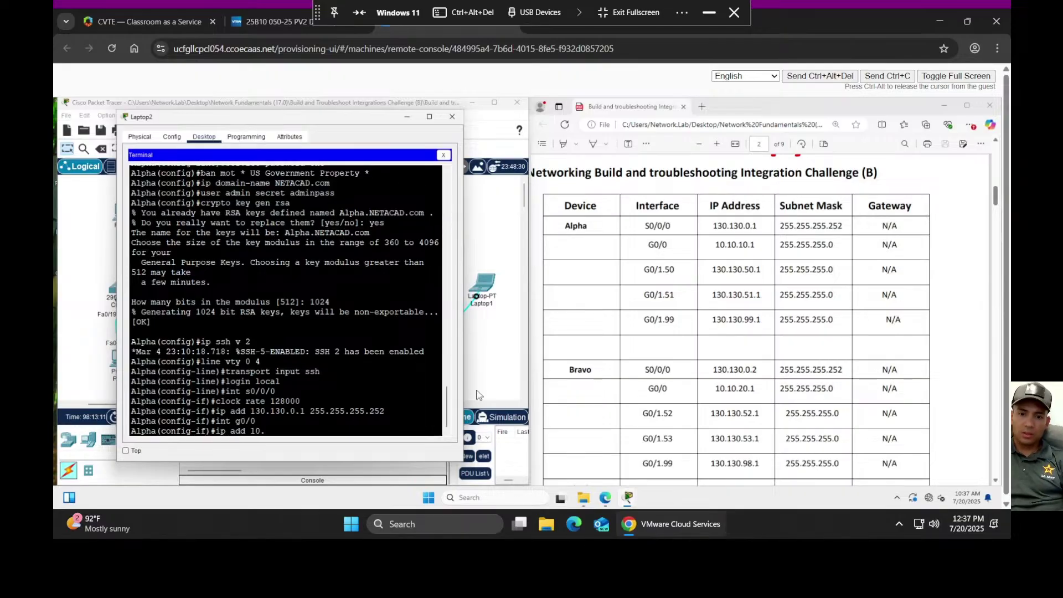
pyautogui.write('10.10.1')
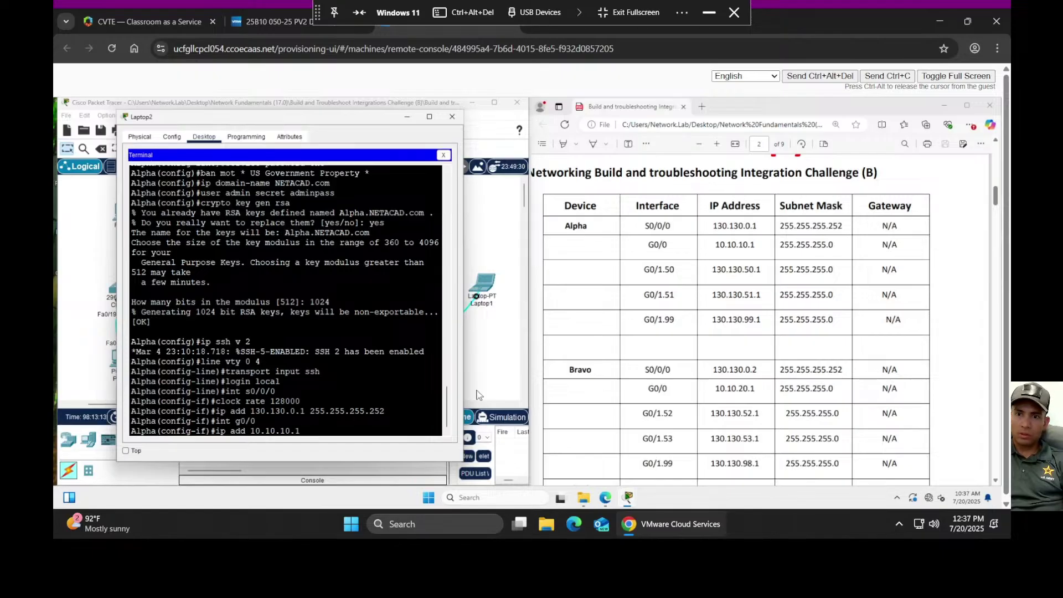
pyautogui.write(' 25')
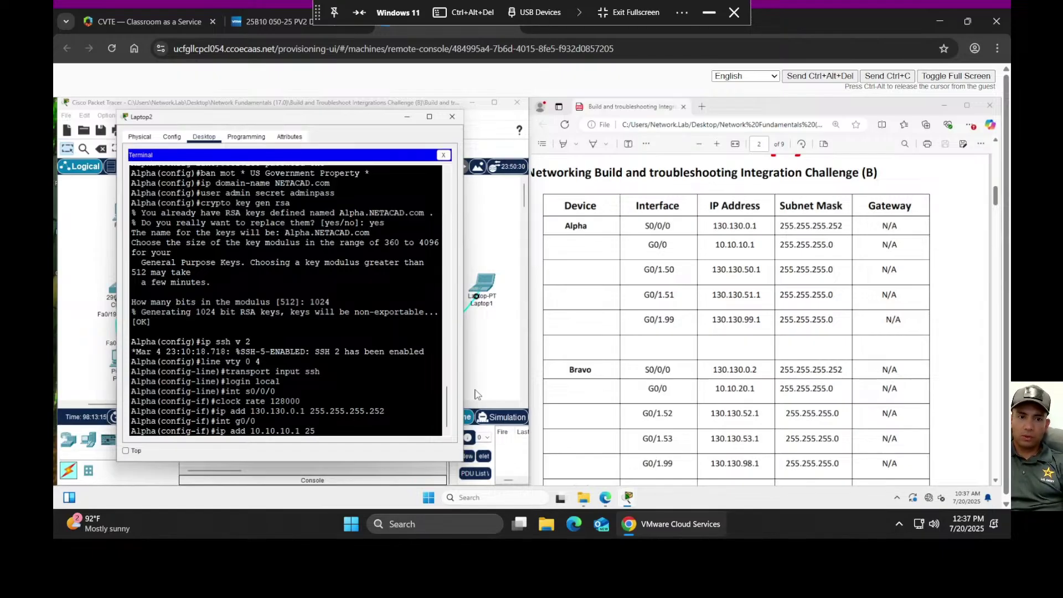
pyautogui.write('5.255.255.0')
pyautogui.press('Return')
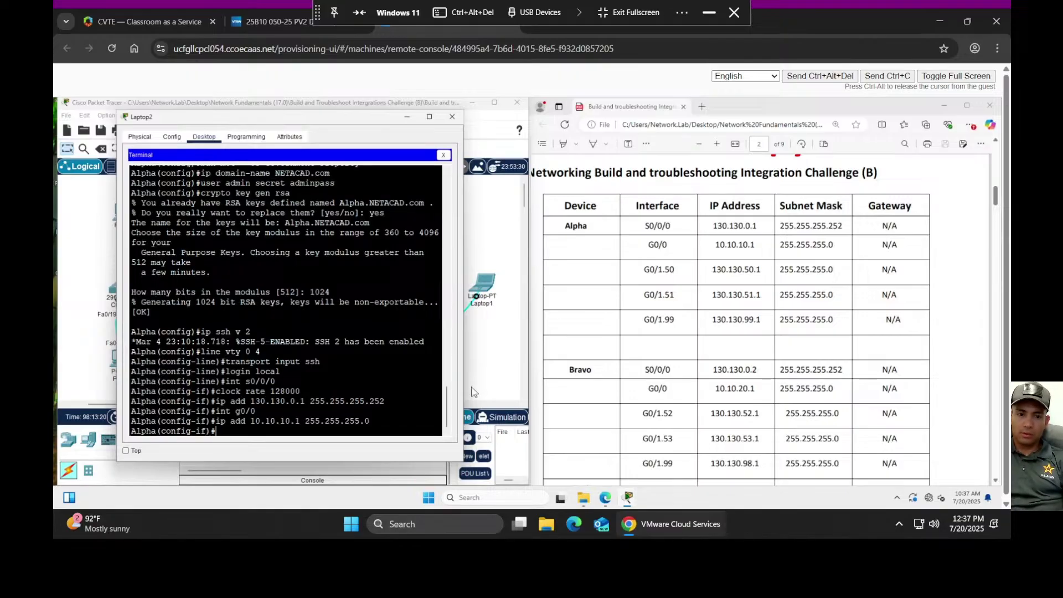
# - Create subinterface G0/1.50 with dot1Q encapsulation for VLAN 50
pyautogui.write('int g0/')
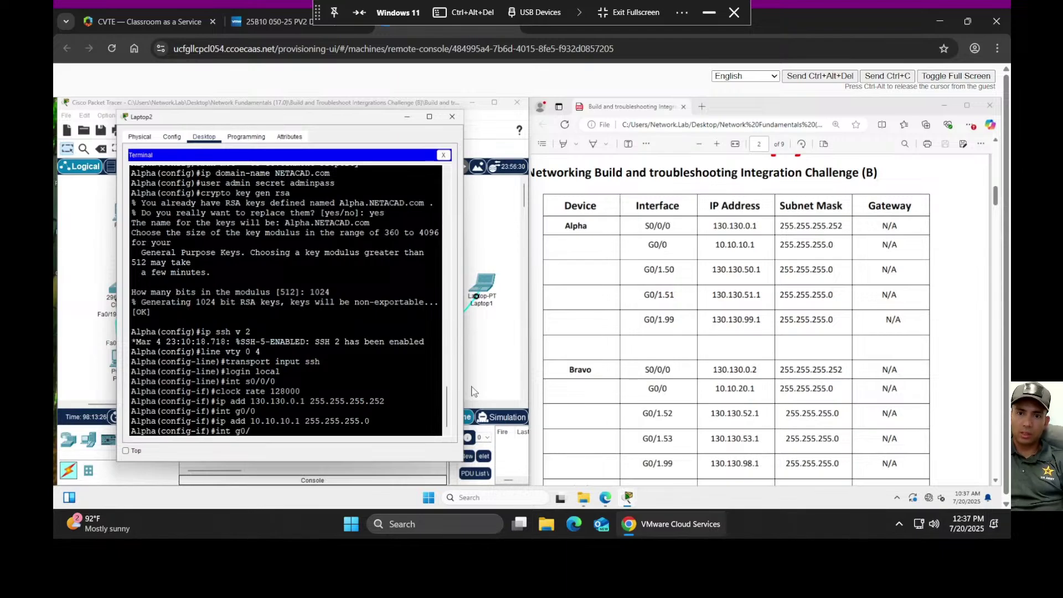
pyautogui.write('1.50')
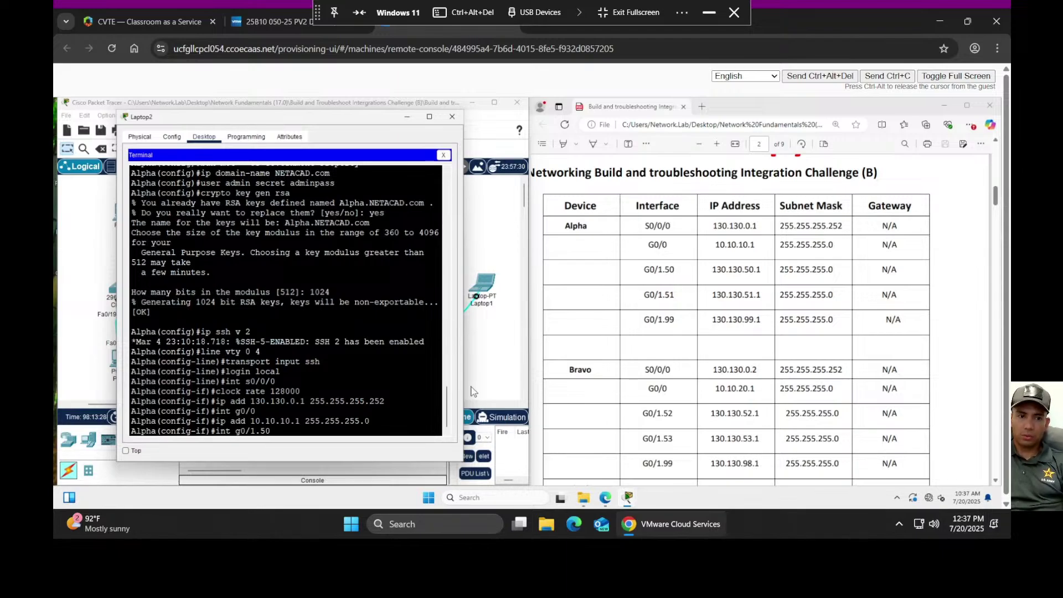
pyautogui.press('Return')
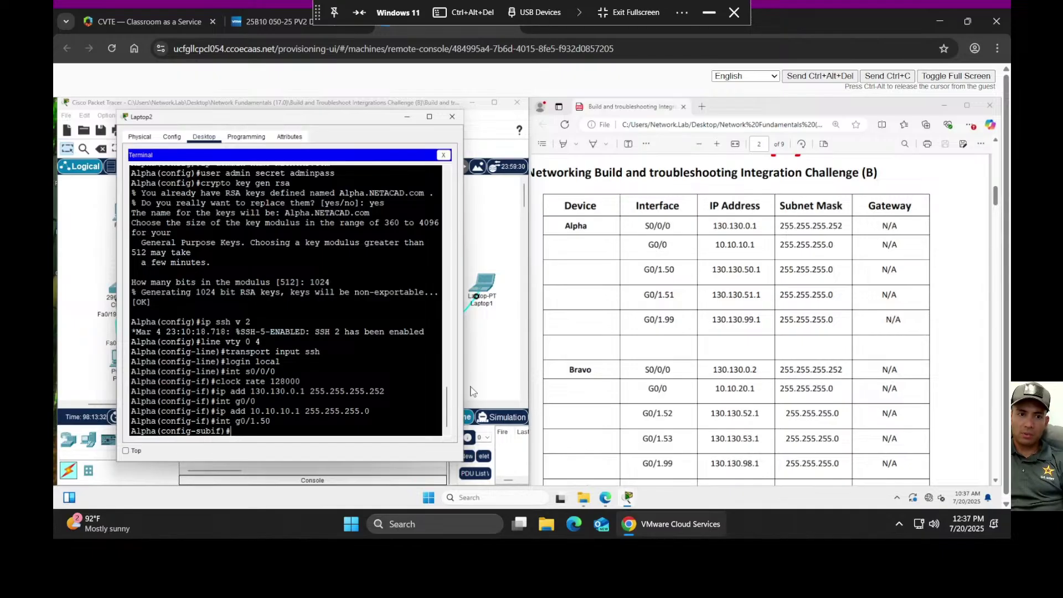
pyautogui.write('enc')
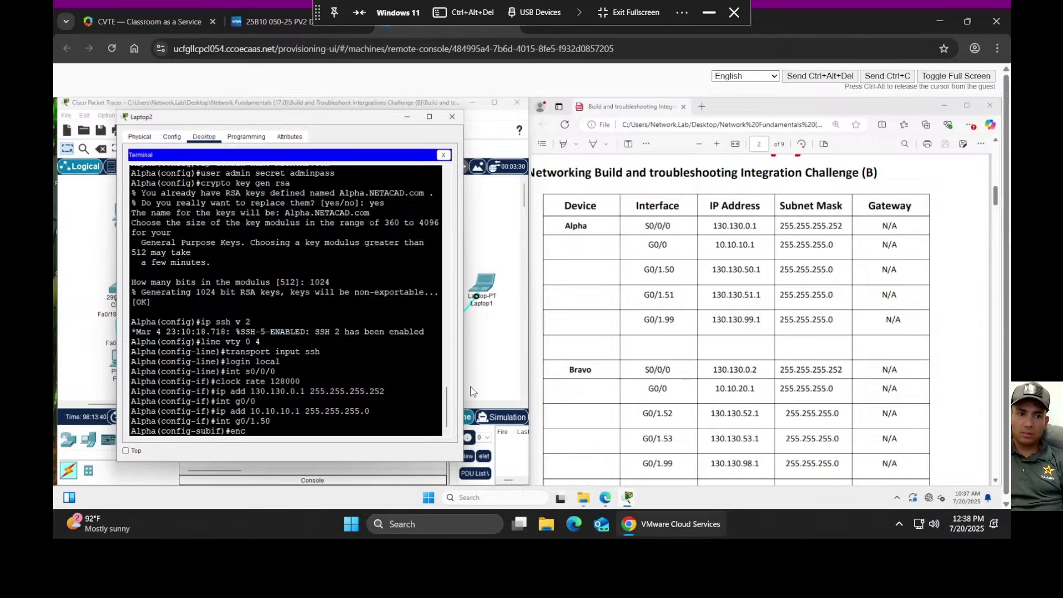
pyautogui.write('d')
pyautogui.press('BackSpace')
pyautogui.press('BackSpace')
pyautogui.press('Tab')
pyautogui.write('do')
pyautogui.press('Tab')
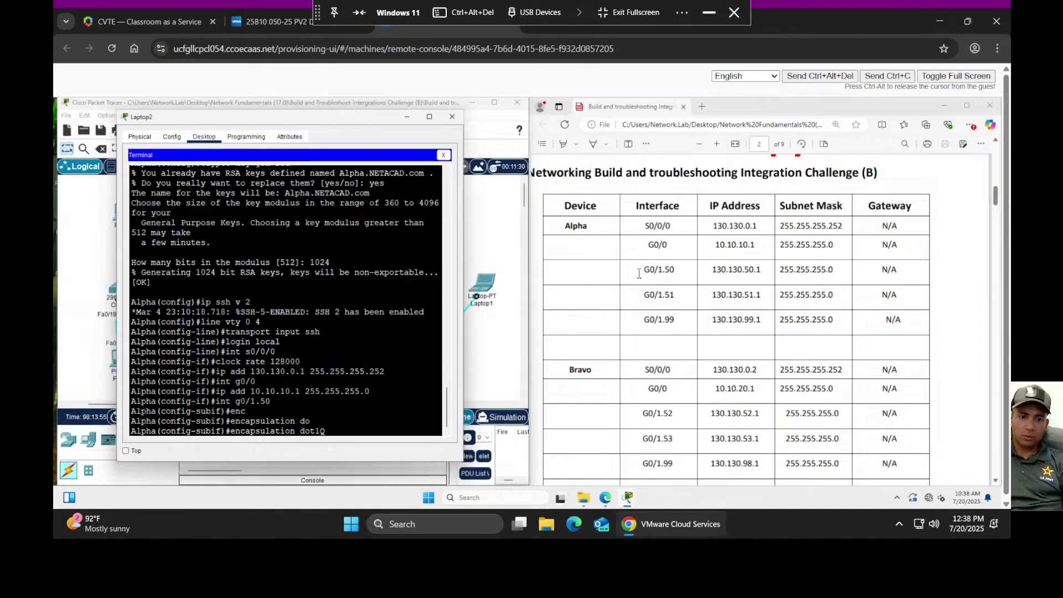
pyautogui.write('50')
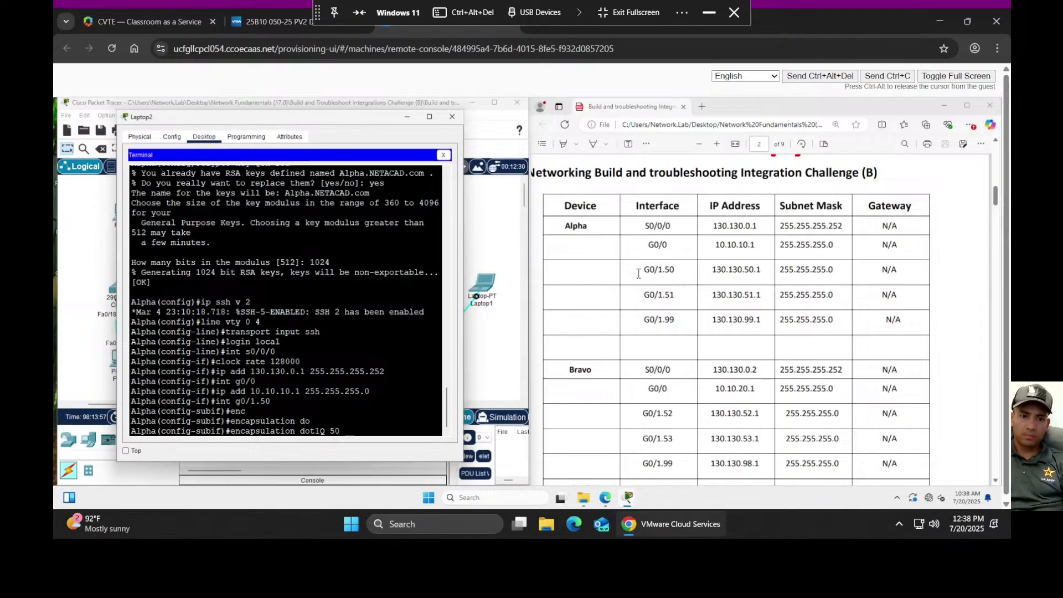
pyautogui.press('Return')
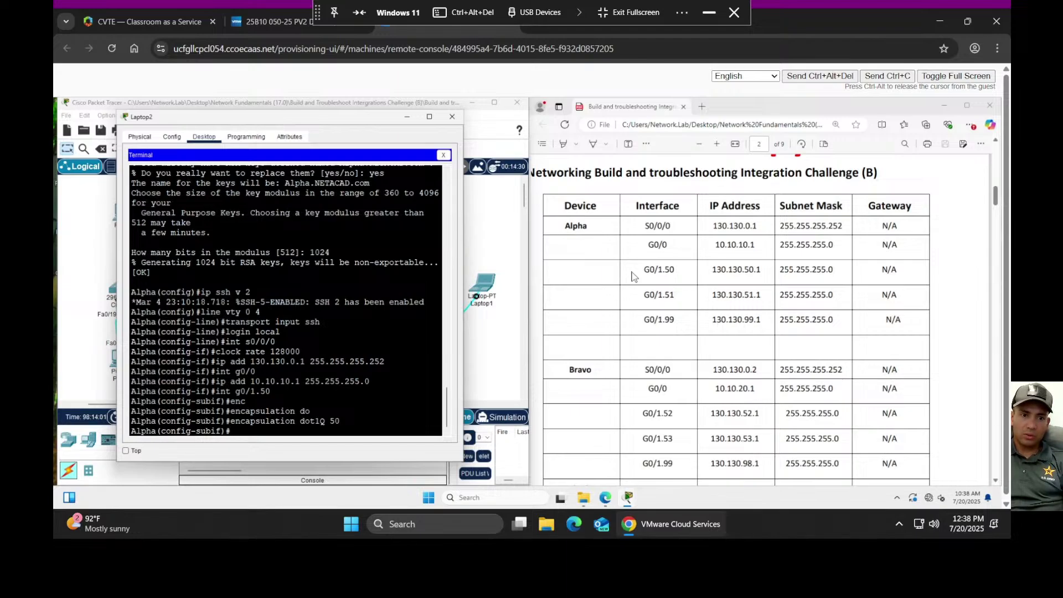
# - Assign G0/1.50 the address 130.130.50.1 255.255.255.0
pyautogui.write('add')
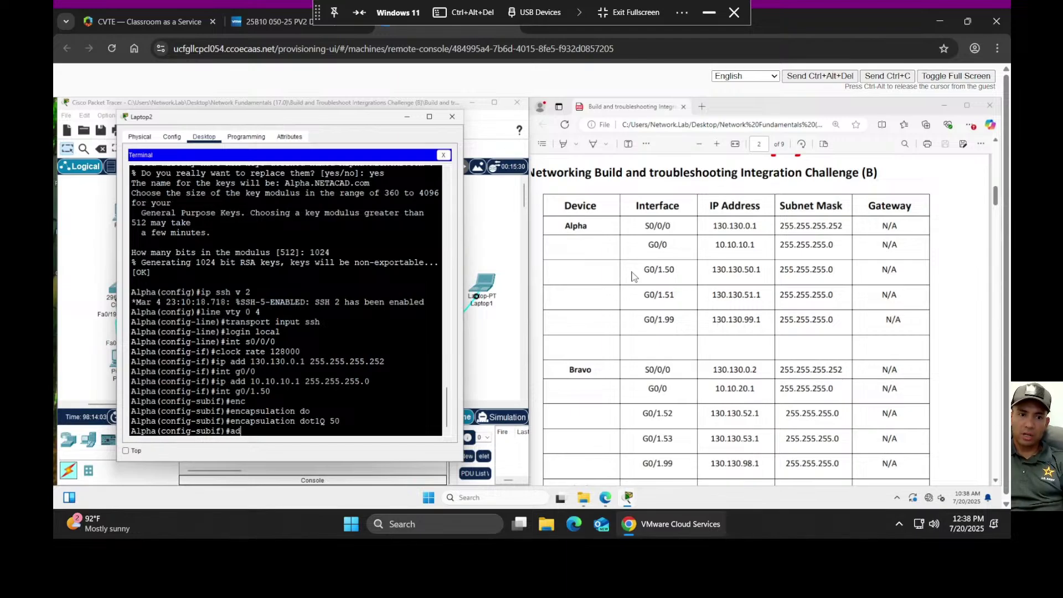
pyautogui.press('BackSpace')
pyautogui.press('BackSpace')
pyautogui.press('BackSpace')
pyautogui.write('ip add')
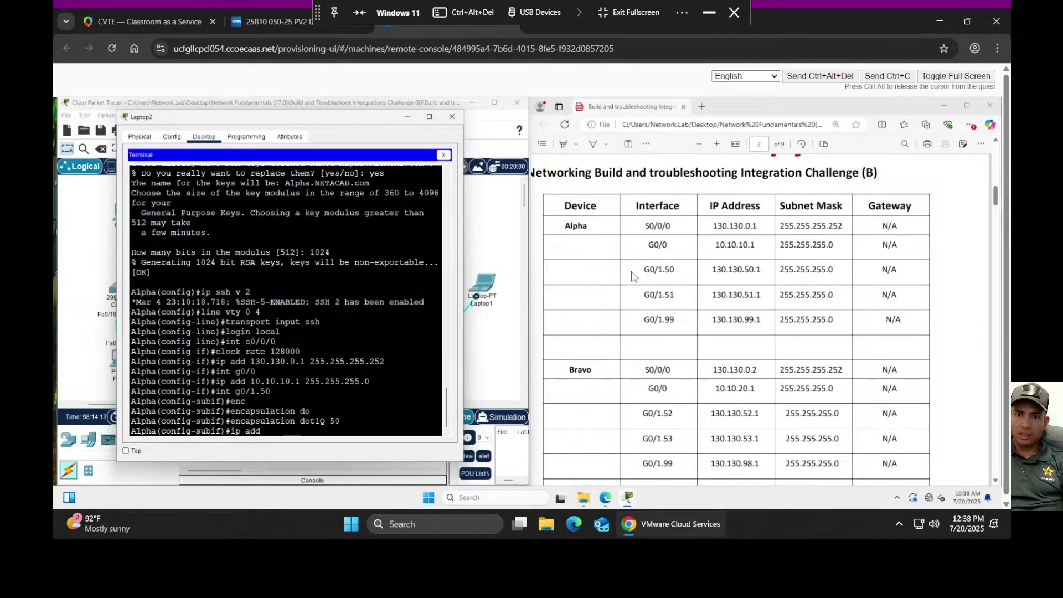
pyautogui.write('130')
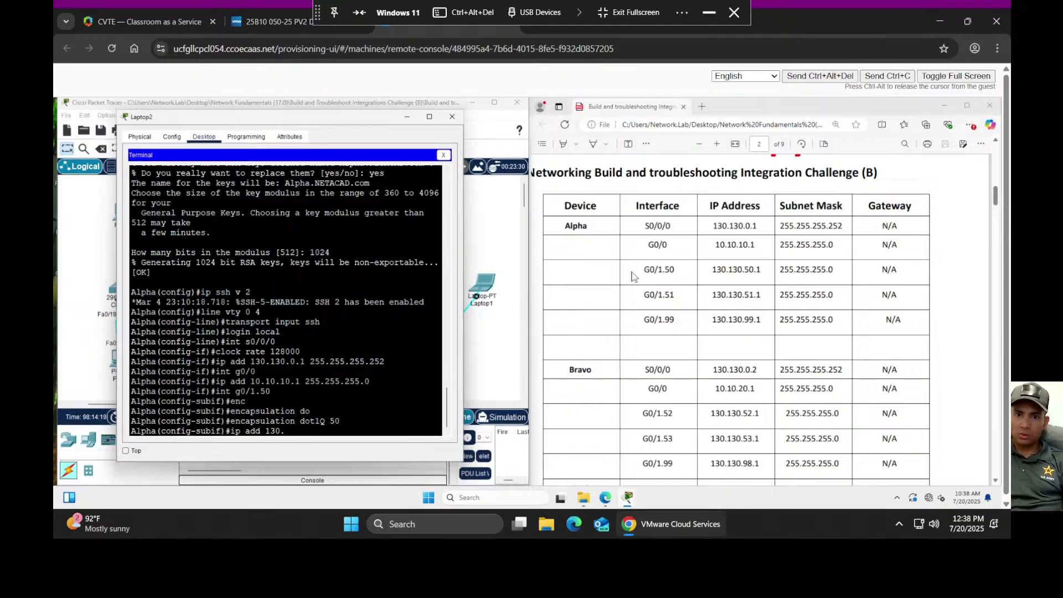
pyautogui.write('.130')
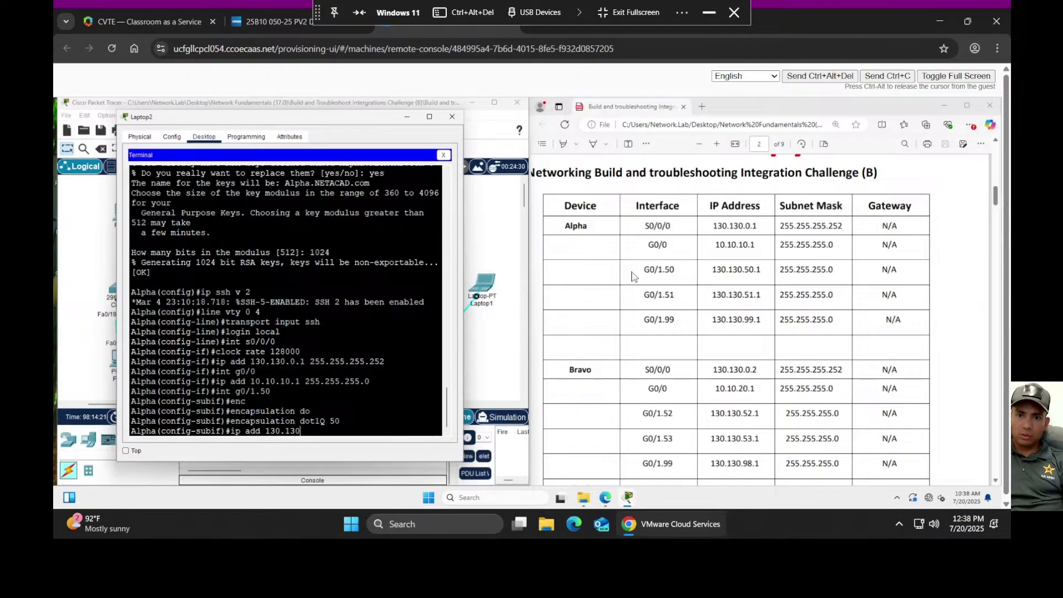
pyautogui.write('.50.1')
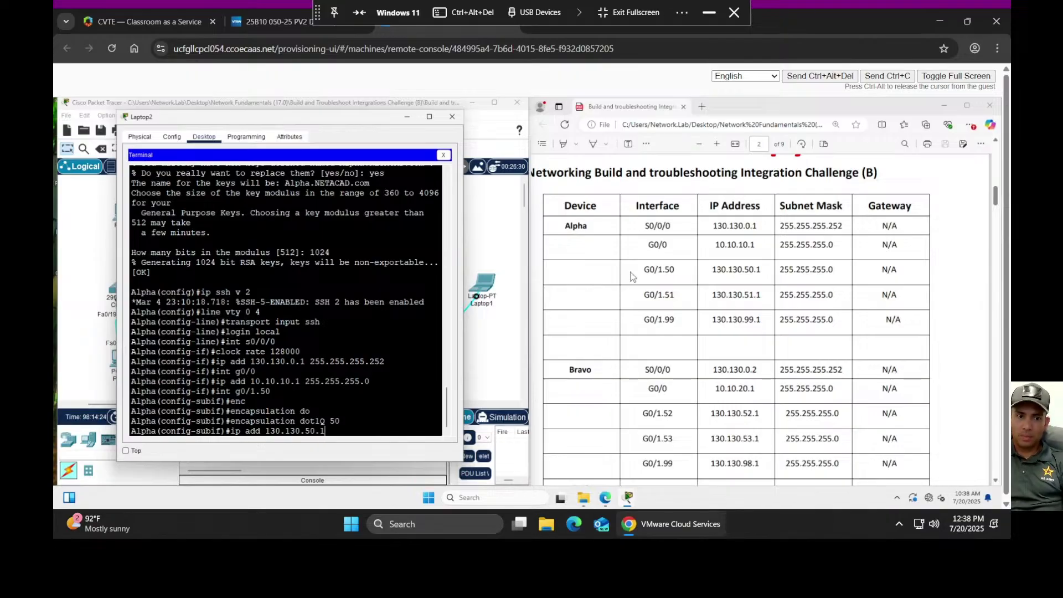
pyautogui.press('Return')
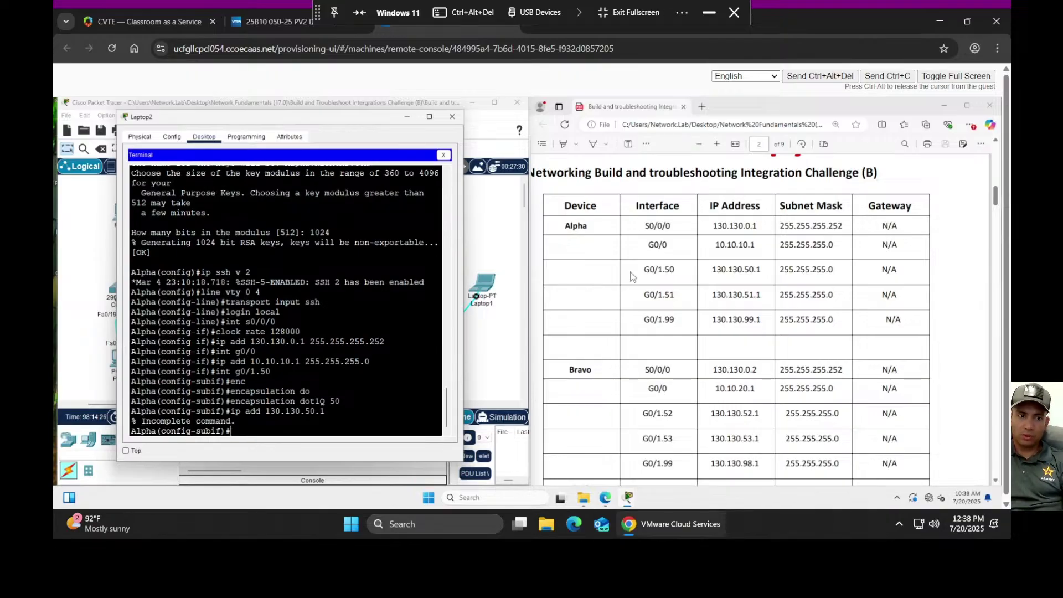
pyautogui.press('Up')
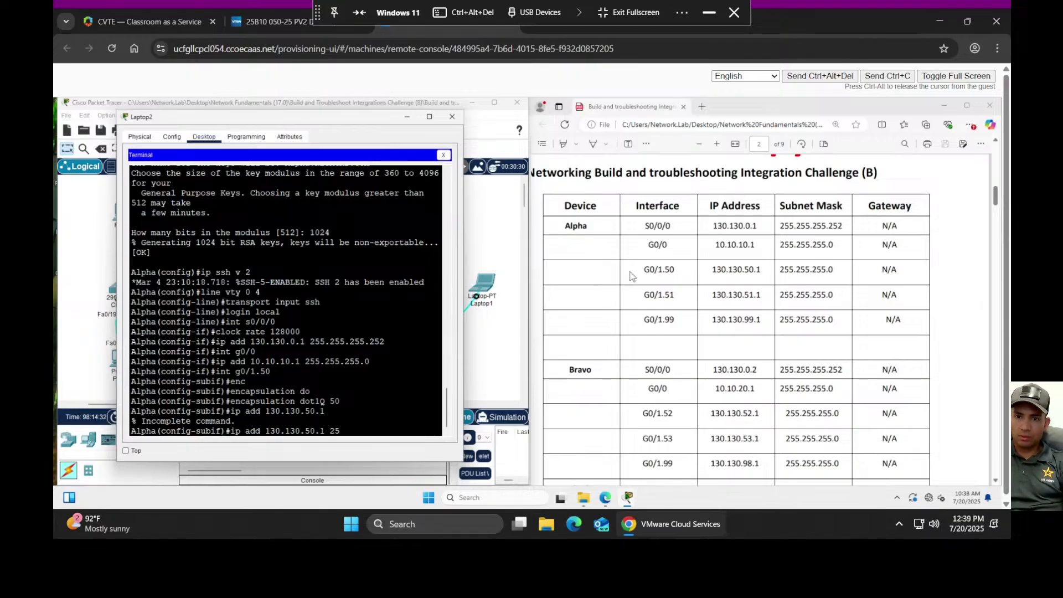
pyautogui.write('255.25')
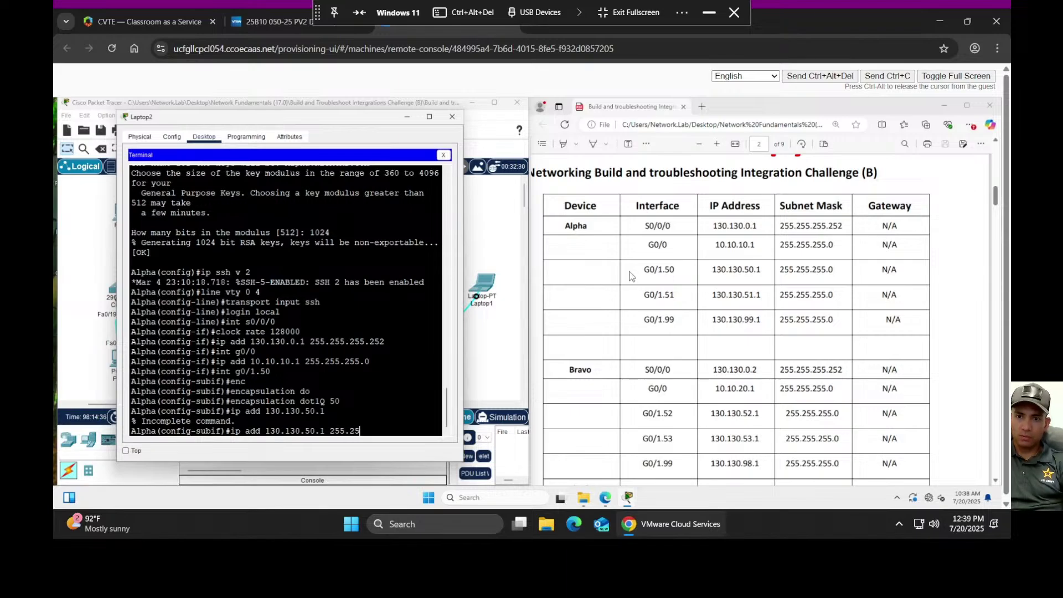
pyautogui.write('5.255.0')
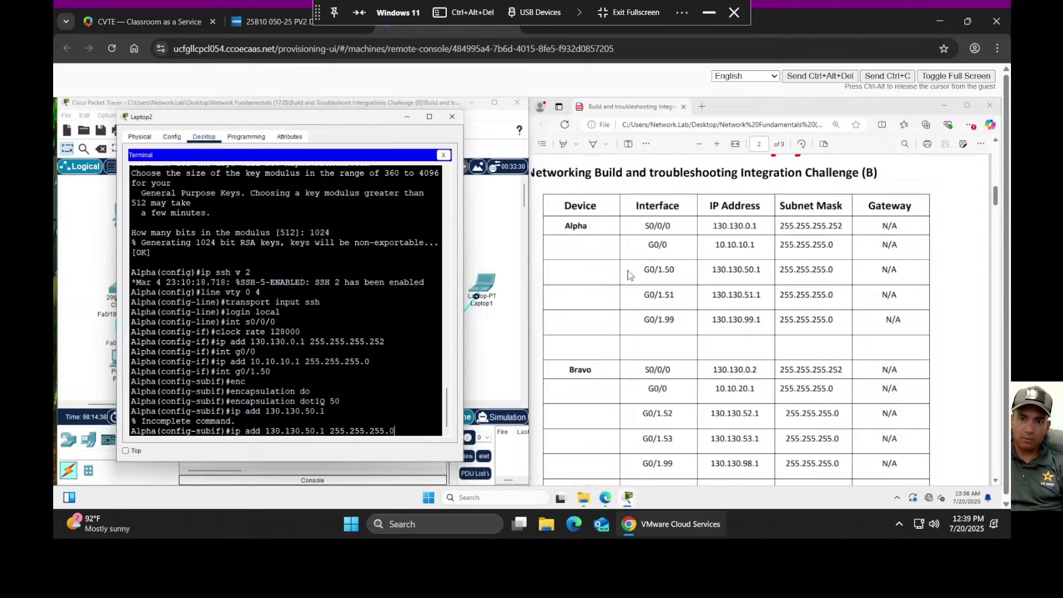
pyautogui.press('Return')
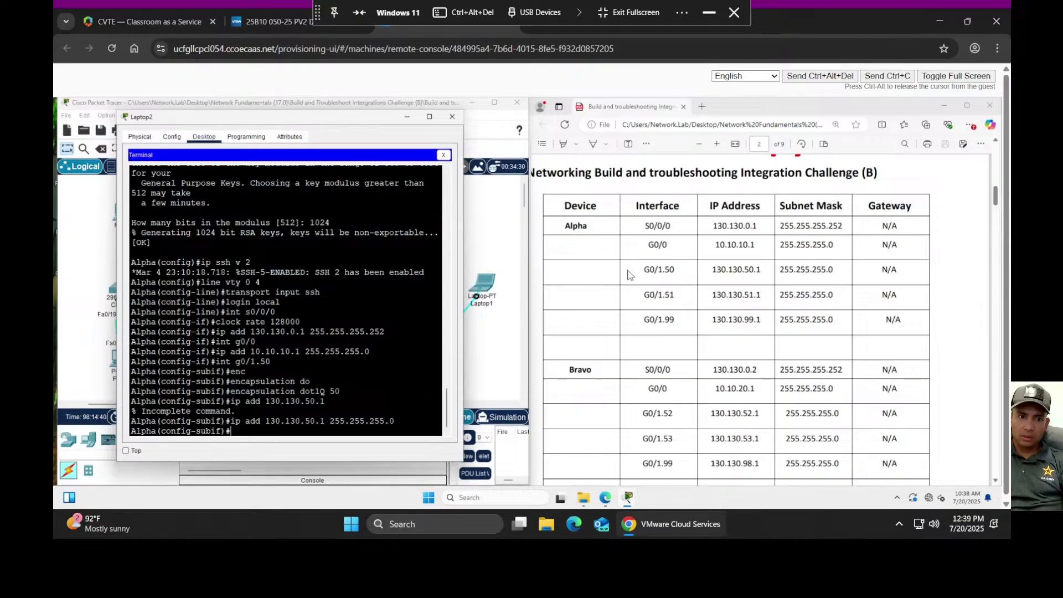
pyautogui.press('Up')
pyautogui.press('Up')
pyautogui.press('Up')
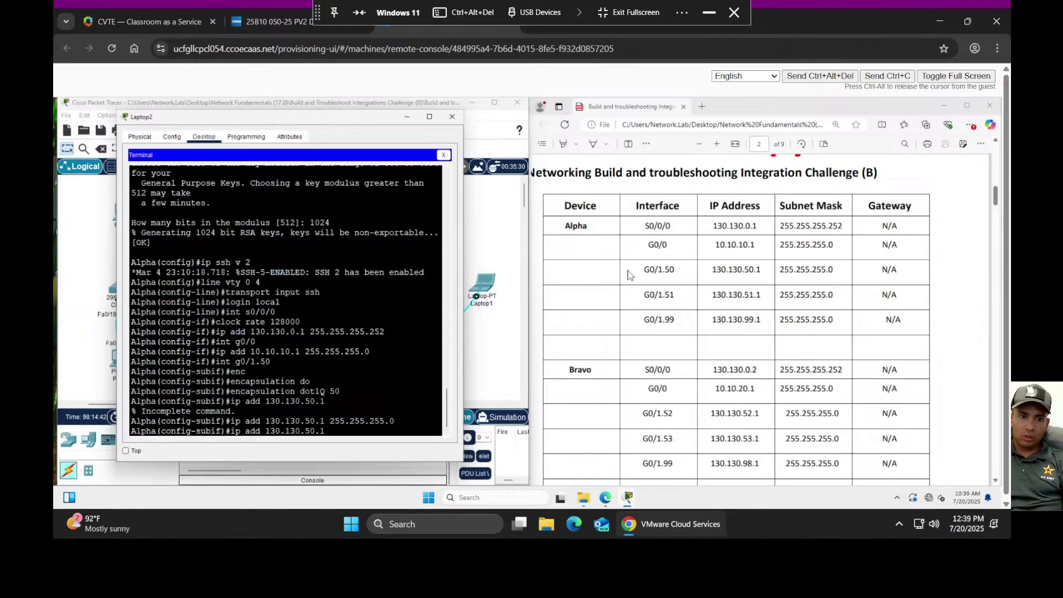
pyautogui.press('Up')
pyautogui.press('Up')
pyautogui.press('Up')
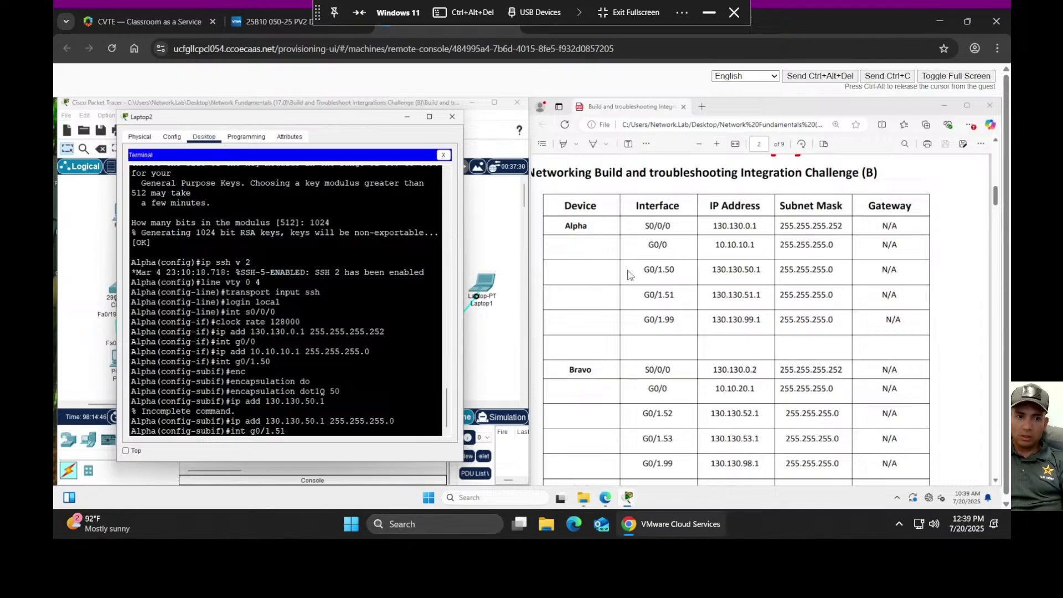
# - Enter subinterface G0/1.51 and assign it 130.130.51.1 255.255.255.0 from recalled commands
pyautogui.press('Return')
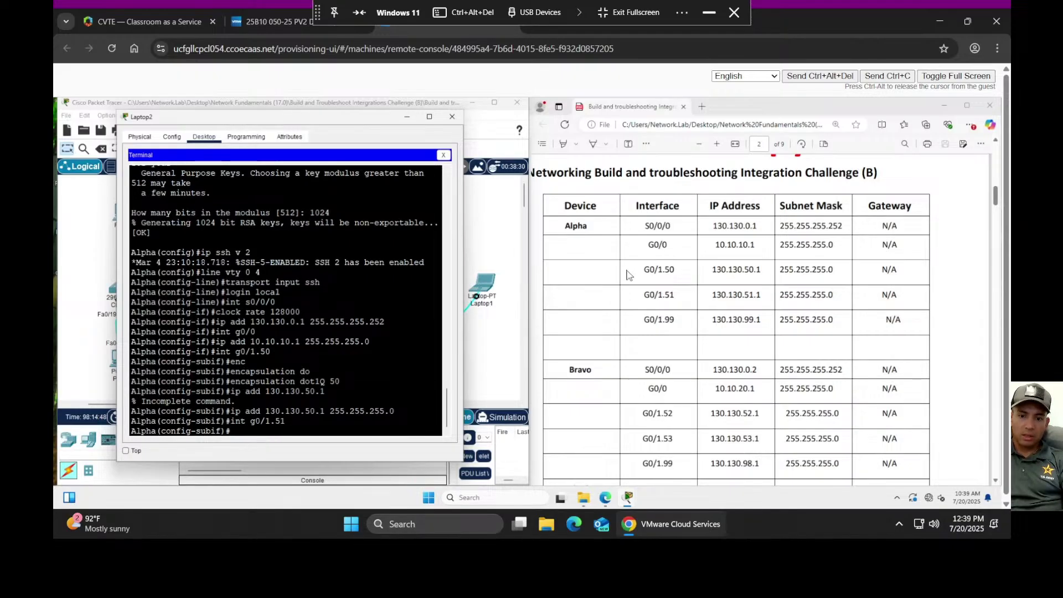
pyautogui.press('Up')
pyautogui.press('Up')
pyautogui.press('BackSpace')
pyautogui.press('BackSpace')
pyautogui.press('BackSpace')
pyautogui.press('BackSpace')
pyautogui.press('BackSpace')
pyautogui.press('BackSpace')
pyautogui.press('BackSpace')
pyautogui.press('BackSpace')
pyautogui.press('BackSpace')
pyautogui.press('BackSpace')
pyautogui.press('BackSpace')
pyautogui.press('BackSpace')
pyautogui.press('BackSpace')
pyautogui.press('BackSpace')
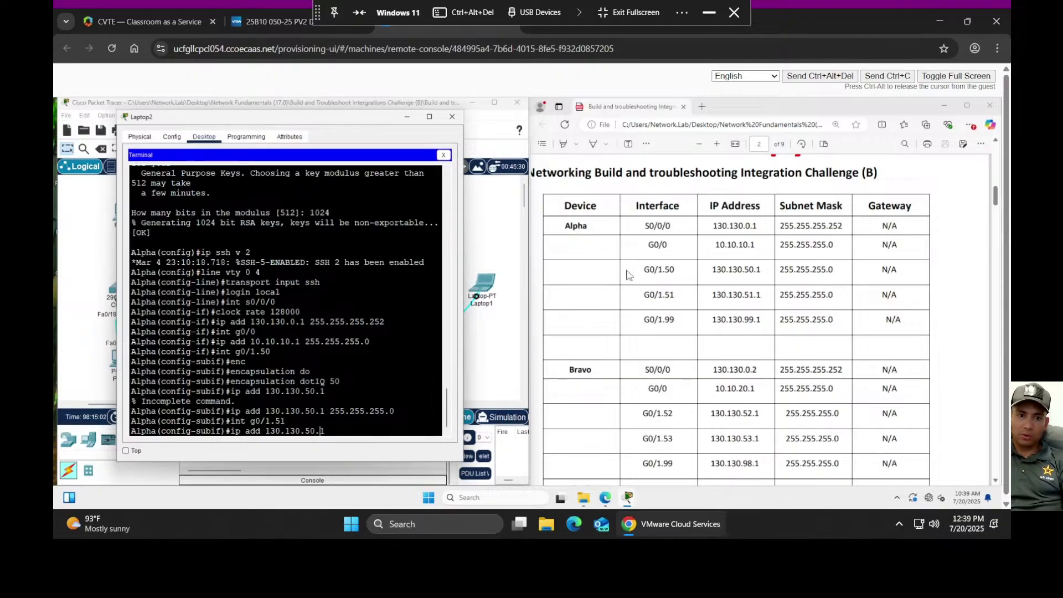
pyautogui.press('Left')
pyautogui.press('Left')
pyautogui.press('BackSpace')
pyautogui.write('1')
pyautogui.press('Return')
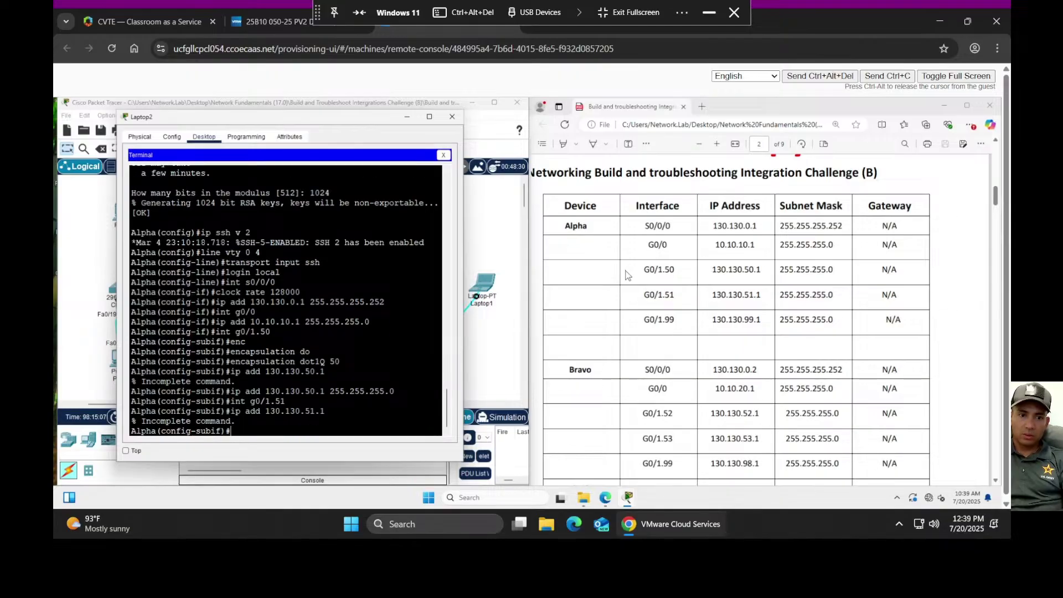
pyautogui.press('Up')
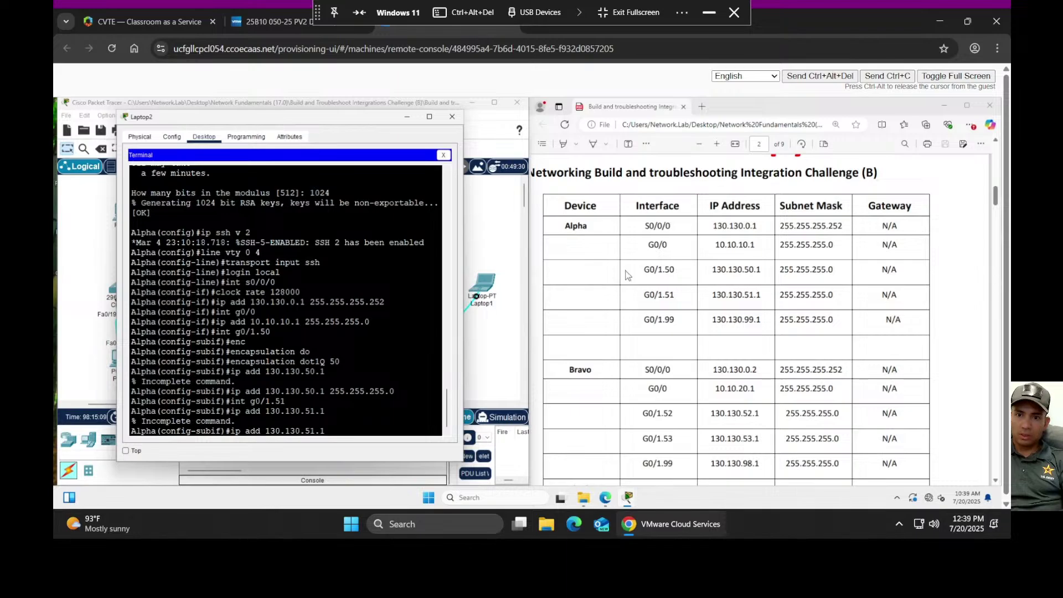
pyautogui.write('255')
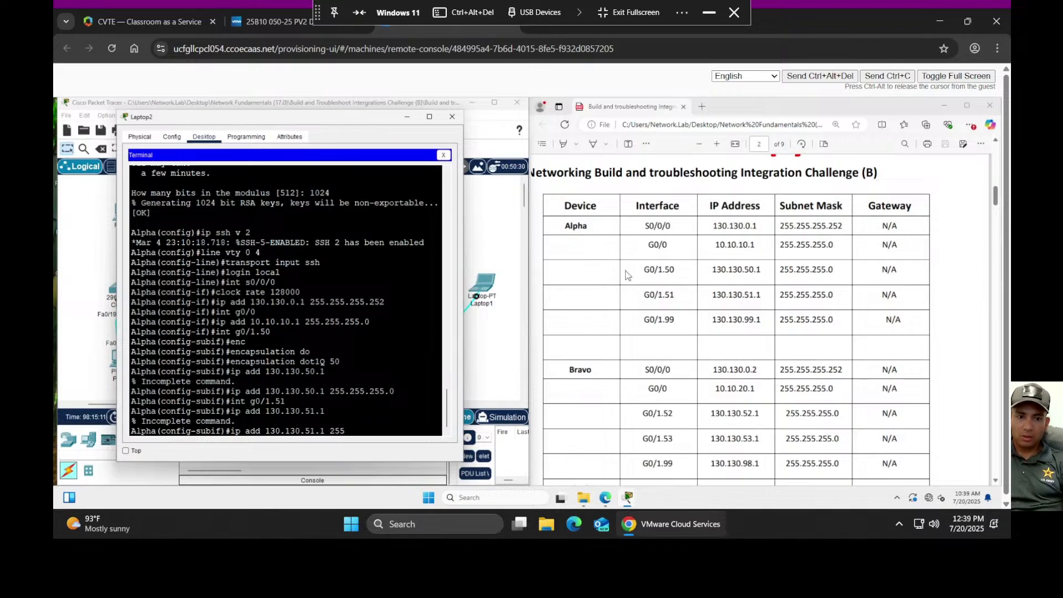
pyautogui.write('.255')
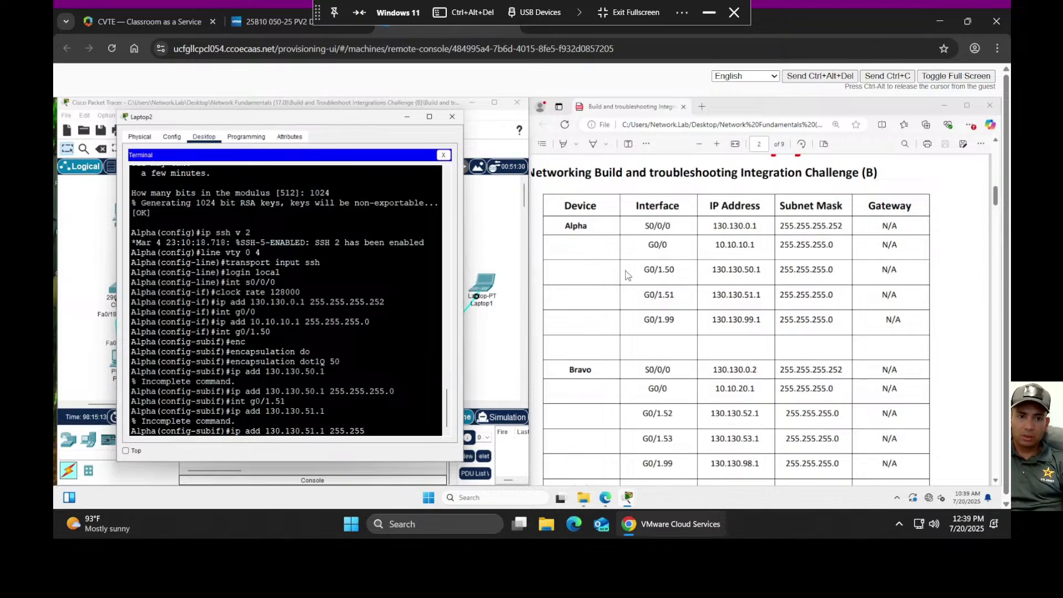
pyautogui.write('.255.0')
pyautogui.press('Return')
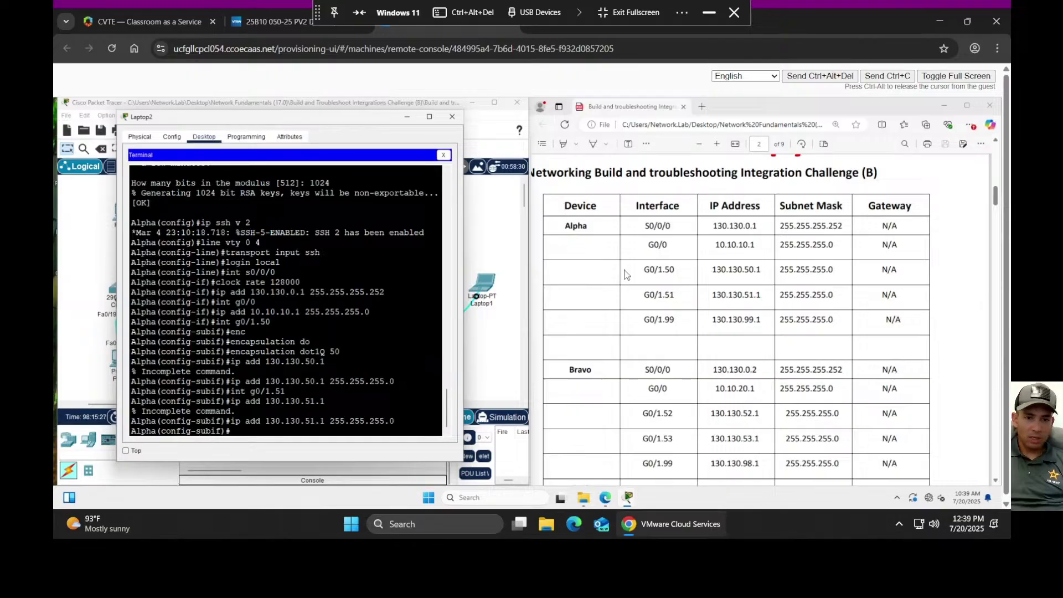
# - Tag G0/1.51 with encapsulation dot1Q 51 and reapply its 130.130.51.1 address
pyautogui.press('Up')
pyautogui.press('Up')
pyautogui.press('Up')
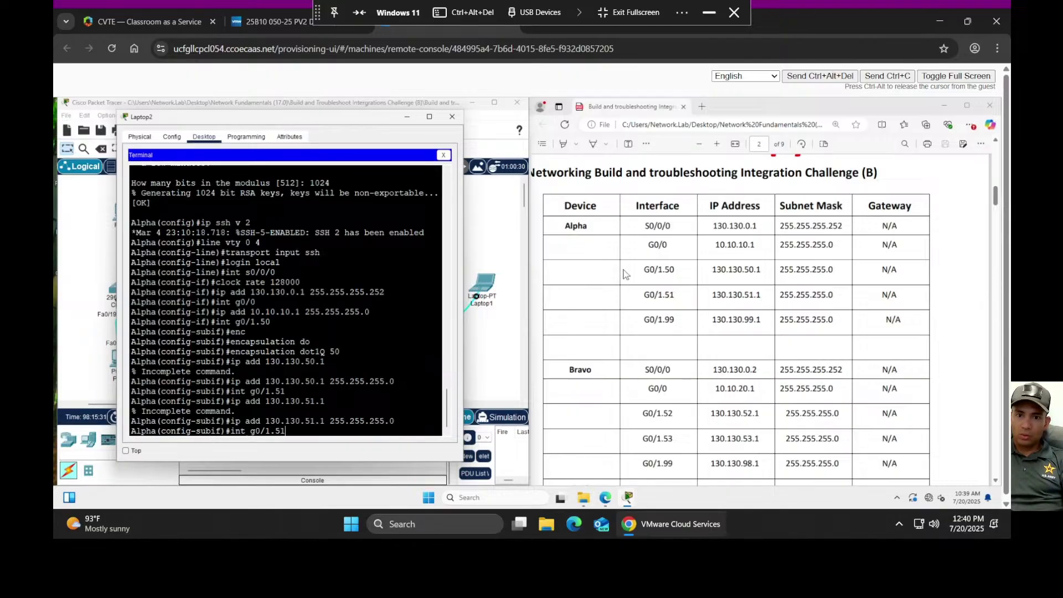
pyautogui.press('Up')
pyautogui.press('Up')
pyautogui.press('Up')
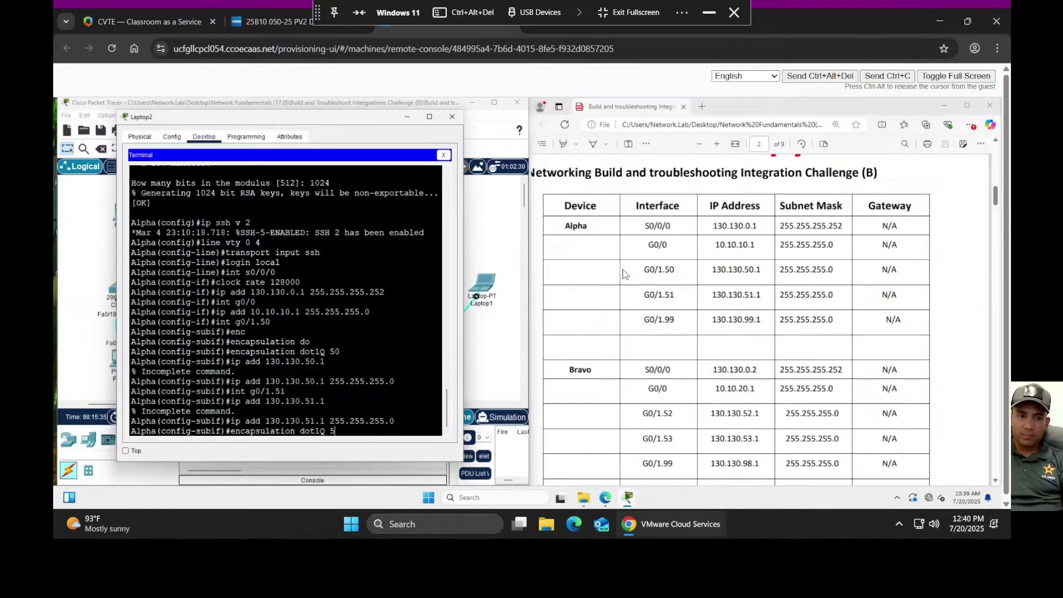
pyautogui.write('1')
pyautogui.press('Return')
pyautogui.press('Up')
pyautogui.press('Up')
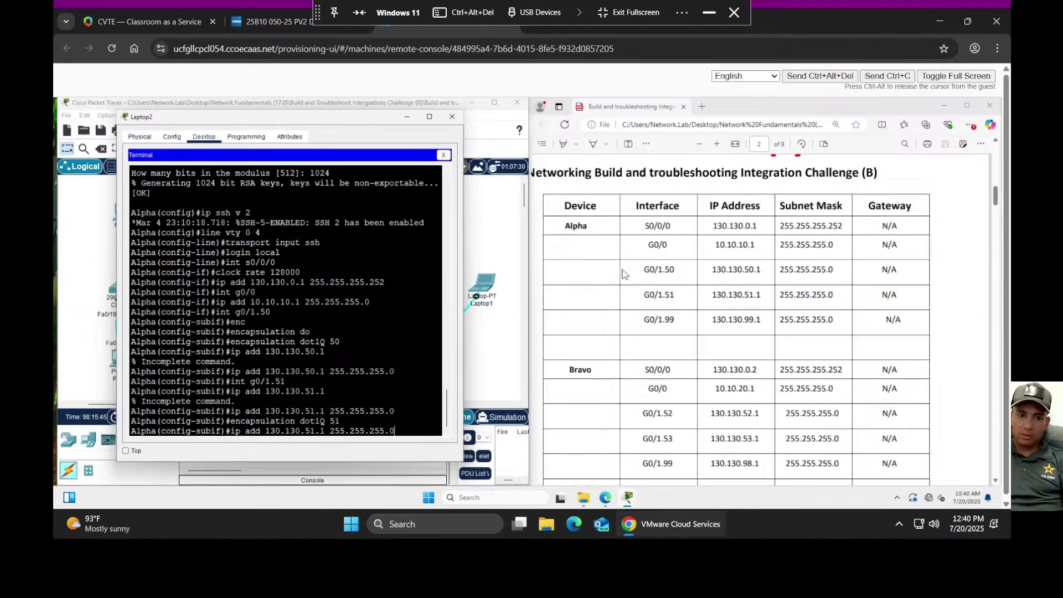
pyautogui.press('Return')
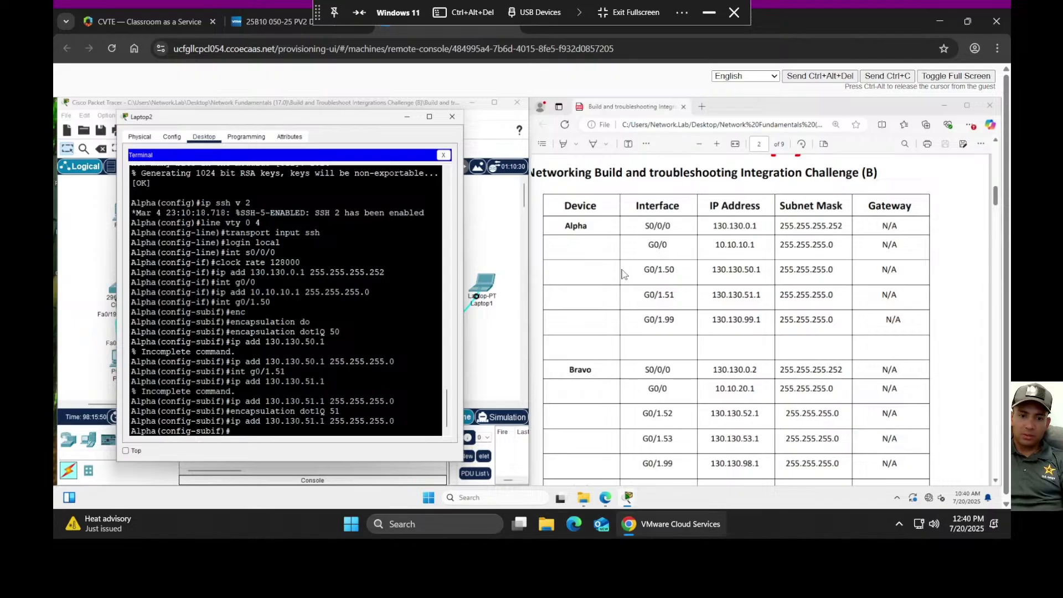
pyautogui.press('Up')
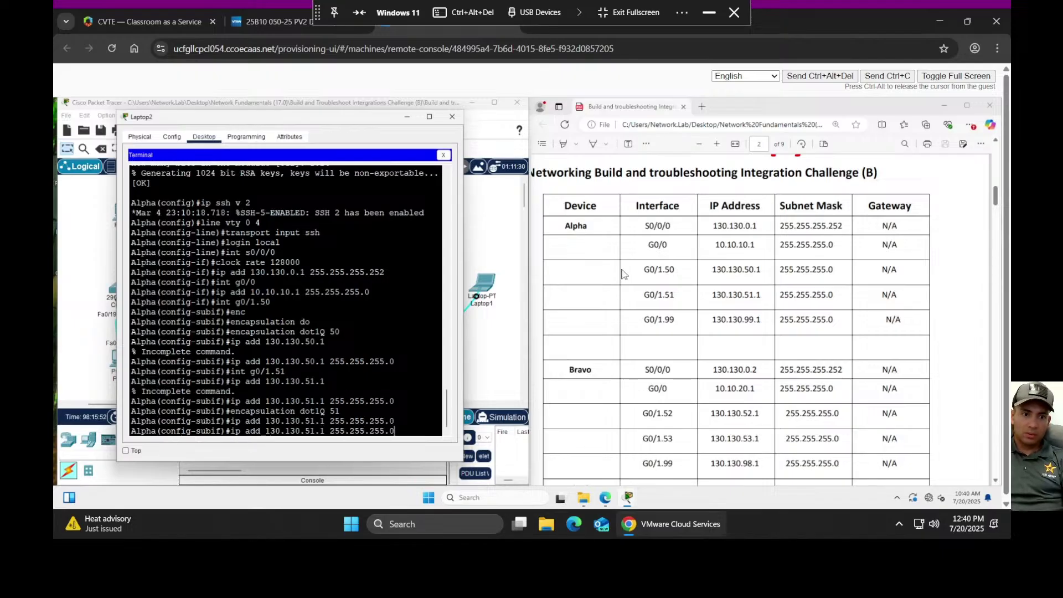
pyautogui.press('Up')
pyautogui.press('Up')
pyautogui.press('Up')
pyautogui.press('Up')
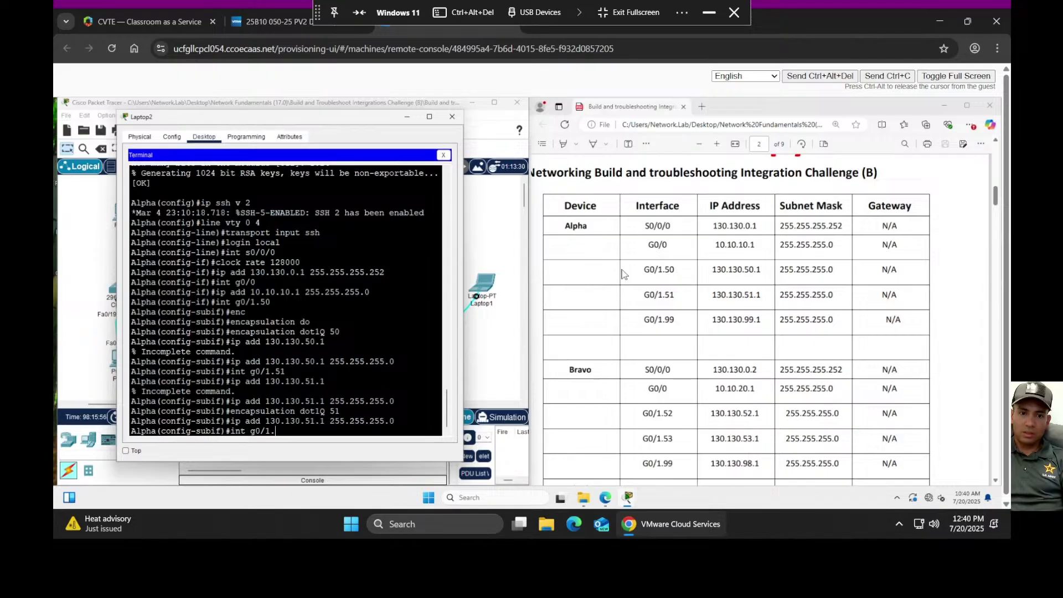
# - Create subinterface G0/1.99 and tag it with encapsulation dot1Q 99
pyautogui.write('99')
pyautogui.press('Return')
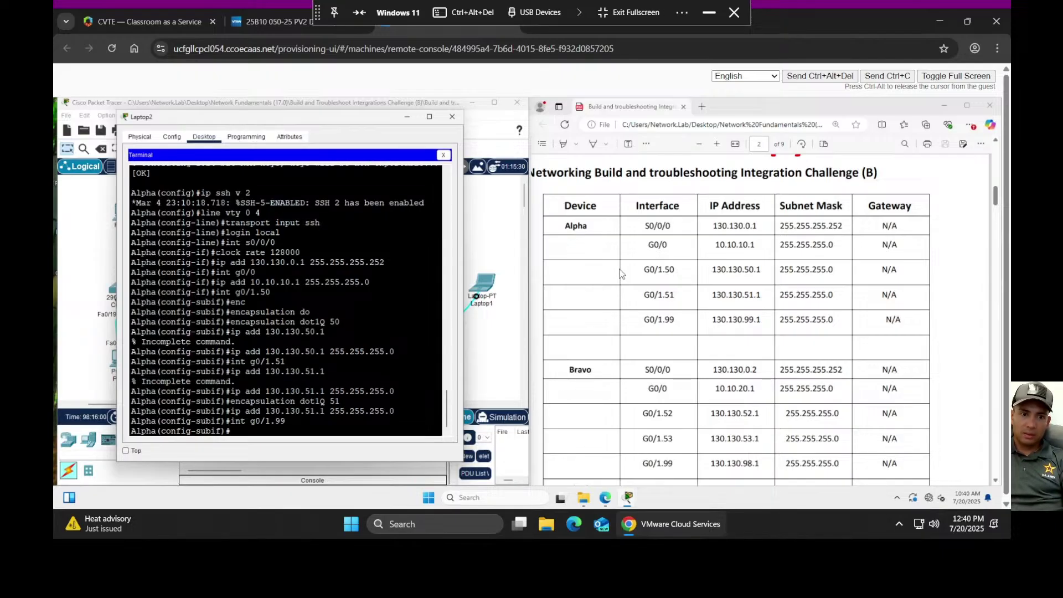
pyautogui.press('Up')
pyautogui.press('Up')
pyautogui.press('Up')
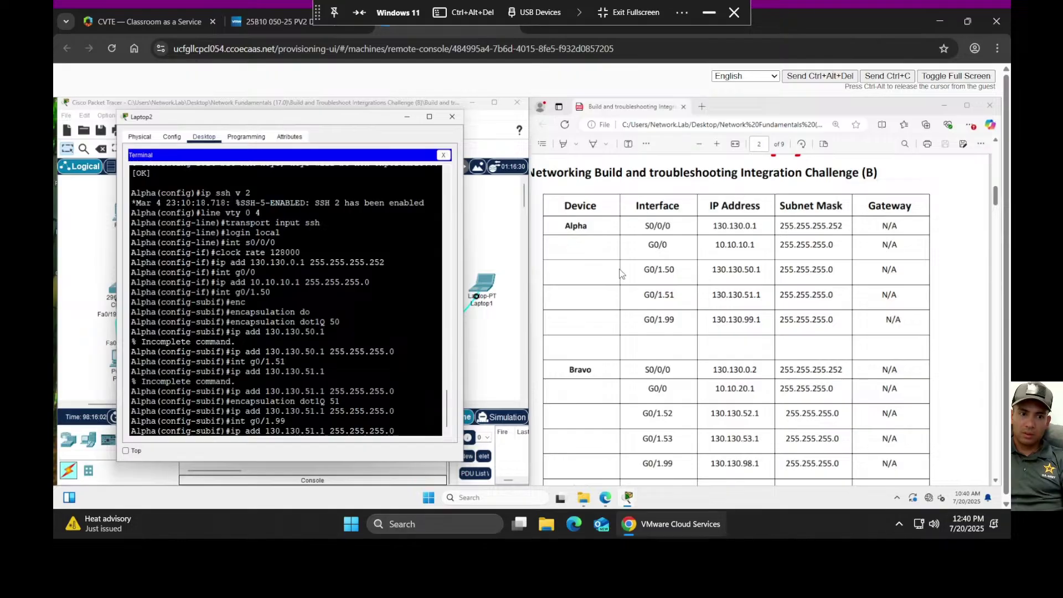
pyautogui.press('BackSpace')
pyautogui.press('BackSpace')
pyautogui.write('99')
pyautogui.press('Return')
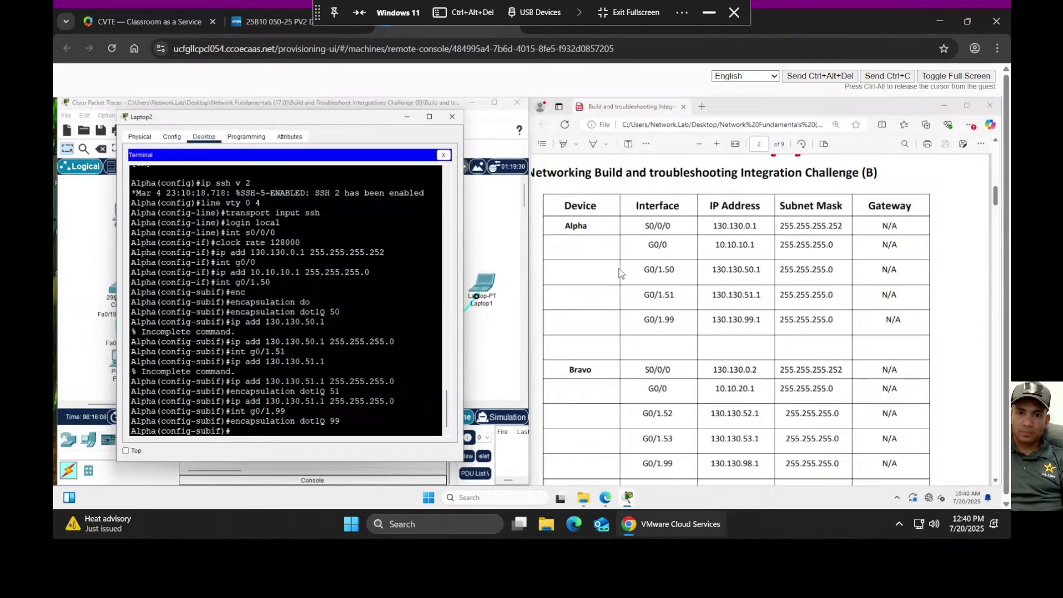
# - Edit the recalled address command to 130.130.99.1 255.255.255.0 for G0/1.99
pyautogui.press('Up')
pyautogui.press('Up')
pyautogui.press('Up')
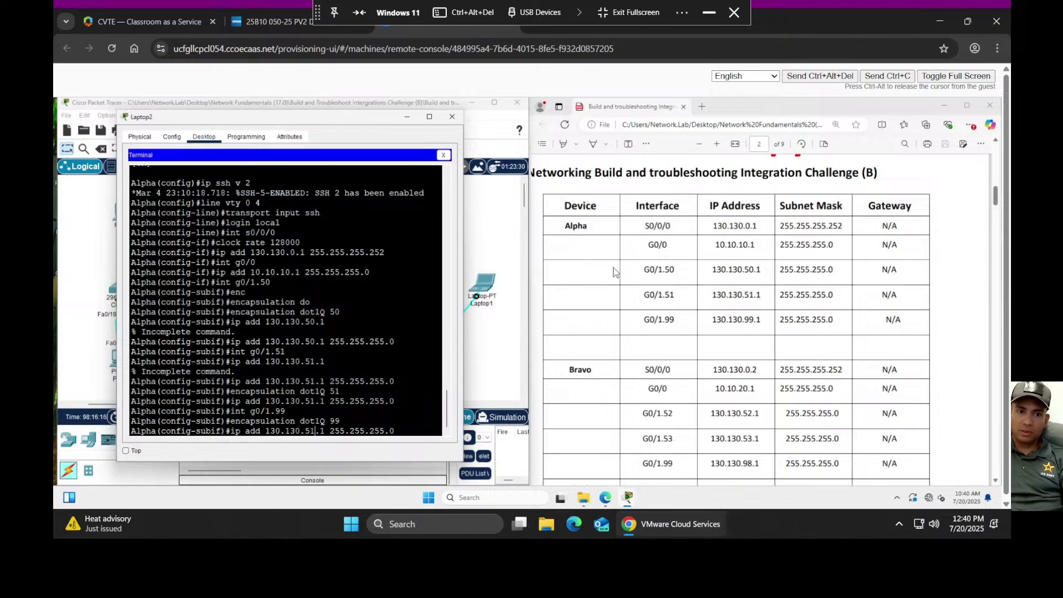
pyautogui.press('BackSpace')
pyautogui.press('Delete')
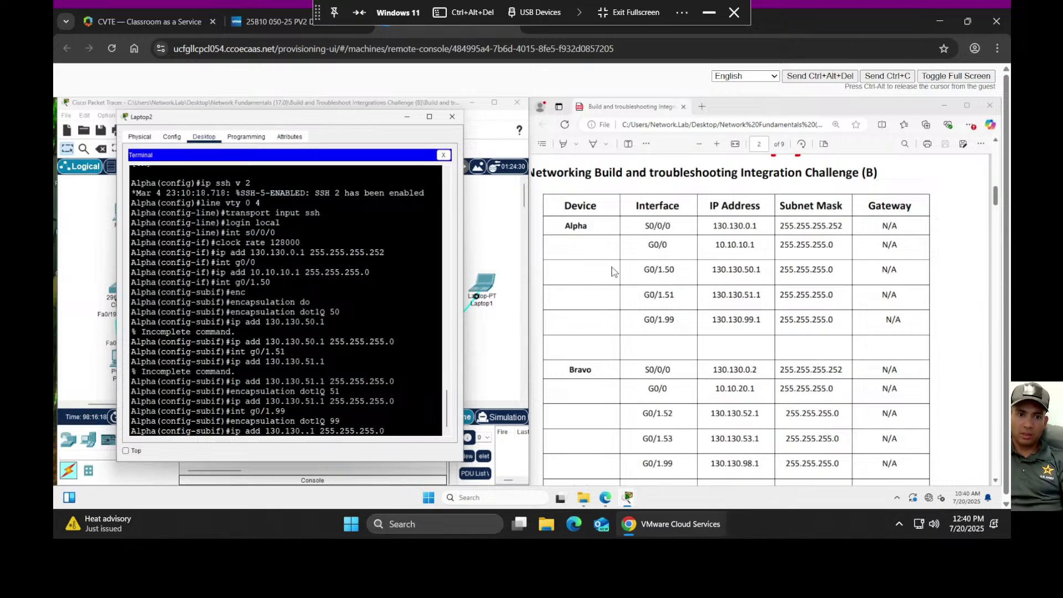
pyautogui.write('99')
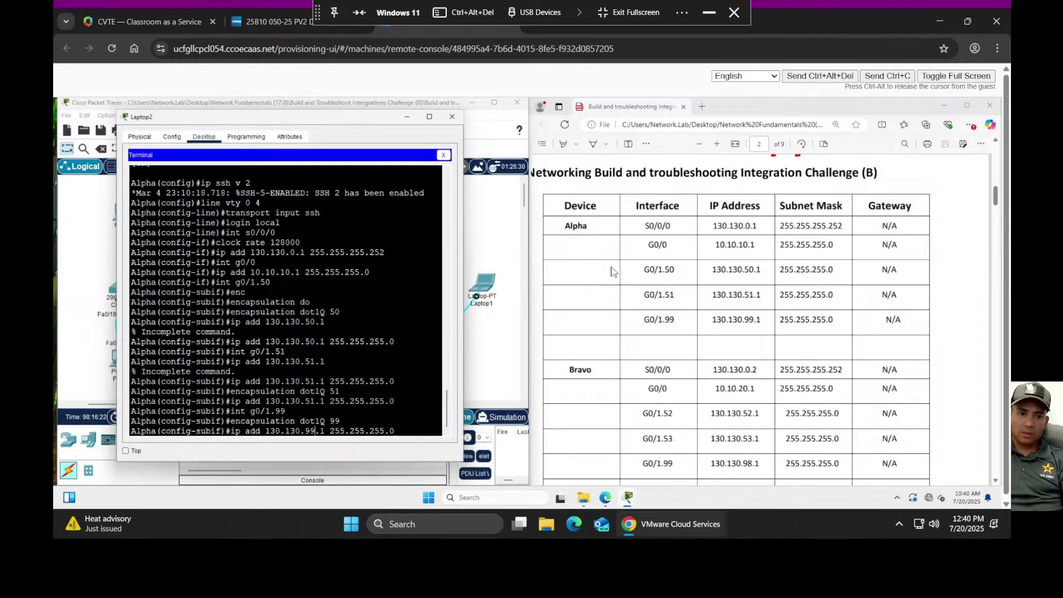
pyautogui.press('Return')
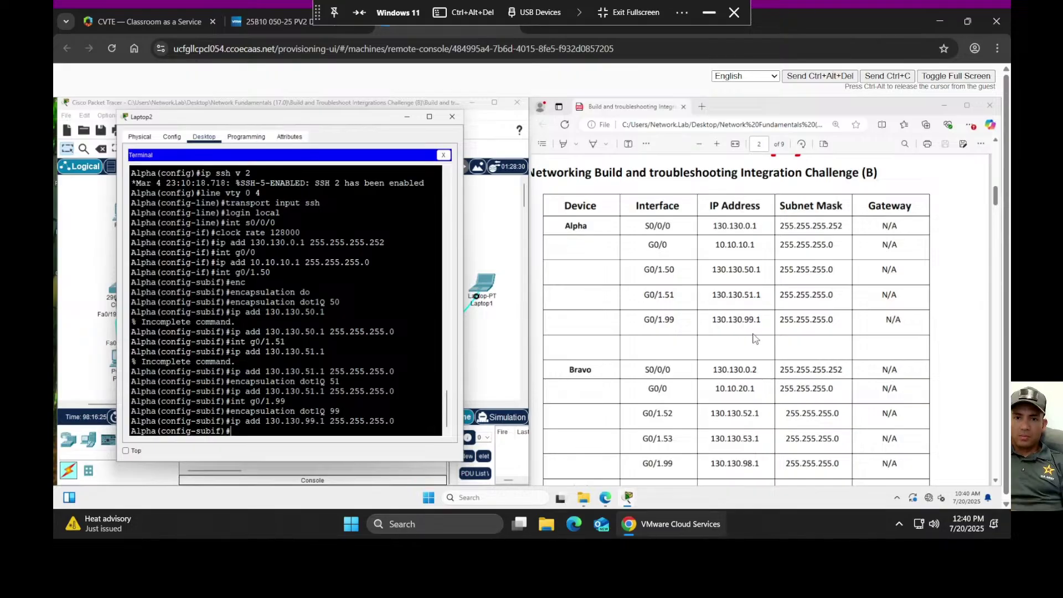
# - Scroll the lab PDF to page 8's OSPFv2 requirements: process 15, area 30, router ID 1.1.1.1
pyautogui.scroll(-1, 754, 337)
pyautogui.scroll(-12, 754, 337)
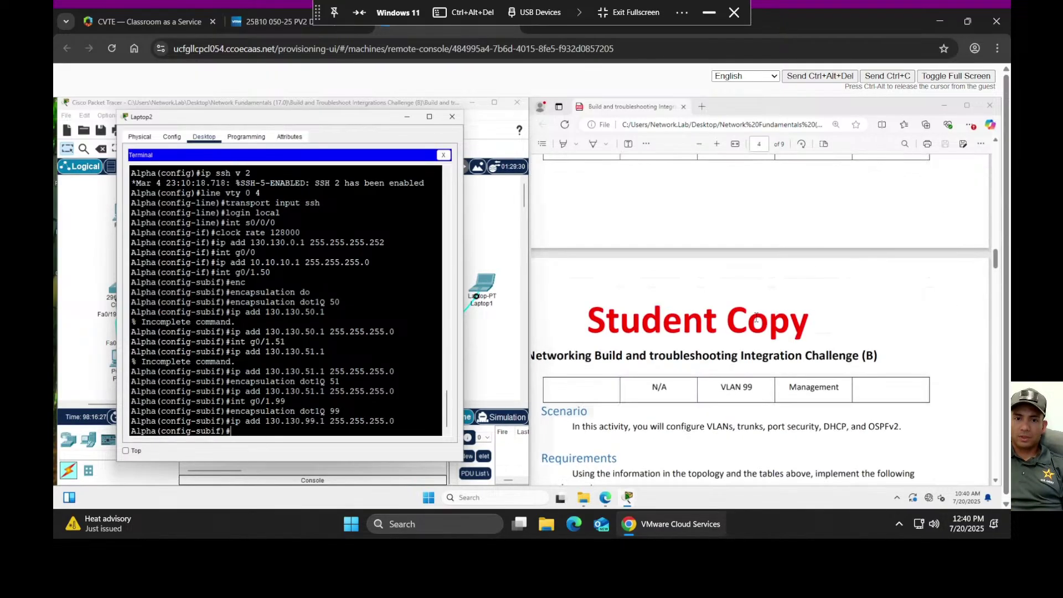
pyautogui.scroll(-12, 758, 320)
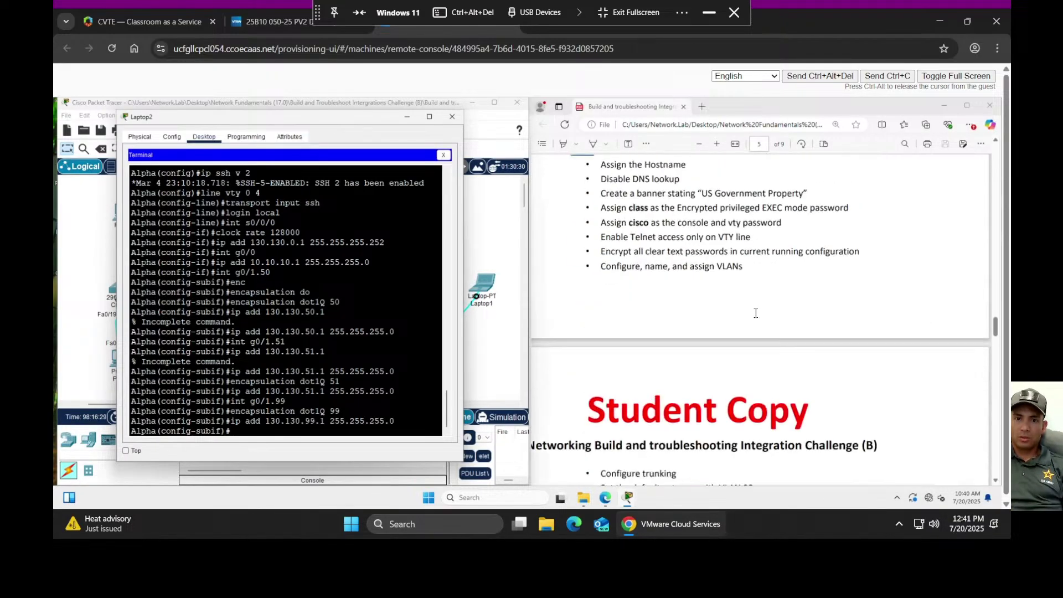
pyautogui.scroll(-15, 756, 314)
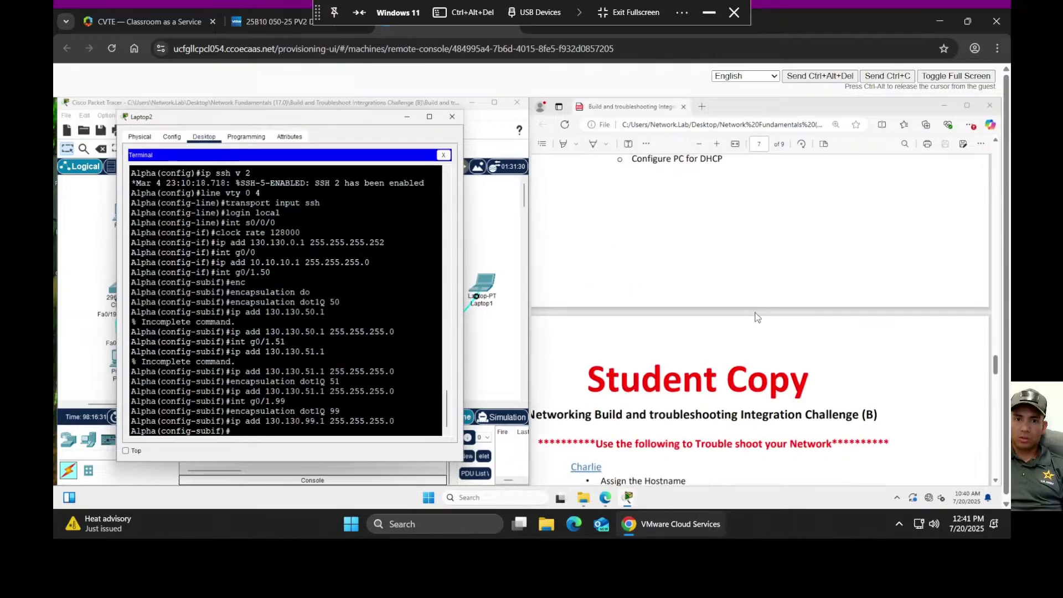
pyautogui.scroll(-10, 757, 316)
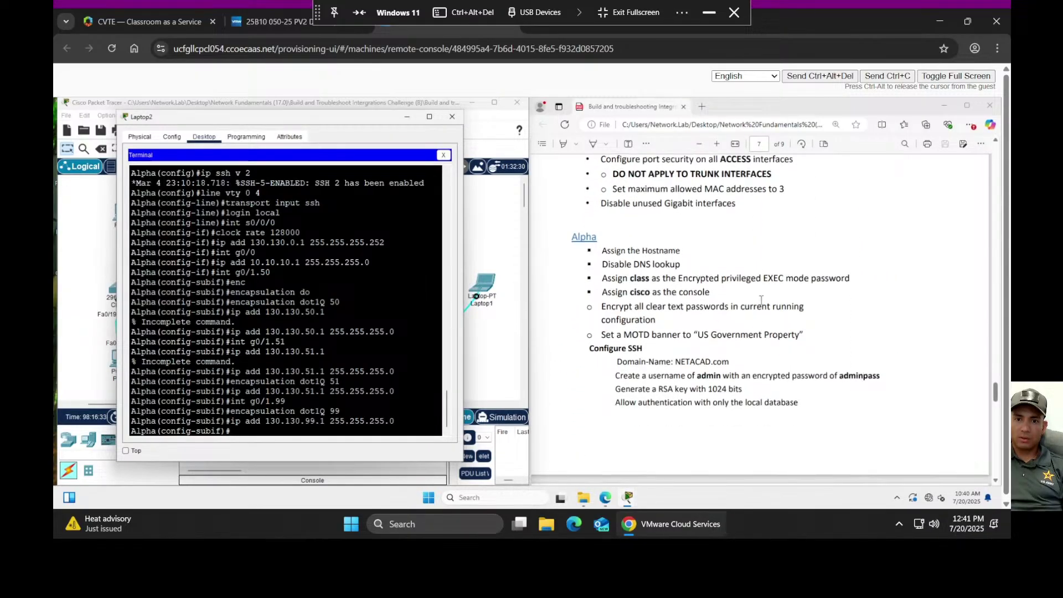
pyautogui.scroll(-10, 761, 296)
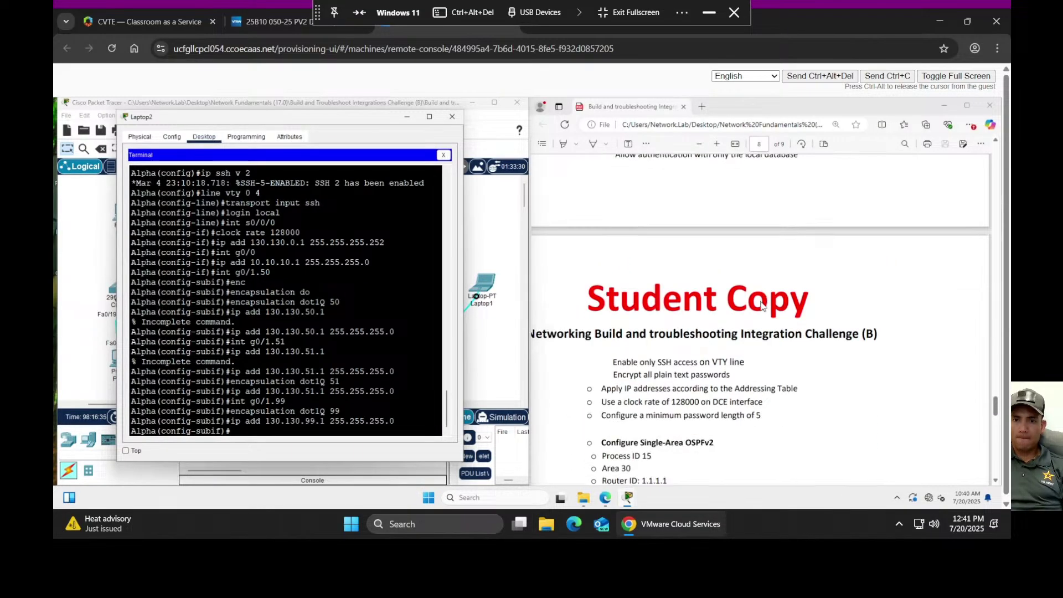
pyautogui.scroll(-1, 762, 306)
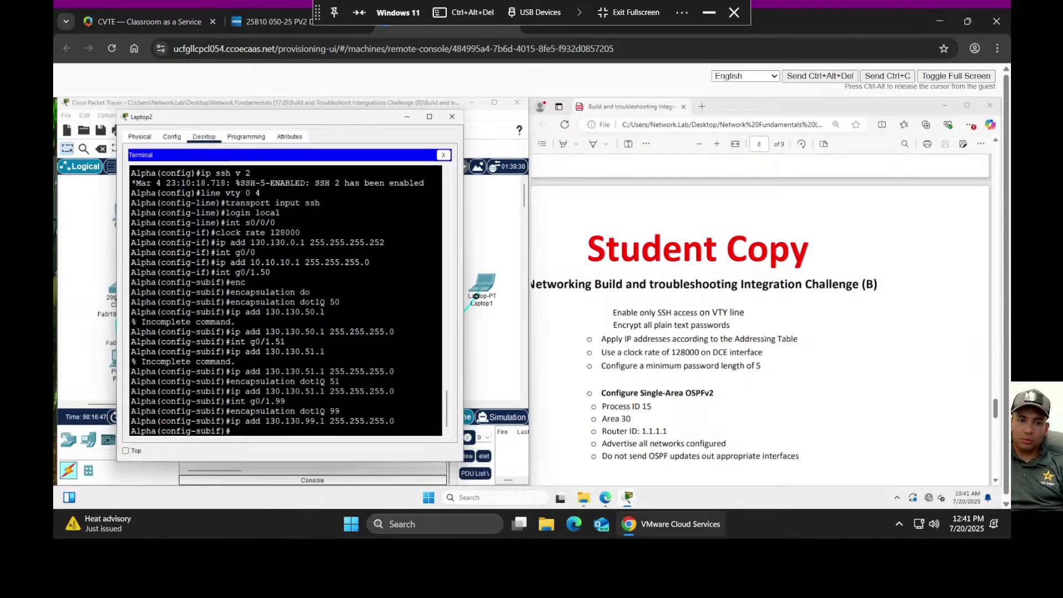
# - Return to global config and apply 'security passwords min-length 5' on Alpha
pyautogui.write('exit')
pyautogui.press('Return')
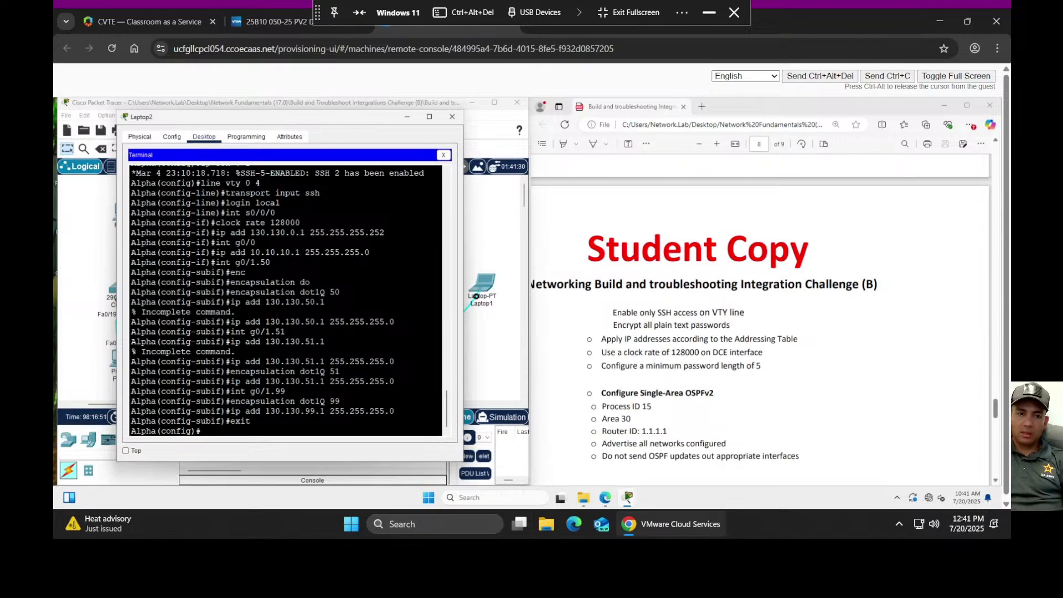
pyautogui.write('sec')
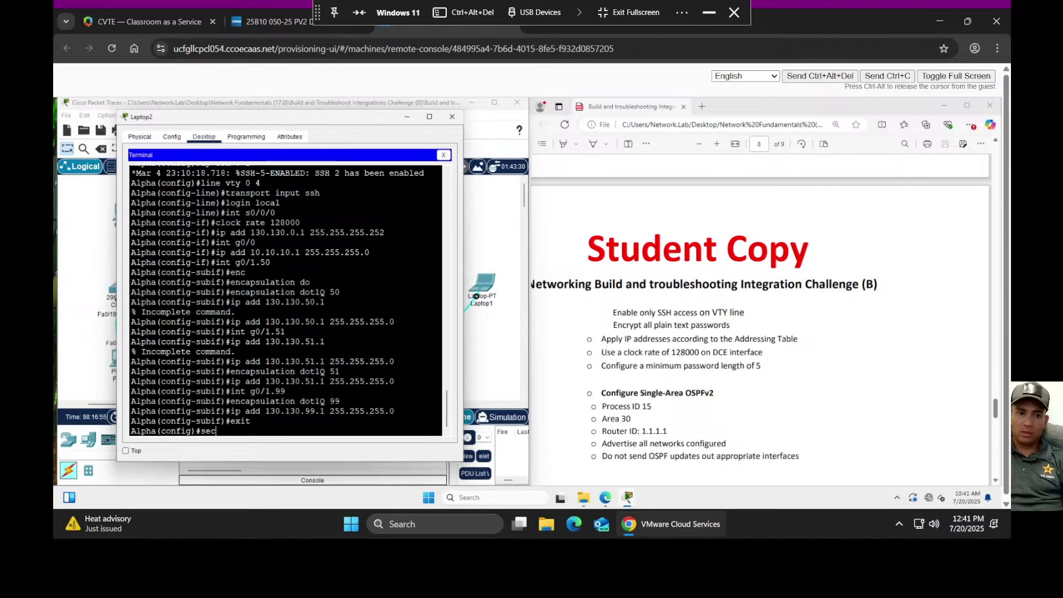
pyautogui.write('urity pa')
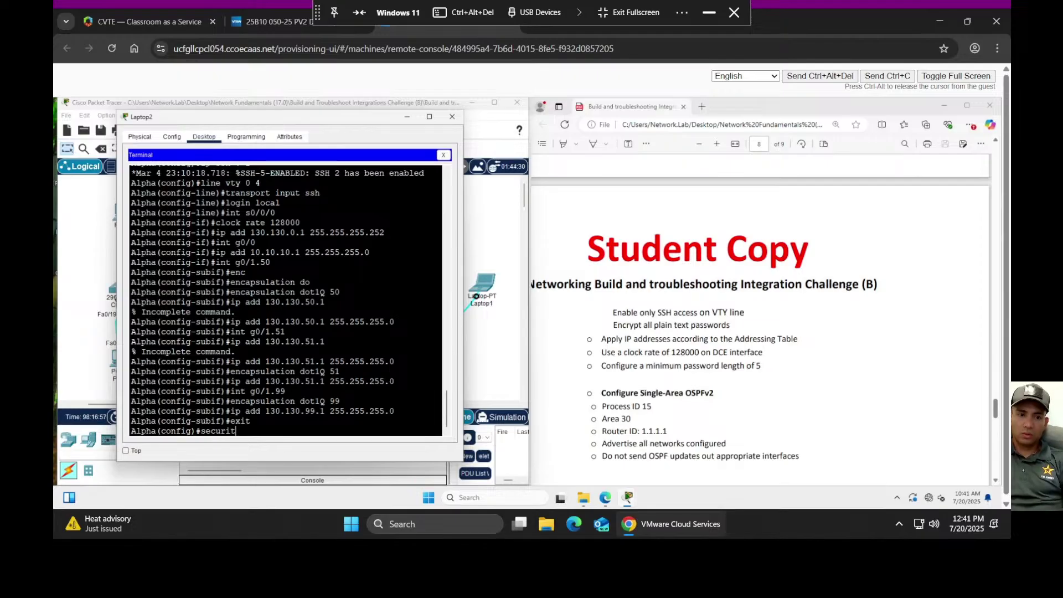
pyautogui.press('Tab')
pyautogui.write('pass')
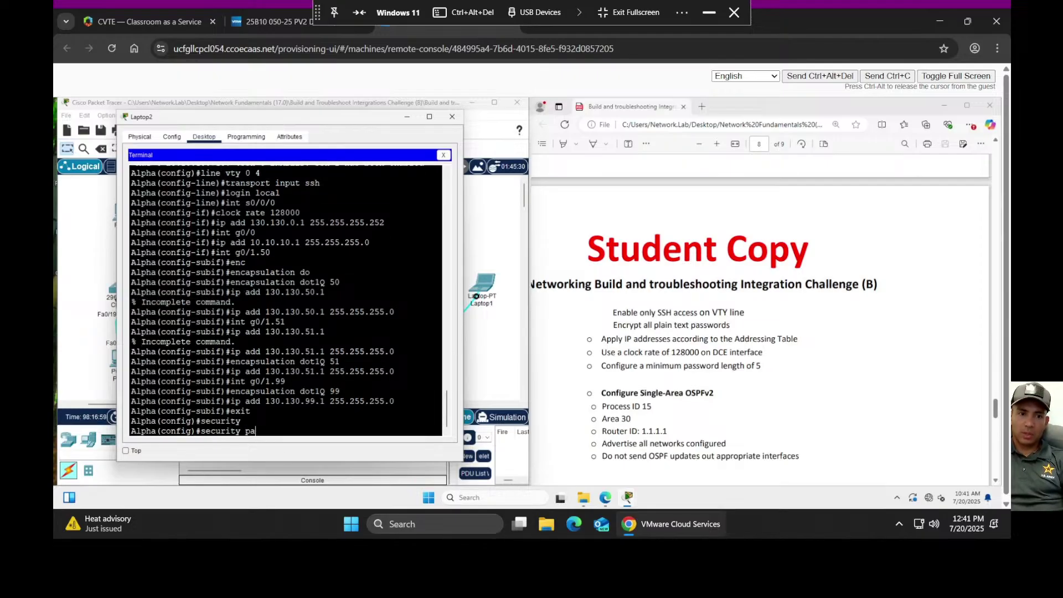
pyautogui.press('Tab')
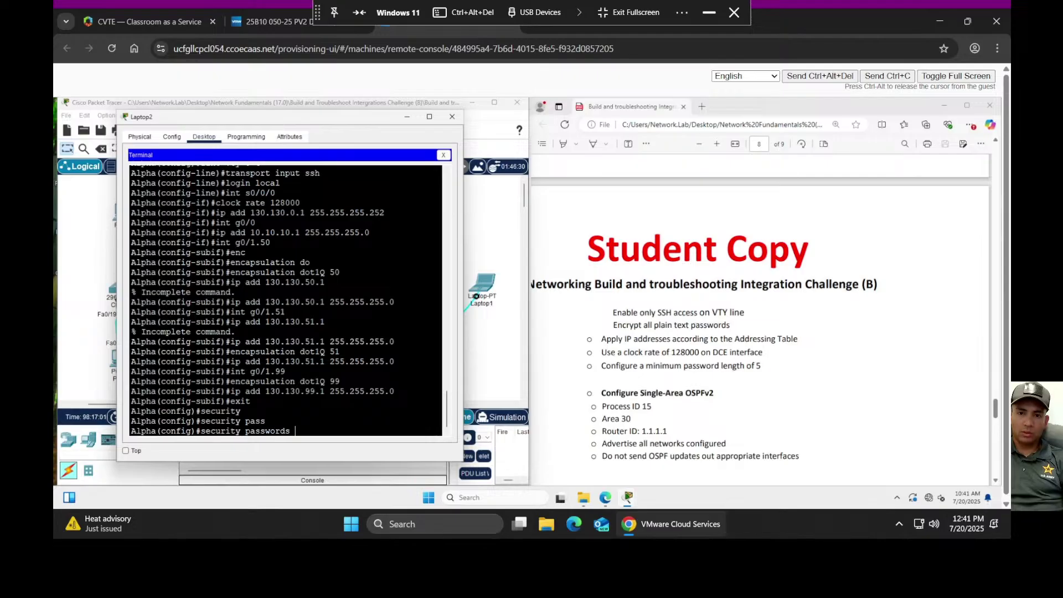
pyautogui.write('min')
pyautogui.press('Tab')
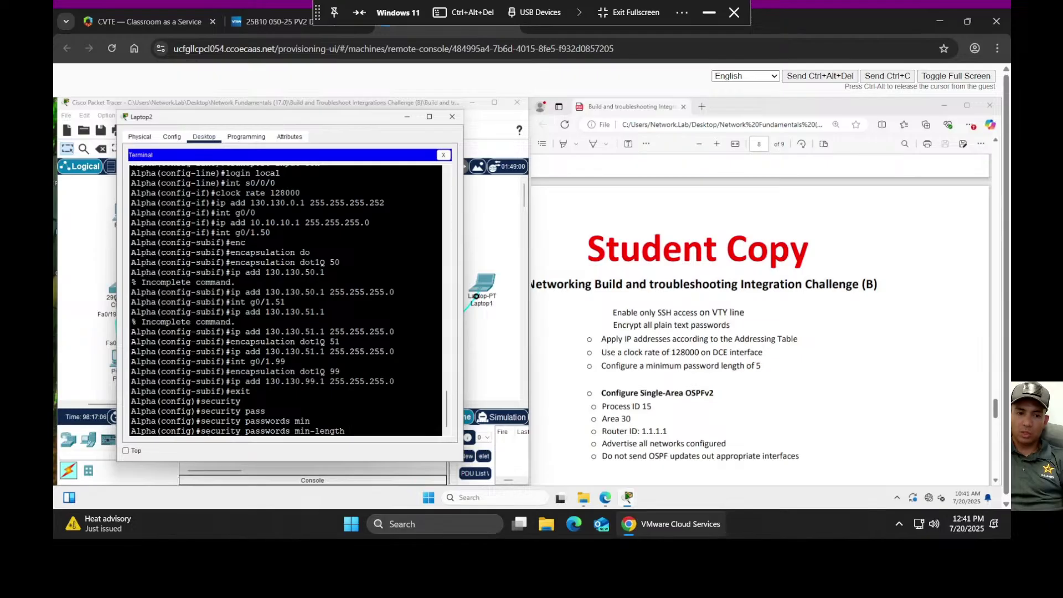
pyautogui.write('5')
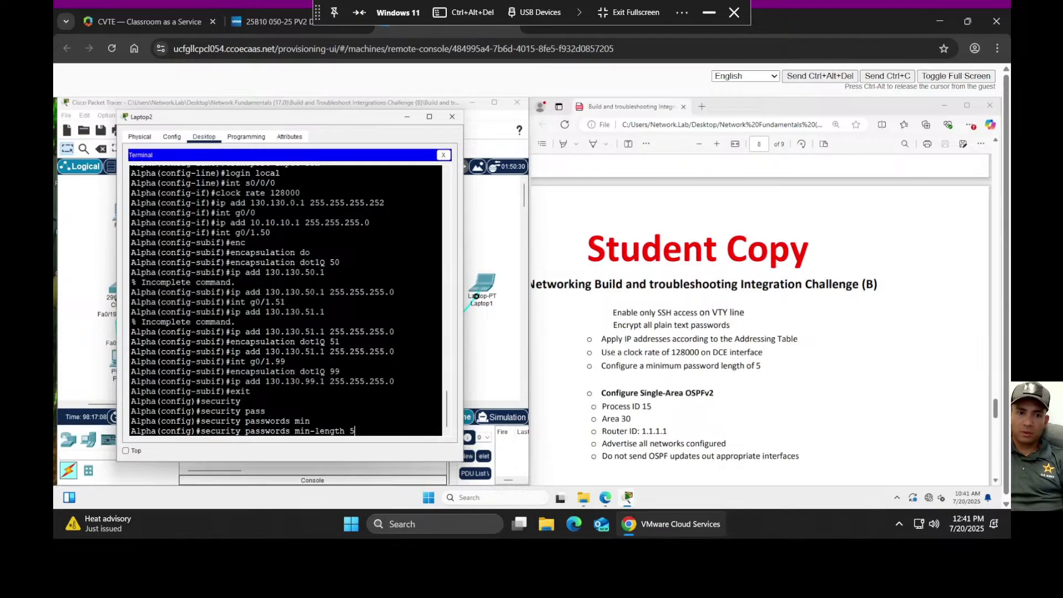
pyautogui.press('Return')
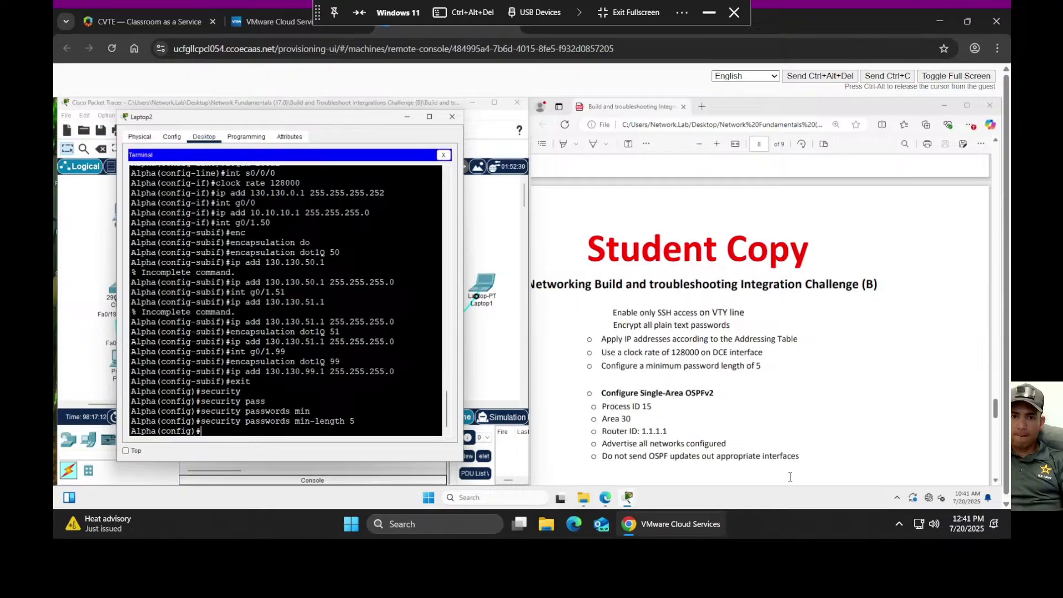
pyautogui.scroll(-4, 790, 443)
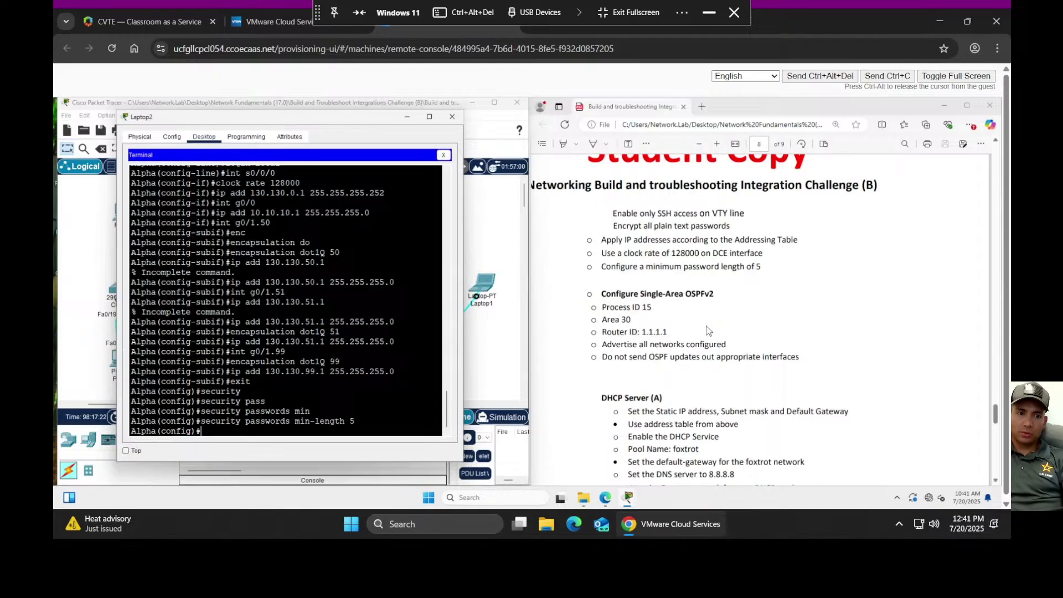
# - Start OSPF process 15 on Alpha and set its router ID to 1.1.1.1
pyautogui.write('router')
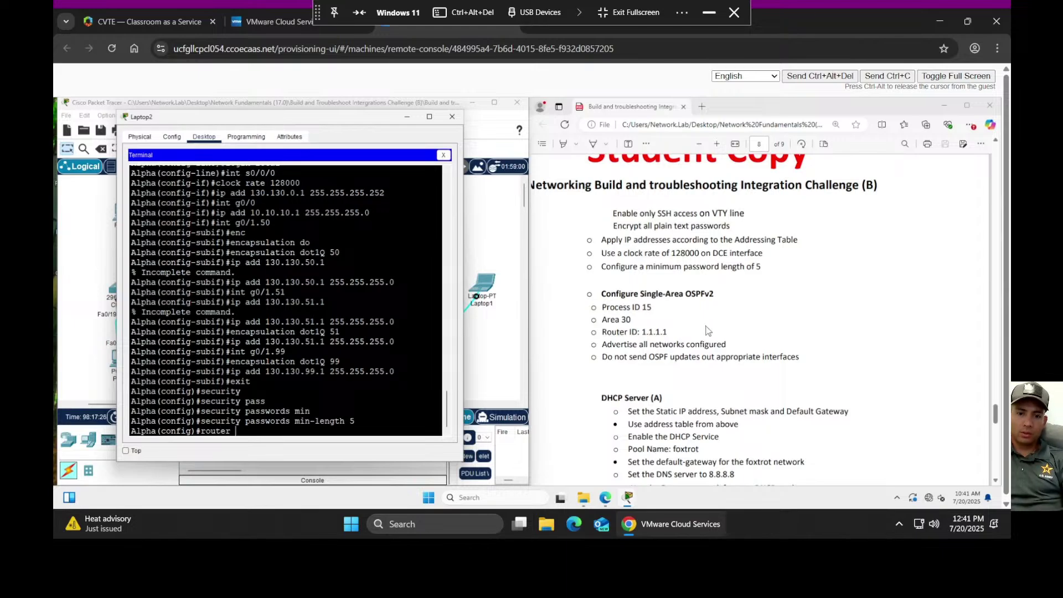
pyautogui.write(' ospf ')
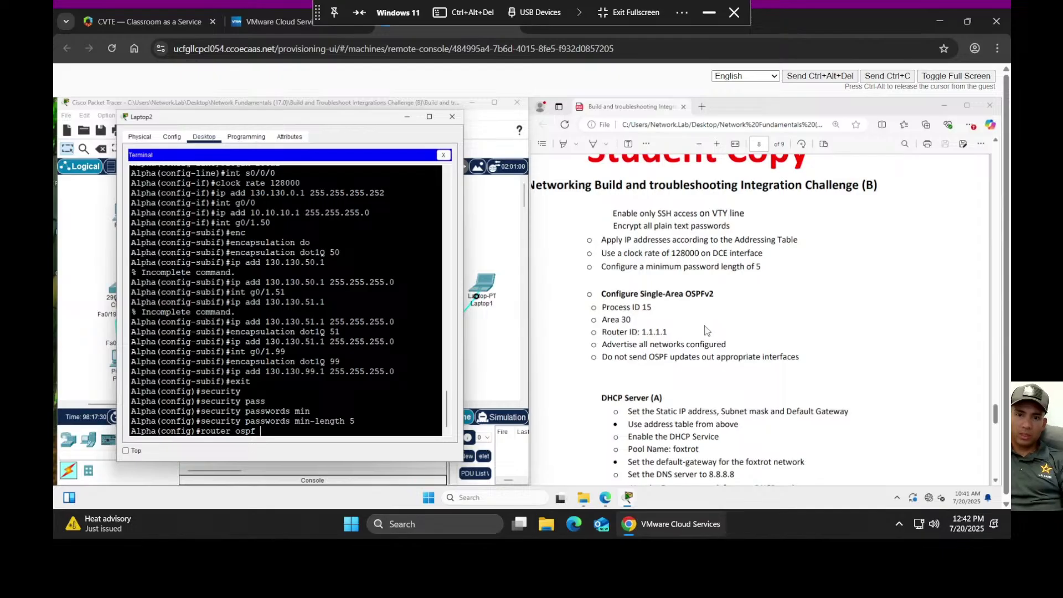
pyautogui.write('15')
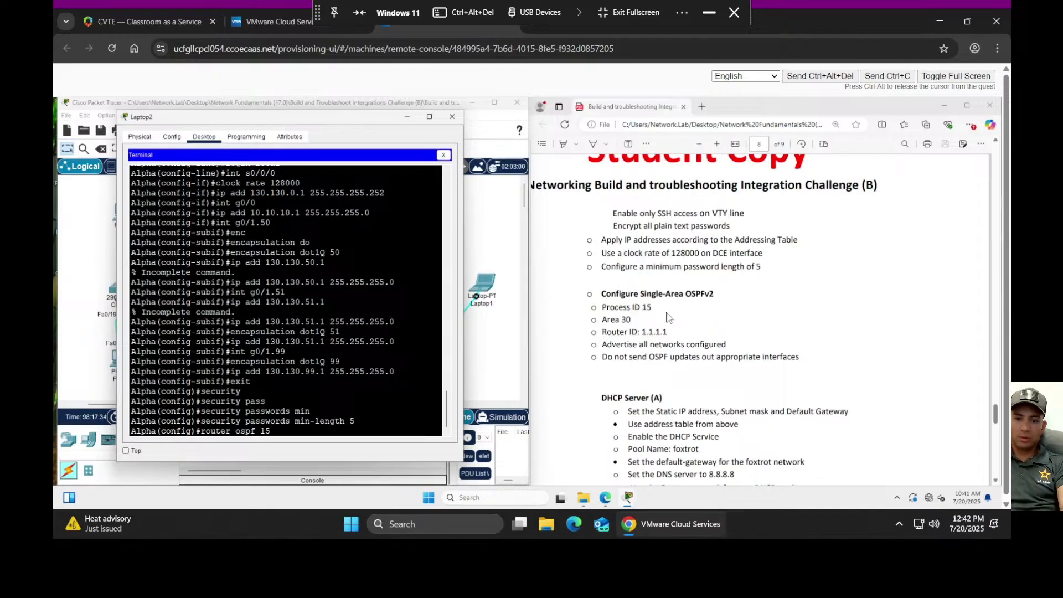
pyautogui.press('Return')
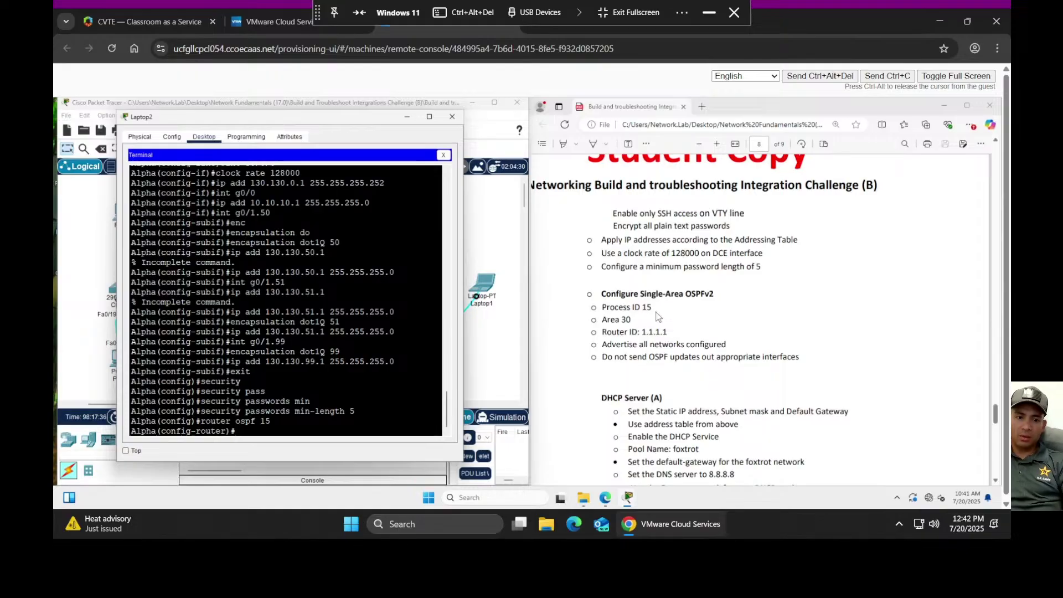
pyautogui.write('rou')
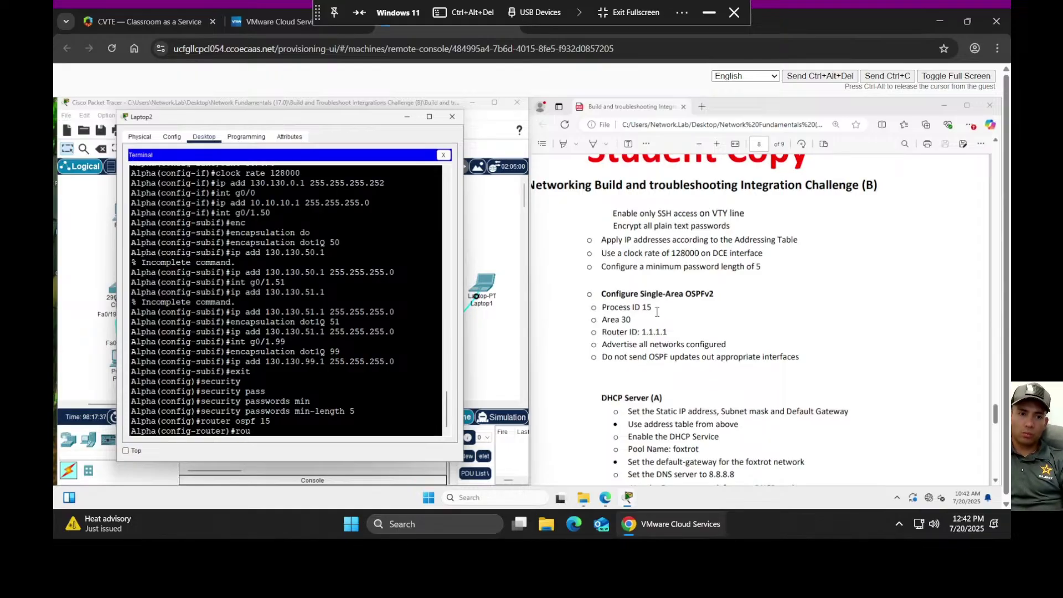
pyautogui.write('ter-is')
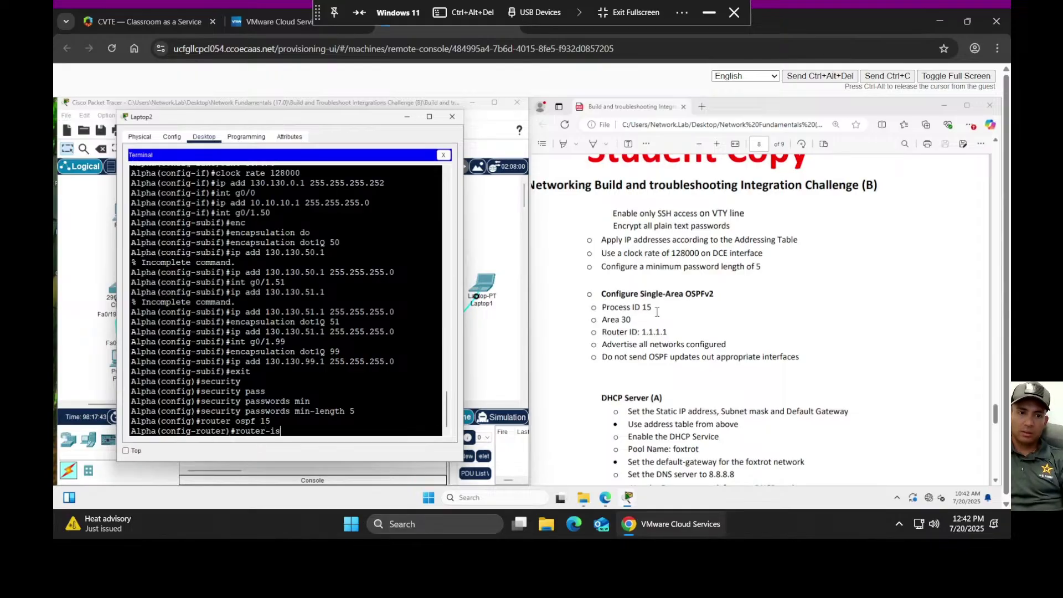
pyautogui.press('Tab')
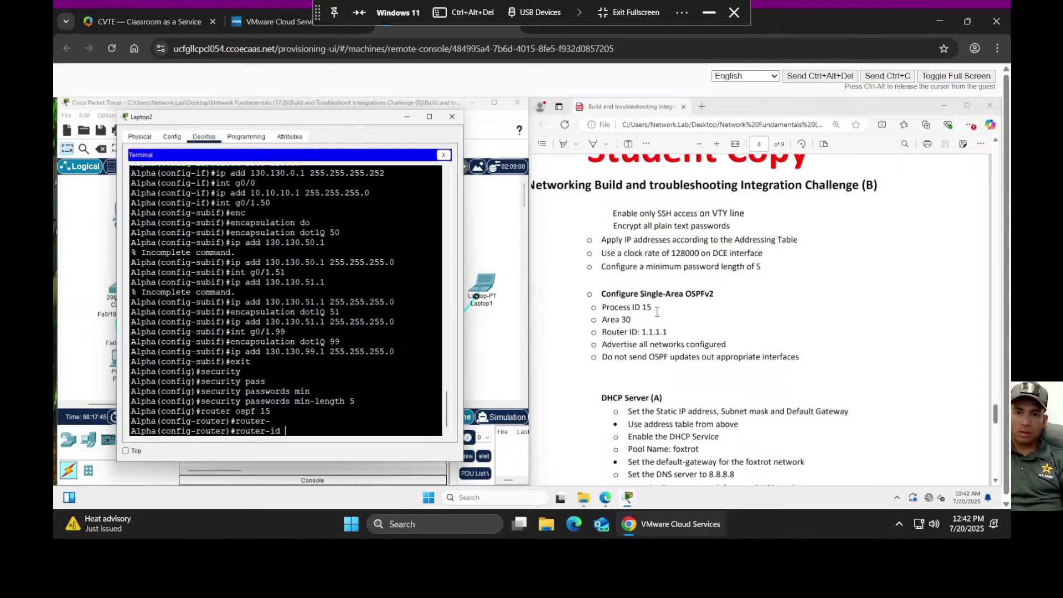
pyautogui.write('1.1.1.1')
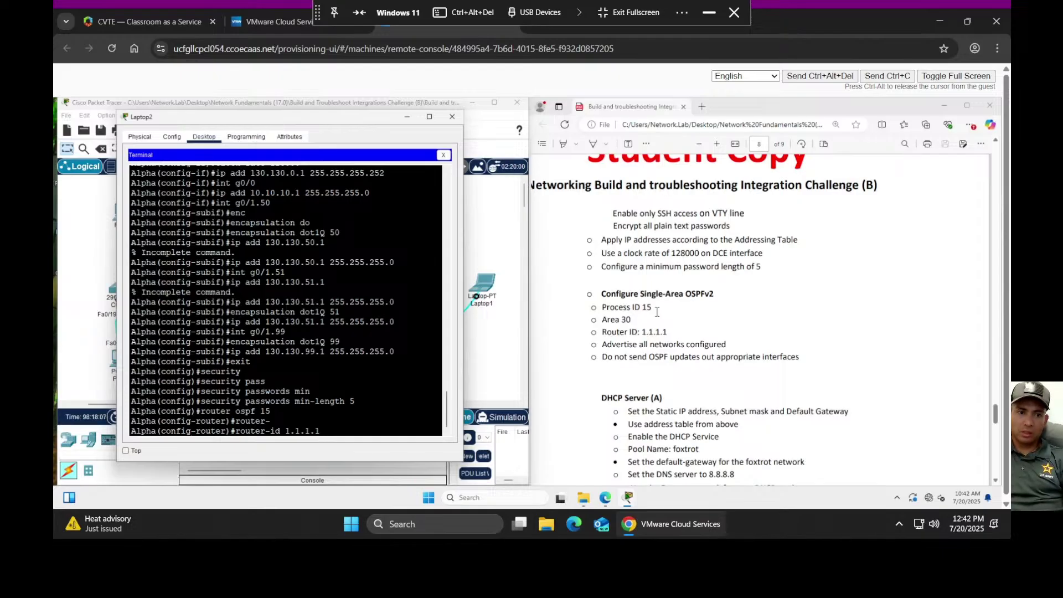
pyautogui.press('Return')
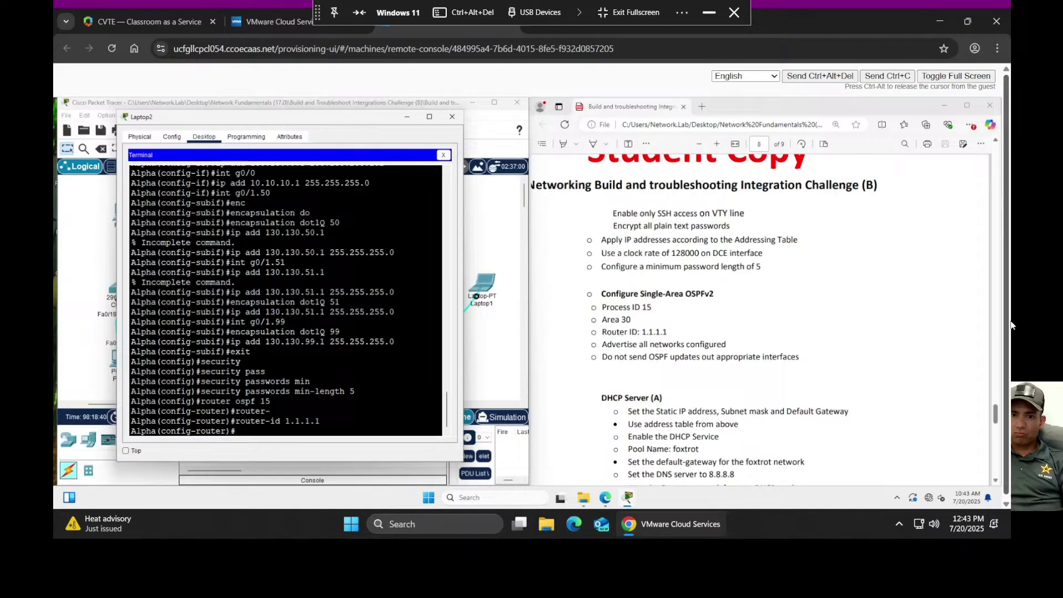
# - Begin typing the OSPF network statement 'net 130.130.0.0 0.0.0.' in Alpha's CLI
pyautogui.scroll(1, 874, 300)
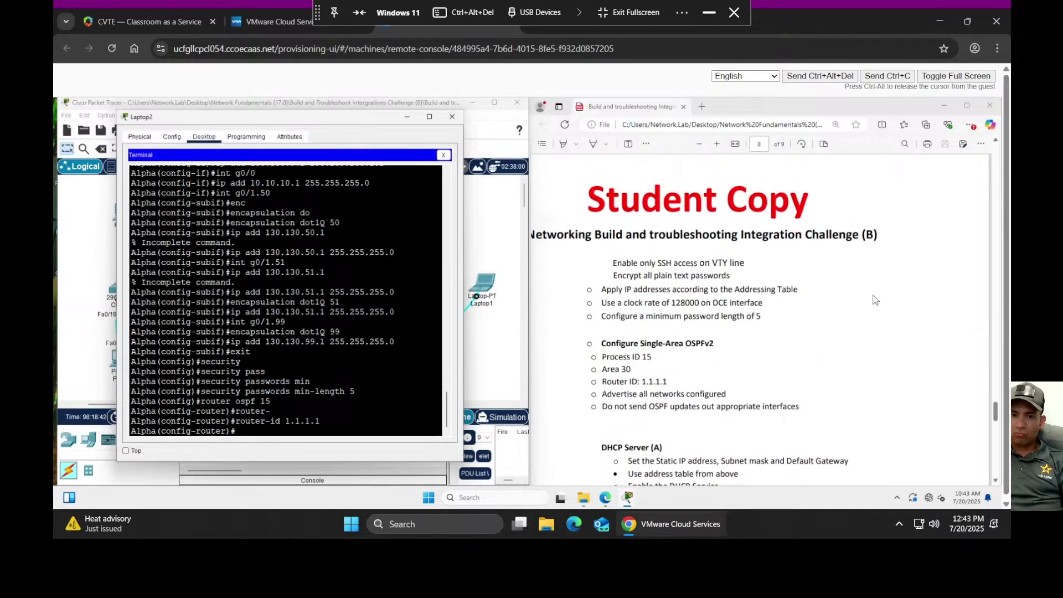
pyautogui.scroll(10, 875, 300)
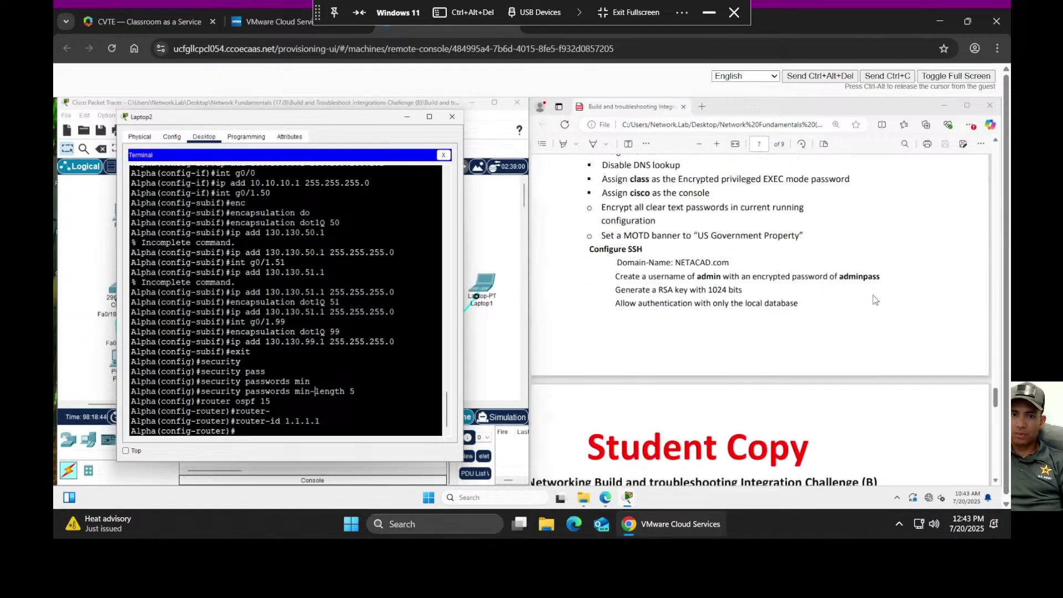
pyautogui.scroll(15, 874, 300)
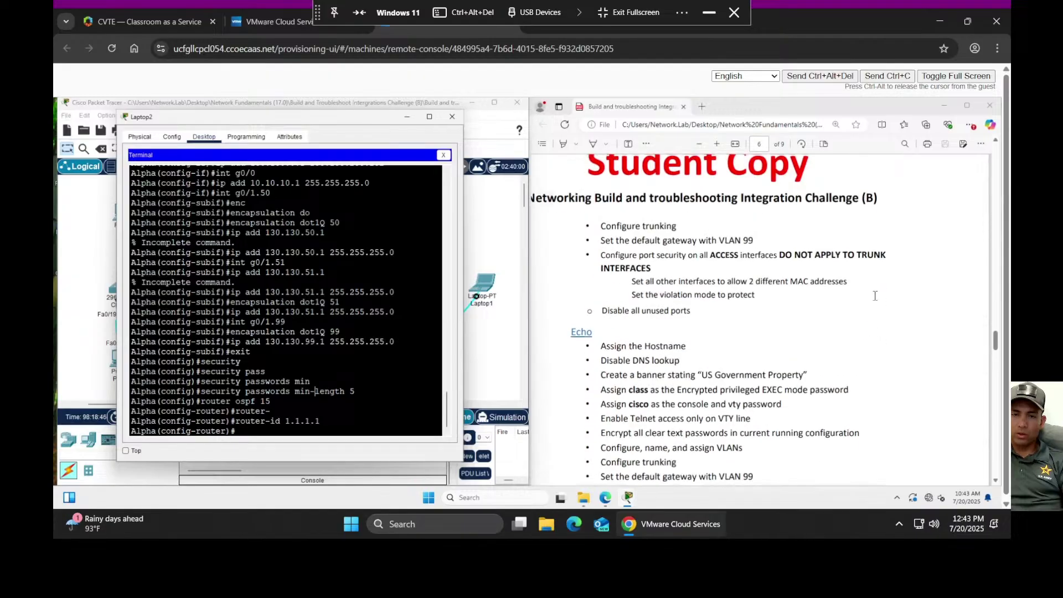
pyautogui.scroll(15, 875, 298)
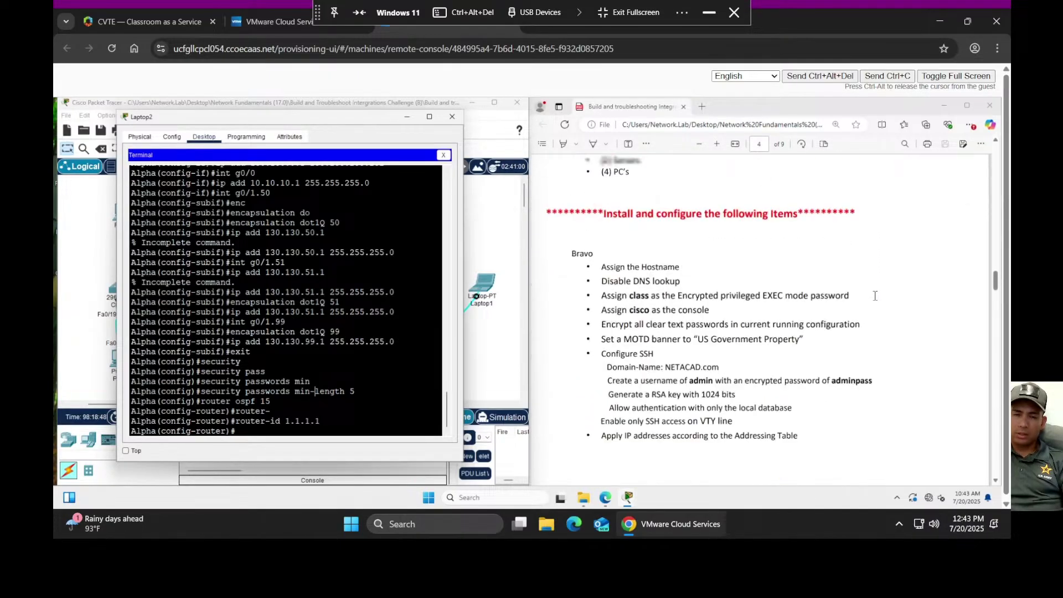
pyautogui.scroll(15, 875, 302)
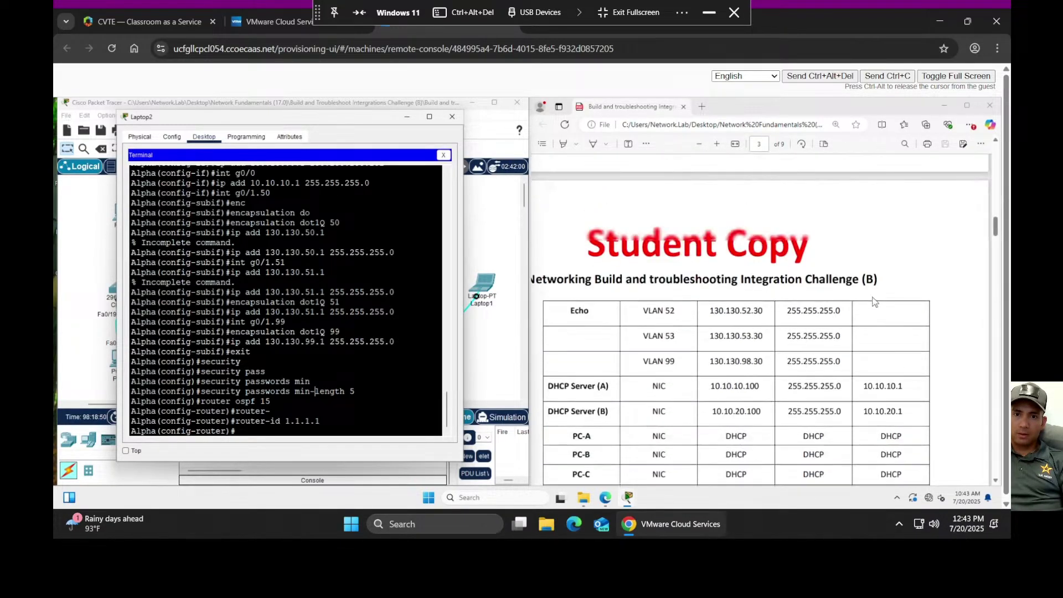
pyautogui.scroll(15, 875, 301)
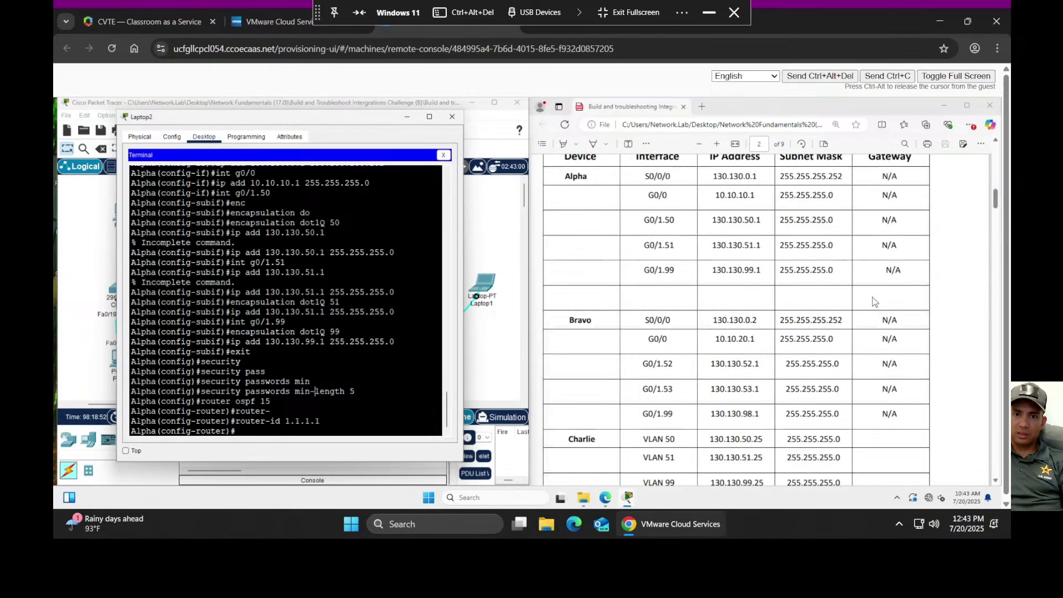
pyautogui.scroll(-3, 873, 301)
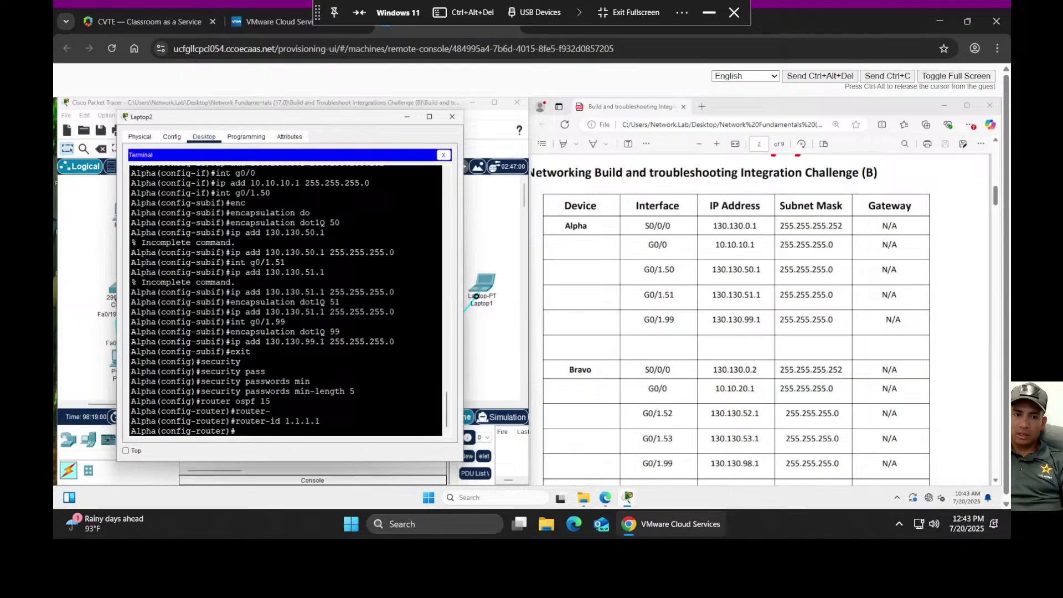
pyautogui.write('net')
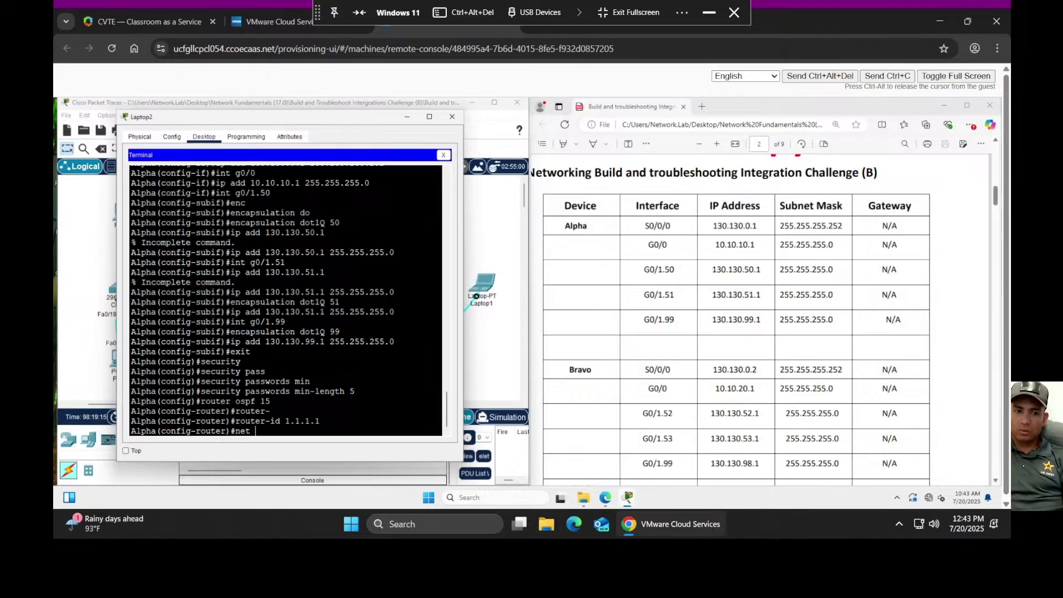
pyautogui.write('13')
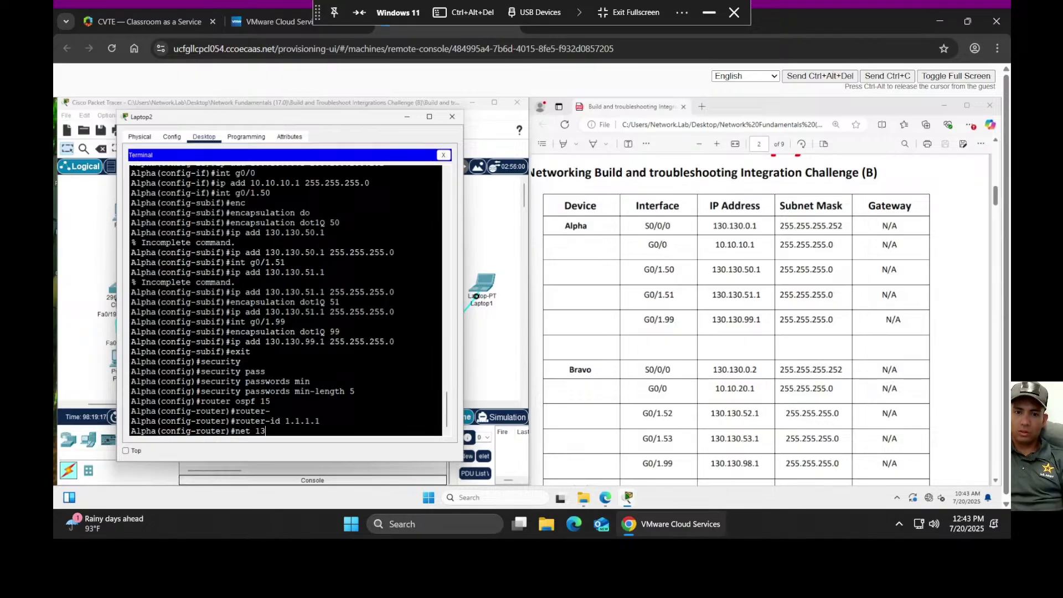
pyautogui.write('0.130.')
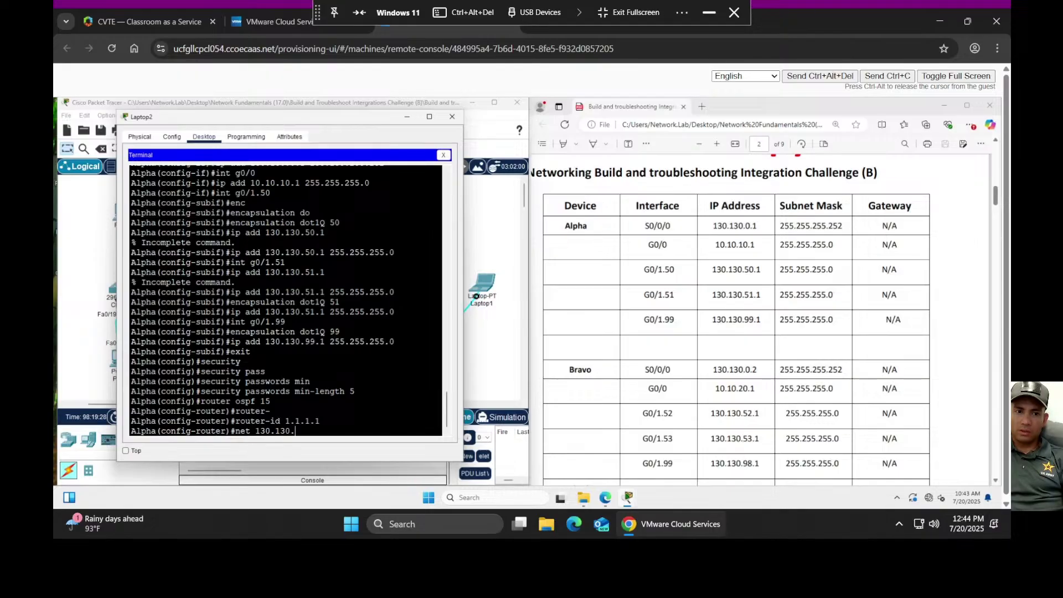
pyautogui.write('0')
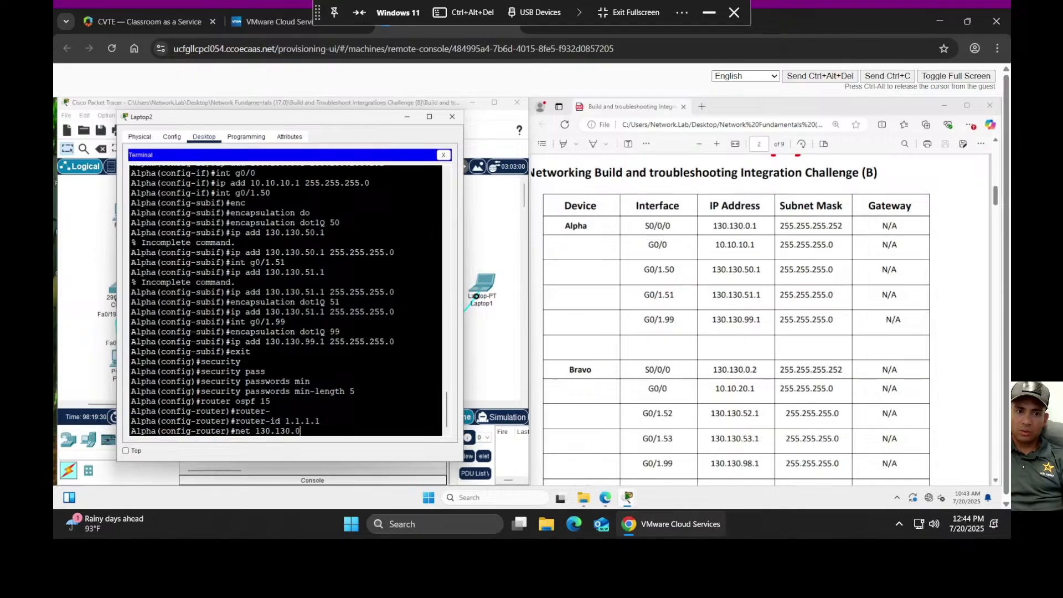
pyautogui.write('.1')
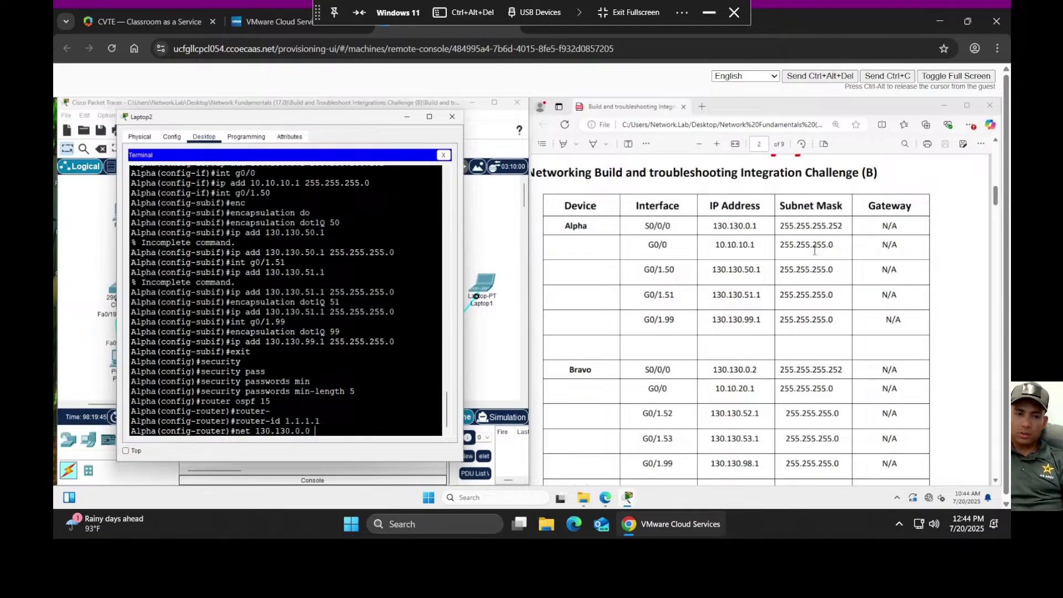
pyautogui.write('0.')
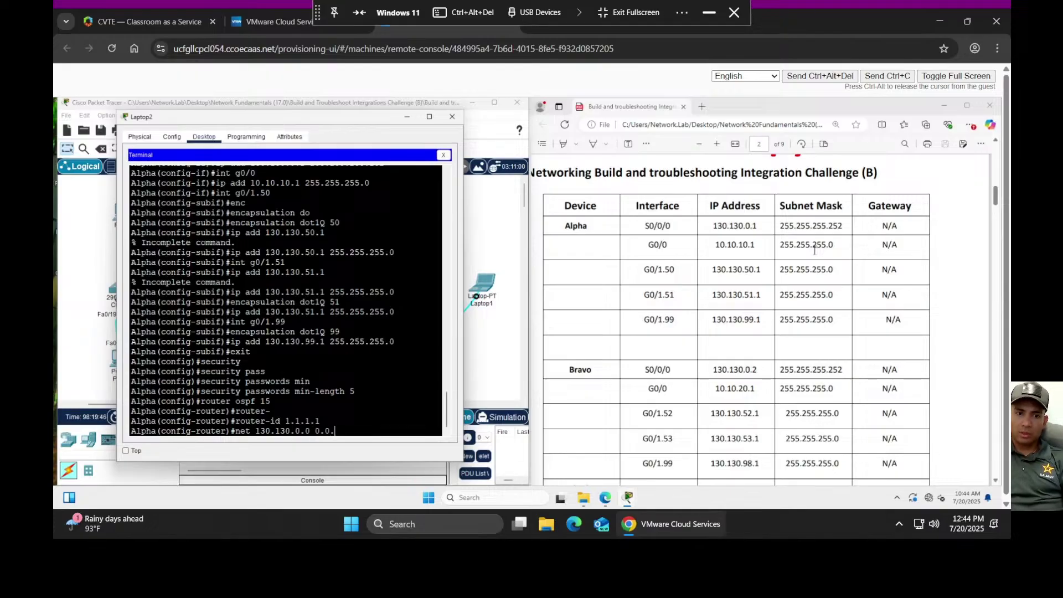
pyautogui.press('BackSpace')
pyautogui.press('BackSpace')
pyautogui.press('BackSpace')
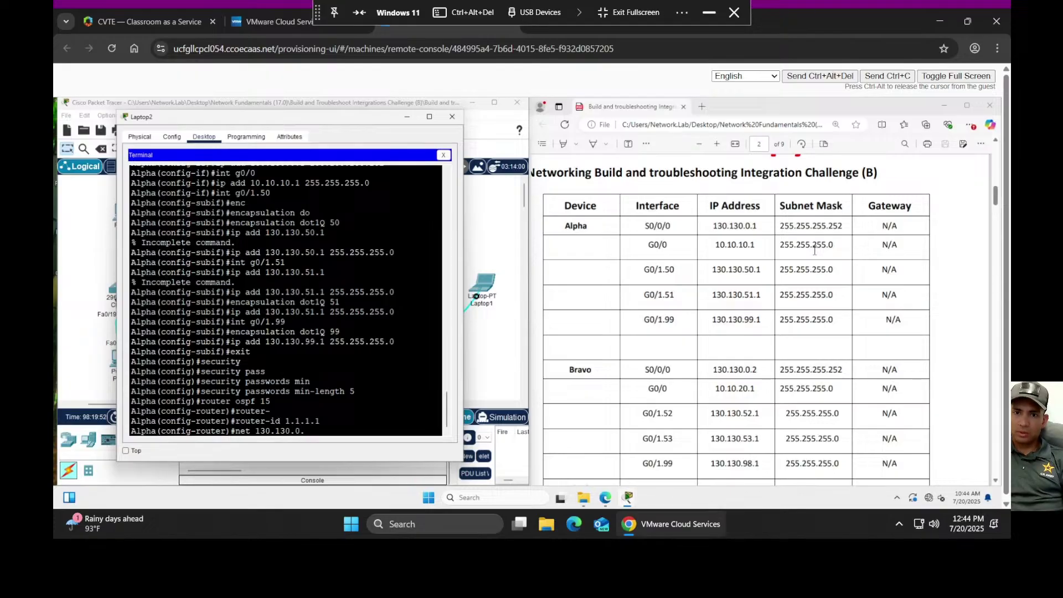
pyautogui.write('0 0.0.0.3')
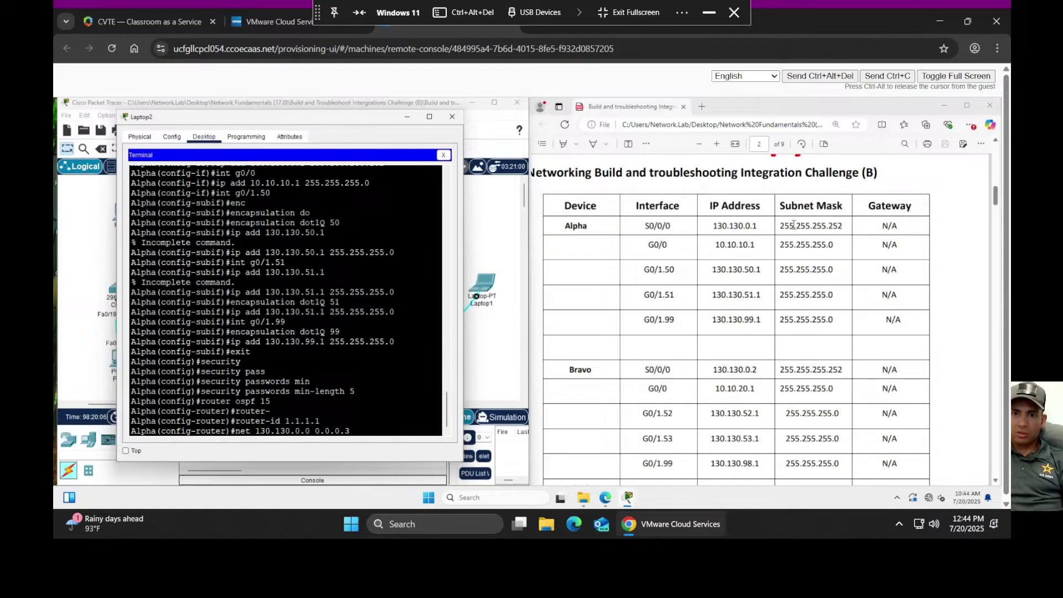
# - Check S0/0/0's 255.255.255.252 mask in the PDF, then continue the statement toward 'area'
pyautogui.moveTo(778, 226); pyautogui.dragTo(850, 227)
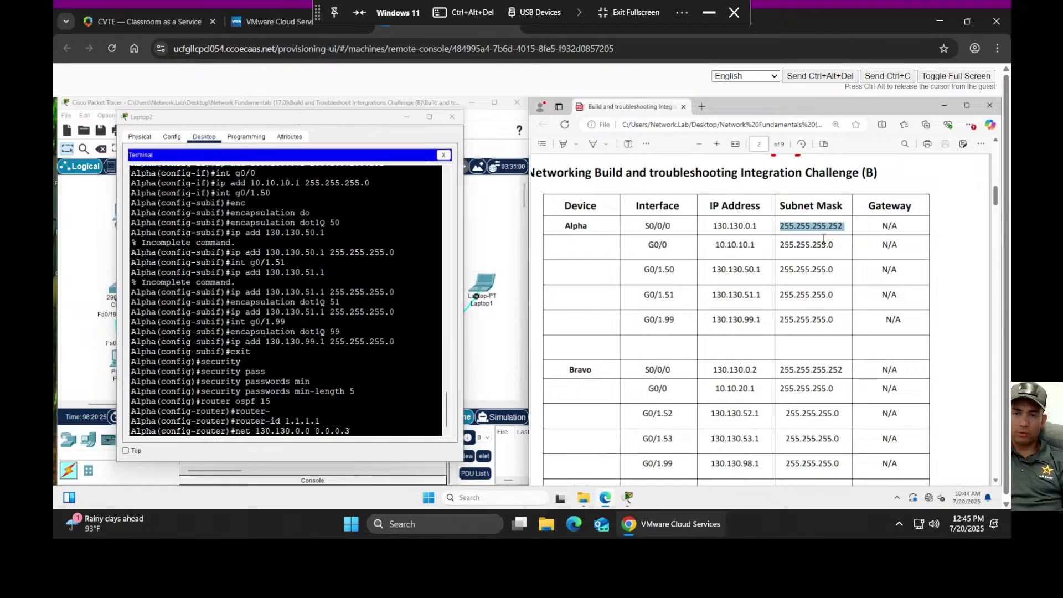
pyautogui.click(824, 245)
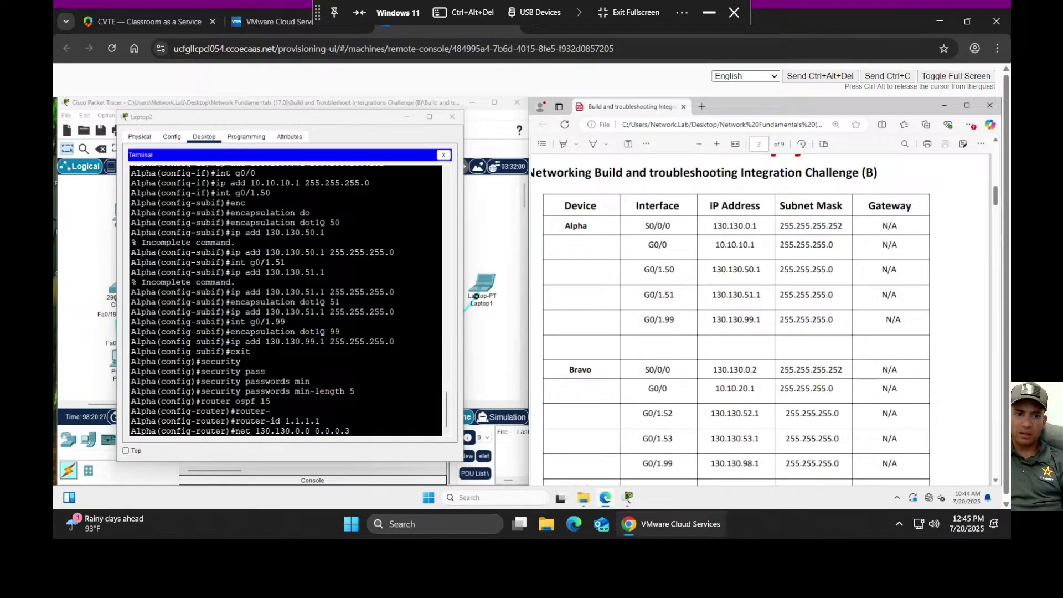
pyautogui.click(352, 430)
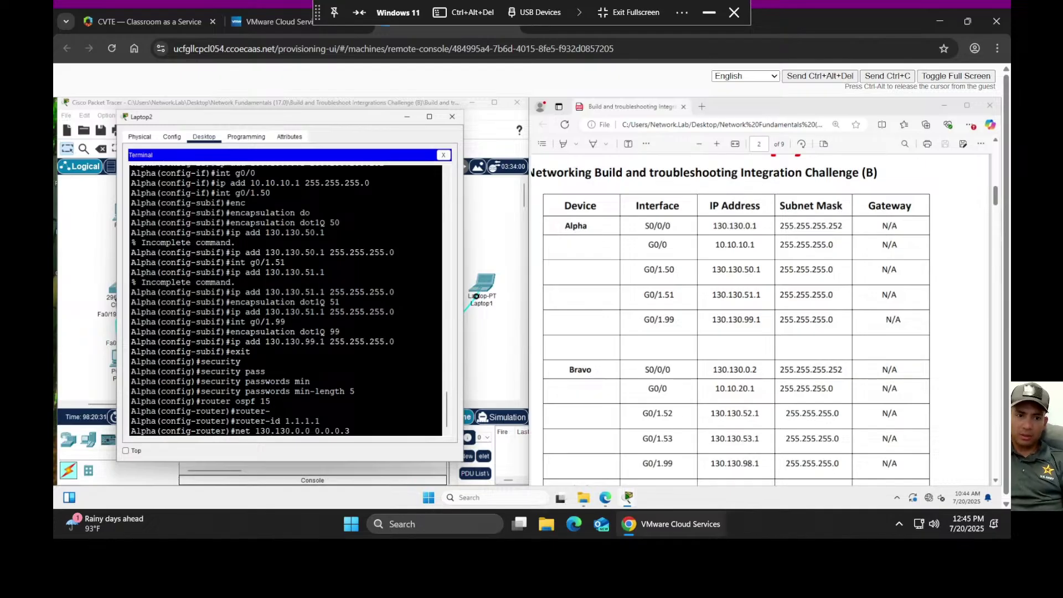
pyautogui.write('area')
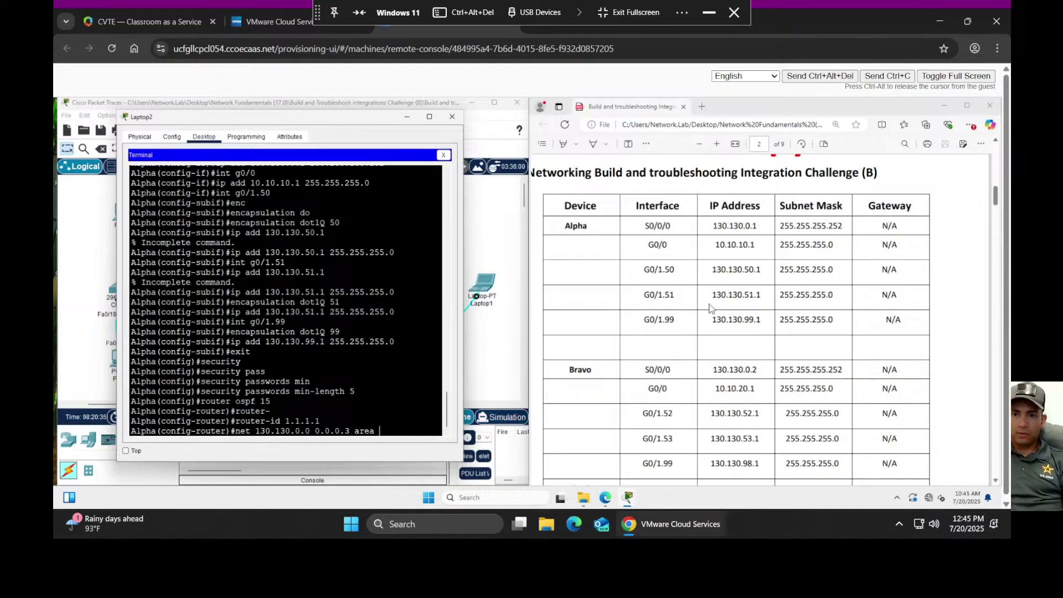
# - Scroll the lab PDF back to Alpha's OSPF requirements
pyautogui.click(991, 216)
pyautogui.scroll(-8, 989, 305)
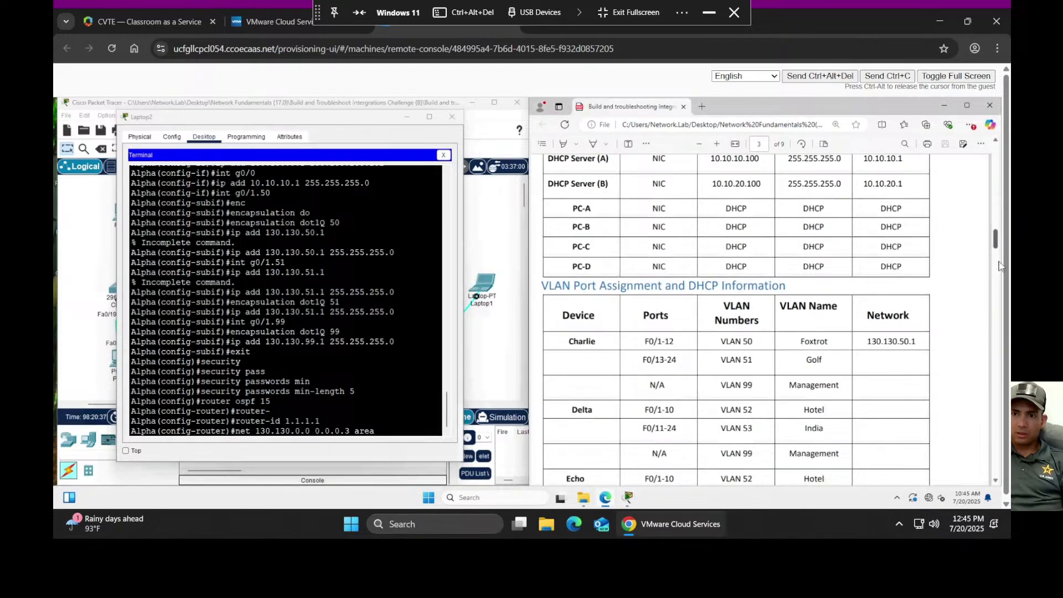
pyautogui.click(999, 268)
pyautogui.scroll(2, 996, 277)
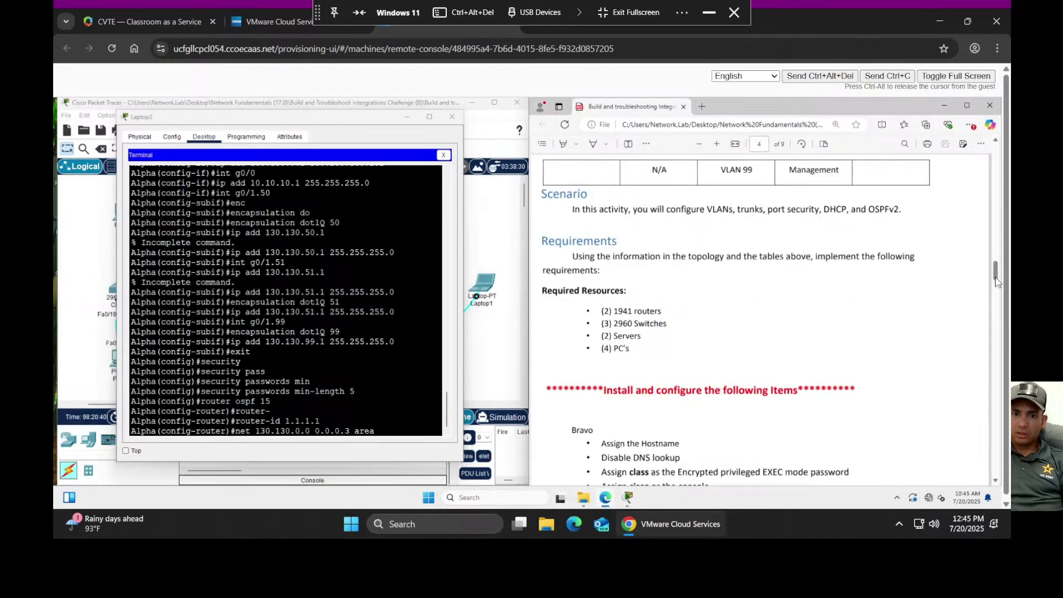
pyautogui.scroll(-10, 826, 322)
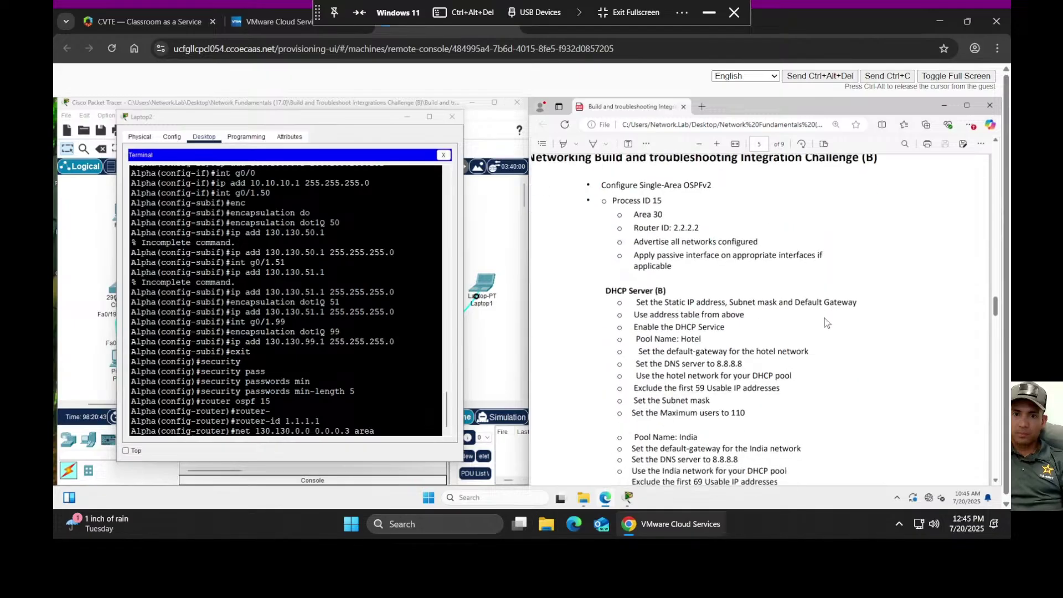
pyautogui.scroll(-8, 826, 322)
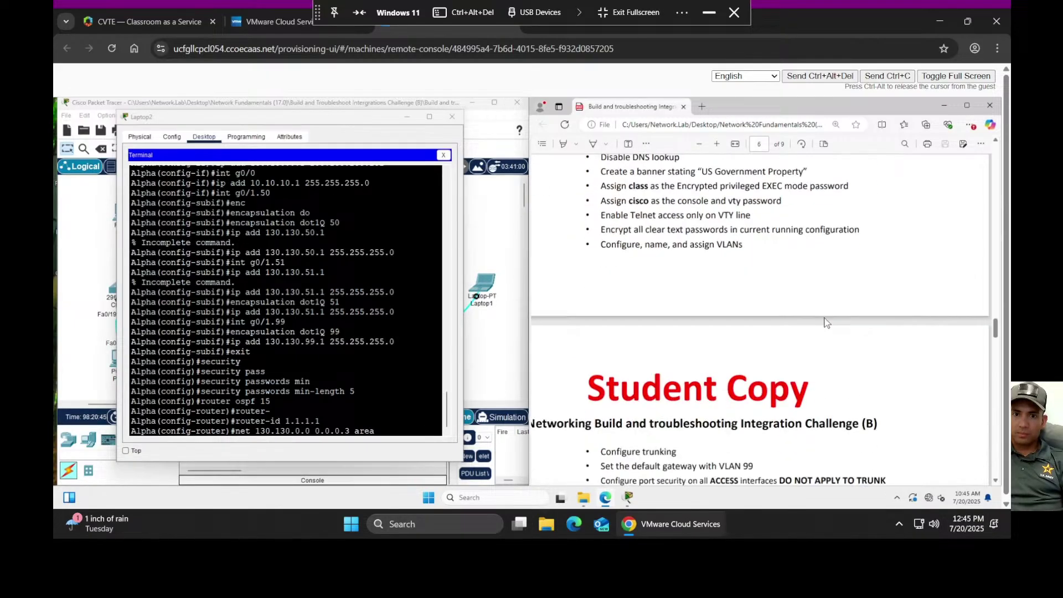
pyautogui.scroll(-2, 826, 322)
pyautogui.scroll(-8, 827, 322)
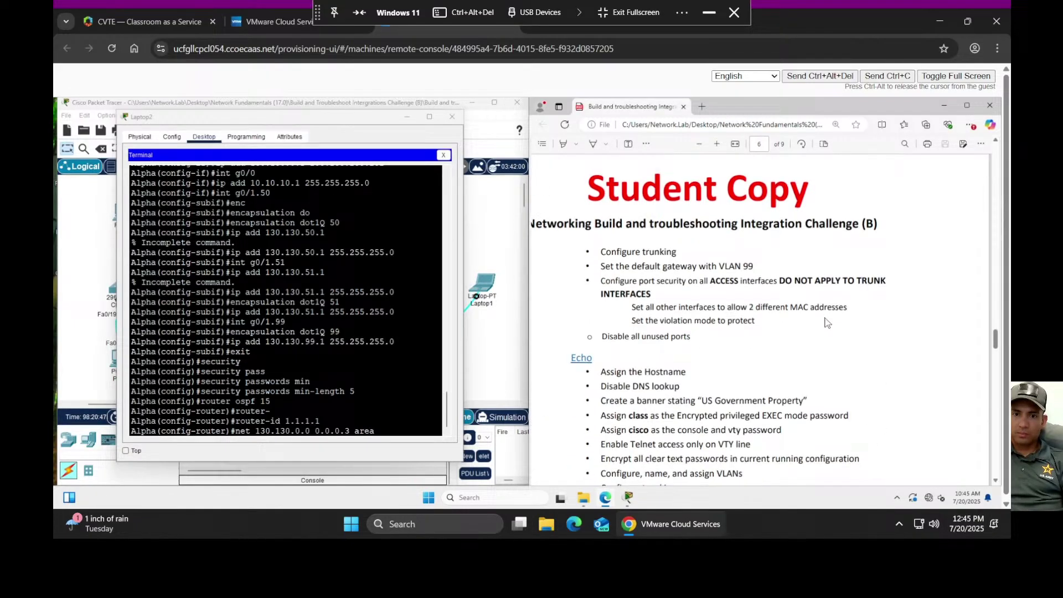
pyautogui.scroll(-10, 827, 322)
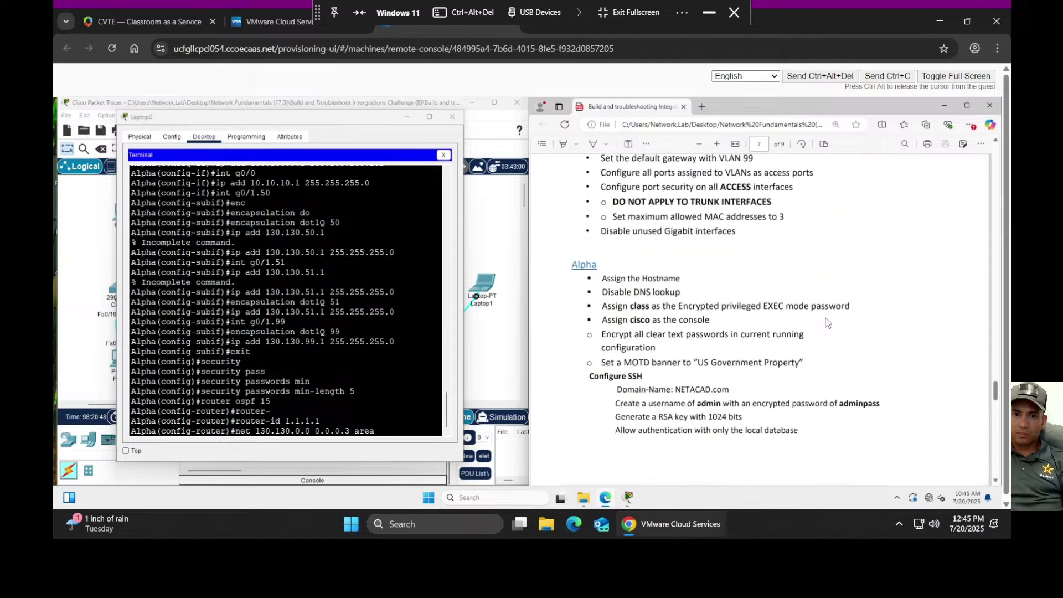
pyautogui.scroll(-1, 827, 322)
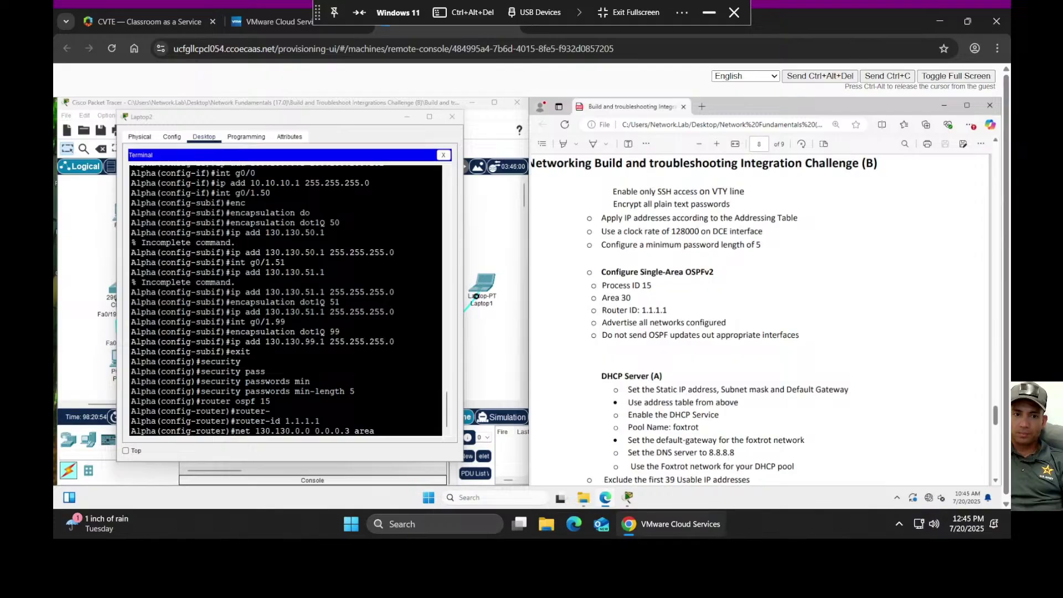
# - Finish 'net 130.130.0.0 0.0.0.3 area 30', bringing neighbor 2.2.2.2 to FULL on Serial0/0/0
pyautogui.click(310, 381)
pyautogui.write('30')
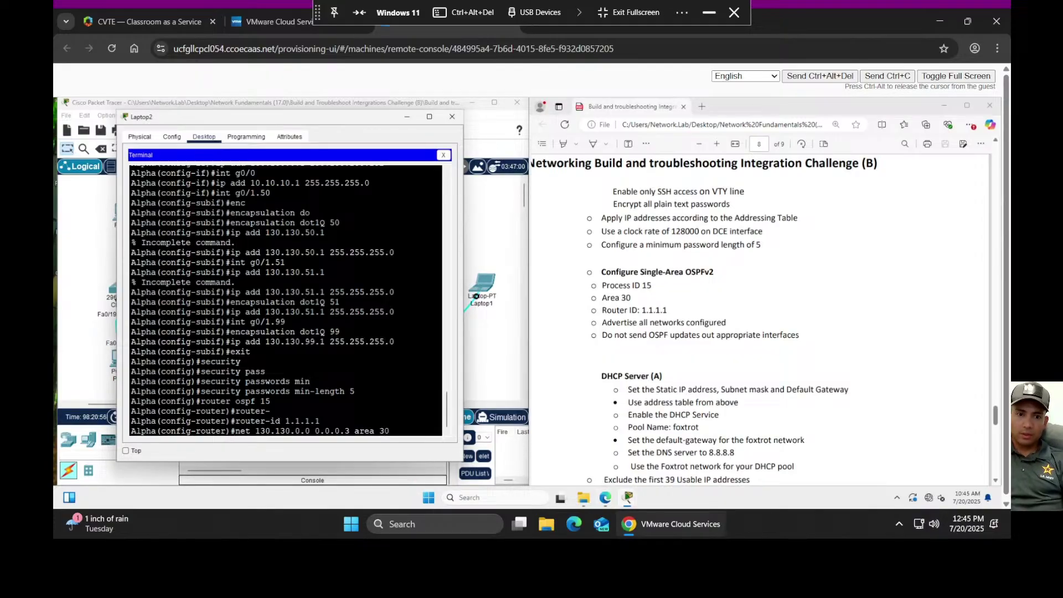
pyautogui.press('Return')
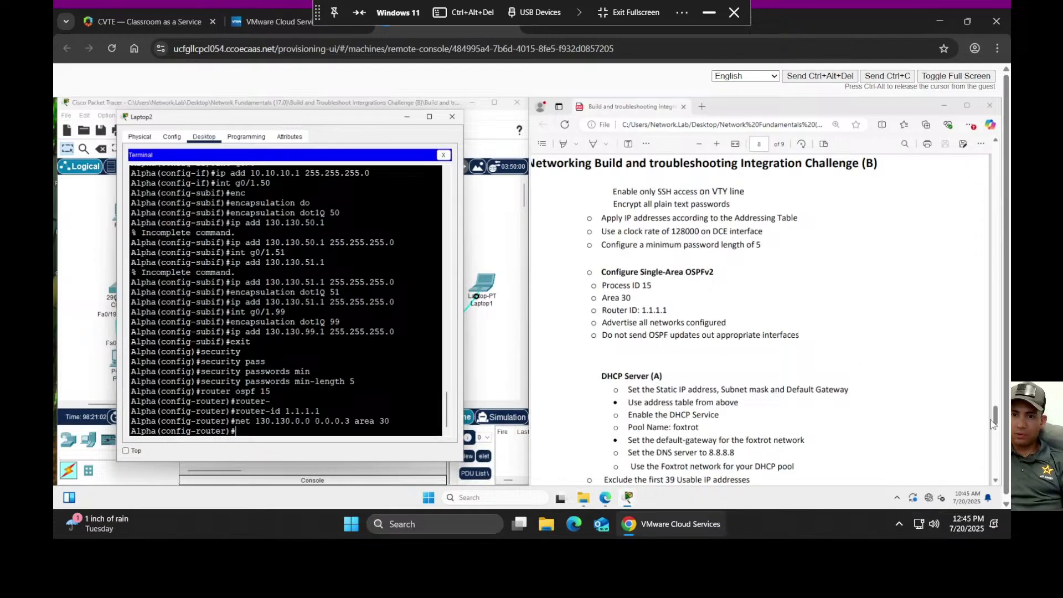
pyautogui.moveTo(995, 416); pyautogui.dragTo(972, 247)
pyautogui.moveTo(991, 206); pyautogui.dragTo(997, 188)
pyautogui.scroll(-5, 963, 219)
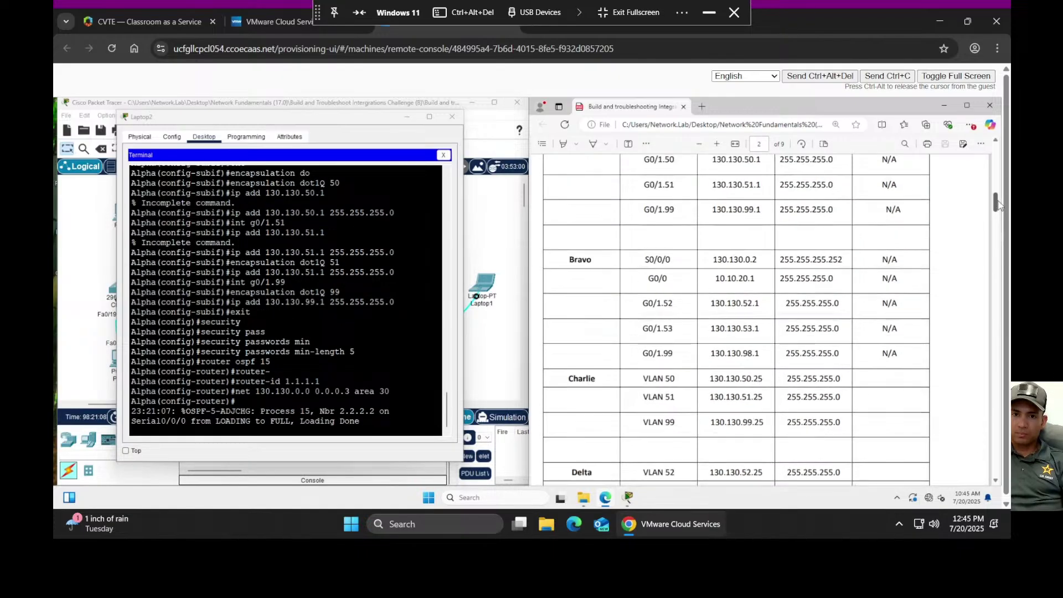
pyautogui.scroll(3, 850, 271)
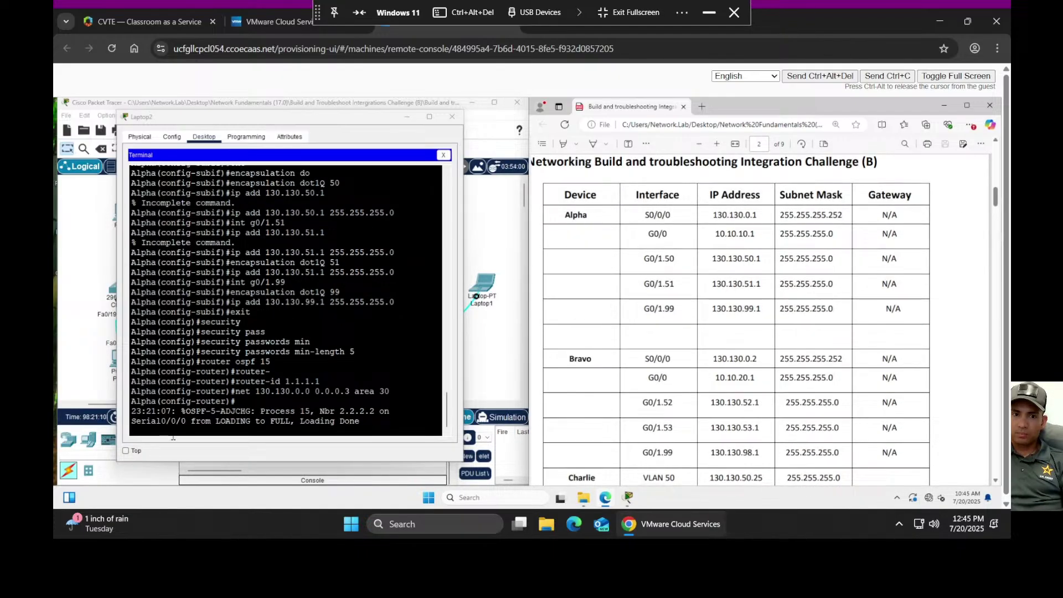
# - Advertise 10.10.10.0 0.0.0.255 in area 30, adding the missing 'net' to the rejected command
pyautogui.click(231, 390)
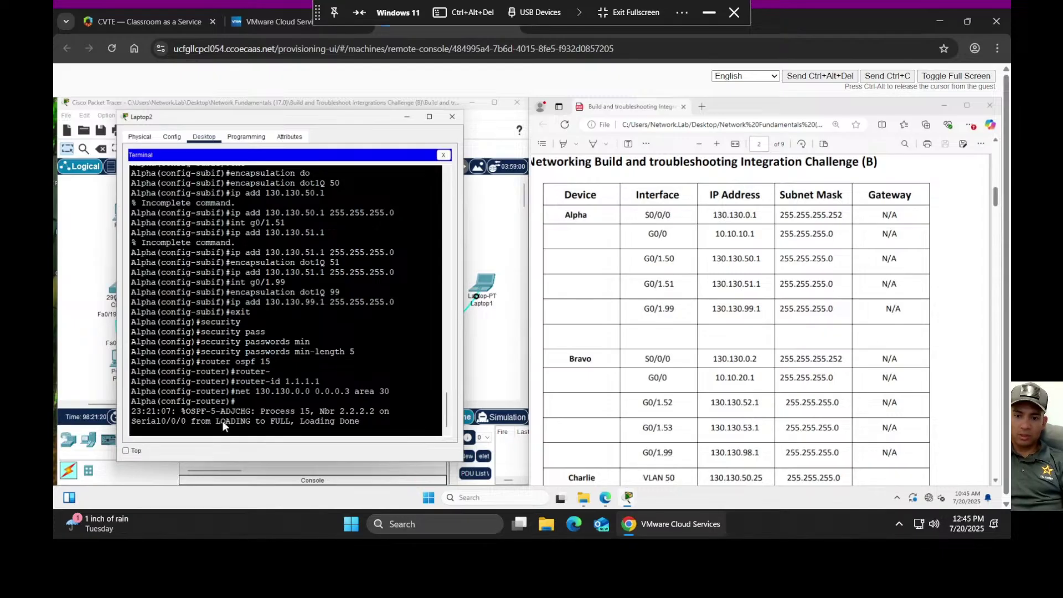
pyautogui.press('Return')
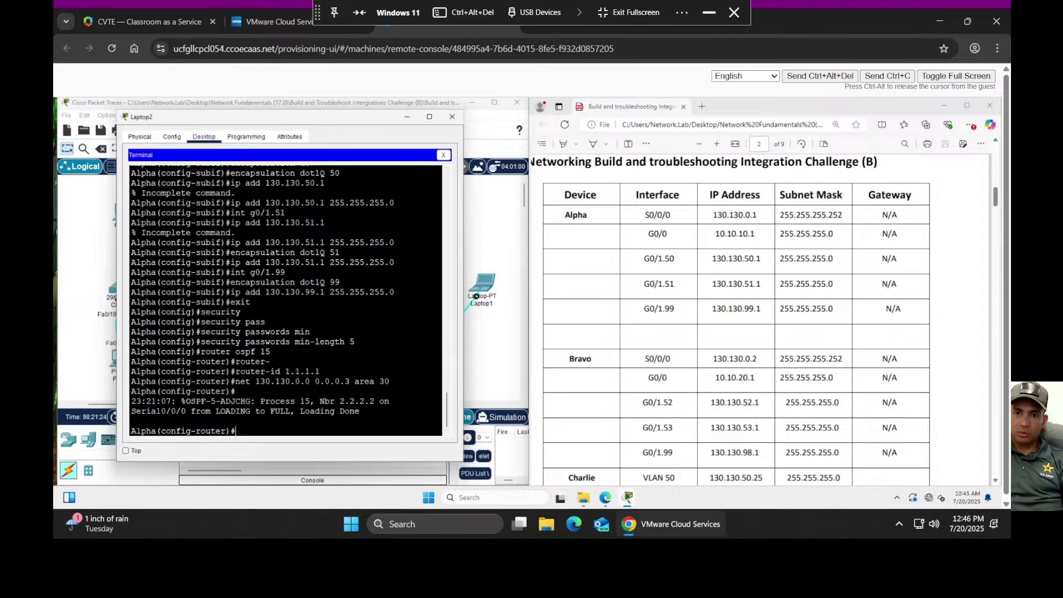
pyautogui.write('10.')
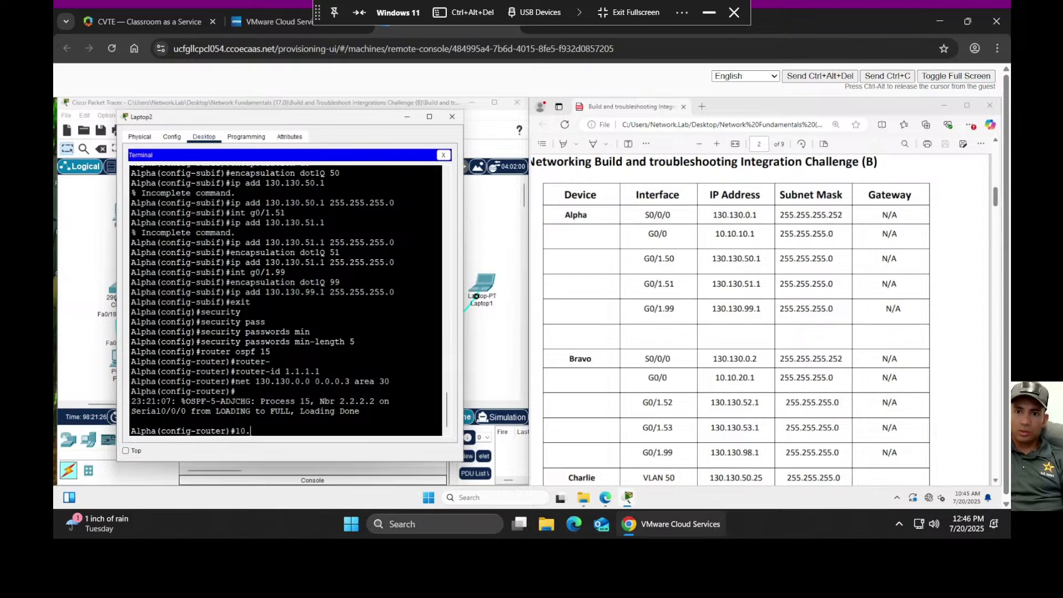
pyautogui.write('10.10.0')
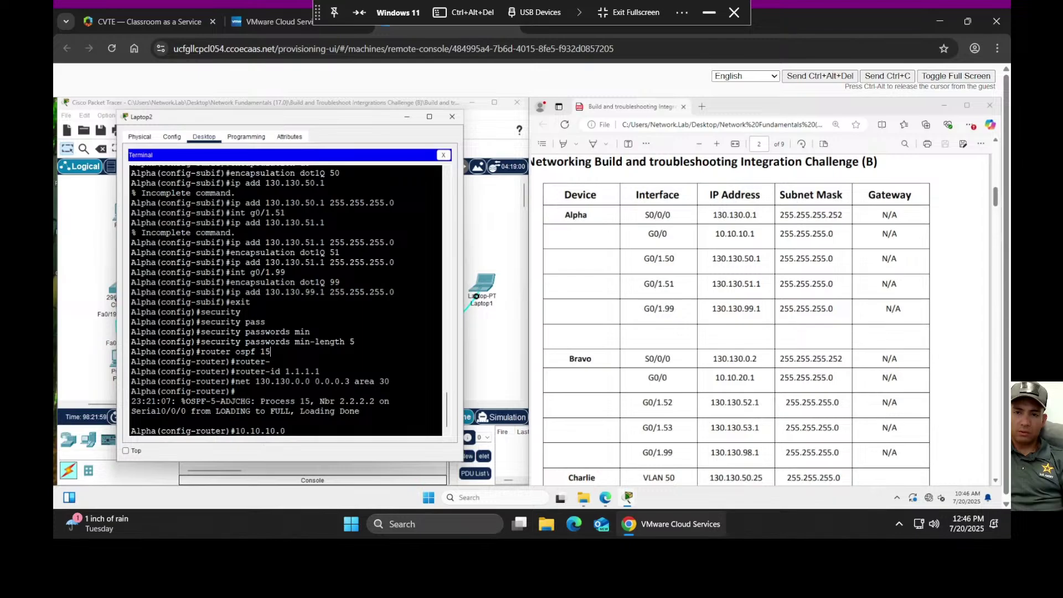
pyautogui.write('0')
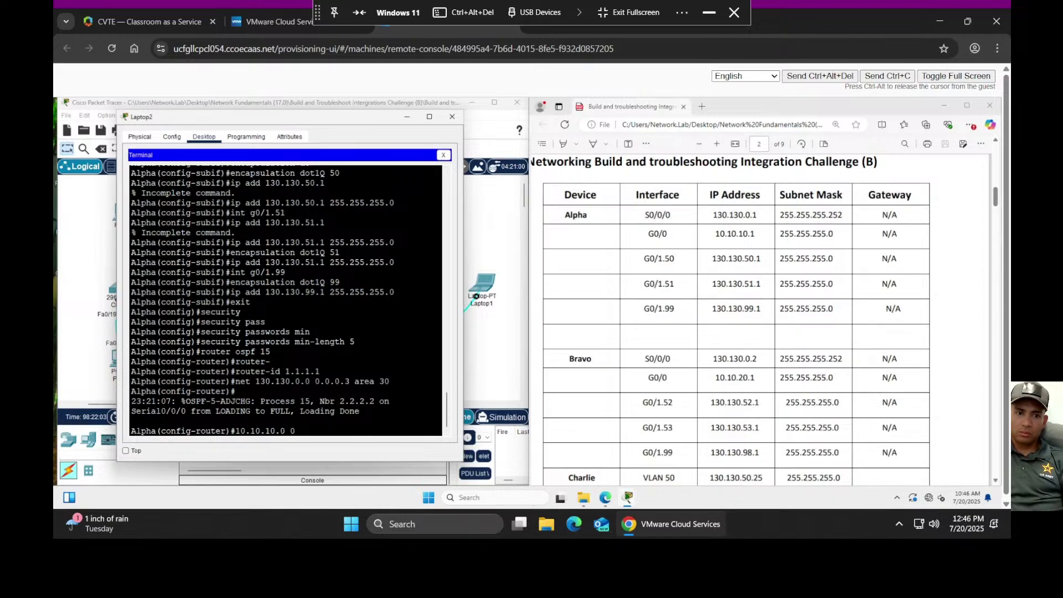
pyautogui.write('.0')
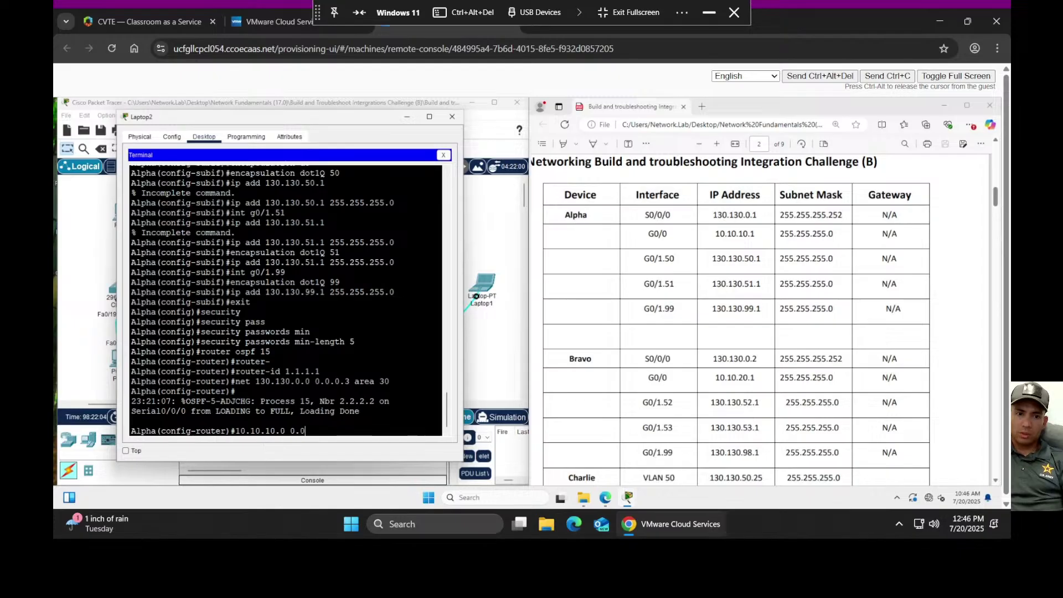
pyautogui.write('.0.255')
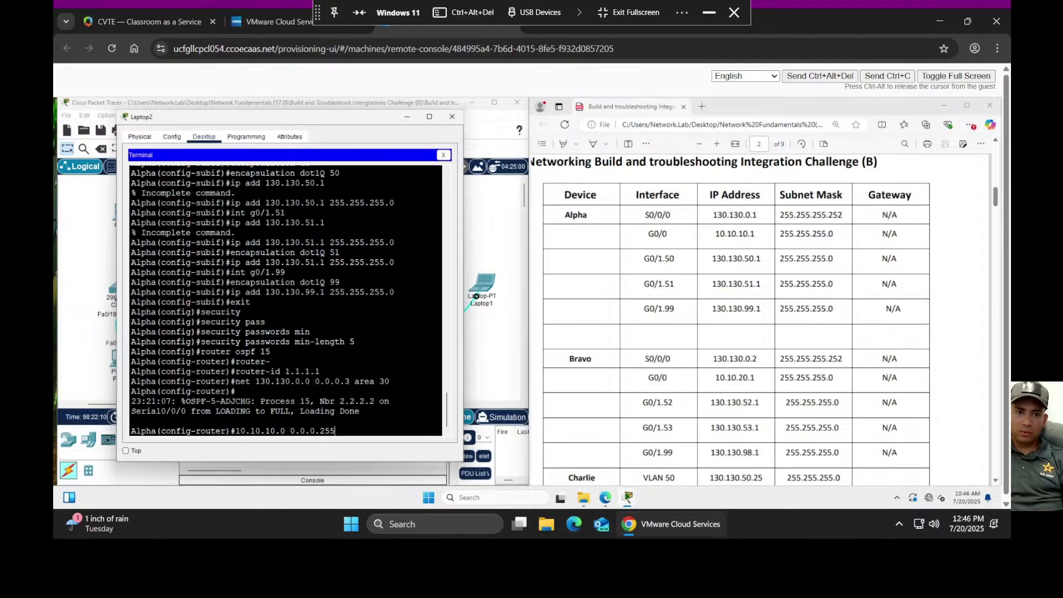
pyautogui.write(' area 30')
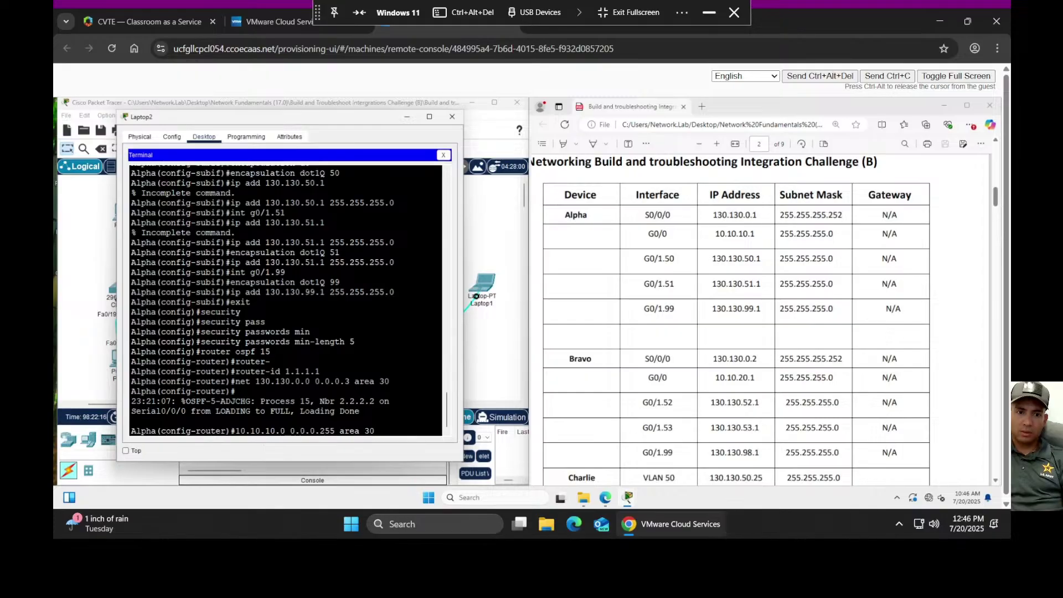
pyautogui.press('Return')
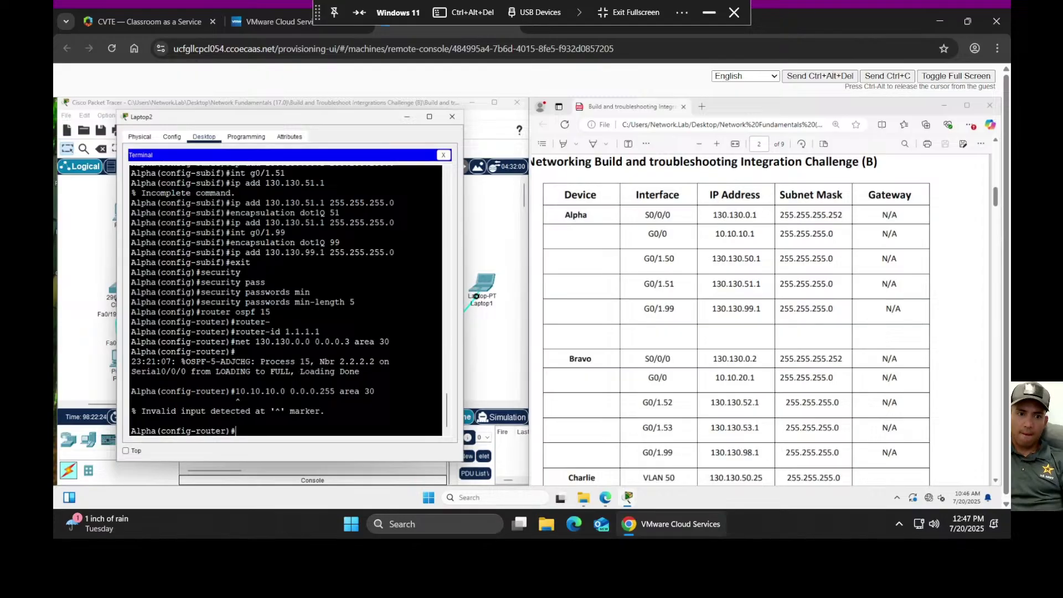
pyautogui.press('Up')
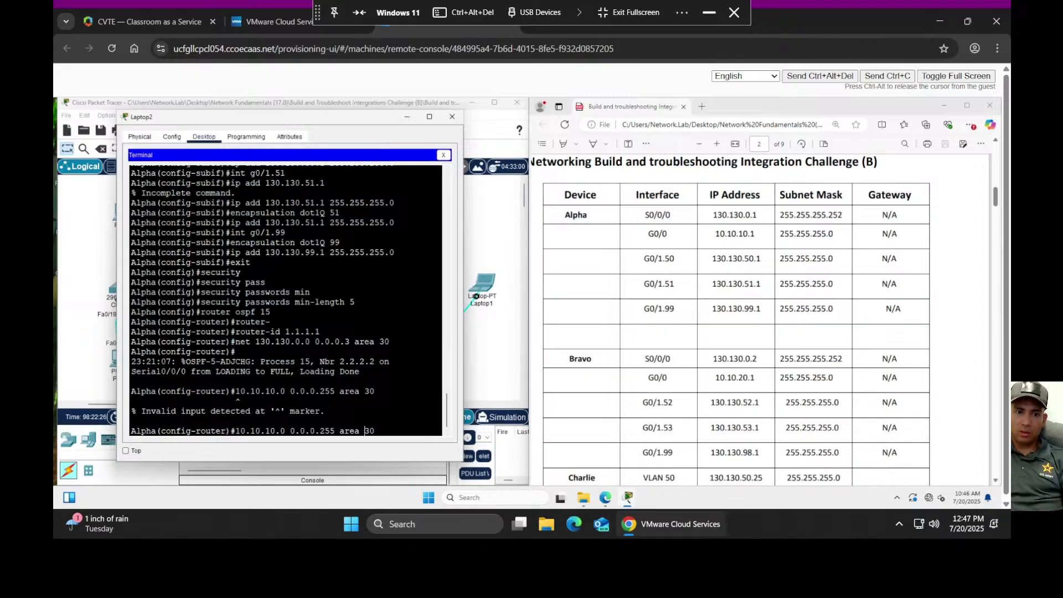
pyautogui.press('Home')
pyautogui.write('net')
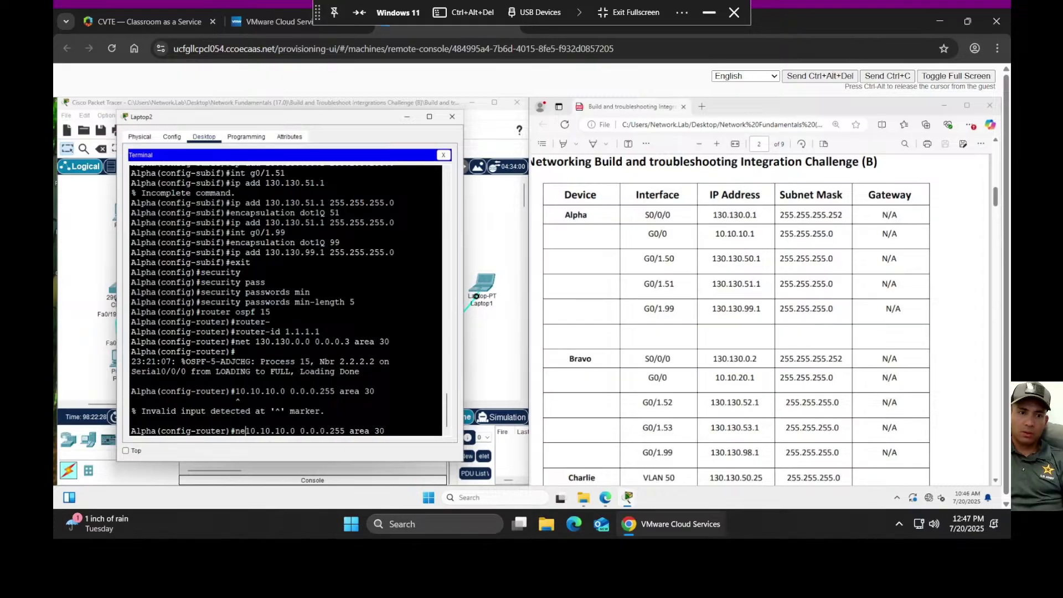
pyautogui.press('Return')
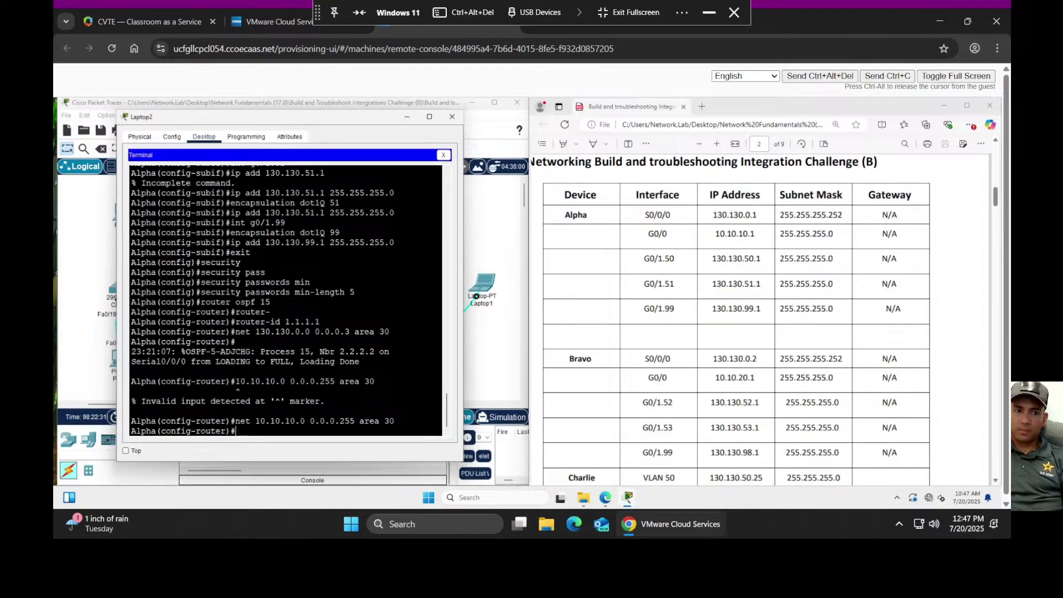
# - Advertise 130.130.50.0 0.0.0.255 in OSPF area 30 by editing a recalled statement
pyautogui.press('Up')
pyautogui.press('Up')
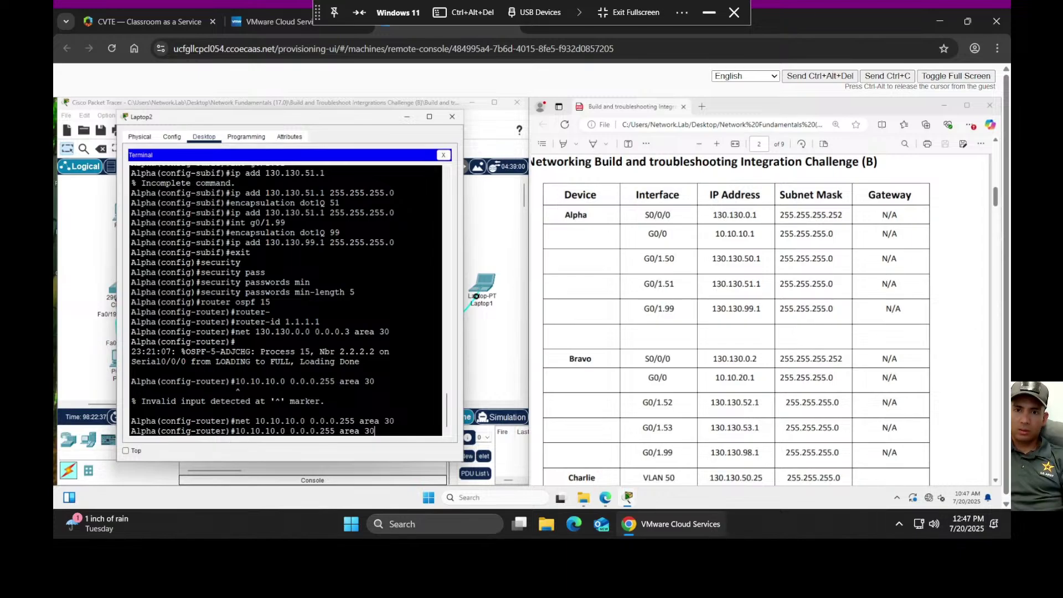
pyautogui.press('Up')
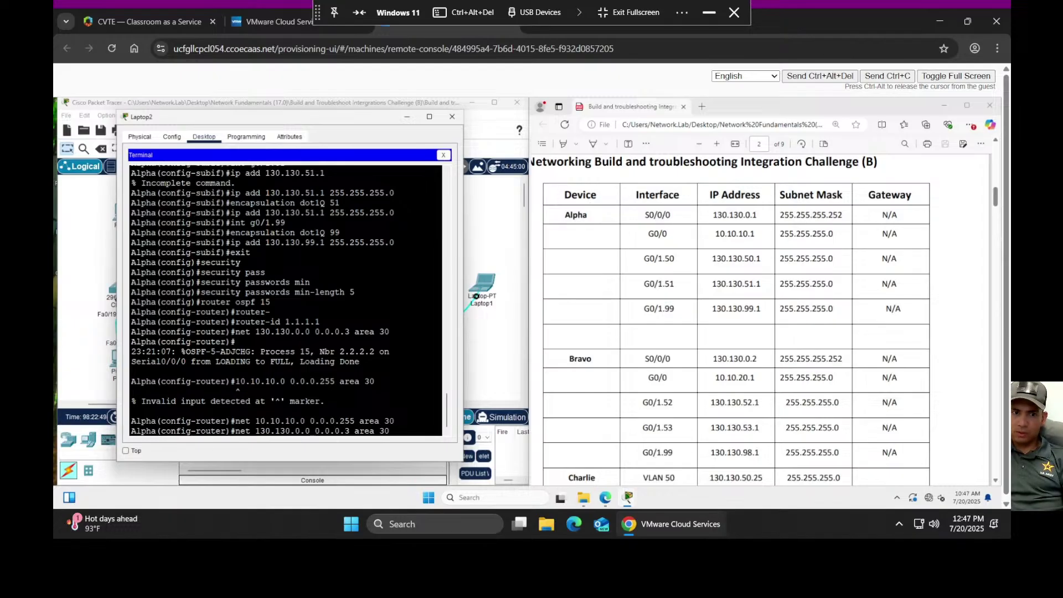
pyautogui.press('BackSpace')
pyautogui.write('50')
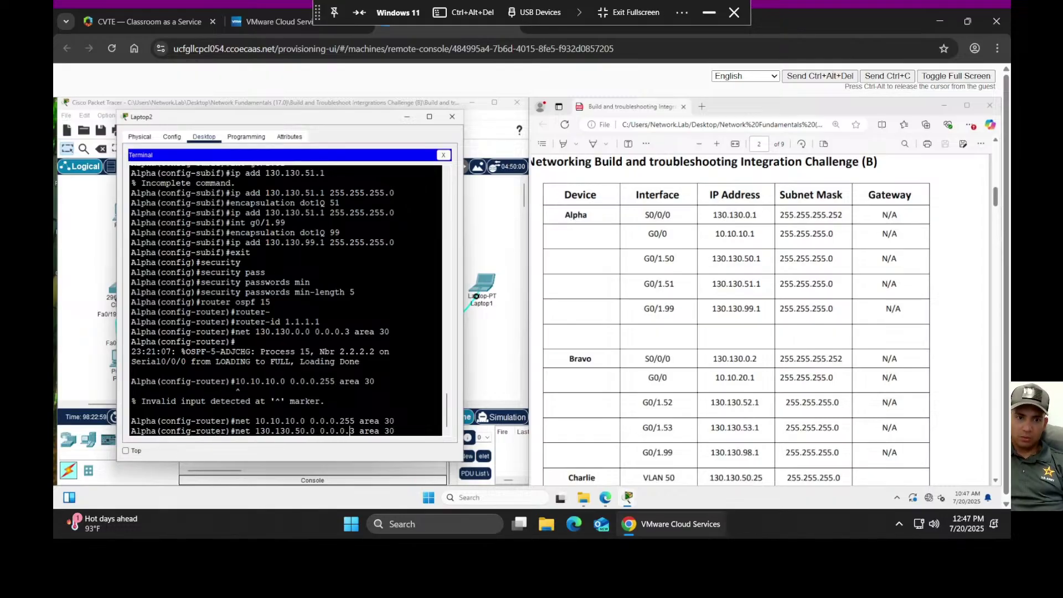
pyautogui.write('255')
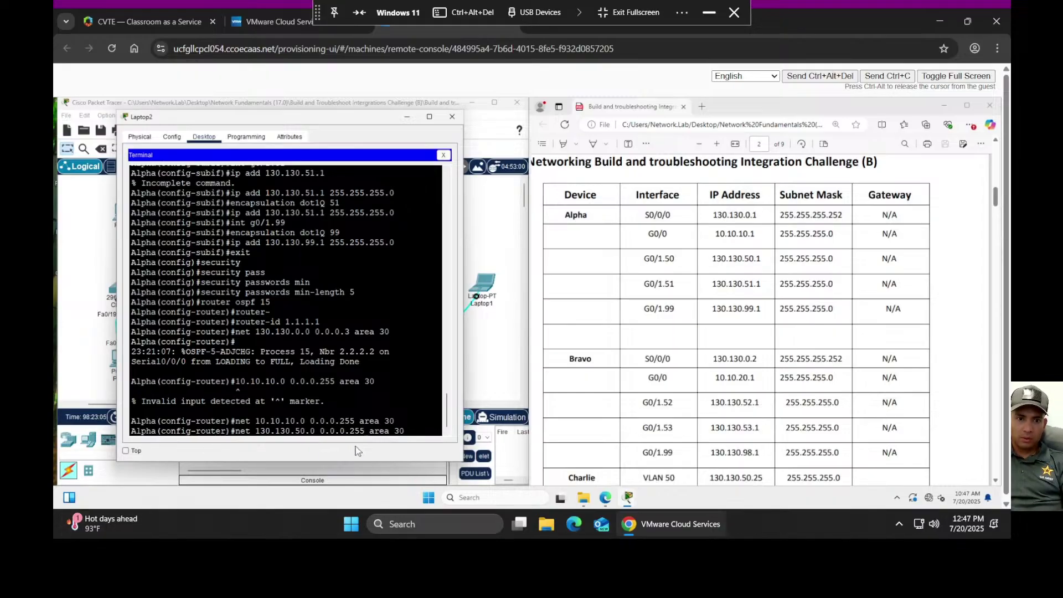
pyautogui.press('Return')
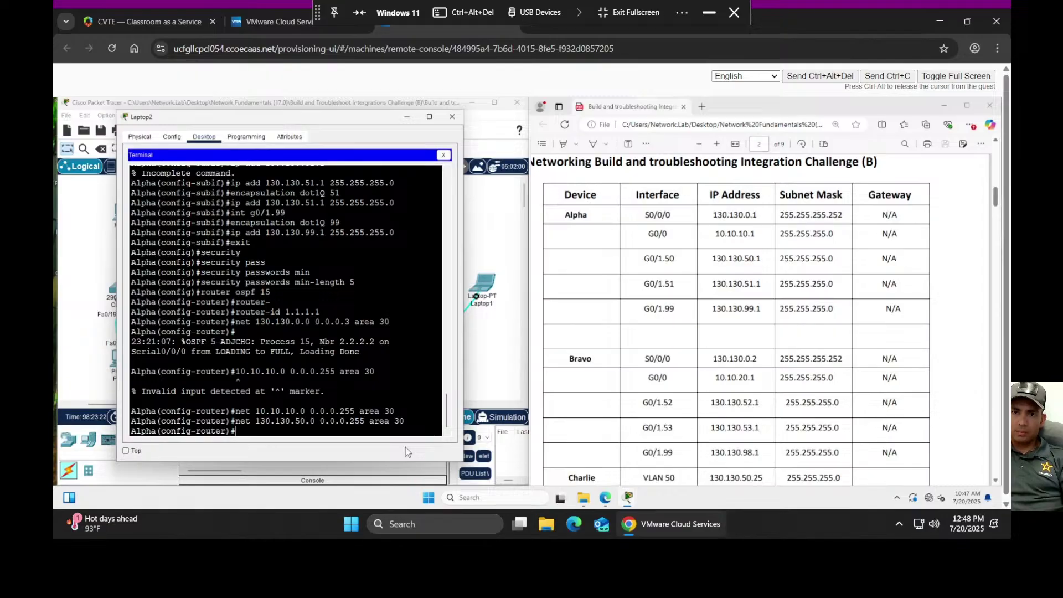
# - Add OSPF networks 130.130.51.0 and 130.130.99.0 0.0.0.255 to area 30
pyautogui.press('Up')
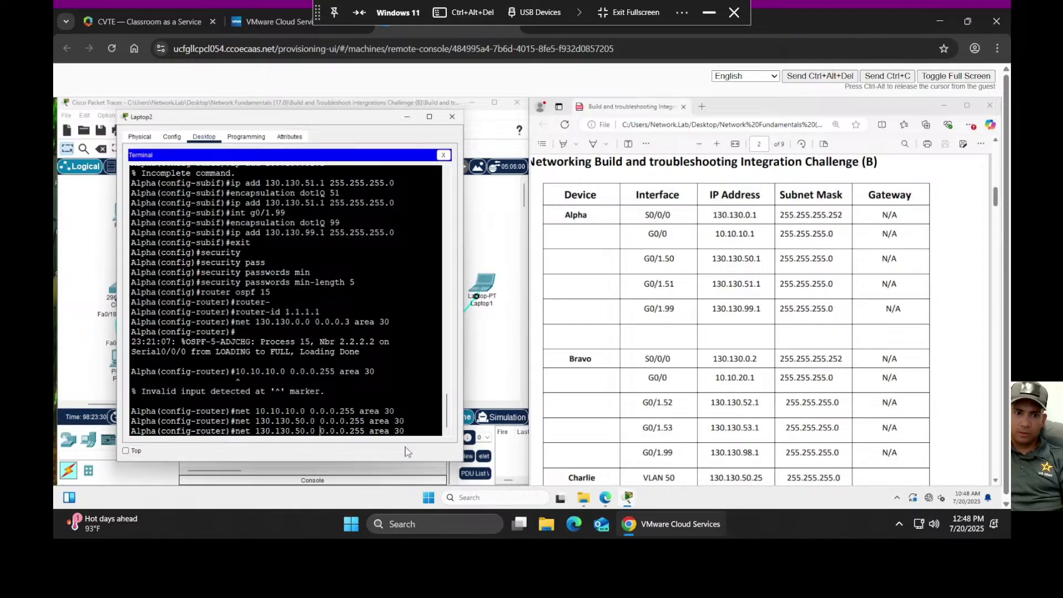
pyautogui.press('BackSpace')
pyautogui.write('1')
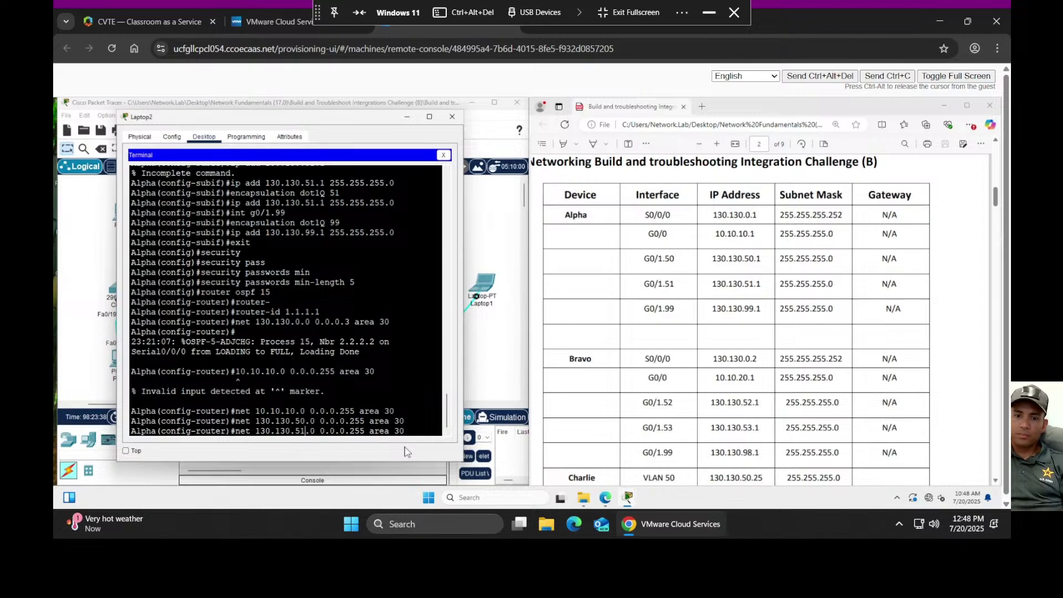
pyautogui.press('Return')
pyautogui.press('Up')
pyautogui.press('Left')
pyautogui.press('Left')
pyautogui.press('Left')
pyautogui.press('Left')
pyautogui.press('Left')
pyautogui.press('Left')
pyautogui.press('Left')
pyautogui.press('Left')
pyautogui.press('Left')
pyautogui.press('Left')
pyautogui.press('Left')
pyautogui.press('Left')
pyautogui.press('Left')
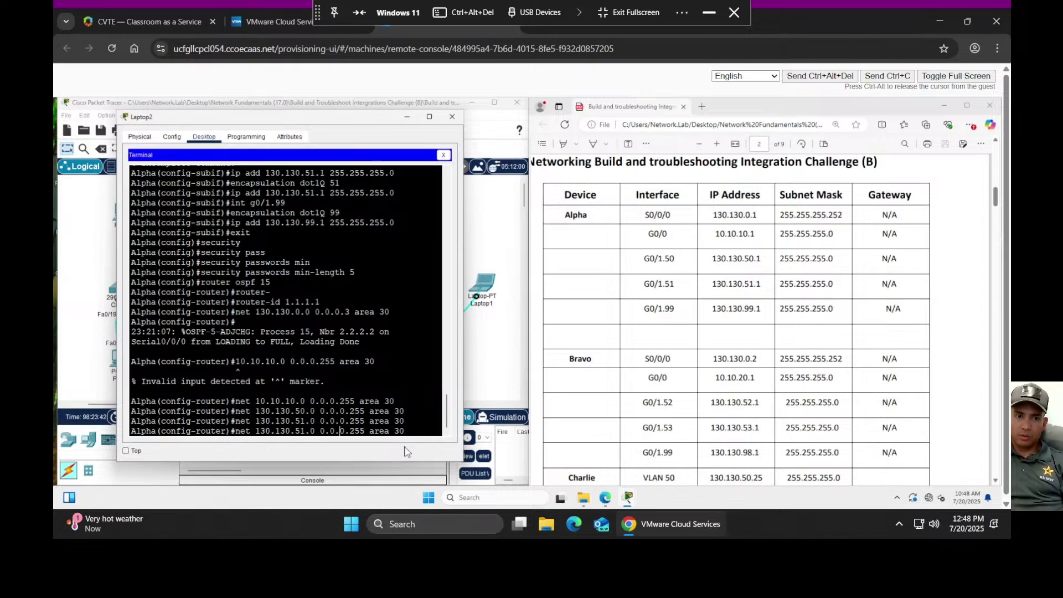
pyautogui.press('Left')
pyautogui.press('Left')
pyautogui.press('Left')
pyautogui.press('Left')
pyautogui.press('Left')
pyautogui.press('Left')
pyautogui.press('Left')
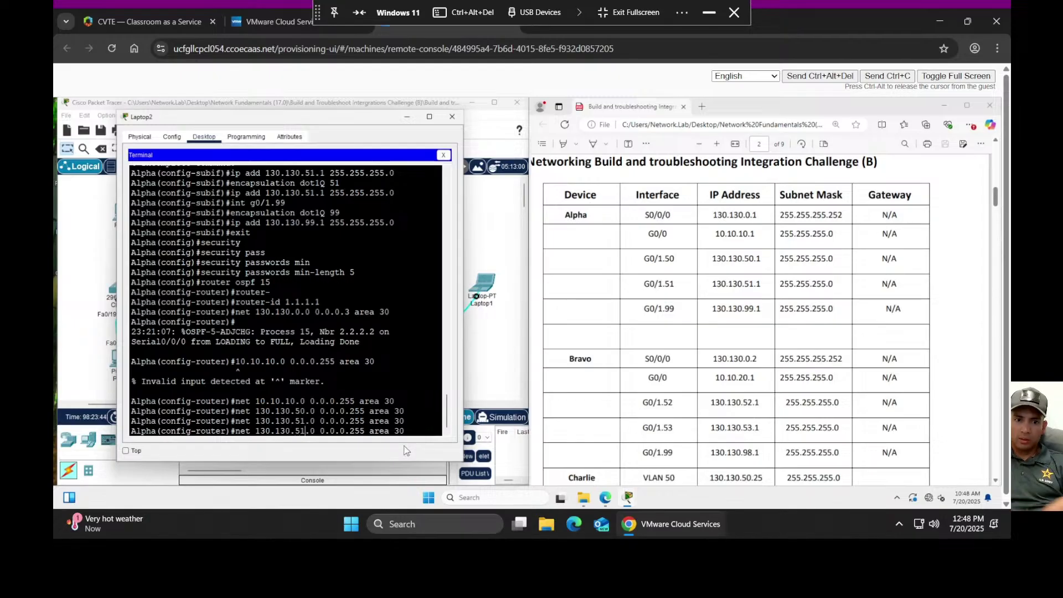
pyautogui.press('BackSpace')
pyautogui.press('BackSpace')
pyautogui.write('99')
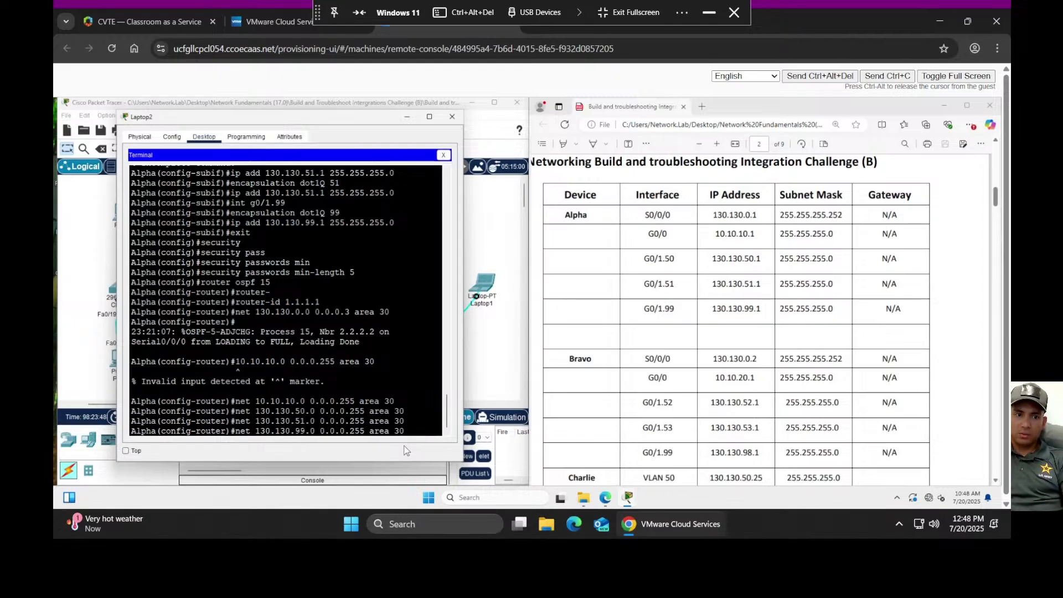
pyautogui.press('Return')
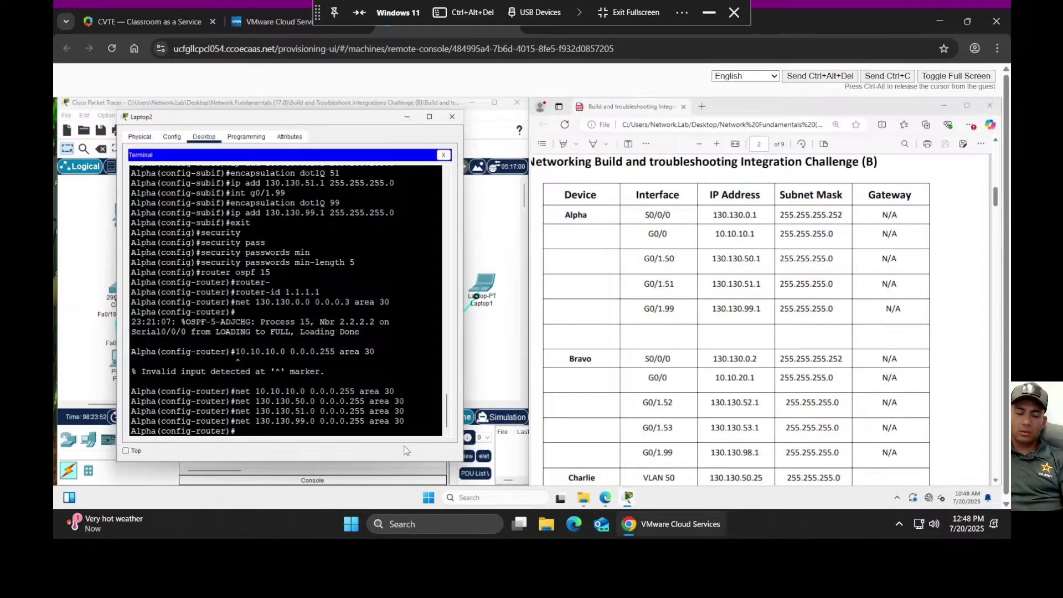
# - Type 'passive-interface' at Alpha's OSPF prompt, leaving the interface name still to be entered
pyautogui.write('pa')
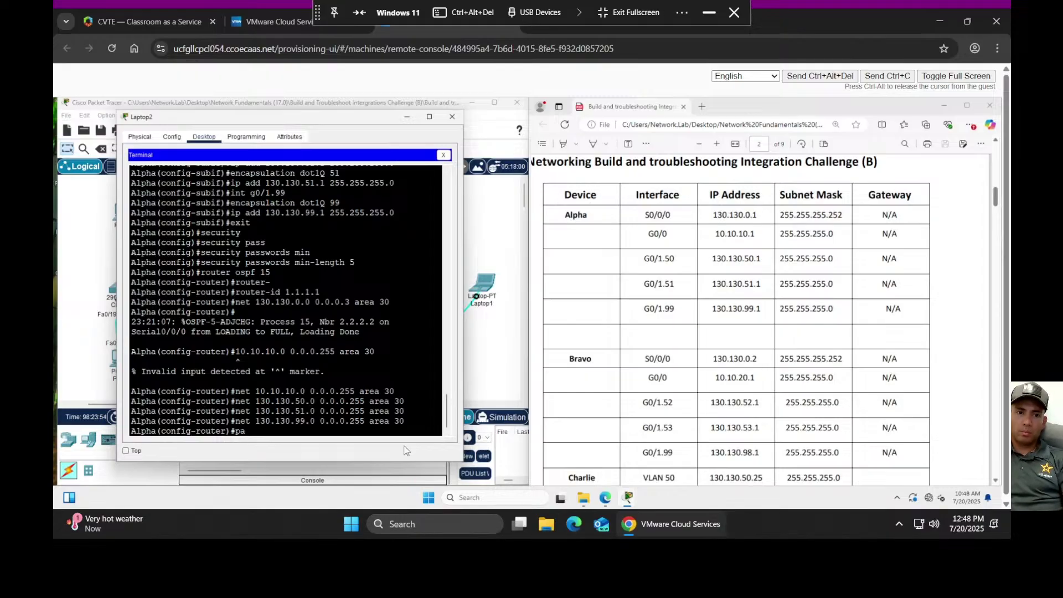
pyautogui.write('ssive-i')
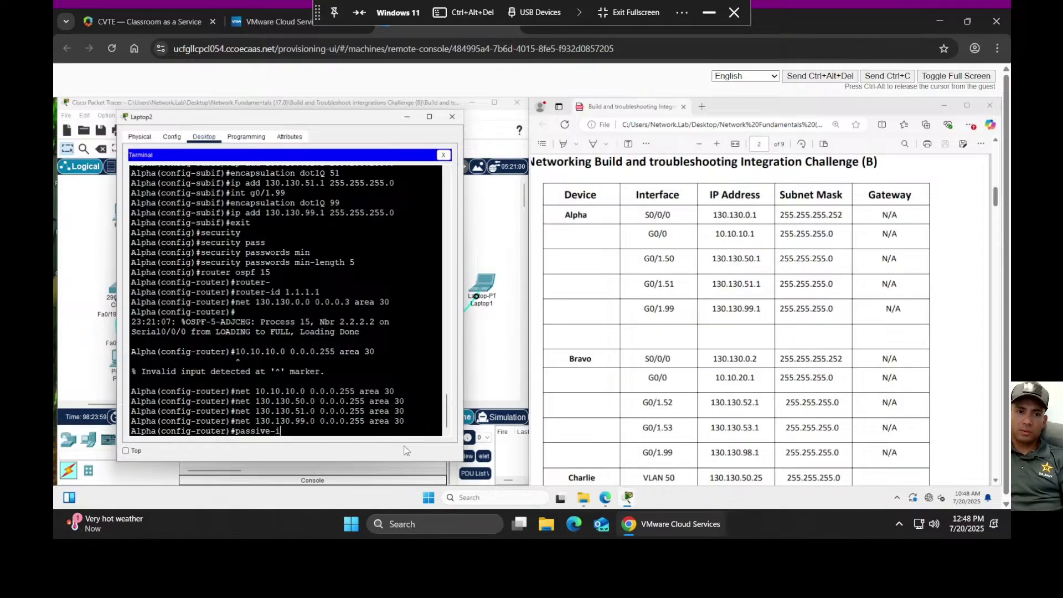
pyautogui.press('Tab')
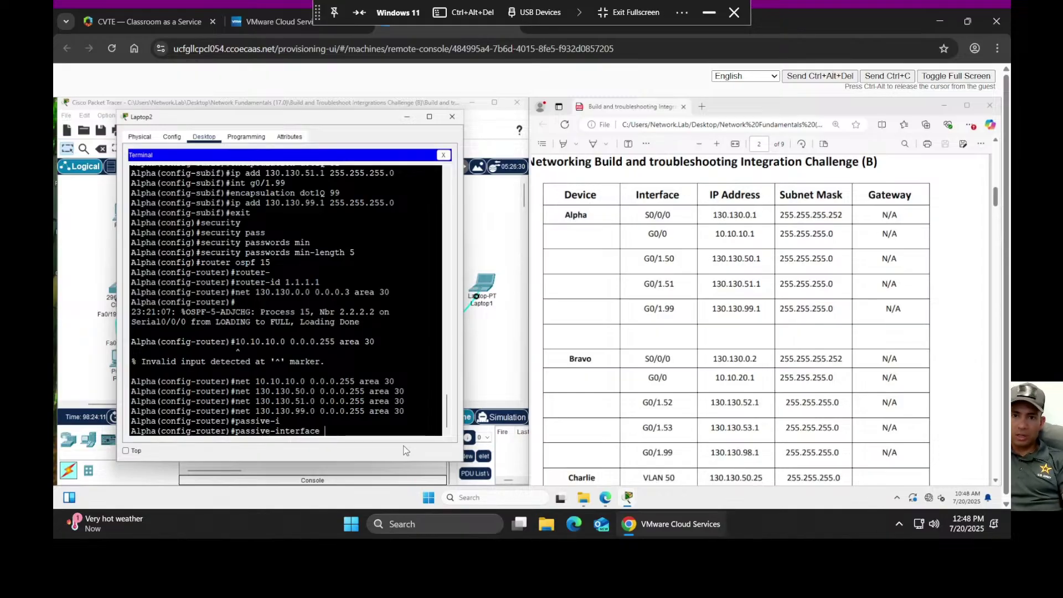
# - Make G0/0 and G0/1.50 passive interfaces under Alpha's OSPF process 15
pyautogui.moveTo(318, 127); pyautogui.dragTo(602, 132)
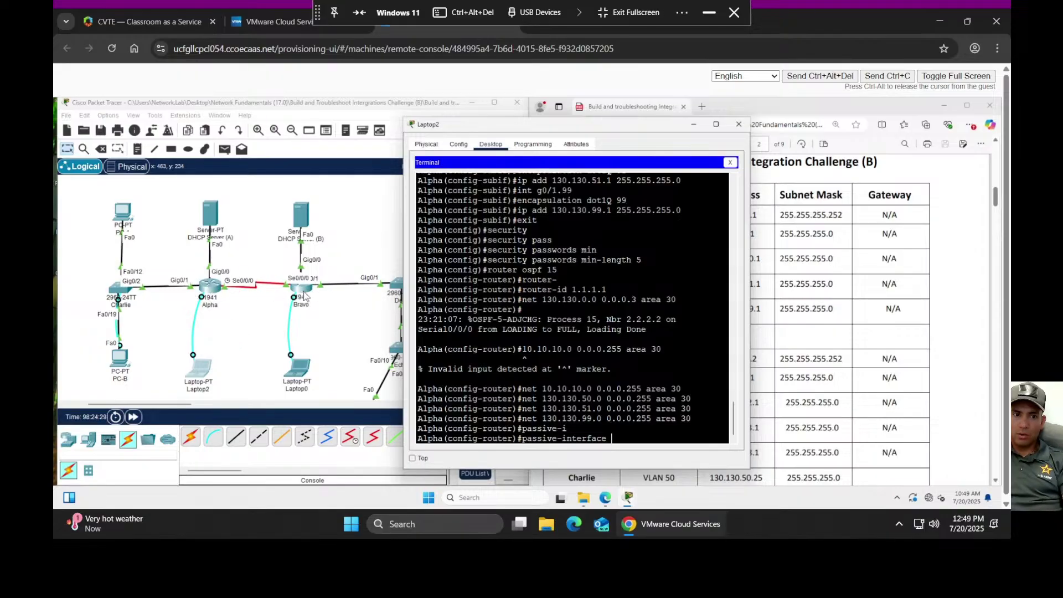
pyautogui.moveTo(504, 131); pyautogui.dragTo(219, 118)
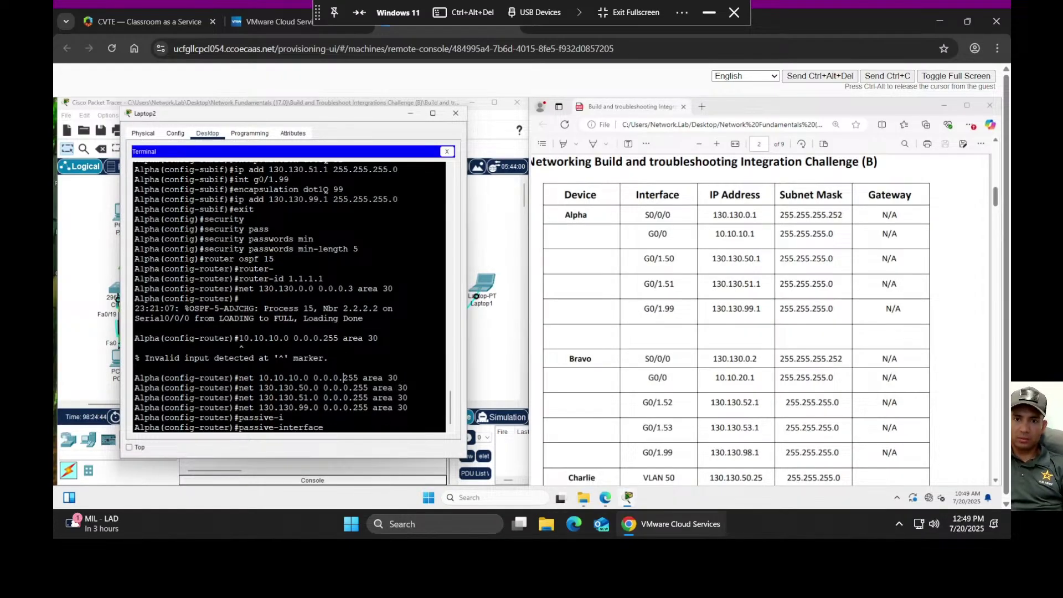
pyautogui.write('g0')
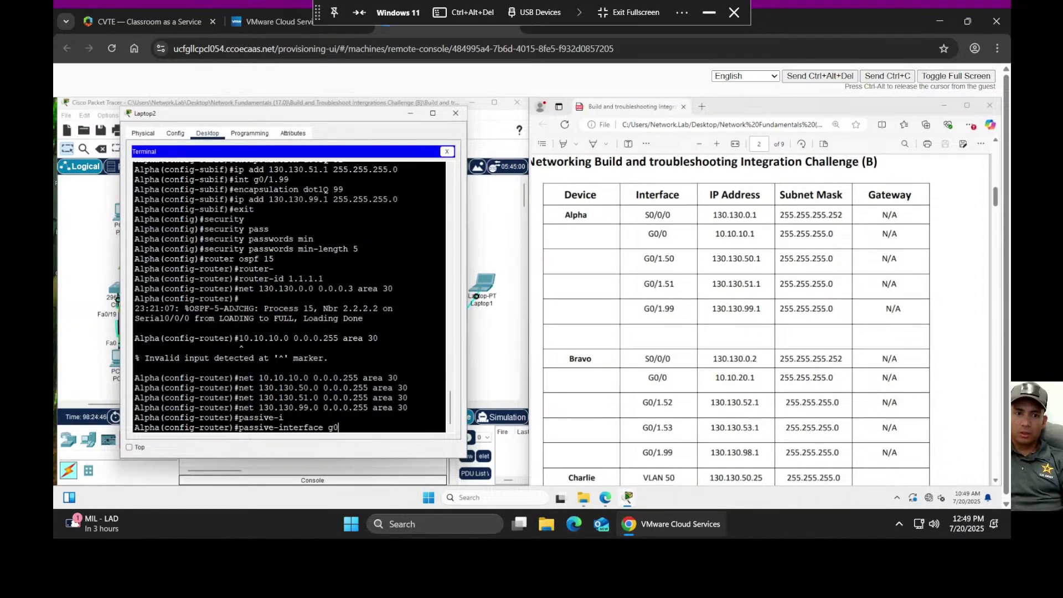
pyautogui.write('/0')
pyautogui.press('Return')
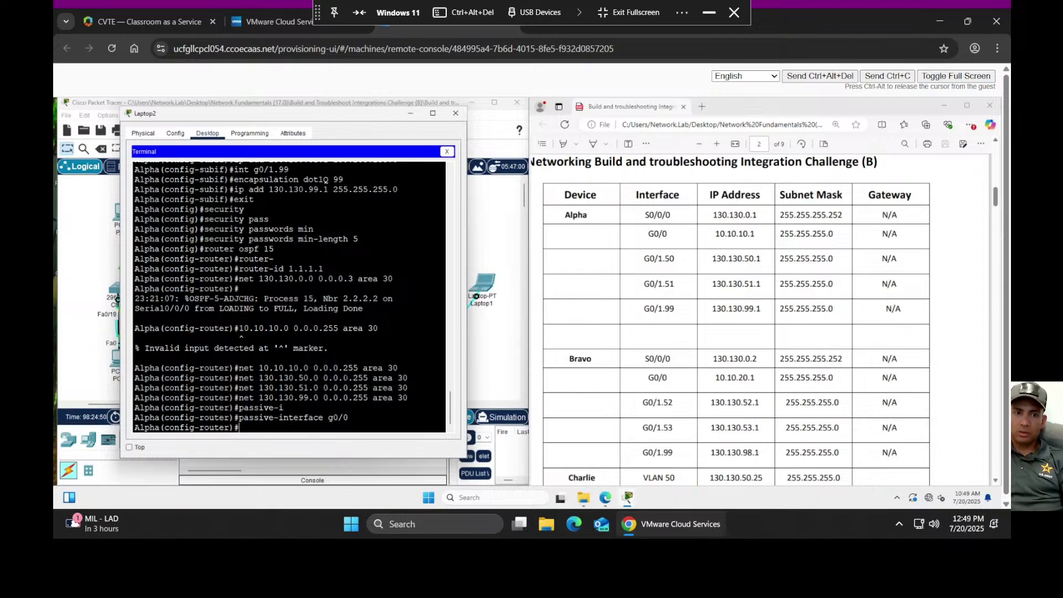
pyautogui.press('Up')
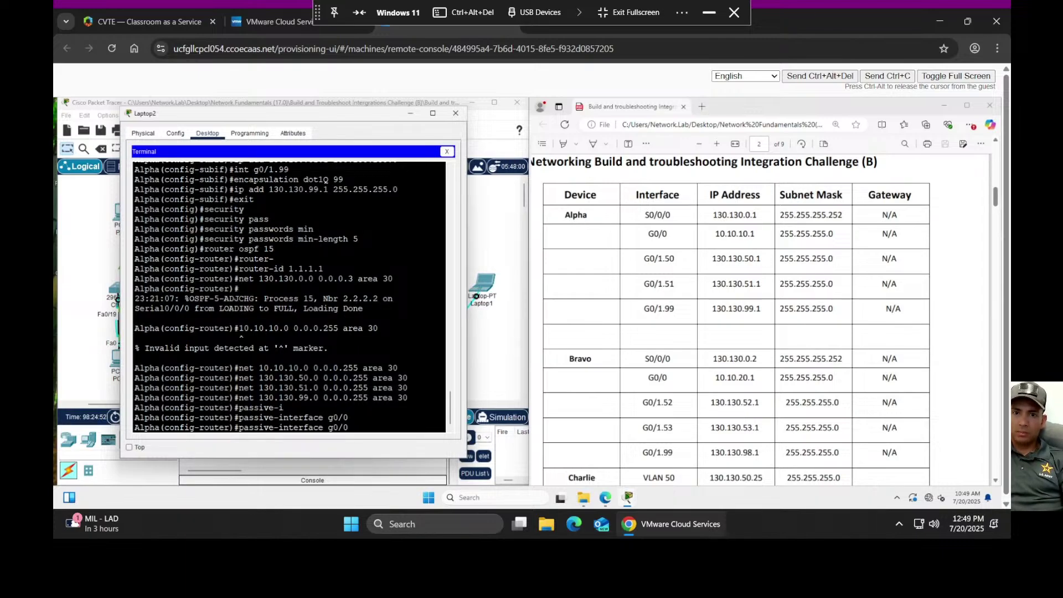
pyautogui.write('1.4')
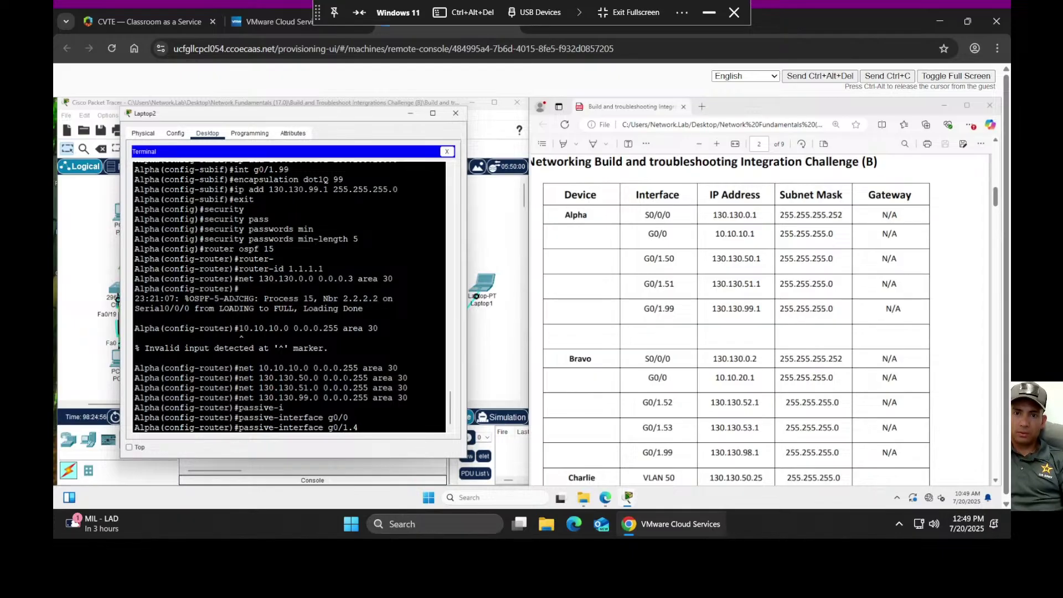
pyautogui.press('BackSpace')
pyautogui.write('50')
pyautogui.press('Return')
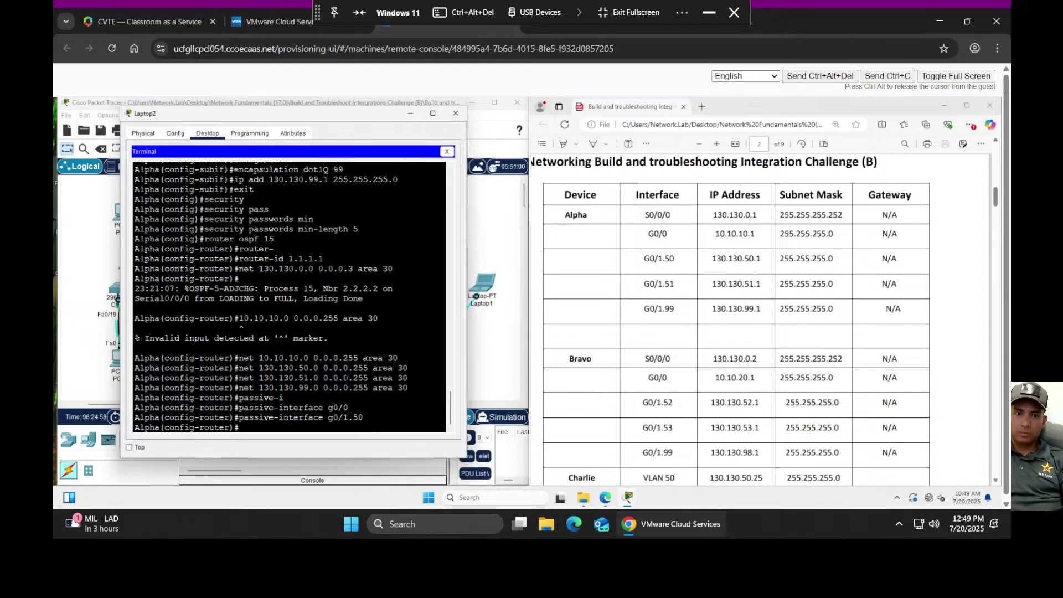
# - Add passive-interface for G0/1.51 and G0/1.99 by editing the recalled command
pyautogui.press('Up')
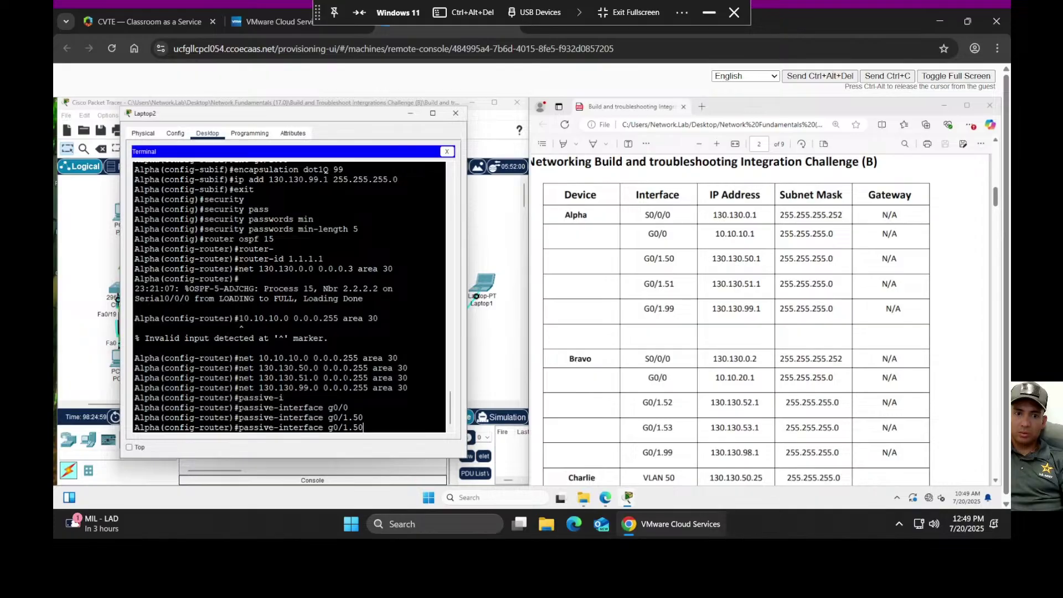
pyautogui.press('BackSpace')
pyautogui.write('1')
pyautogui.press('Return')
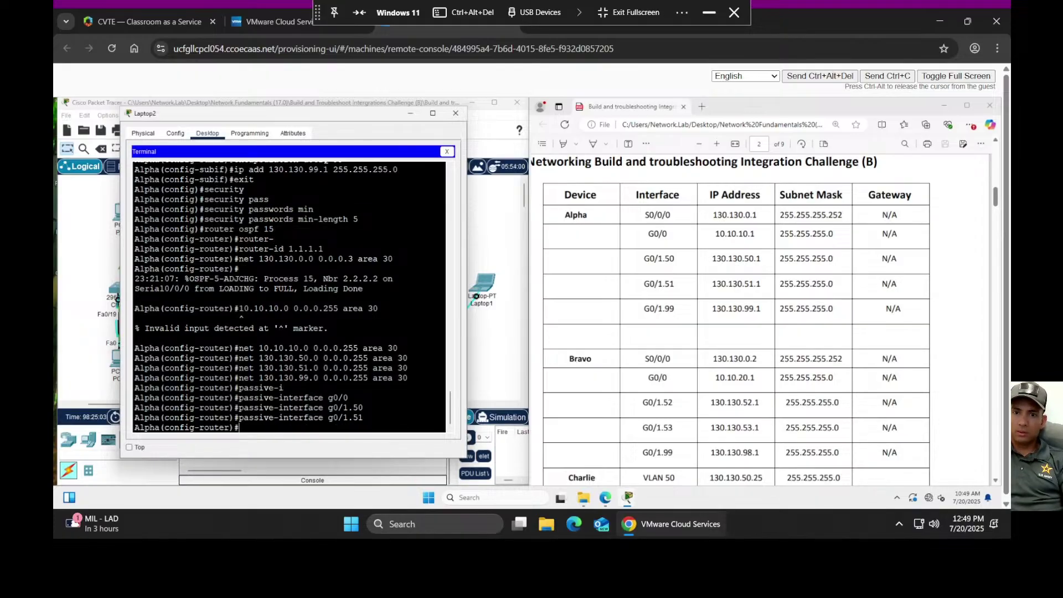
pyautogui.press('Up')
pyautogui.press('BackSpace')
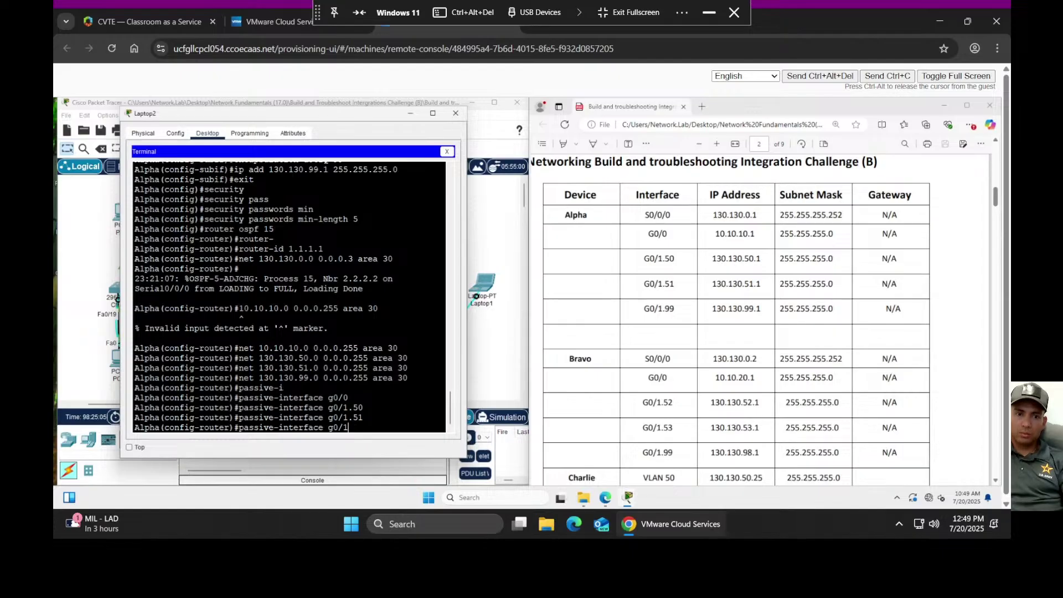
pyautogui.write('99')
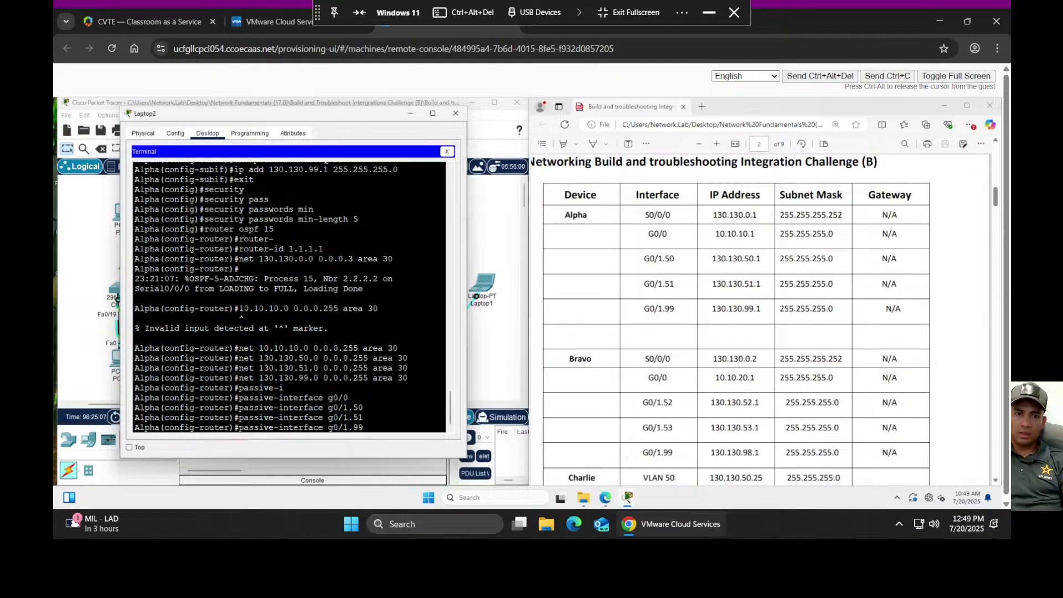
pyautogui.press('Return')
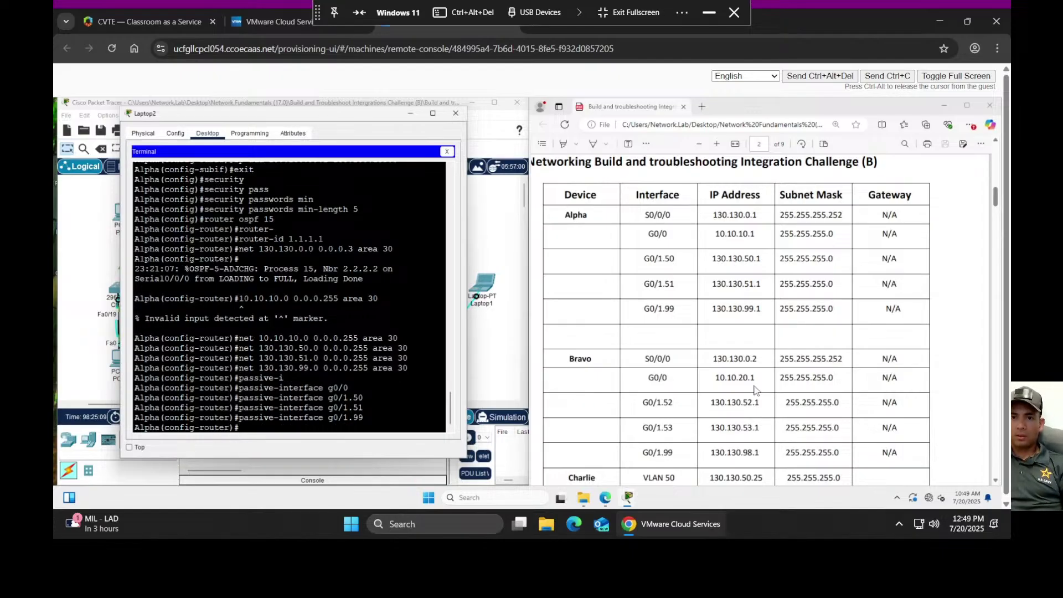
# - Leave config mode with Ctrl+Z and save Alpha's config via copy run start to startup-config
pyautogui.scroll(-10, 823, 346)
pyautogui.scroll(-10, 823, 346)
pyautogui.scroll(-15, 819, 340)
pyautogui.scroll(-15, 814, 337)
pyautogui.scroll(-15, 810, 331)
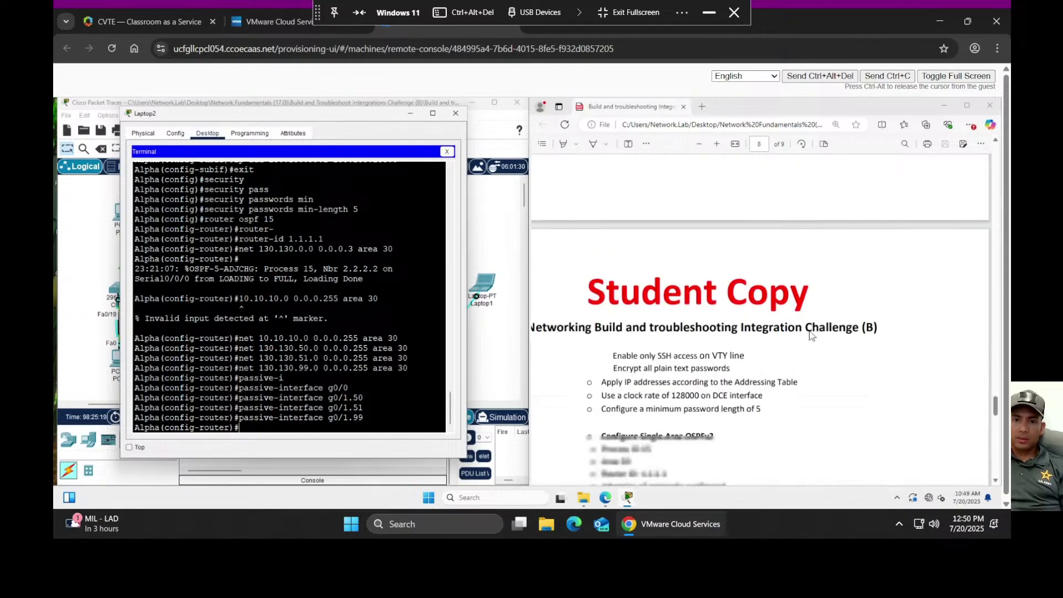
pyautogui.scroll(-3, 810, 334)
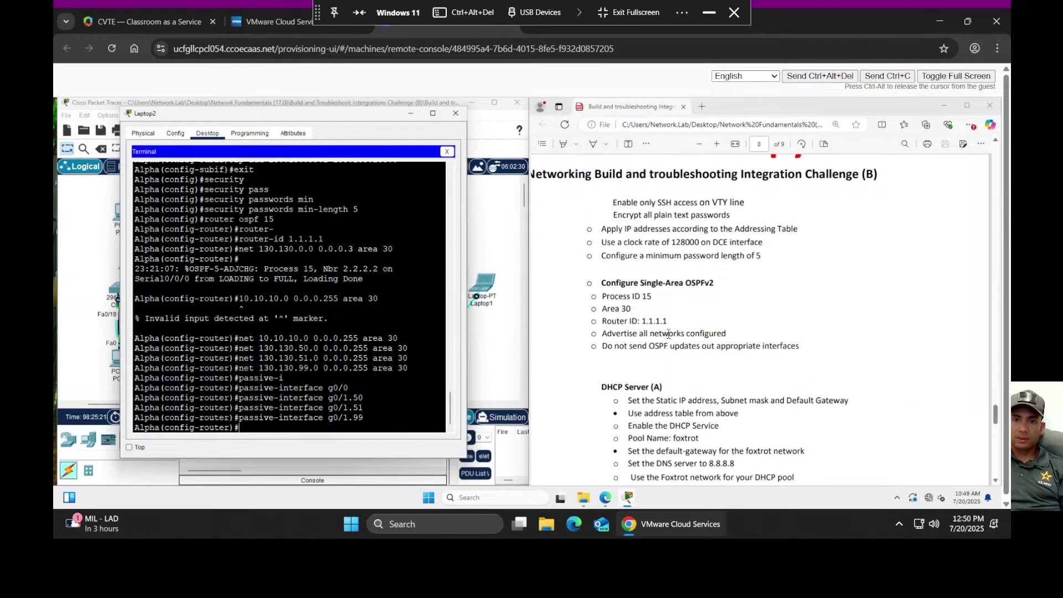
pyautogui.scroll(-2, 728, 346)
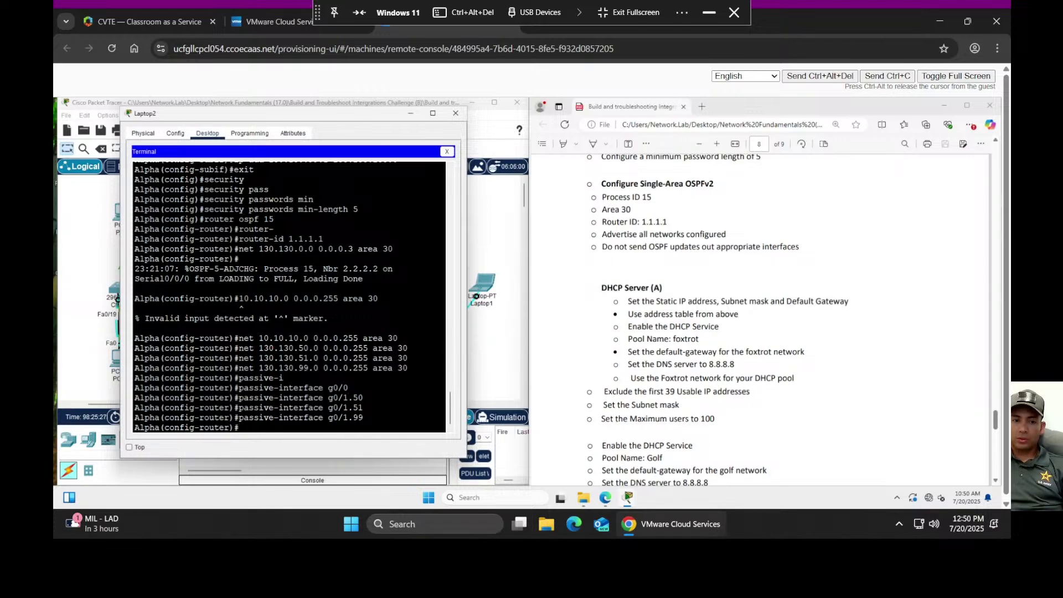
pyautogui.hotkey('ctrl', 'z')
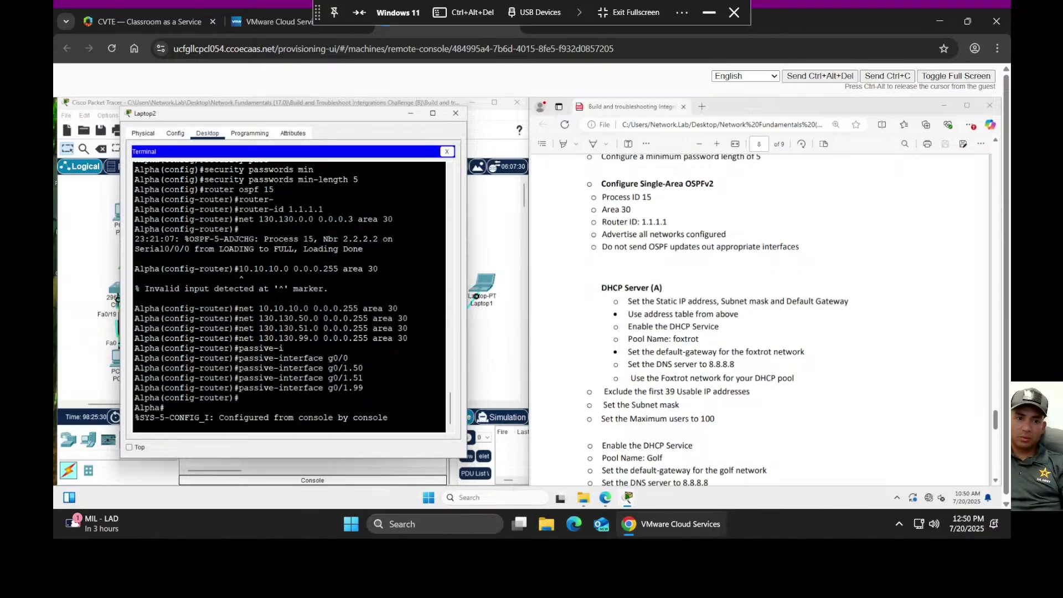
pyautogui.write('copy run start')
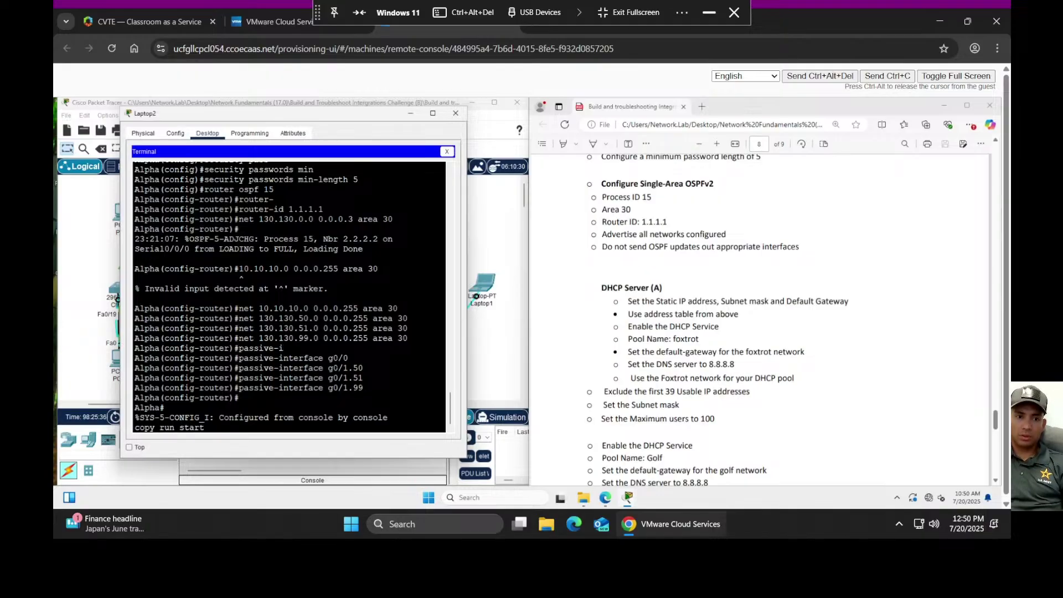
pyautogui.press('Return')
pyautogui.press('Return')
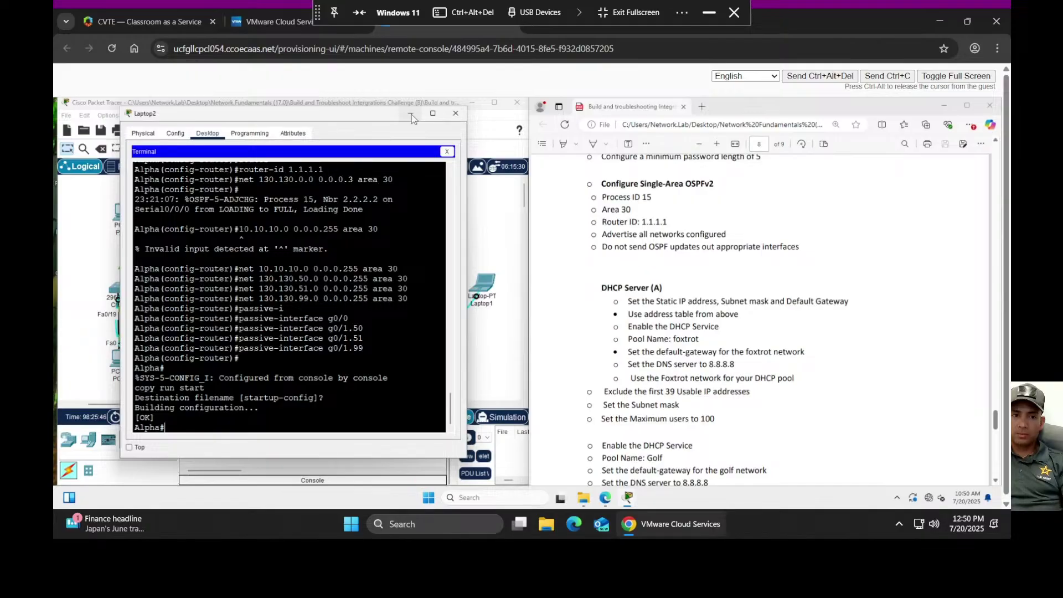
# - Close the Laptop2 terminal and show DHCP Server (A)'s IP Configuration beside the task list
pyautogui.click(457, 115)
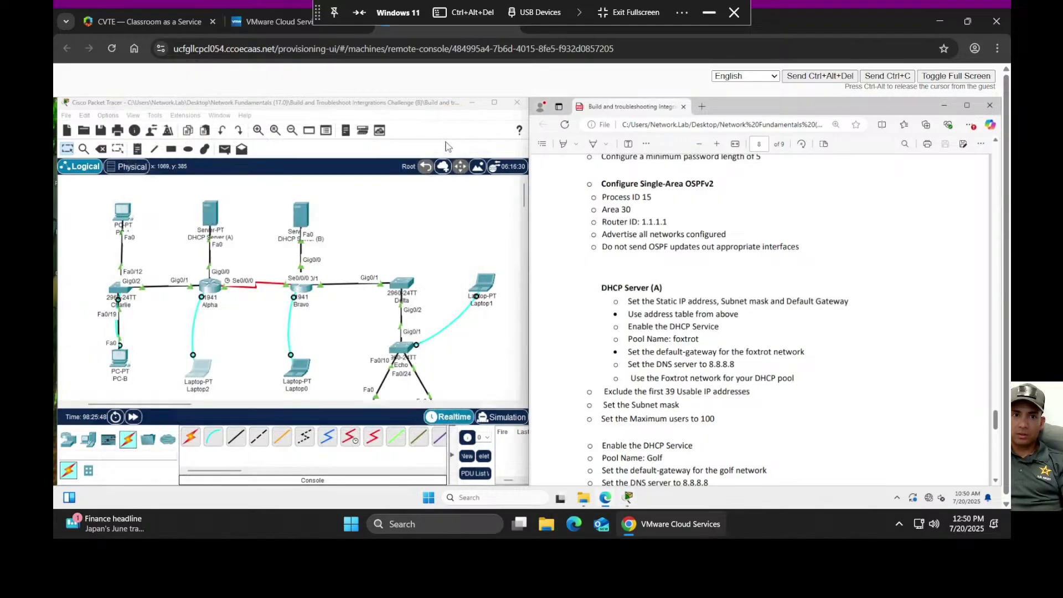
pyautogui.click(215, 222)
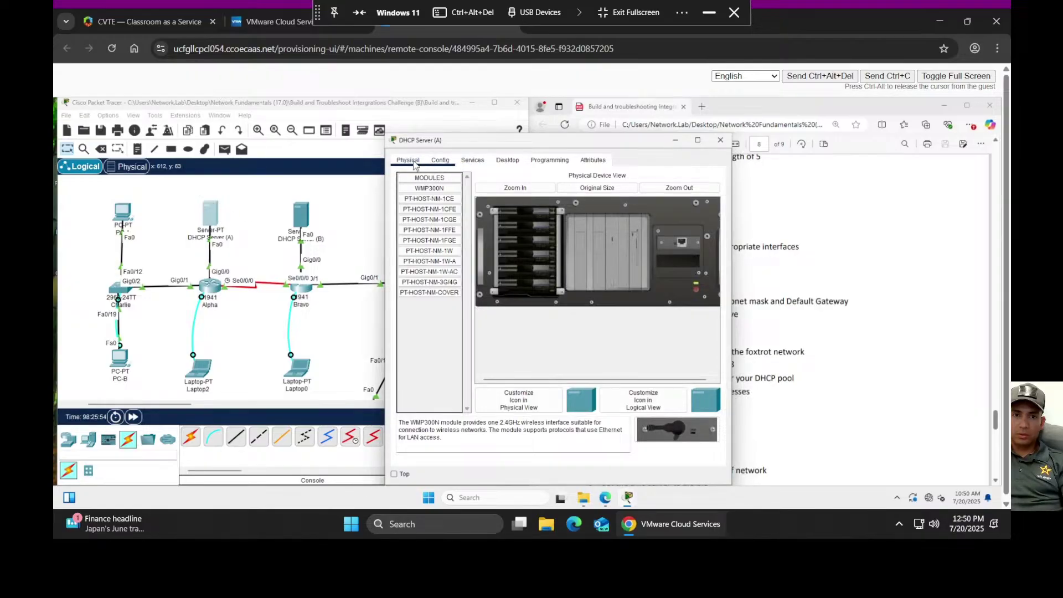
pyautogui.click(504, 164)
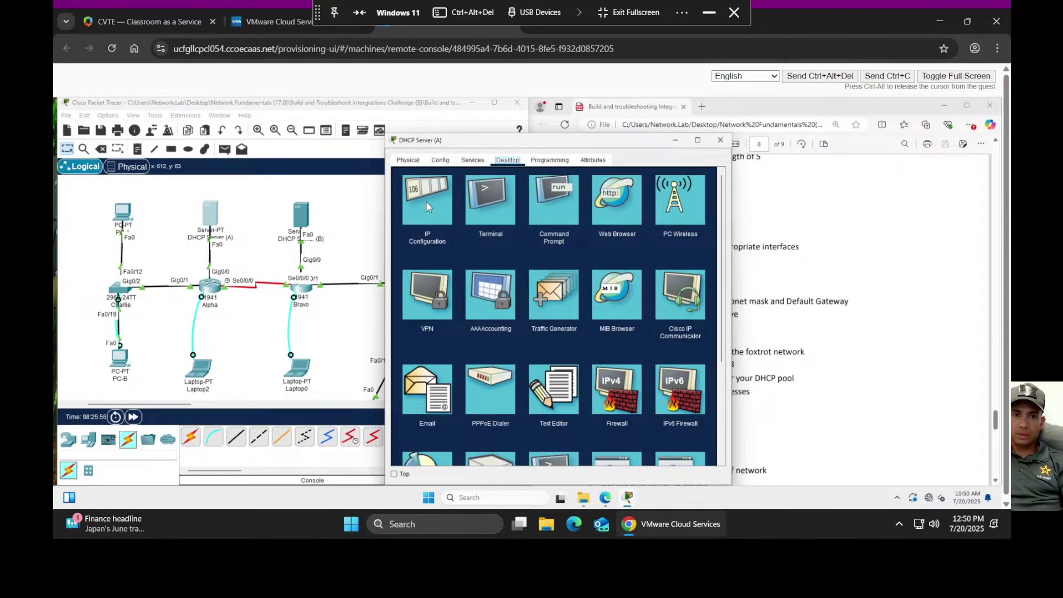
pyautogui.click(426, 201)
pyautogui.moveTo(514, 145); pyautogui.dragTo(268, 139)
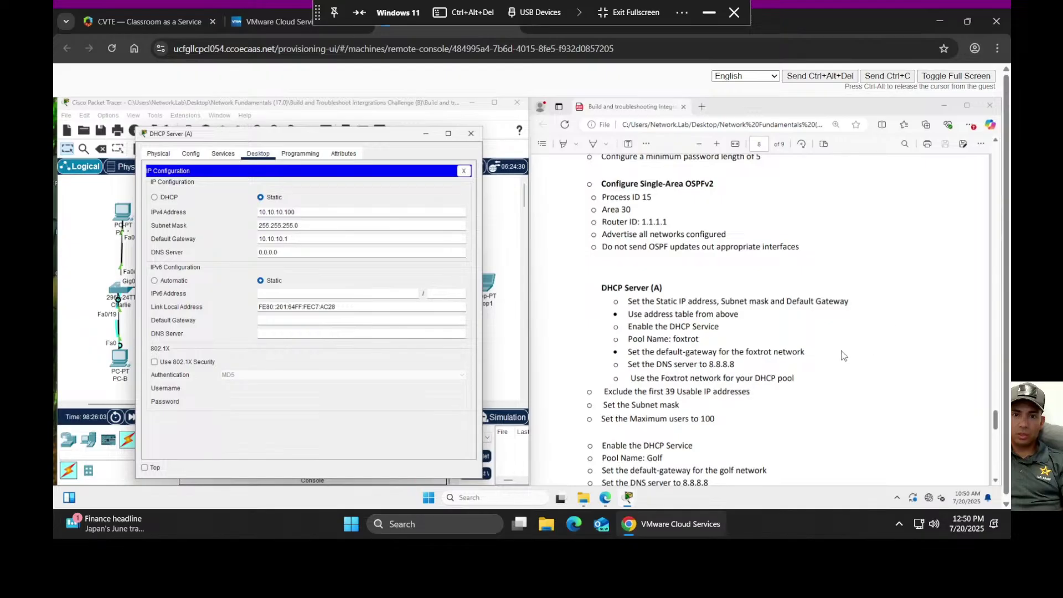
pyautogui.scroll(4, 836, 346)
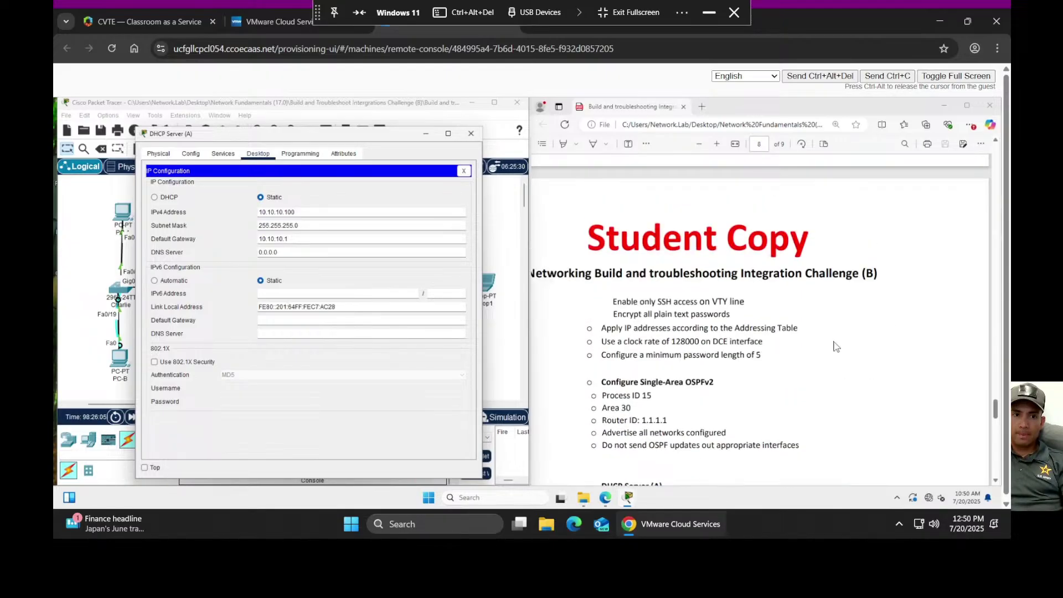
pyautogui.scroll(20, 836, 346)
pyautogui.scroll(20, 836, 346)
pyautogui.scroll(10, 836, 346)
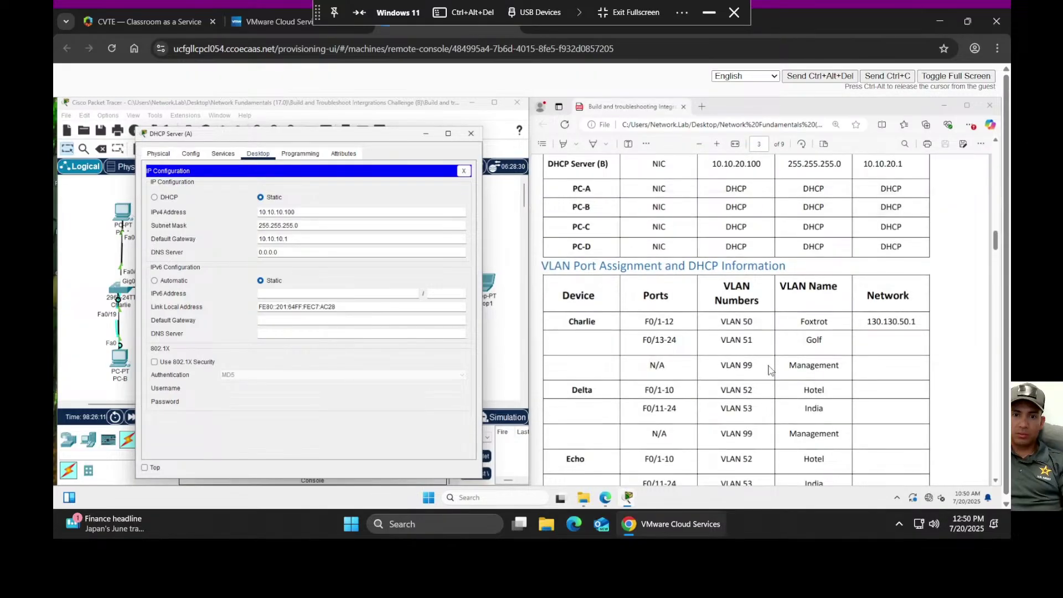
pyautogui.scroll(2, 760, 369)
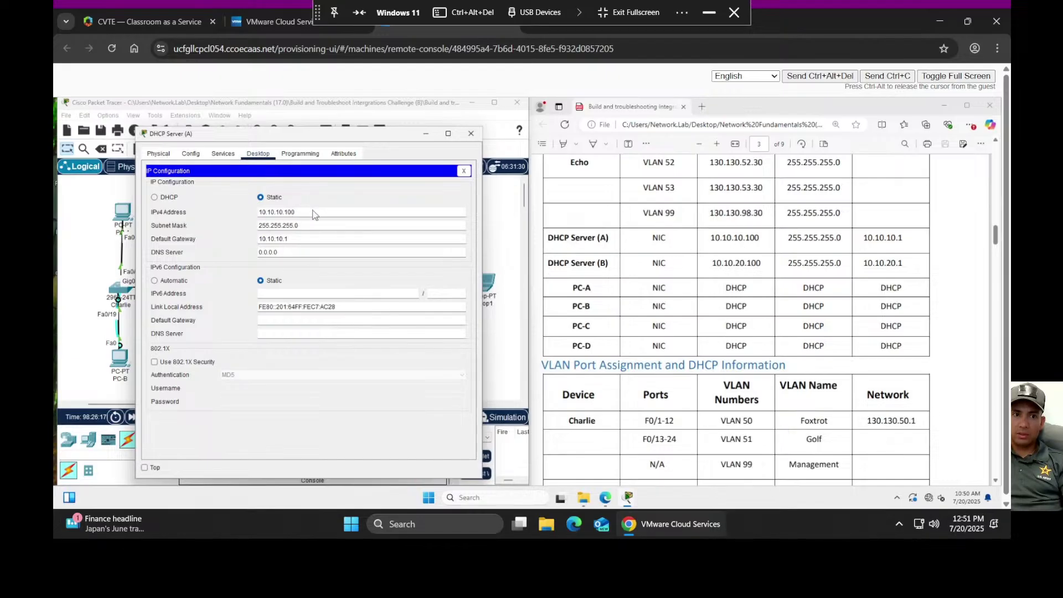
# - Re-enter IPv4 10.10.10.100 and verify mask 255.255.255.0 and gateway 10.10.10.1 against the addressing table
pyautogui.doubleClick(286, 211)
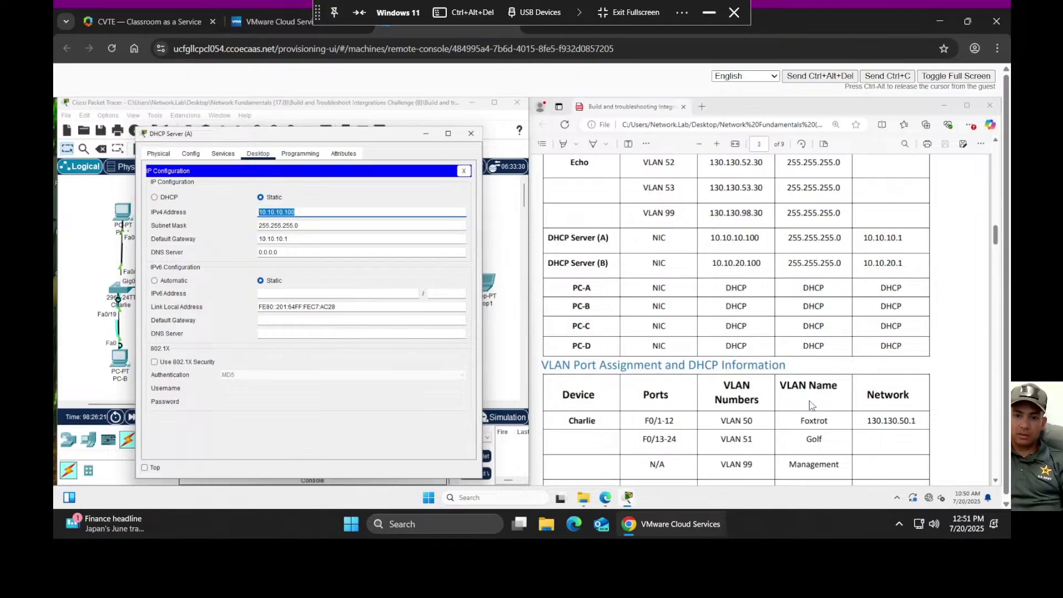
pyautogui.press('BackSpace')
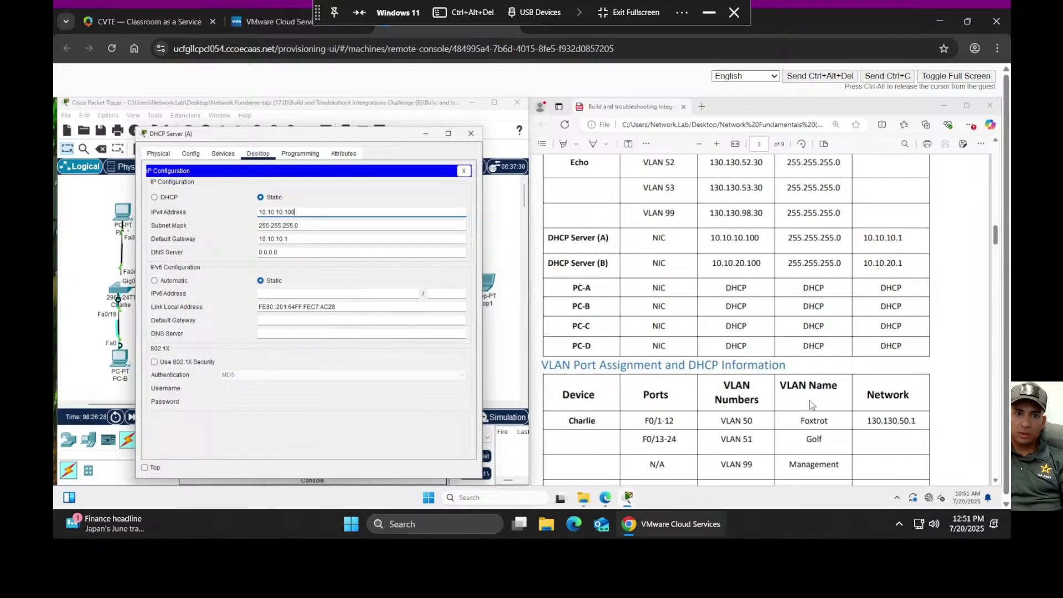
pyautogui.press('Tab')
pyautogui.press('Tab')
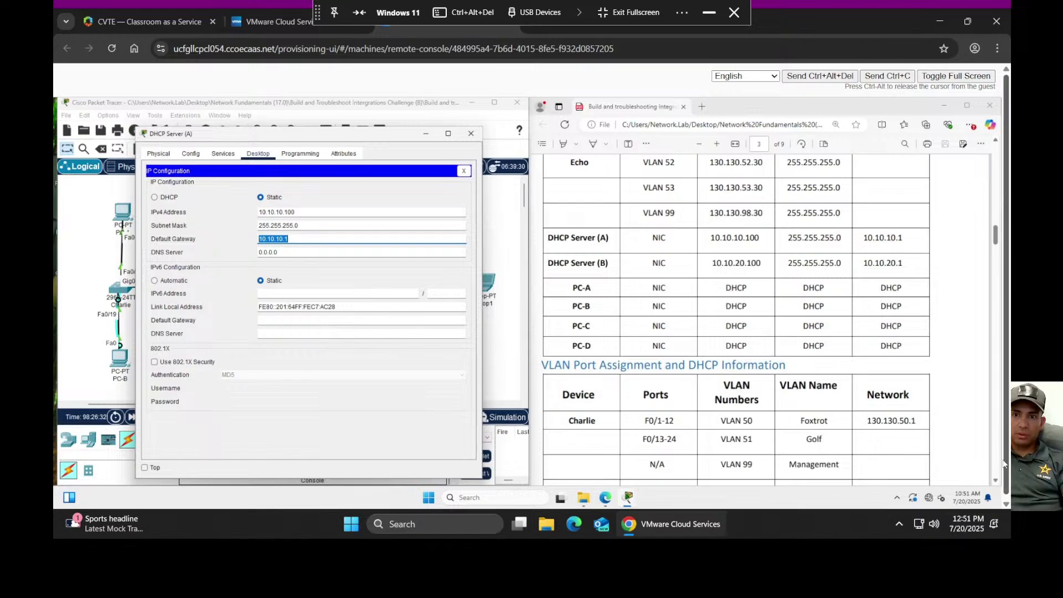
pyautogui.scroll(10, 678, 308)
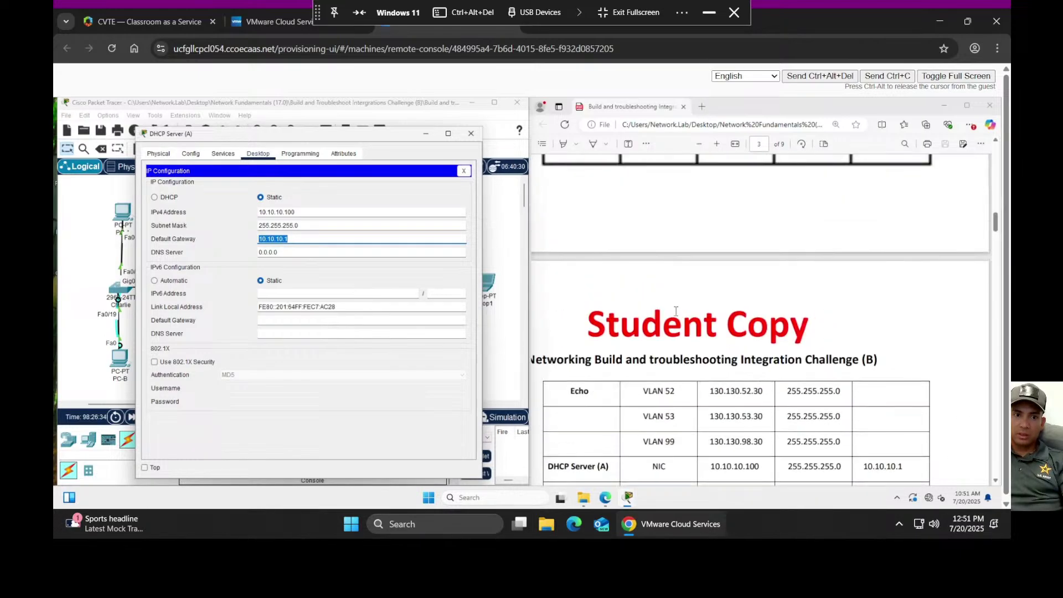
pyautogui.scroll(5, 671, 348)
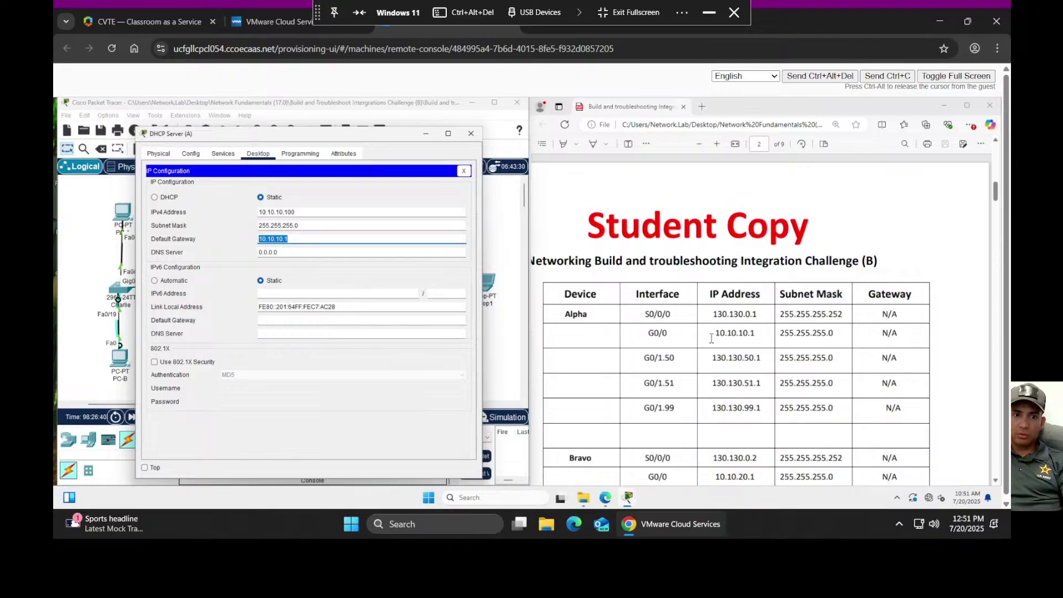
pyautogui.moveTo(372, 139); pyautogui.dragTo(691, 148)
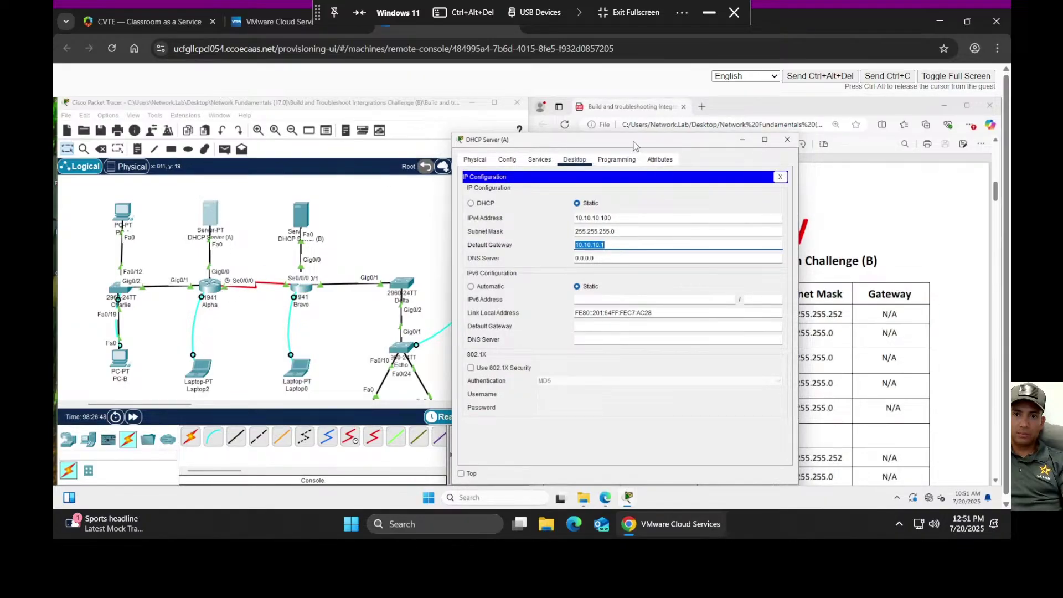
pyautogui.moveTo(632, 144); pyautogui.dragTo(306, 119)
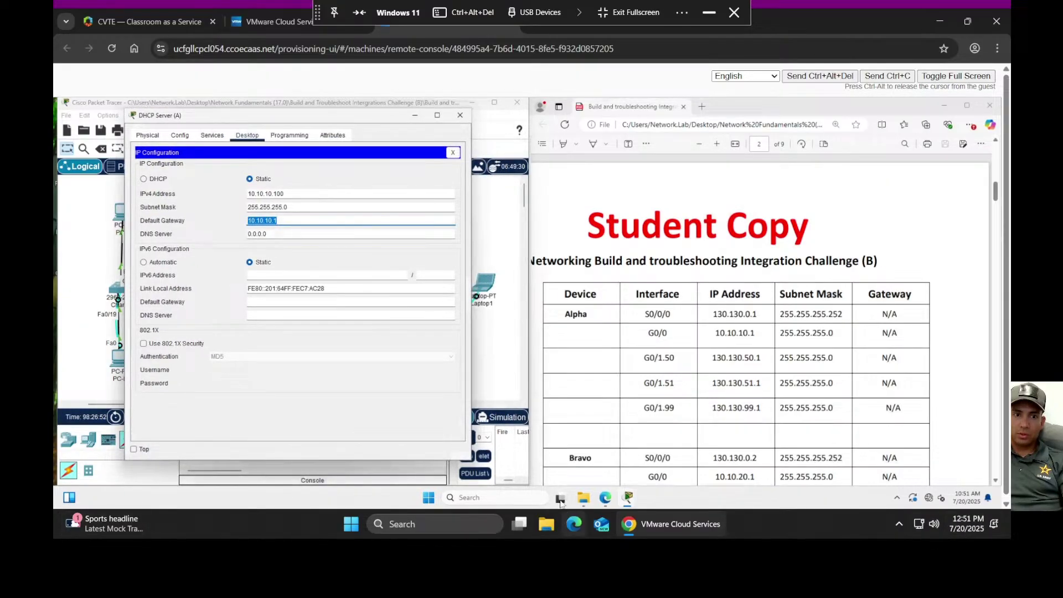
pyautogui.click(311, 222)
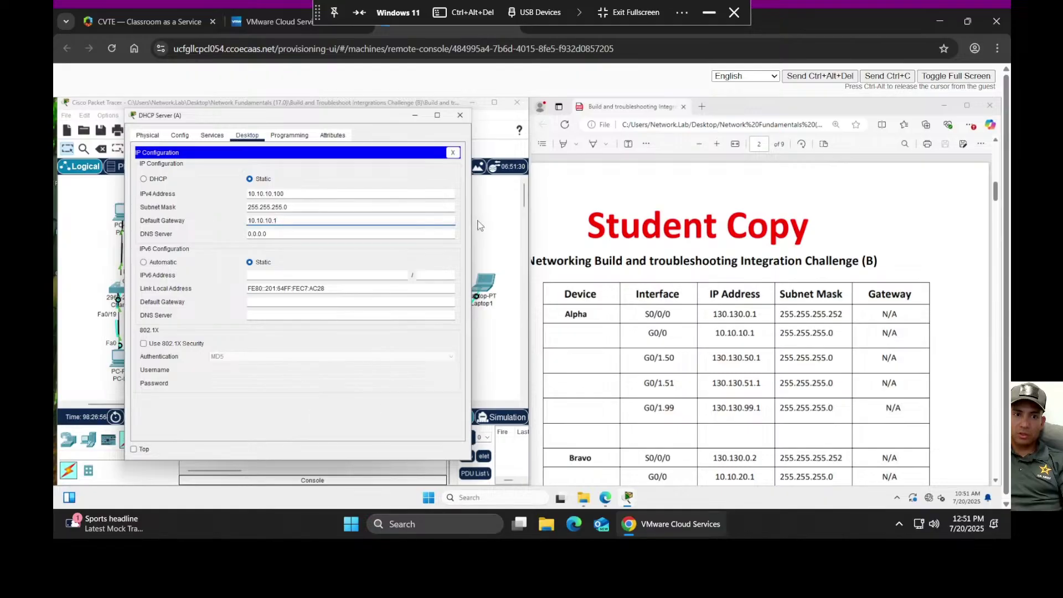
# - Show DHCP Server (A)'s DHCP service and scroll through its pool list
pyautogui.click(212, 135)
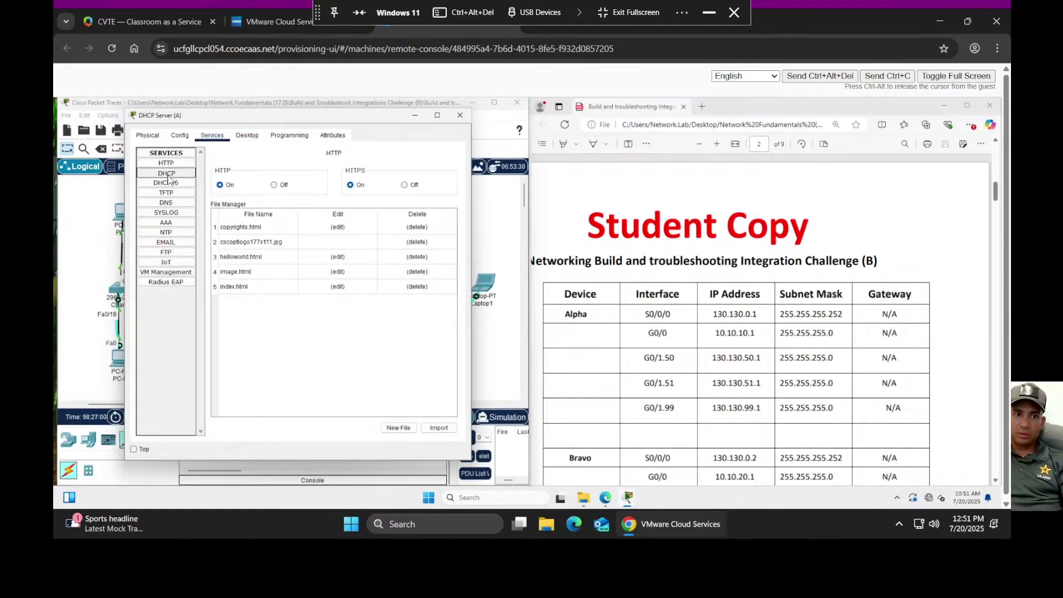
pyautogui.click(166, 173)
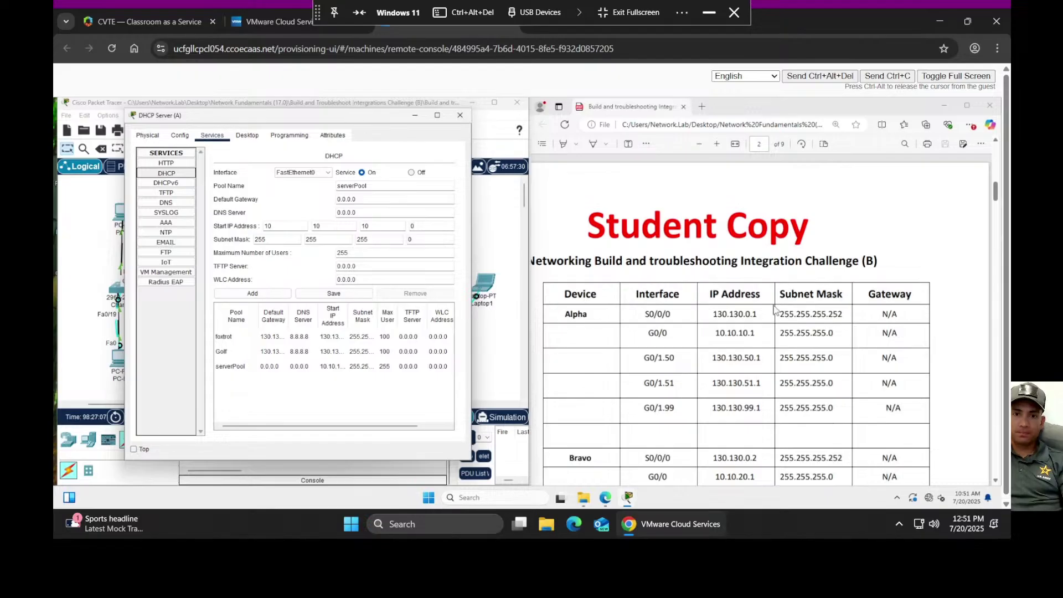
pyautogui.scroll(-10, 769, 310)
pyautogui.scroll(-10, 770, 321)
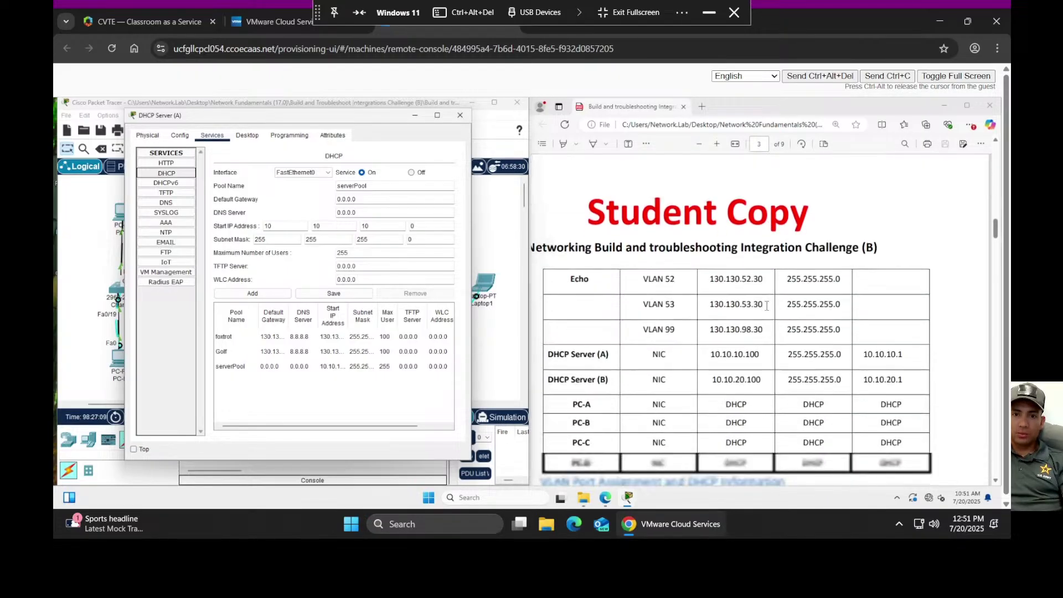
pyautogui.scroll(-5, 781, 338)
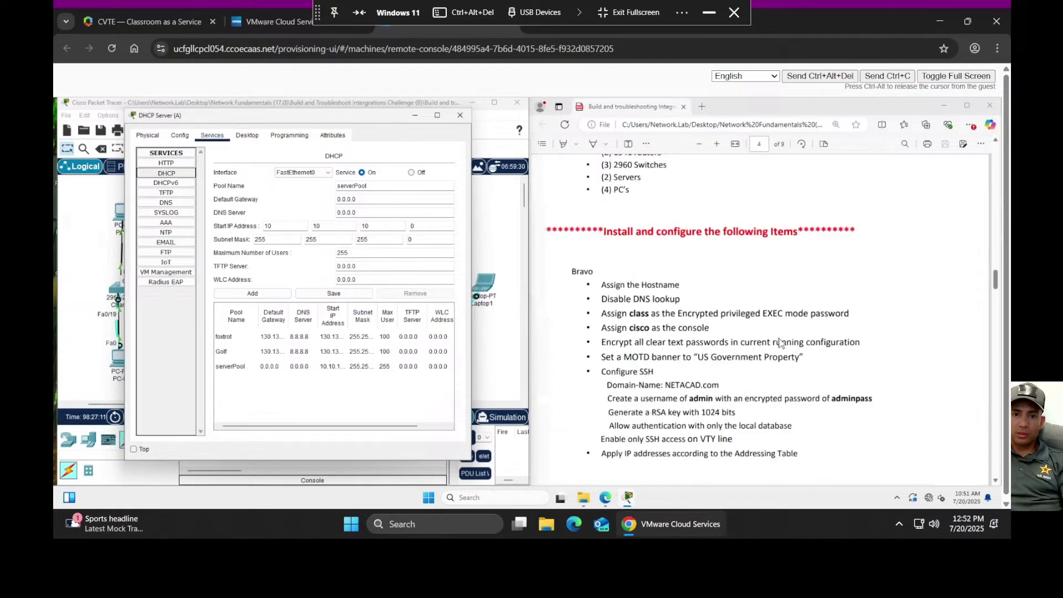
pyautogui.scroll(6, 779, 341)
pyautogui.scroll(4, 779, 341)
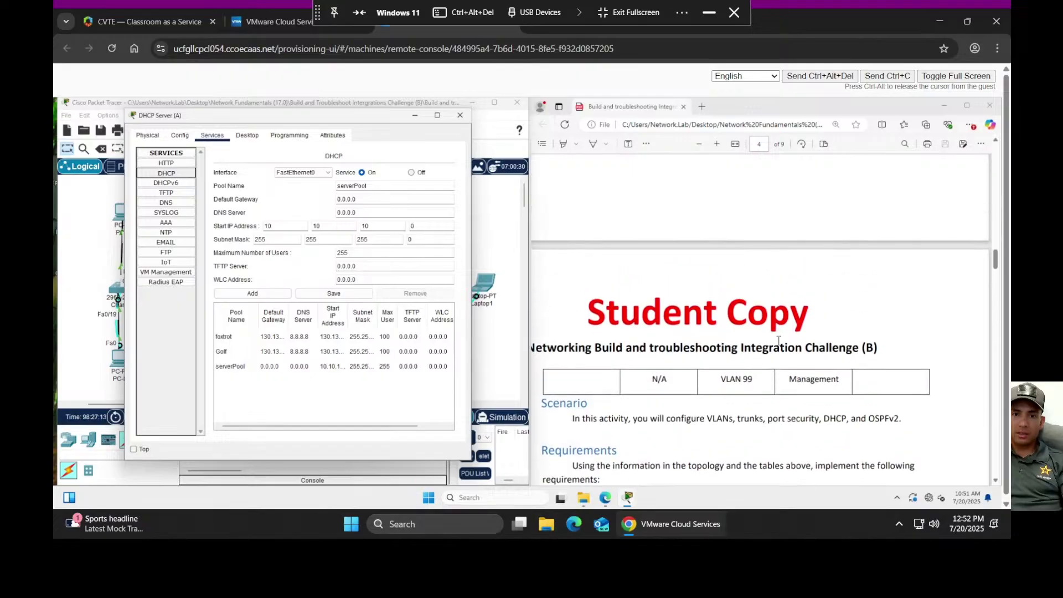
pyautogui.scroll(8, 779, 344)
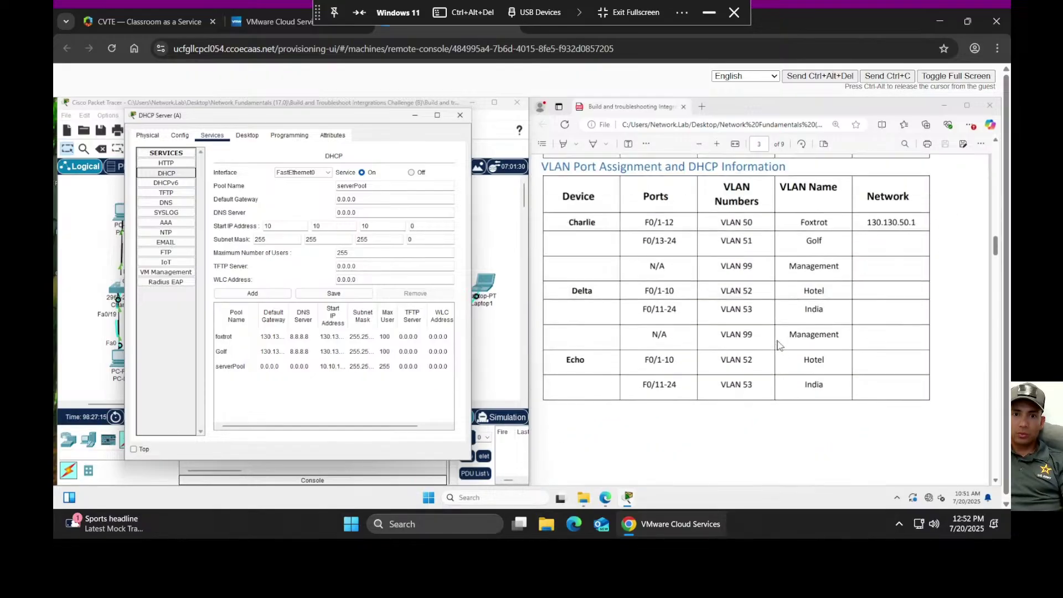
pyautogui.scroll(2, 779, 344)
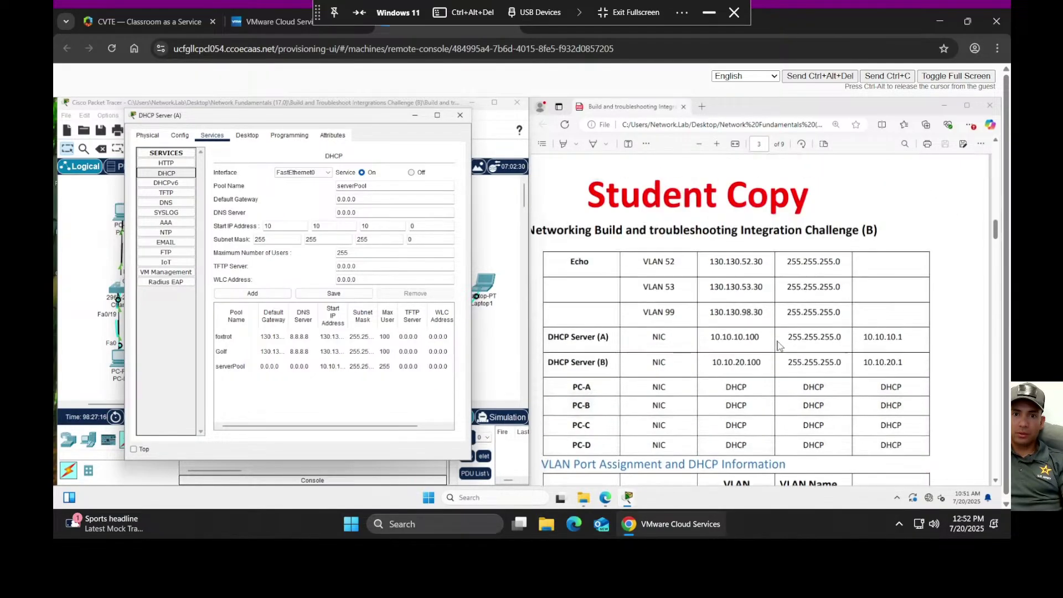
pyautogui.scroll(-3, 747, 353)
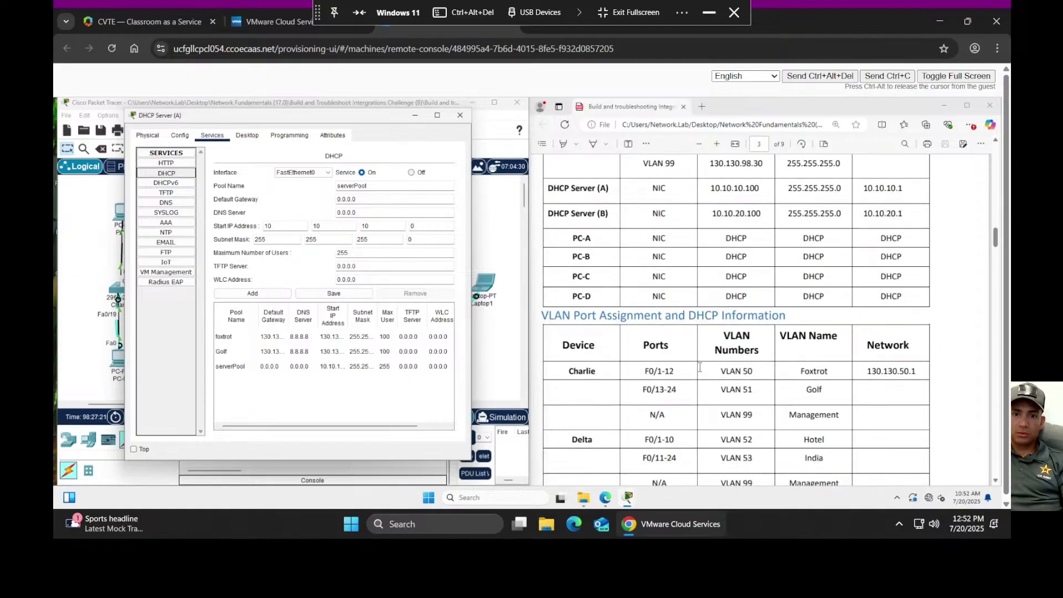
pyautogui.scroll(-3, 714, 368)
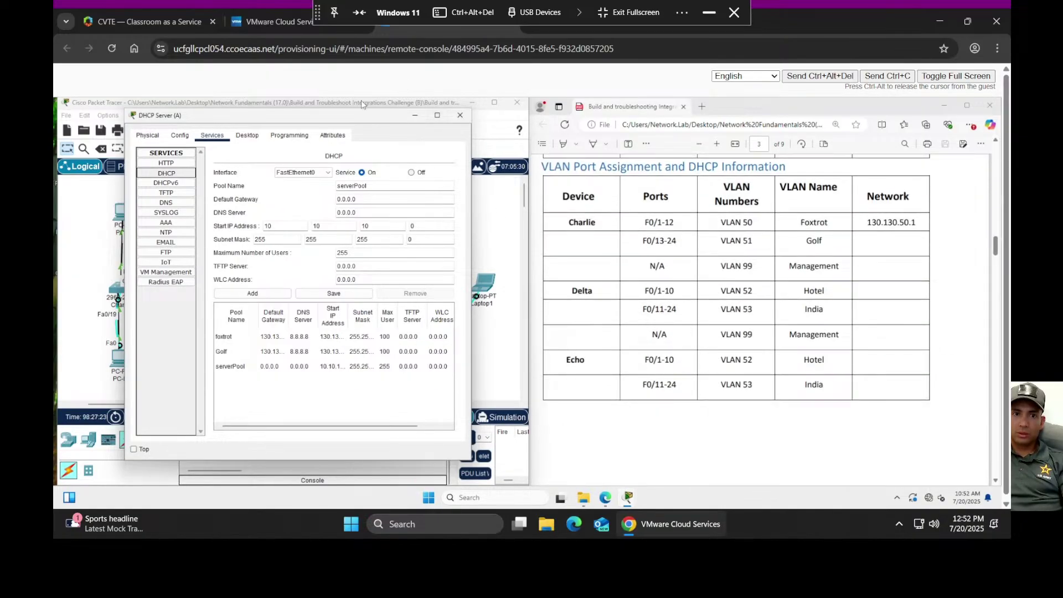
# - Select the foxtrot pool to review its settings, including gateway 130.130.51.2
pyautogui.moveTo(349, 119); pyautogui.dragTo(531, 133)
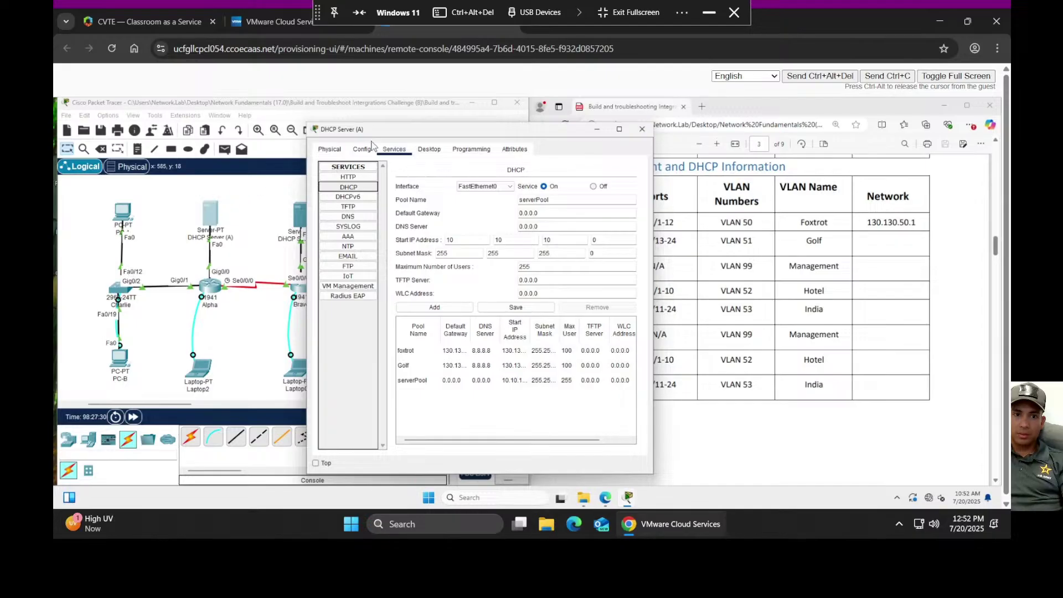
pyautogui.moveTo(377, 129); pyautogui.dragTo(487, 130)
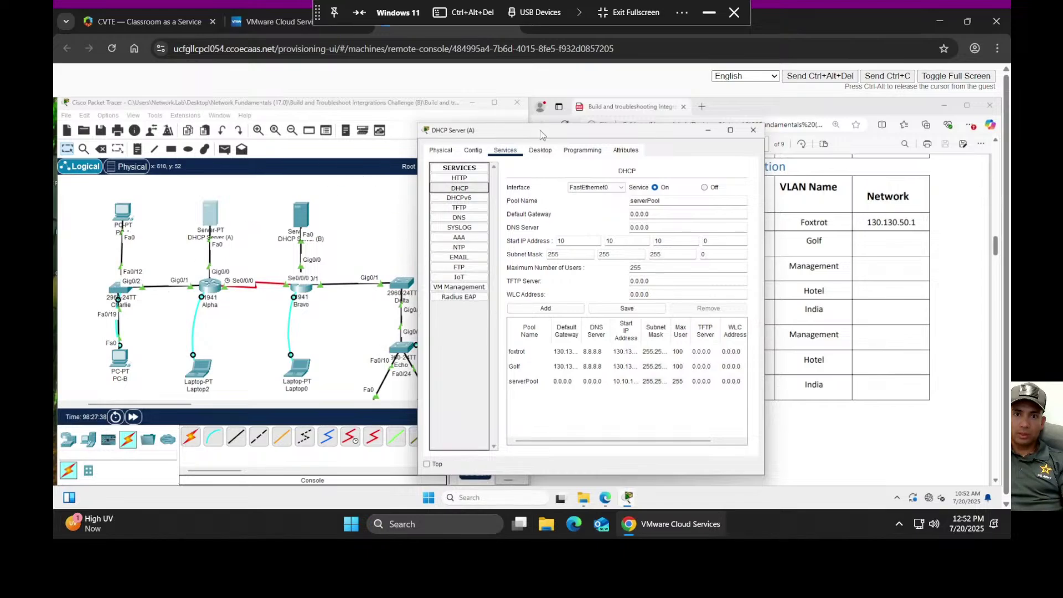
pyautogui.moveTo(537, 136); pyautogui.dragTo(405, 149)
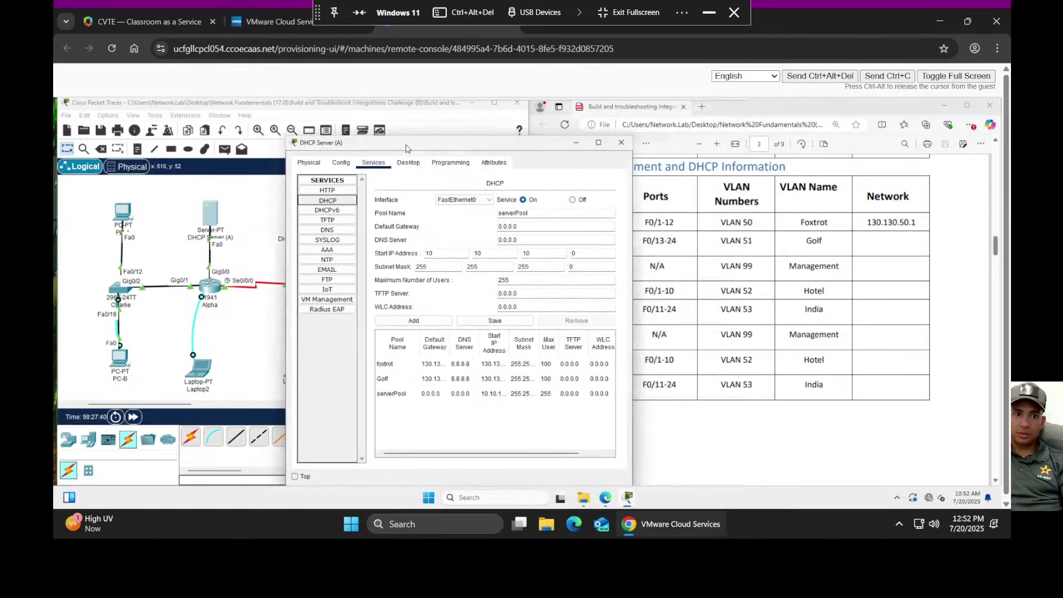
pyautogui.moveTo(457, 148); pyautogui.dragTo(304, 143)
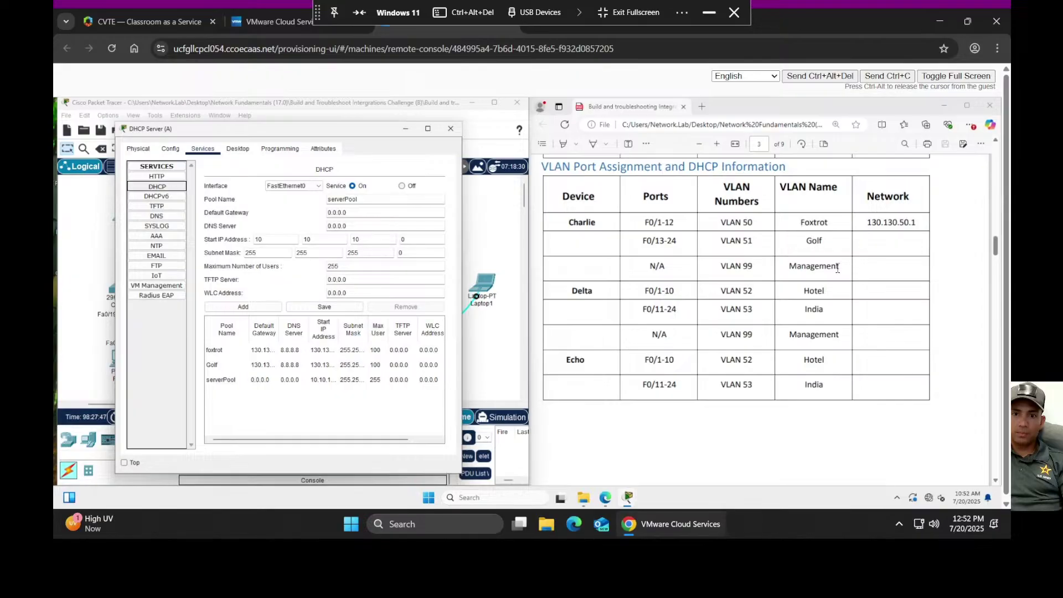
pyautogui.click(382, 231)
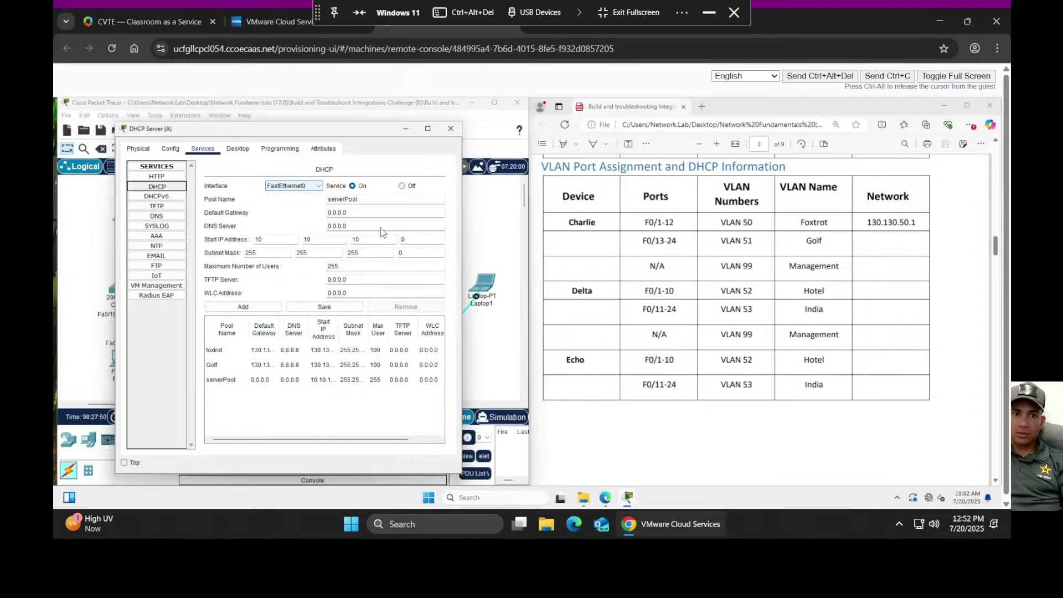
pyautogui.click(267, 352)
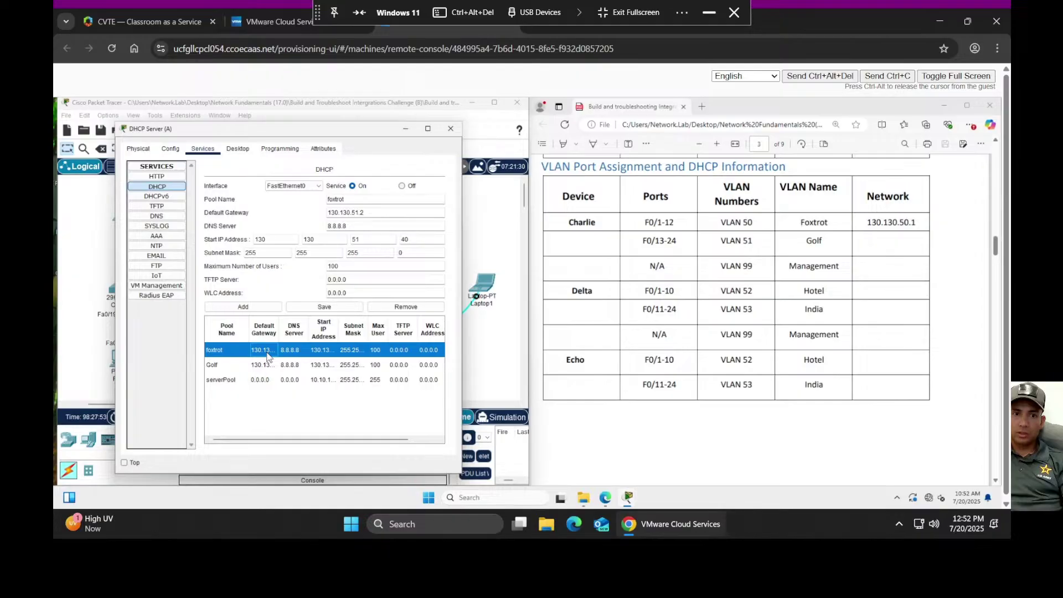
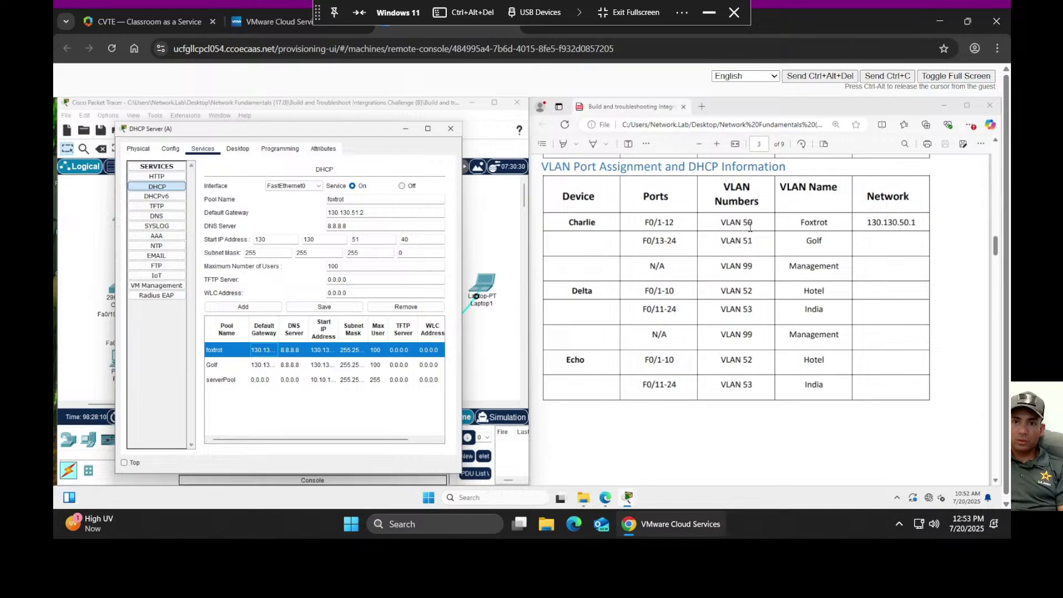
# - Change the foxtrot pool's default gateway from 130.130.51.2 to 130.130.50.1
pyautogui.scroll(3, 764, 251)
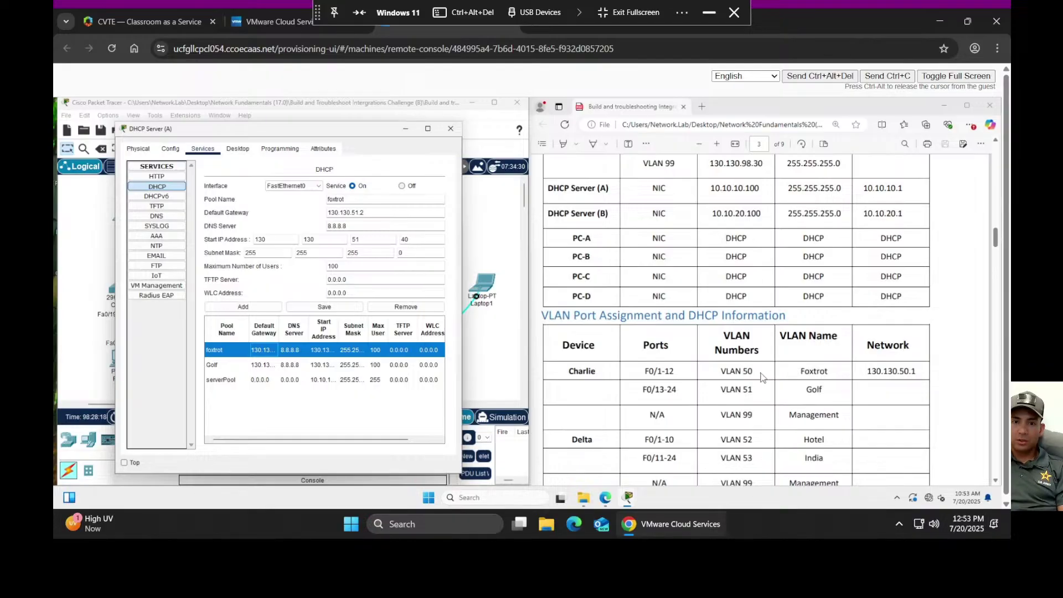
pyautogui.scroll(1, 761, 375)
pyautogui.scroll(6, 762, 377)
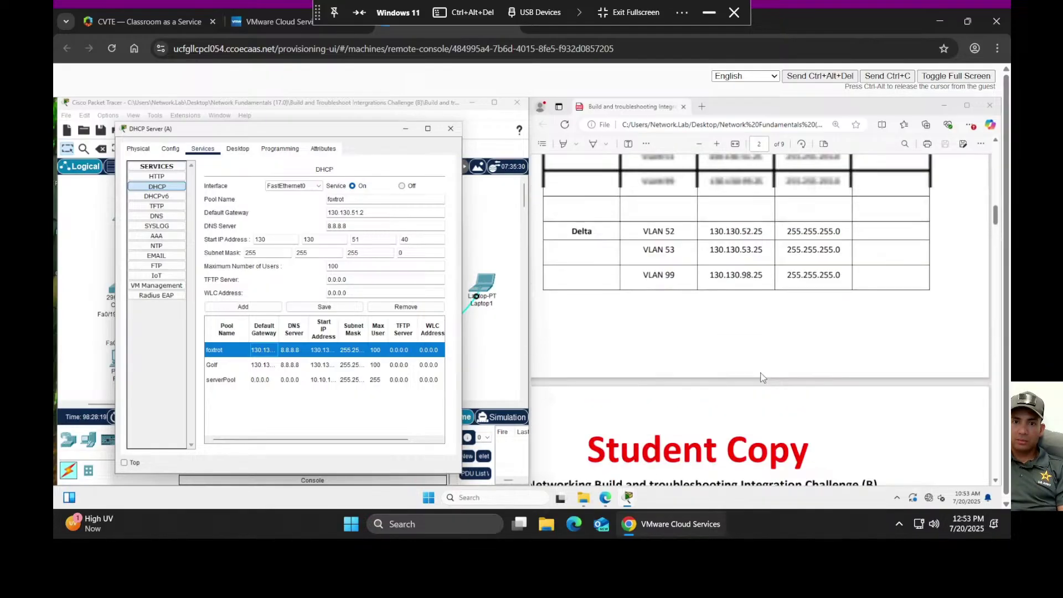
pyautogui.scroll(2, 759, 366)
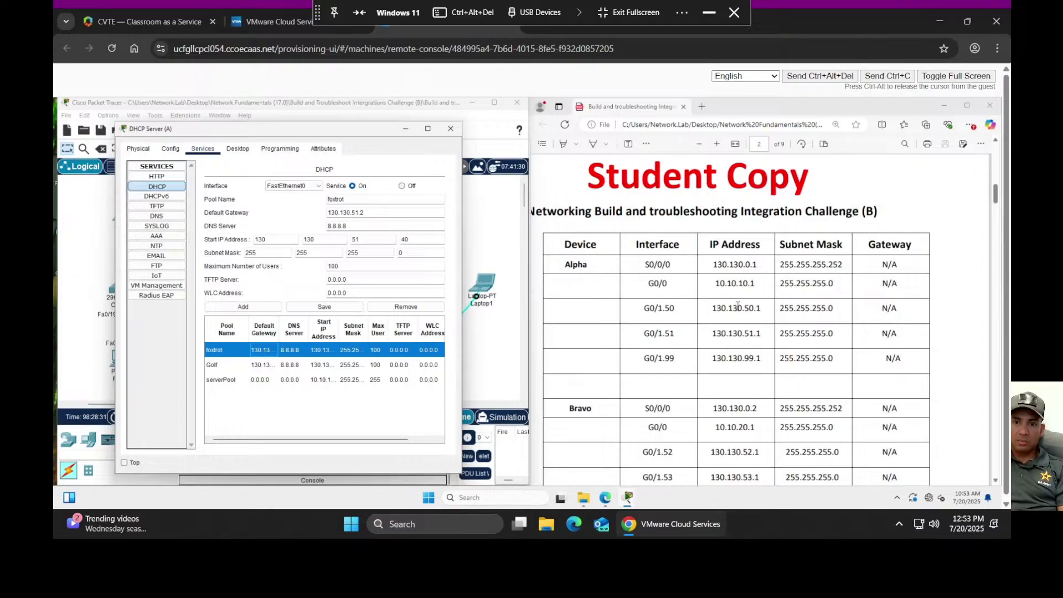
pyautogui.click(361, 213)
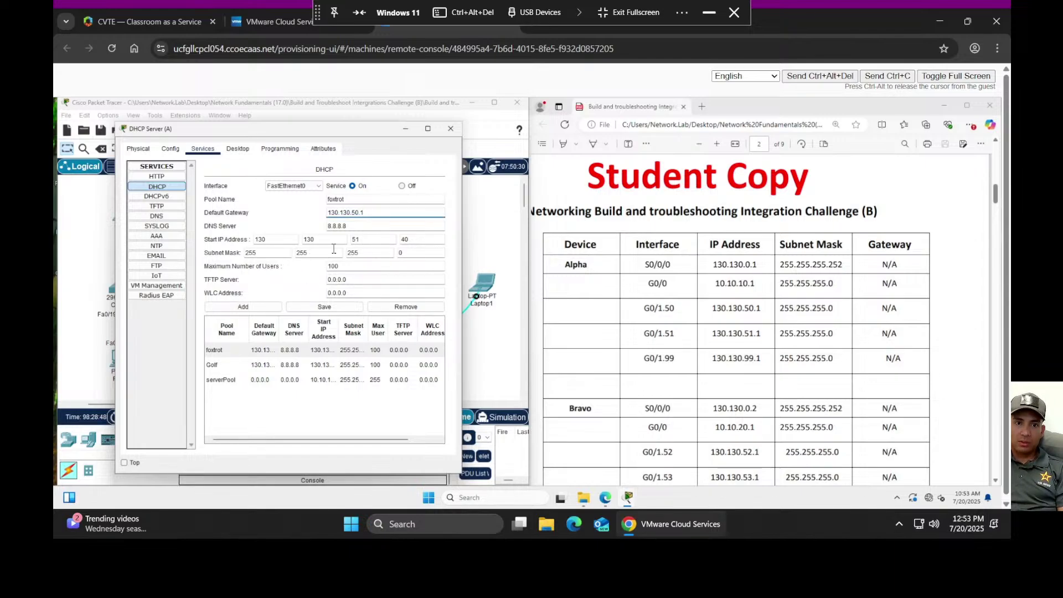
# - Change the third octet of foxtrot's start address from 51 to 50, giving 130.130.50.40
pyautogui.click(373, 238)
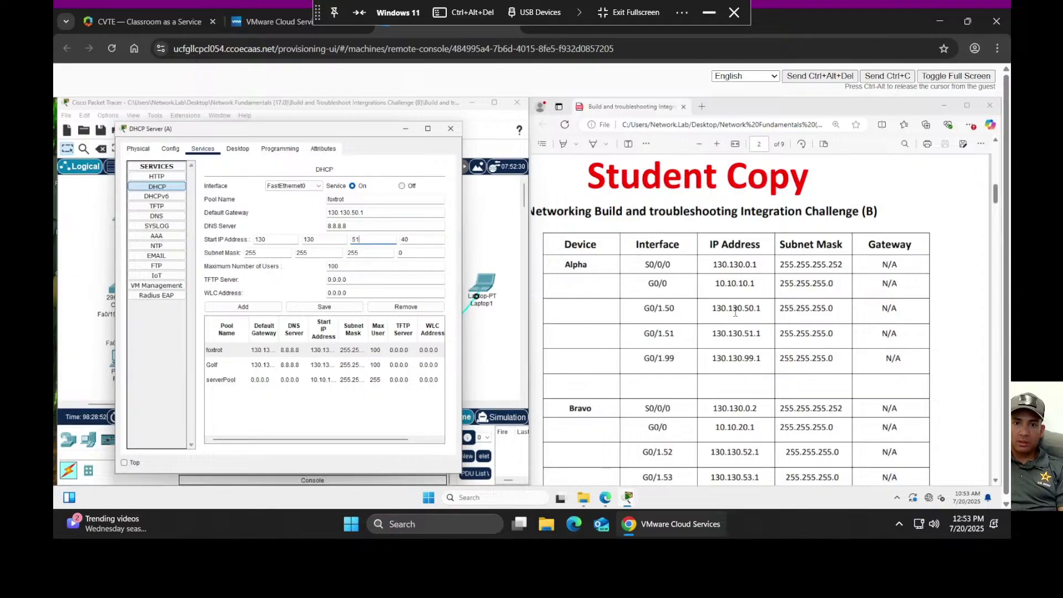
pyautogui.scroll(-15, 735, 313)
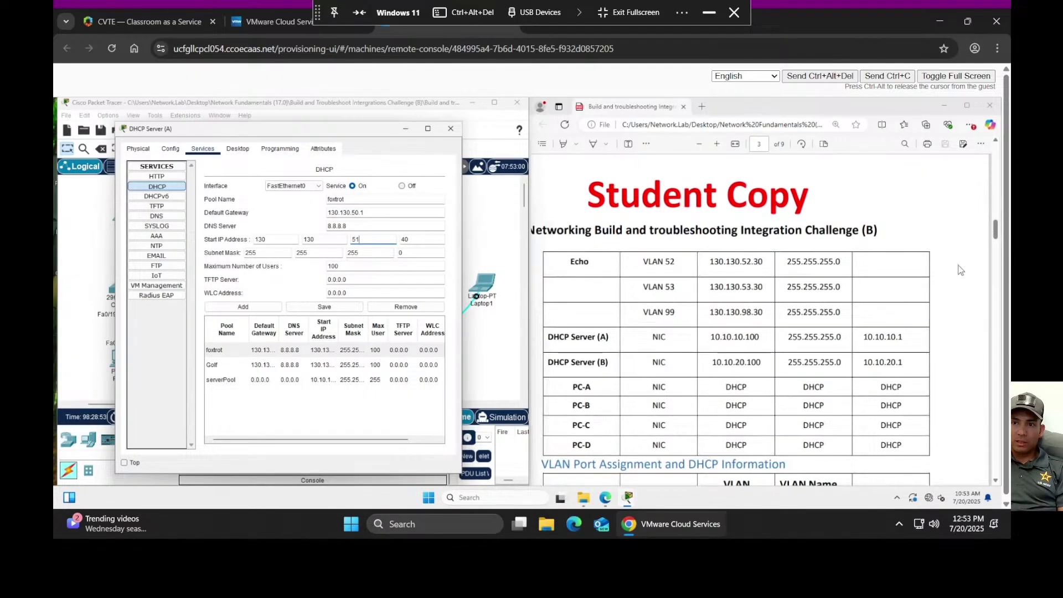
pyautogui.scroll(-20, 955, 274)
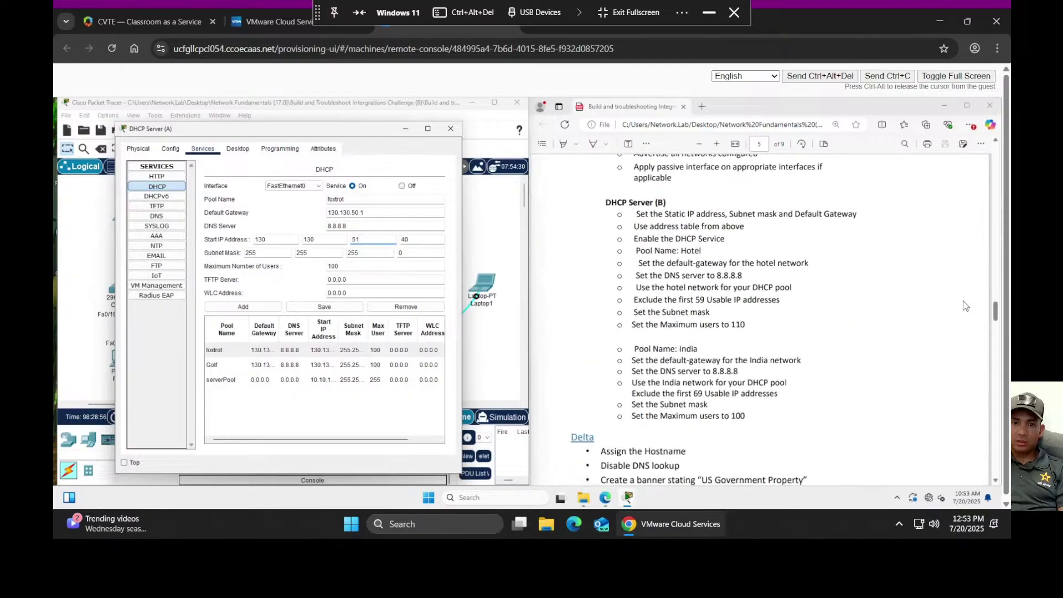
pyautogui.scroll(-10, 965, 305)
pyautogui.scroll(-10, 959, 305)
pyautogui.scroll(-10, 959, 305)
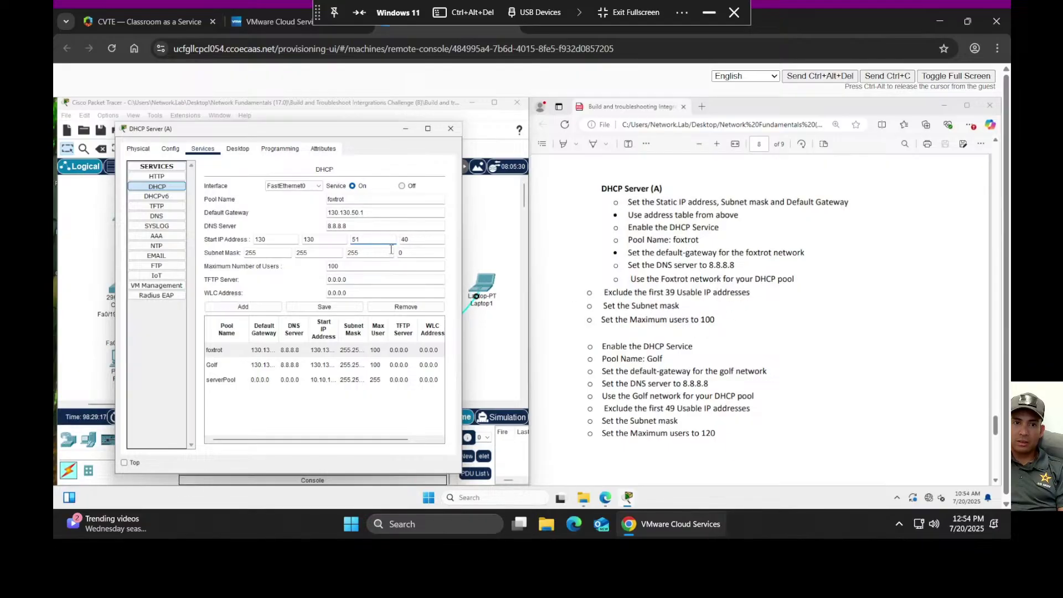
pyautogui.press('BackSpace')
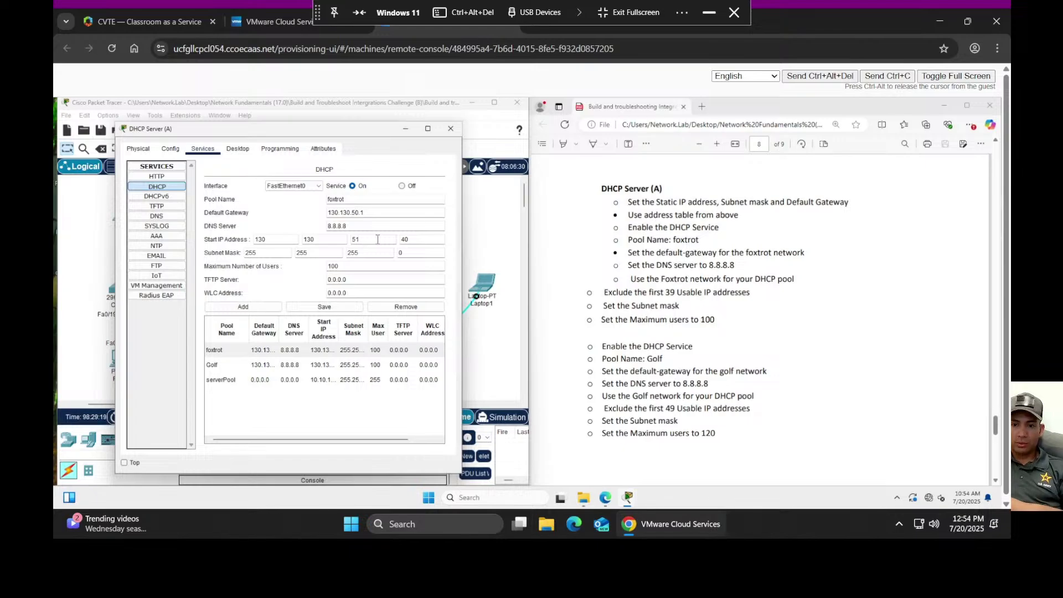
pyautogui.write('0')
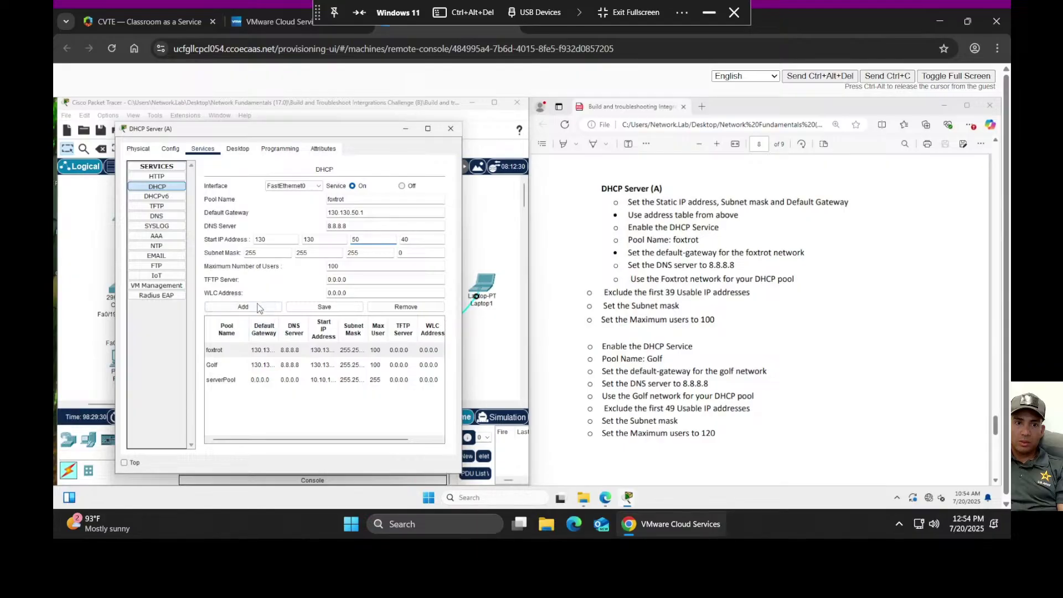
# - Save the foxtrot pool and load the Golf pool (gateway 130.130.51.1, 100 users)
pyautogui.click(338, 309)
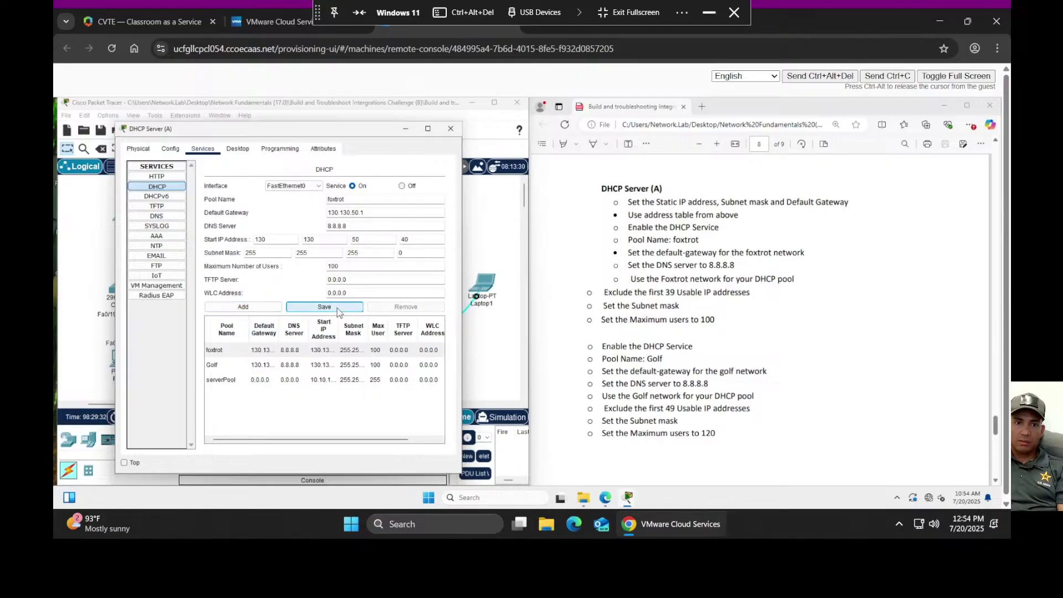
pyautogui.click(338, 307)
pyautogui.click(264, 367)
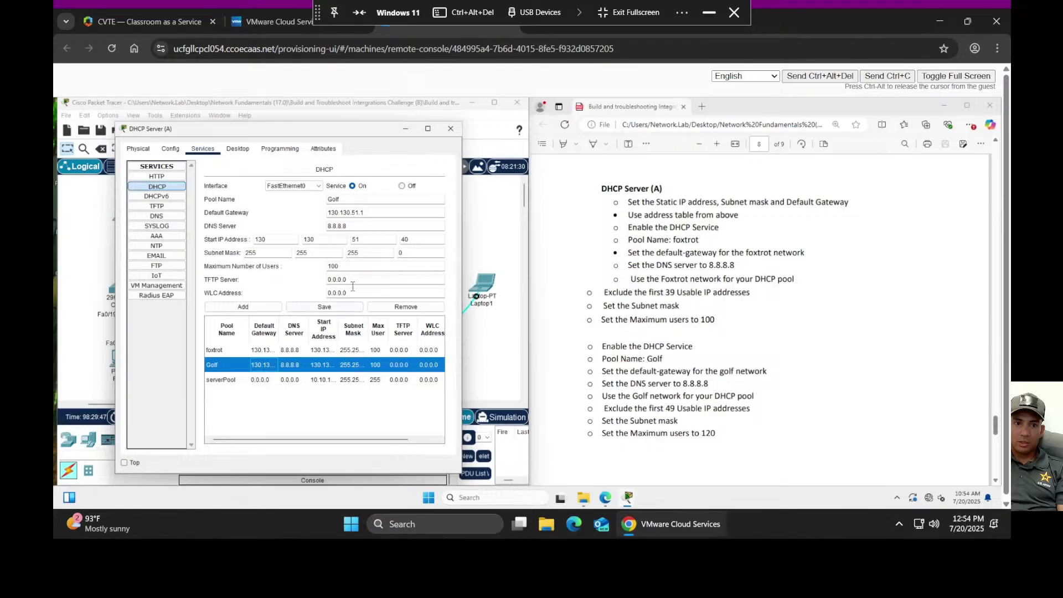
# - Give the Golf pool 120 maximum users and start address 130.130.51.50, then save it
pyautogui.click(347, 266)
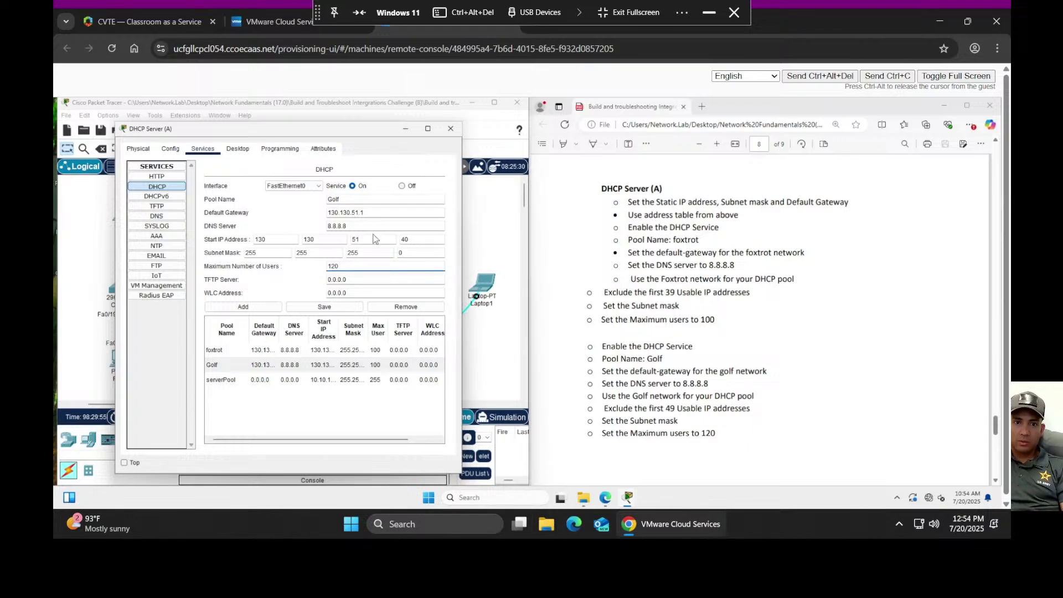
pyautogui.moveTo(418, 239); pyautogui.dragTo(397, 236)
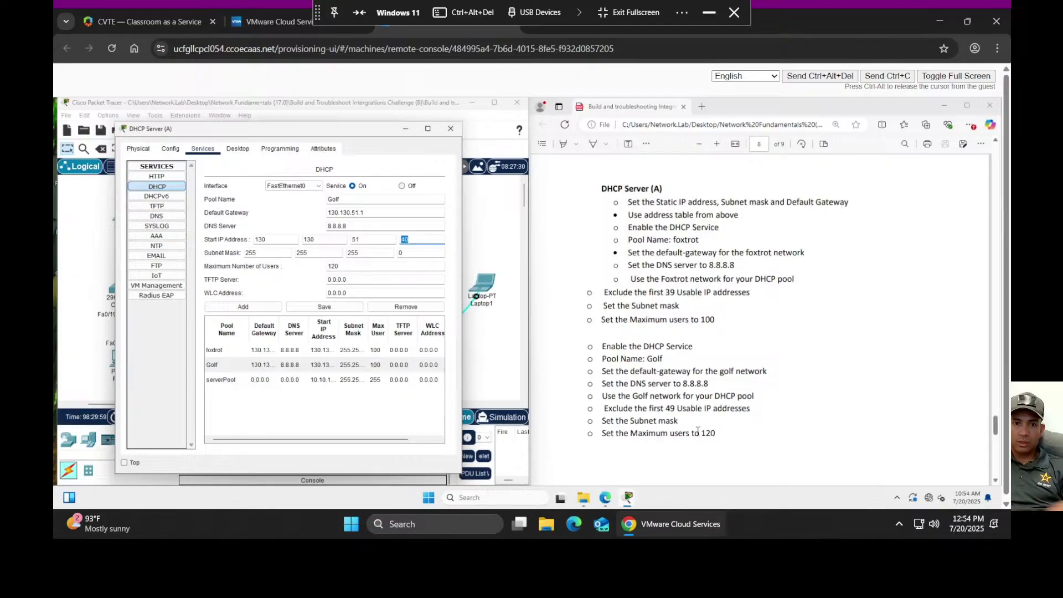
pyautogui.write('5')
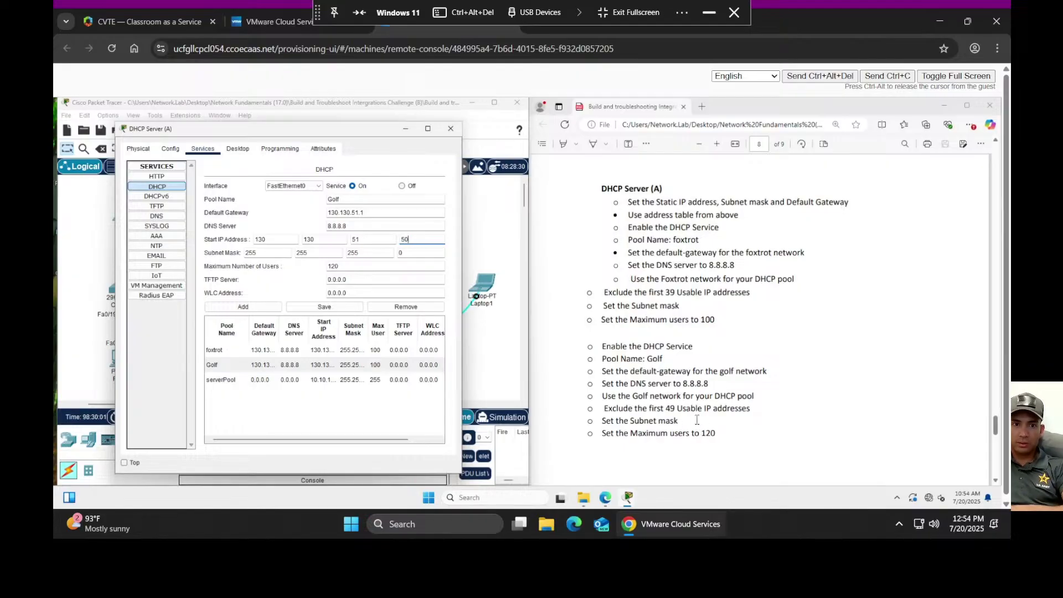
pyautogui.scroll(10, 729, 360)
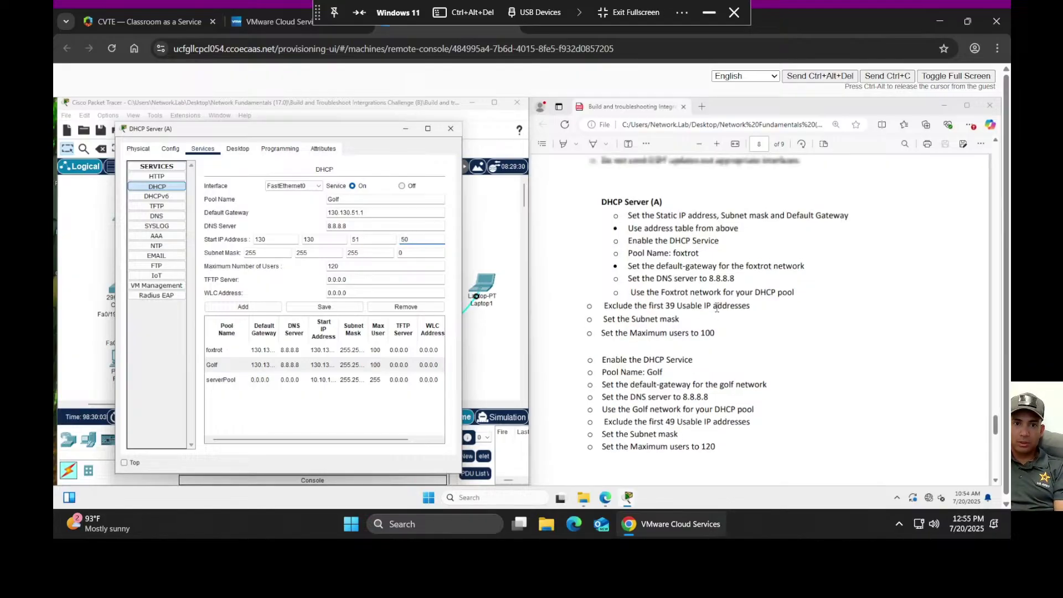
pyautogui.scroll(10, 726, 331)
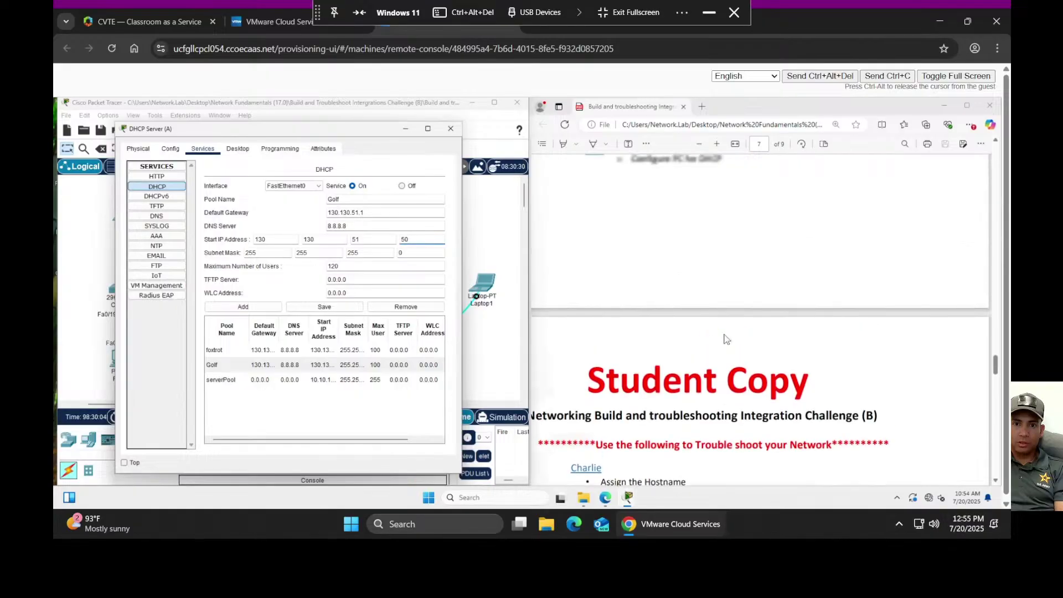
pyautogui.scroll(10, 725, 334)
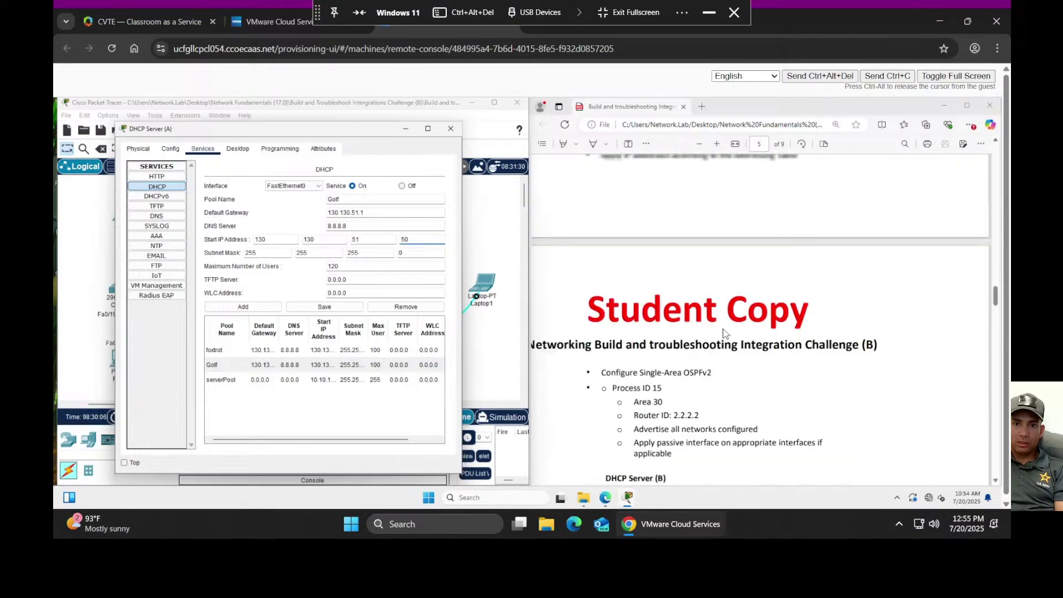
pyautogui.scroll(10, 724, 333)
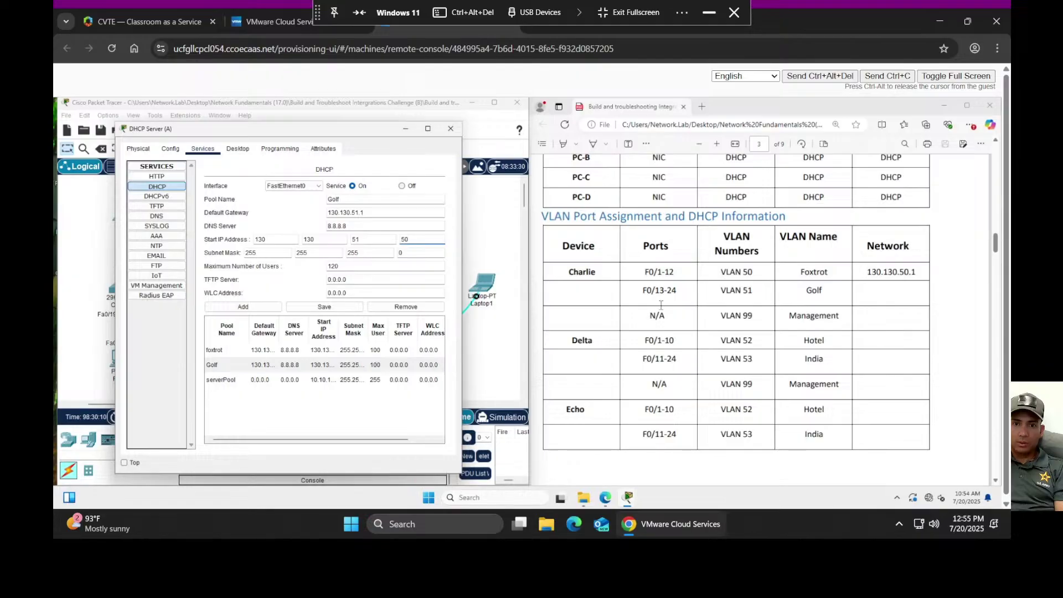
pyautogui.scroll(2, 795, 332)
pyautogui.scroll(20, 792, 335)
pyautogui.scroll(-3, 788, 338)
pyautogui.scroll(-4, 783, 342)
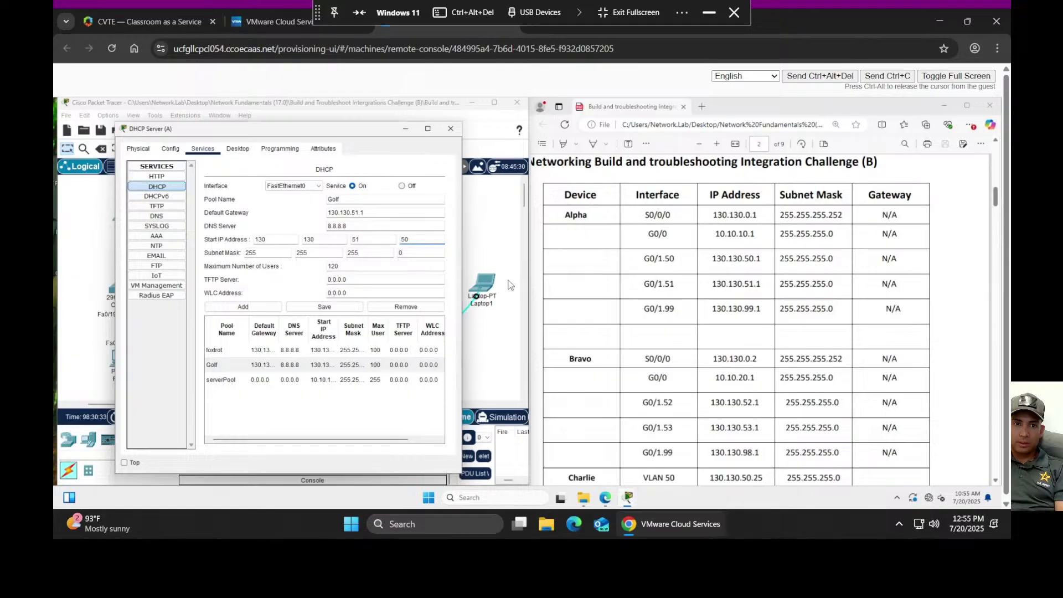
pyautogui.click(319, 310)
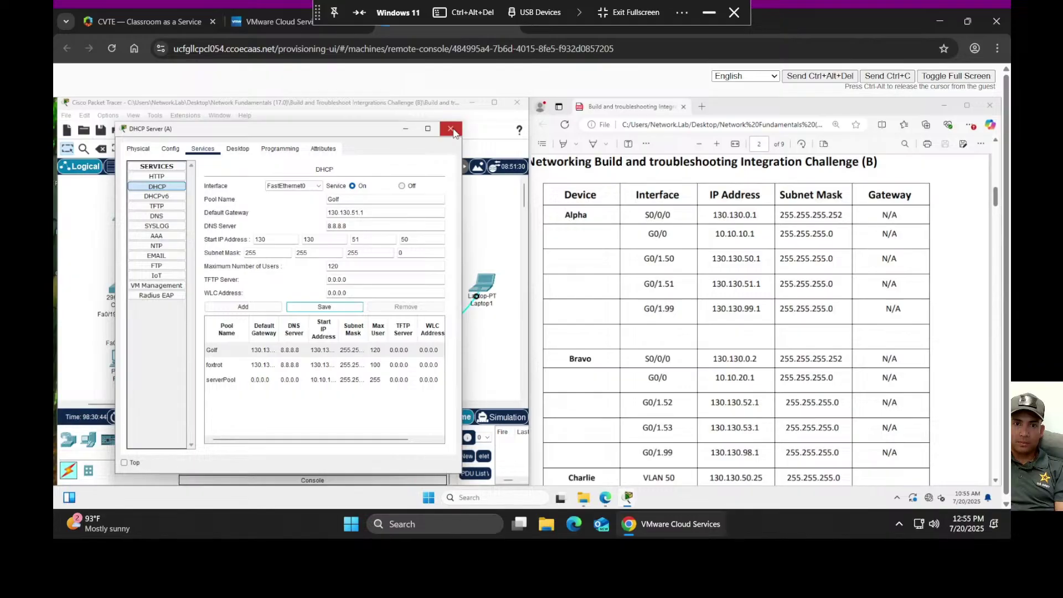
pyautogui.click(451, 130)
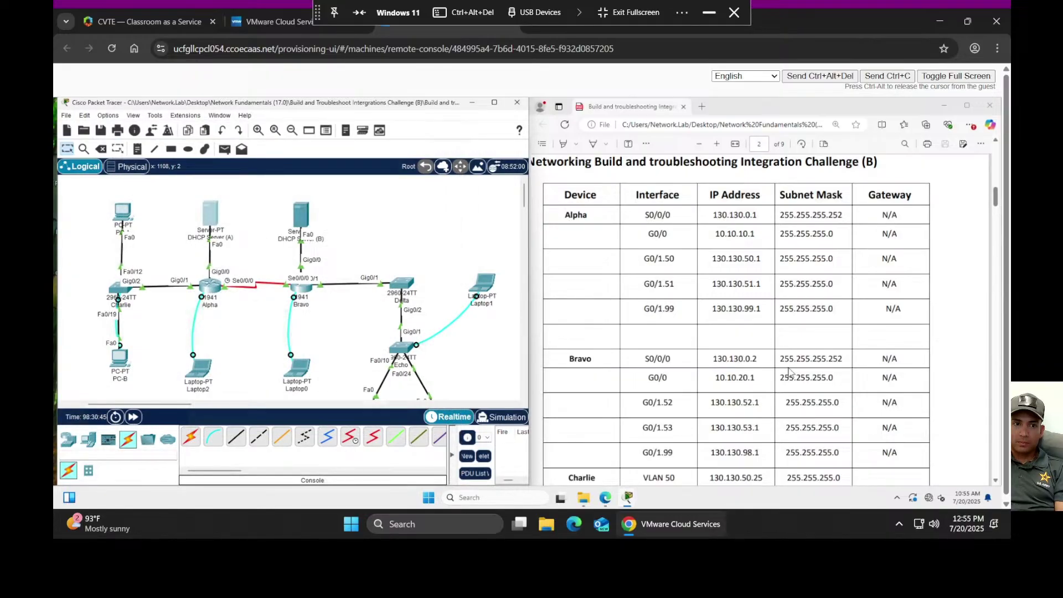
pyautogui.scroll(-15, 789, 347)
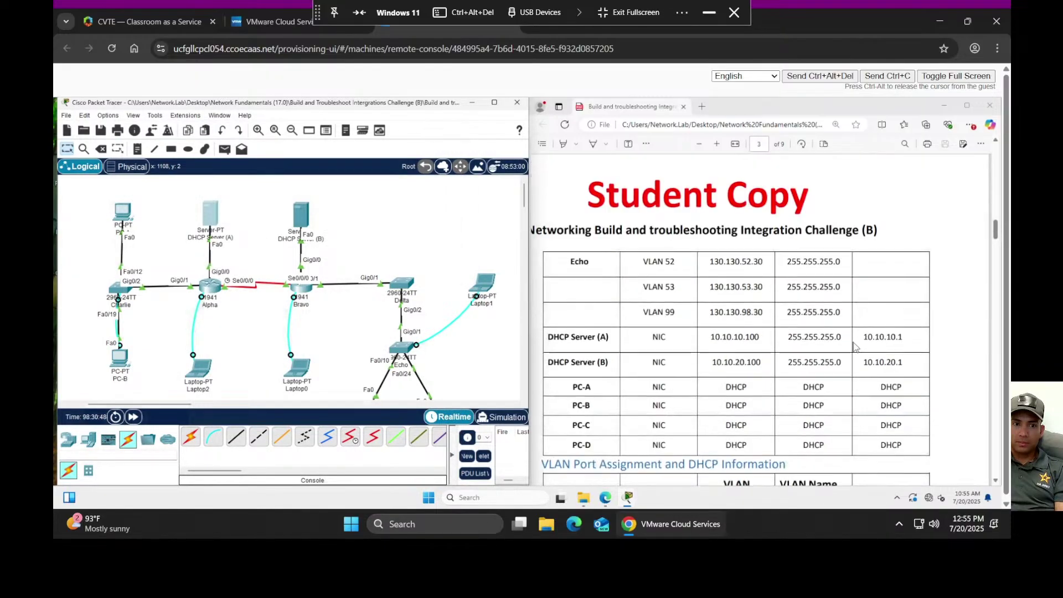
pyautogui.scroll(-15, 839, 348)
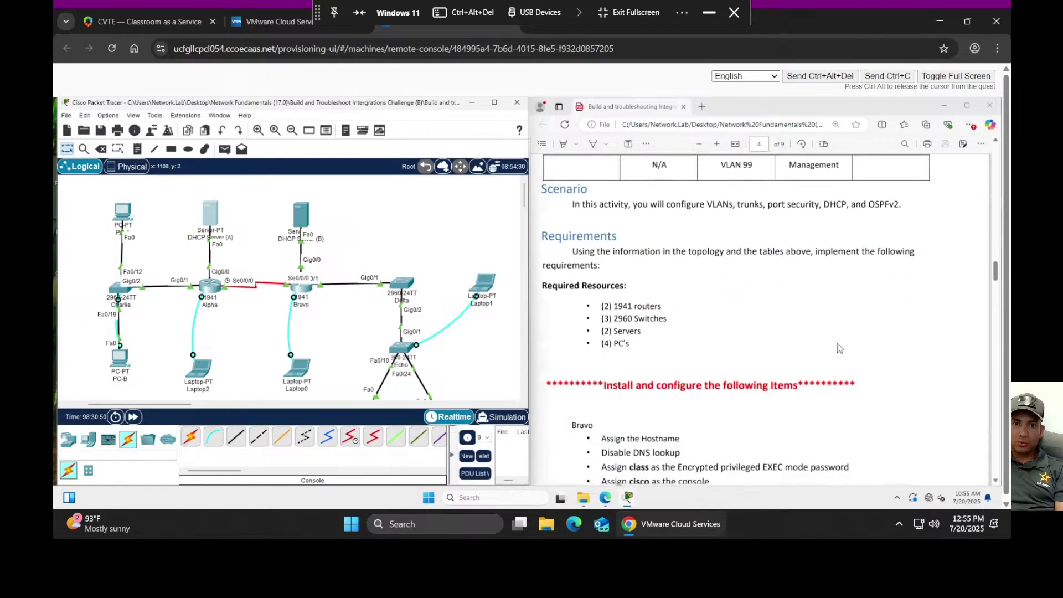
pyautogui.scroll(-15, 839, 347)
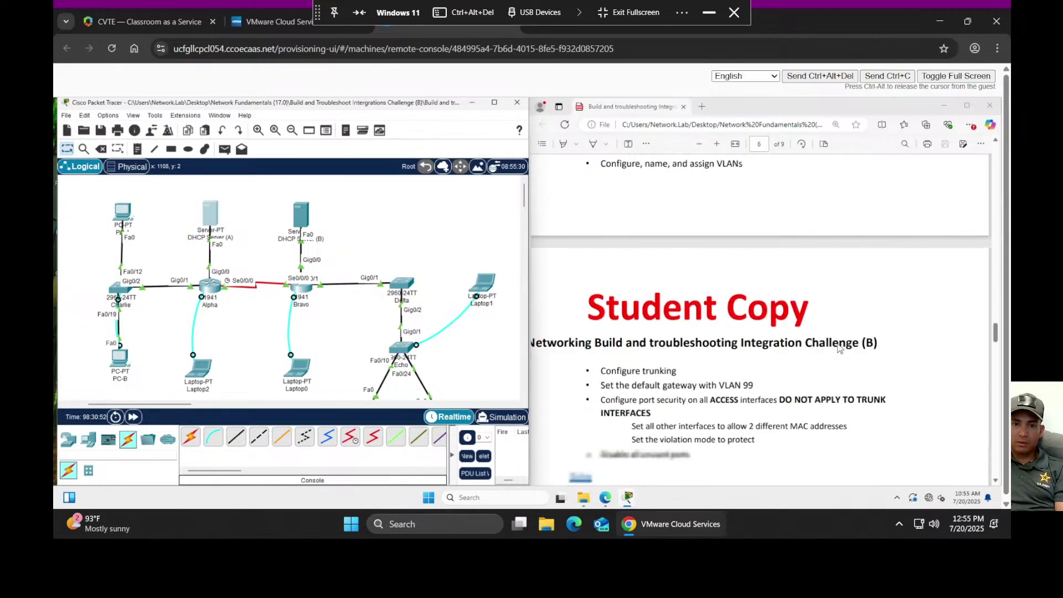
pyautogui.scroll(-15, 839, 348)
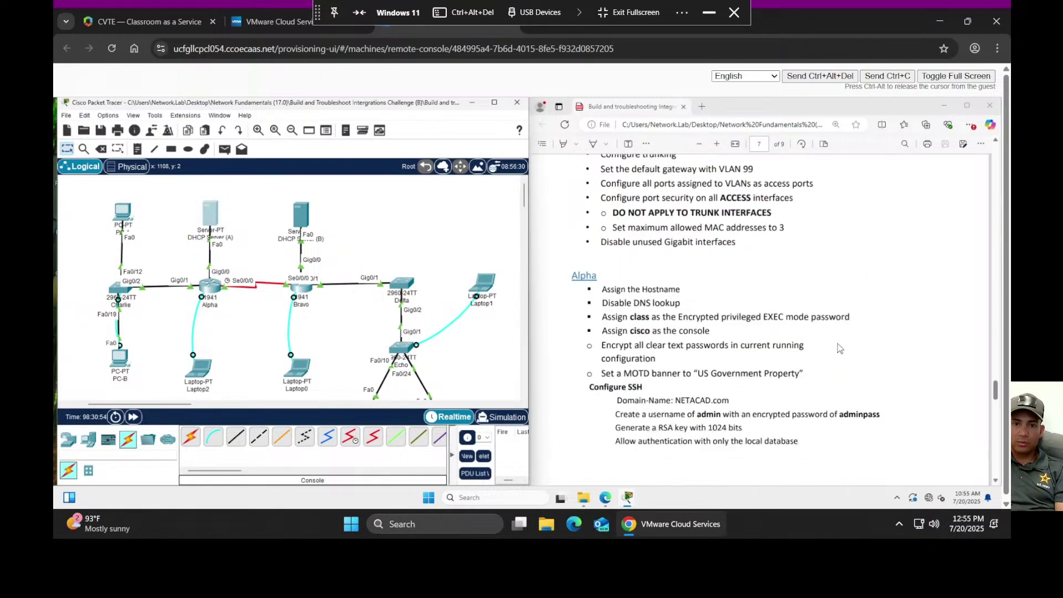
pyautogui.scroll(-2, 840, 348)
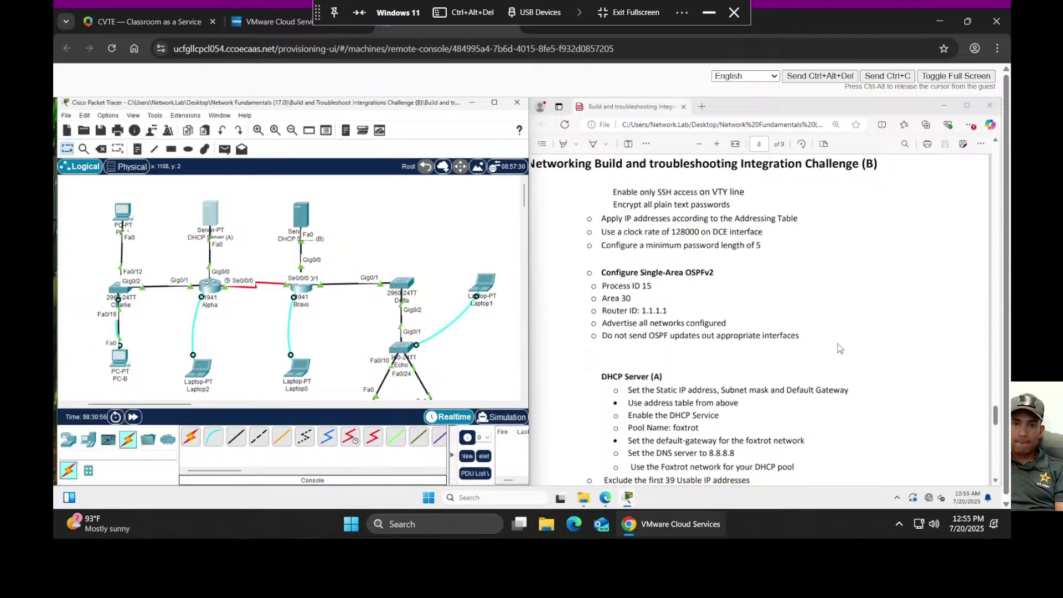
pyautogui.scroll(-4, 792, 305)
pyautogui.scroll(-1, 793, 305)
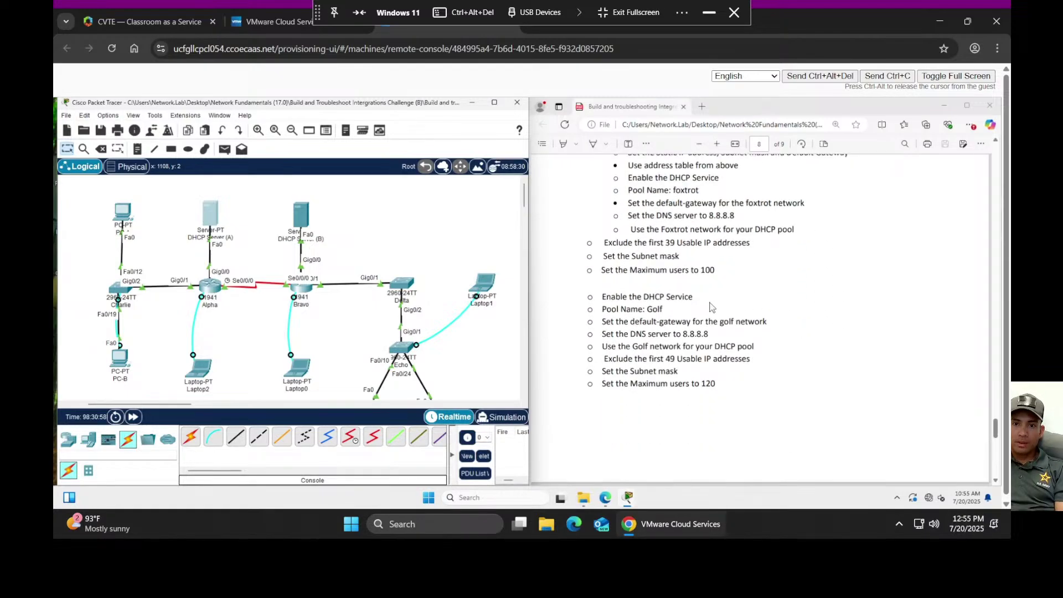
pyautogui.scroll(-3, 755, 339)
pyautogui.scroll(-3, 755, 340)
pyautogui.scroll(-5, 742, 332)
pyautogui.scroll(5, 737, 332)
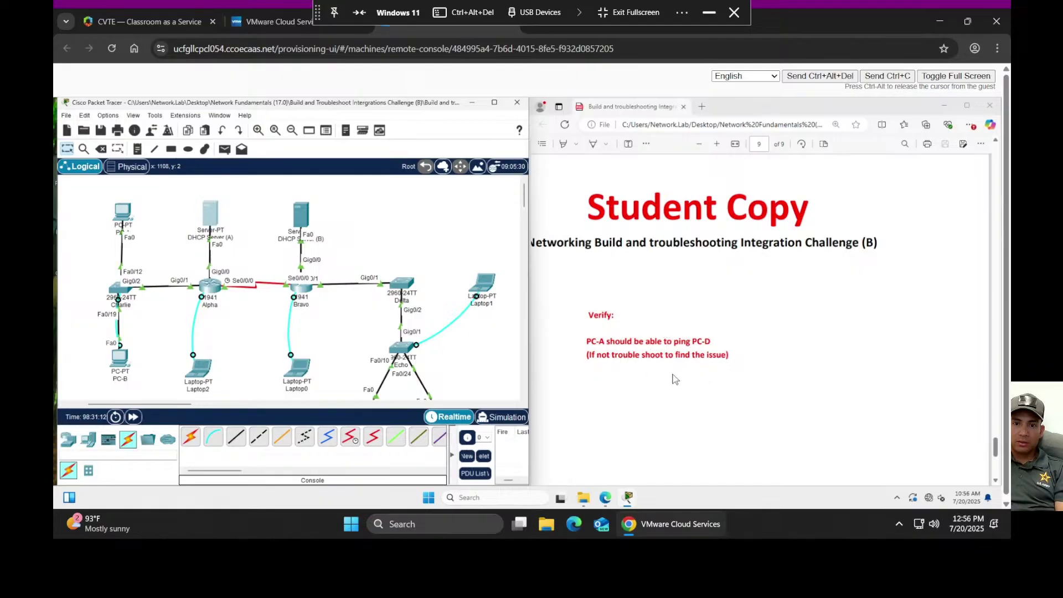
pyautogui.scroll(-5, 704, 363)
pyautogui.scroll(6, 700, 362)
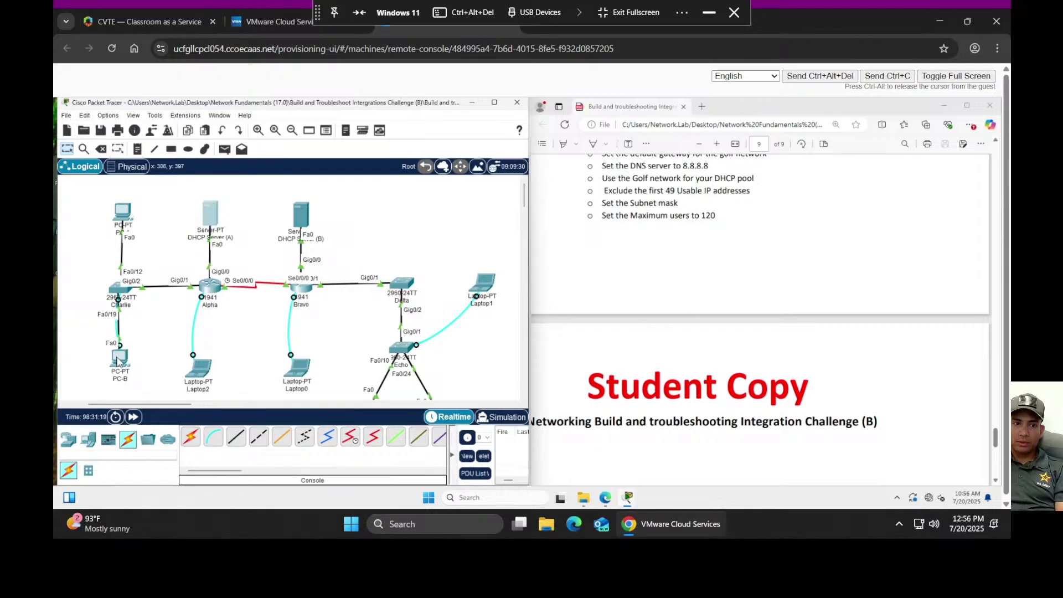
pyautogui.moveTo(118, 361)
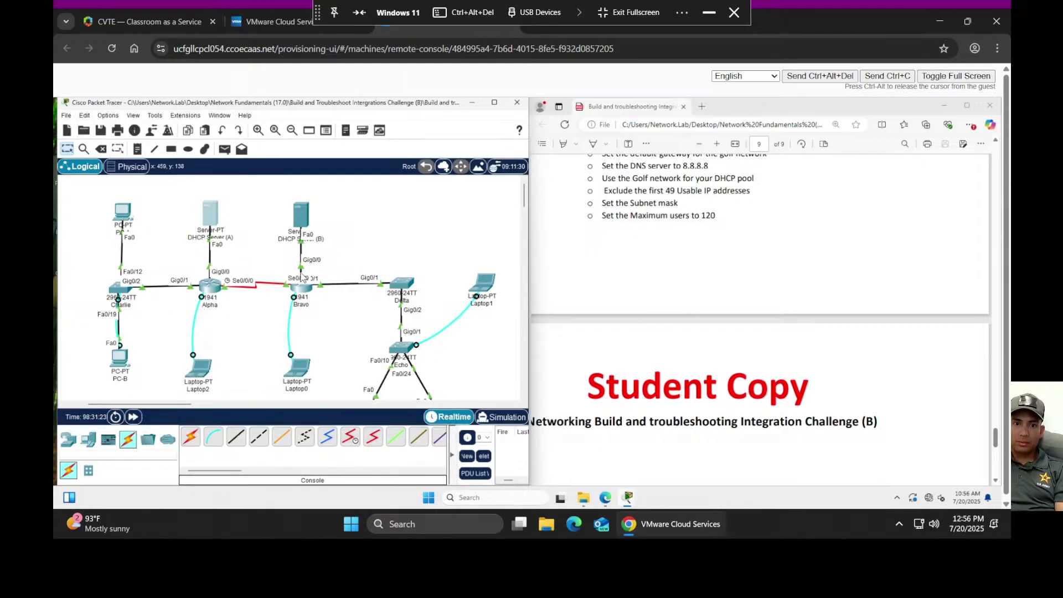
pyautogui.scroll(-3, 301, 276)
pyautogui.scroll(3, 301, 276)
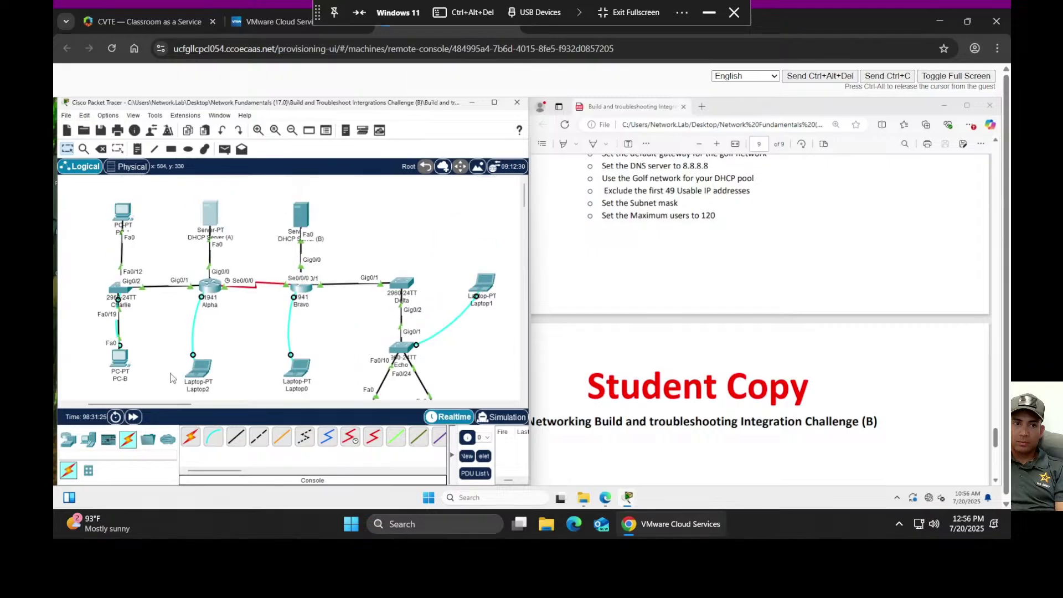
# - From PC-B's Terminal, log into switch Charlie with the console and enable passwords
pyautogui.click(123, 361)
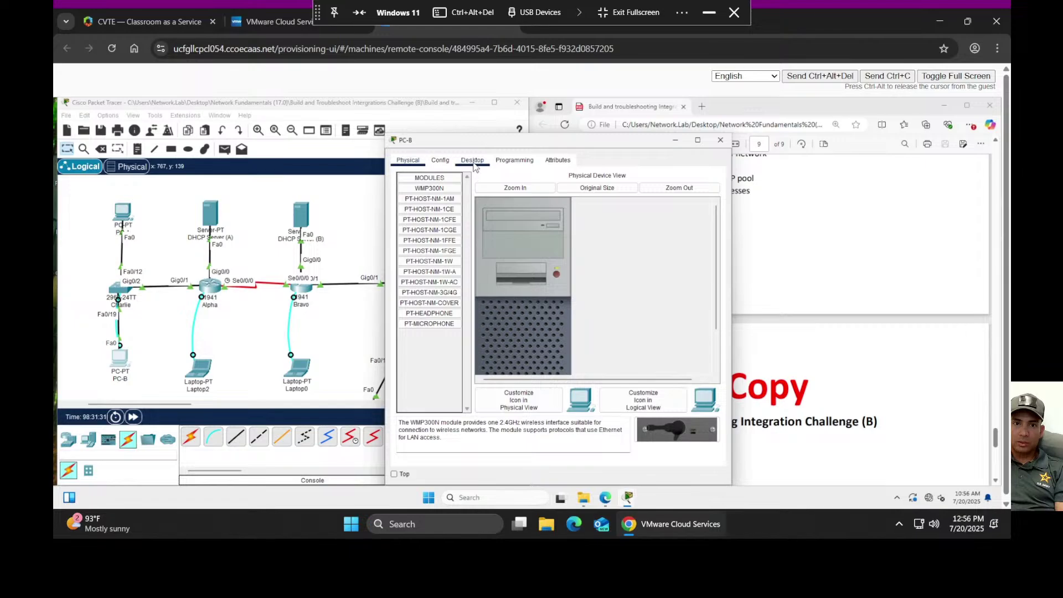
pyautogui.click(484, 161)
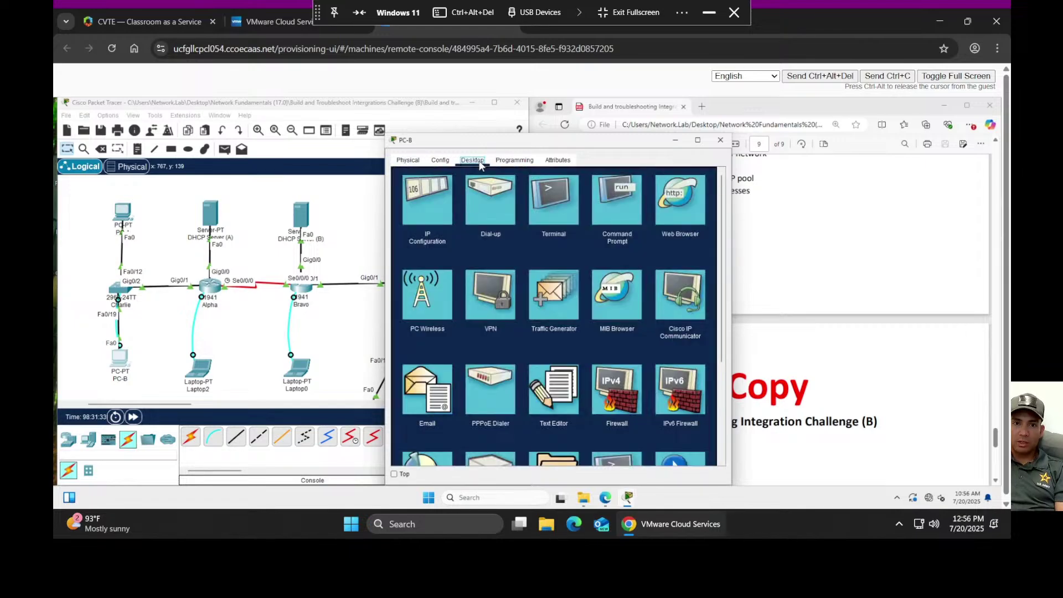
pyautogui.click(565, 211)
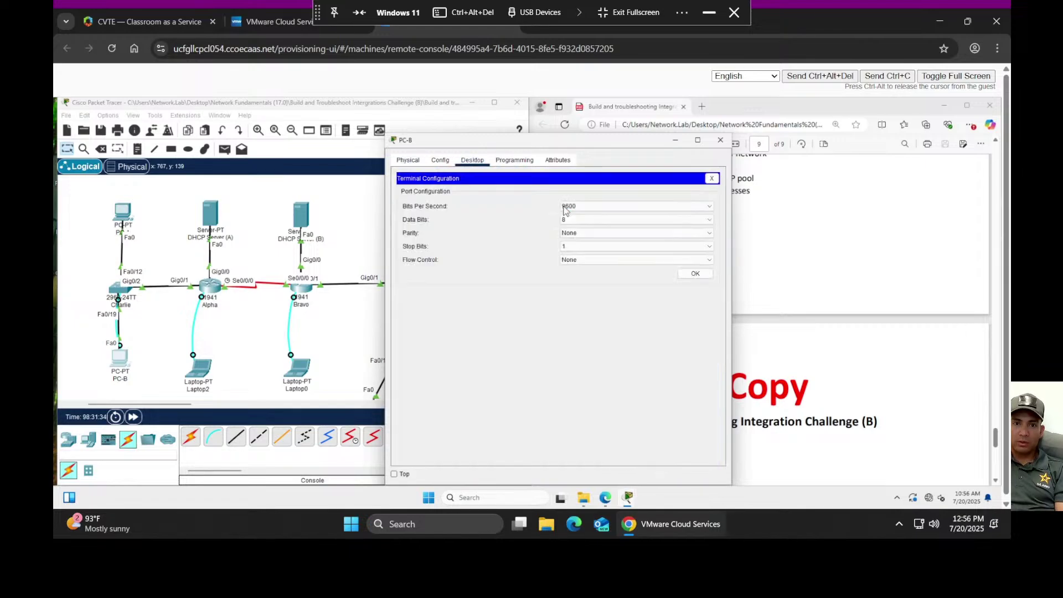
pyautogui.click(696, 274)
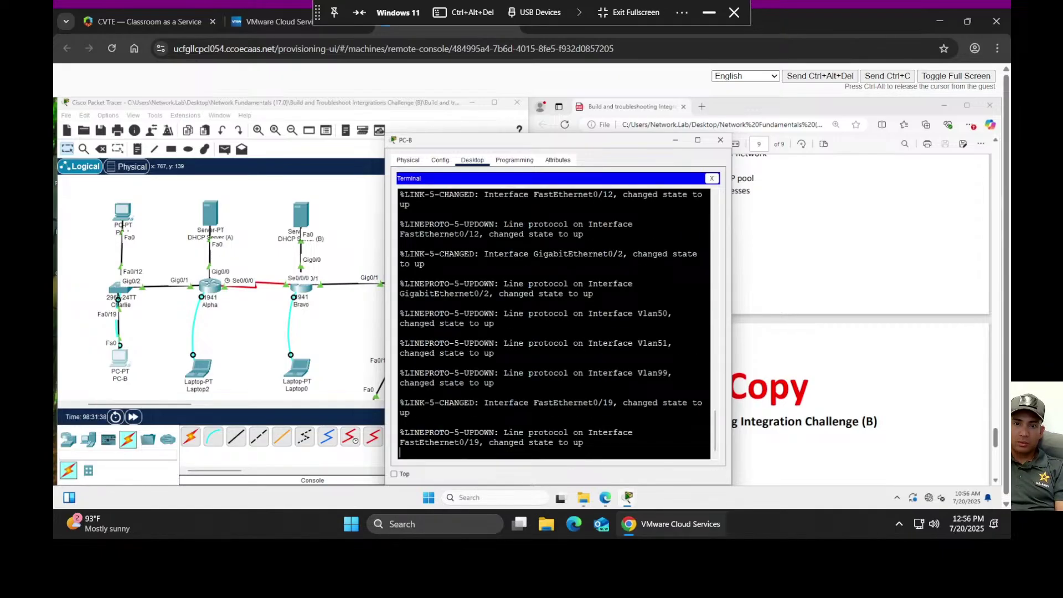
pyautogui.press('Return')
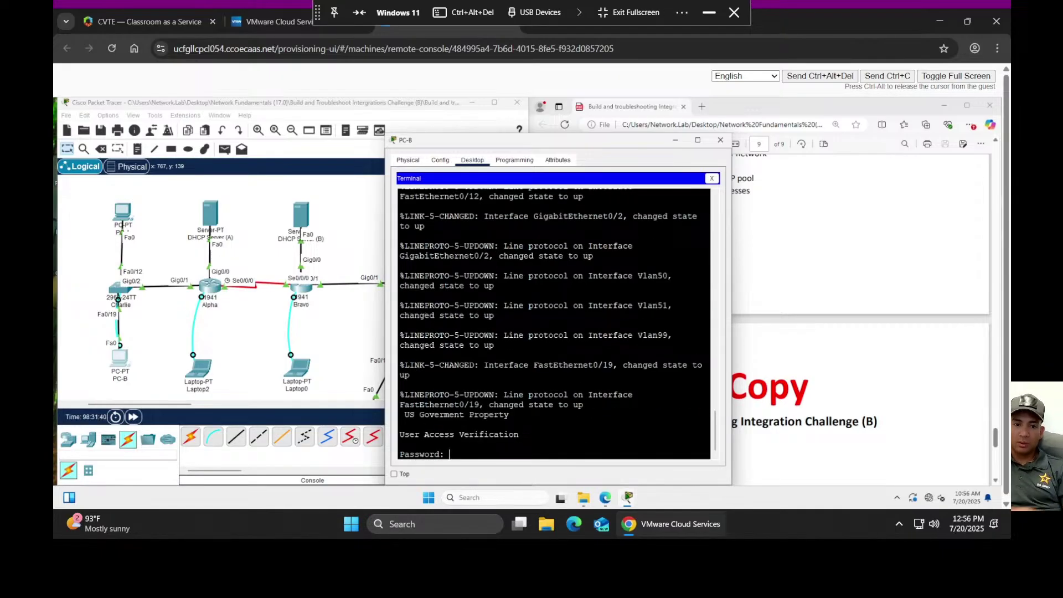
pyautogui.press('Return')
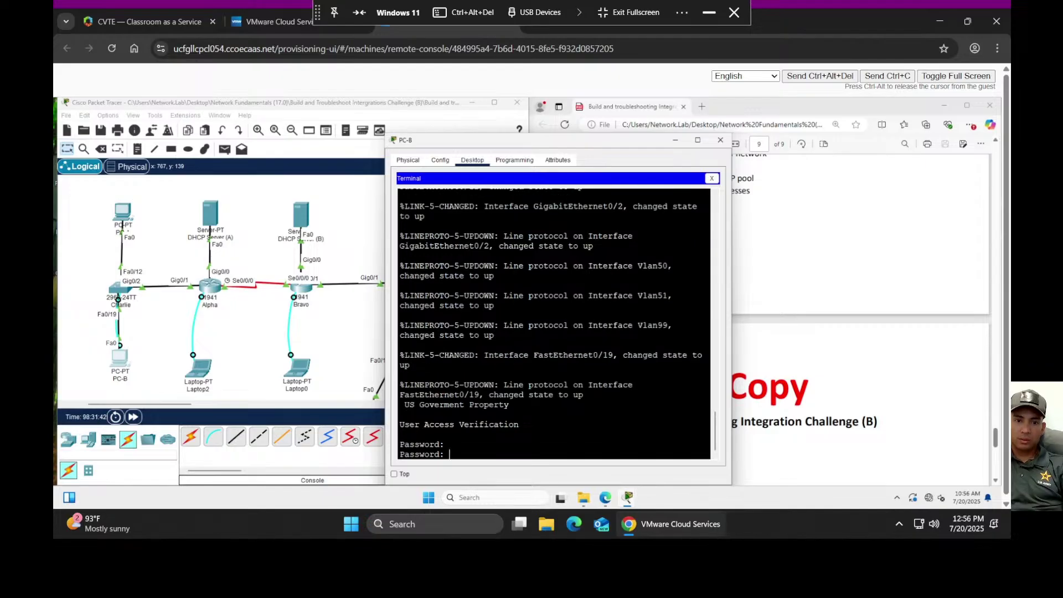
pyautogui.press('Return')
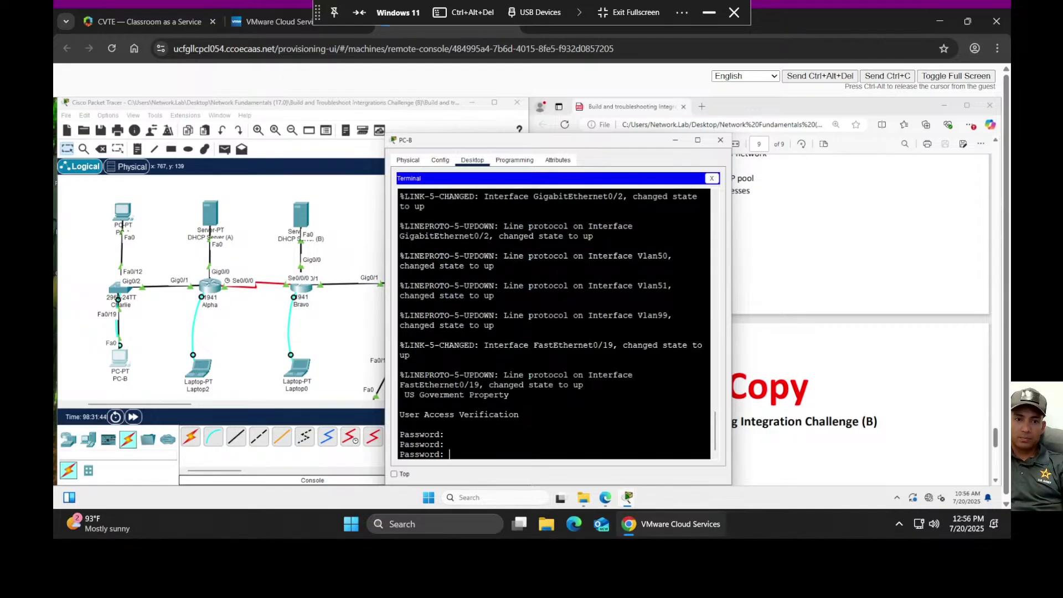
pyautogui.press('Return')
pyautogui.press('Return')
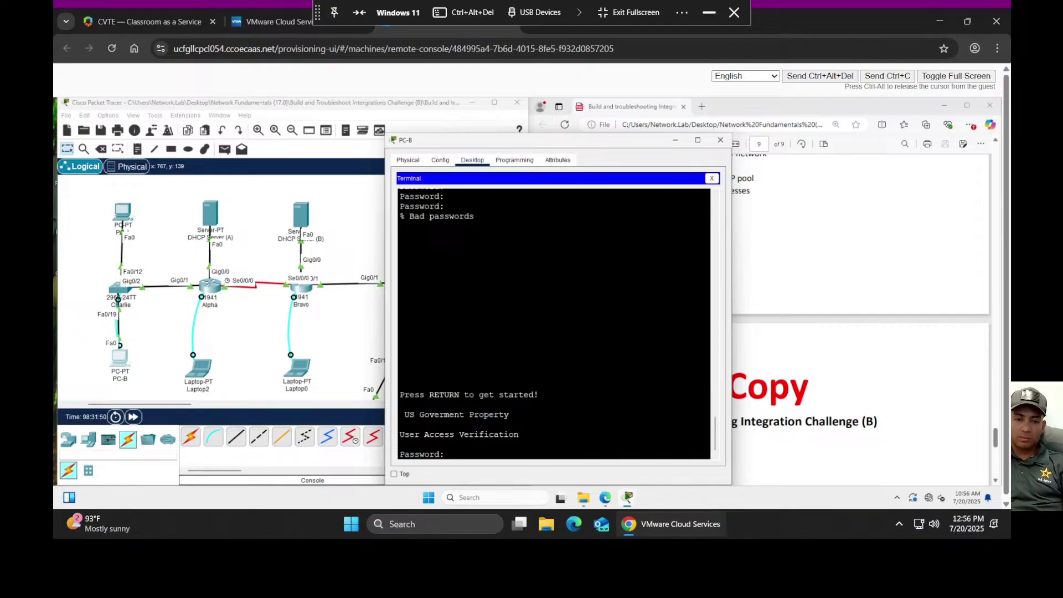
pyautogui.press('Return')
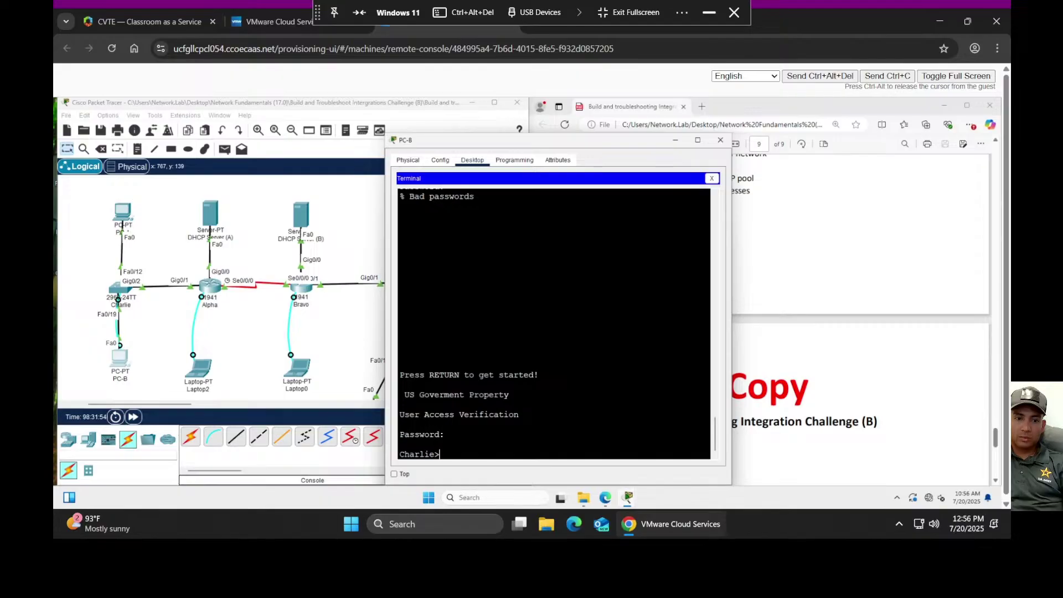
pyautogui.press('Return')
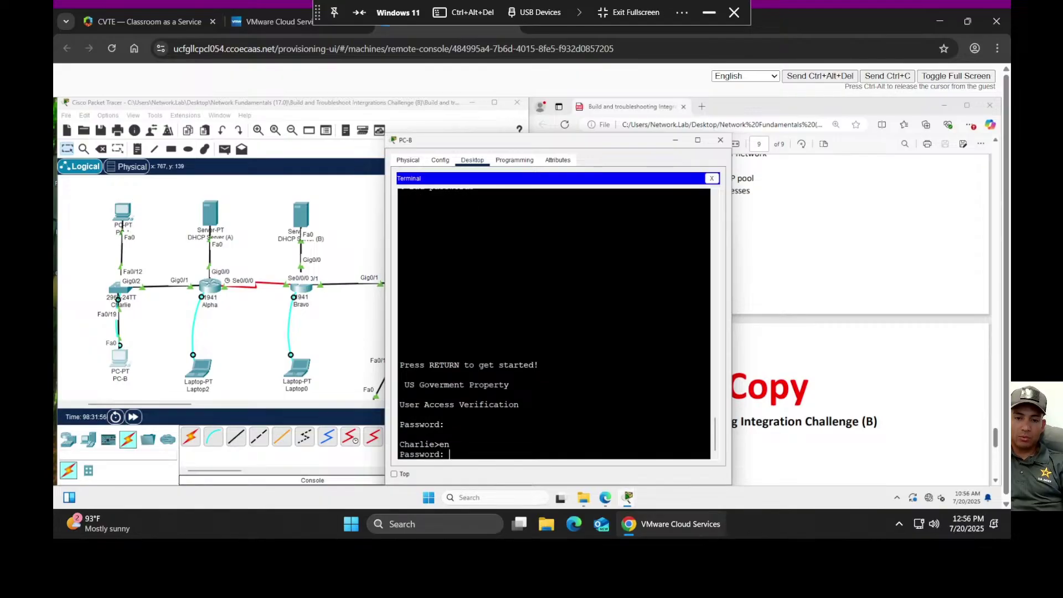
pyautogui.press('Return')
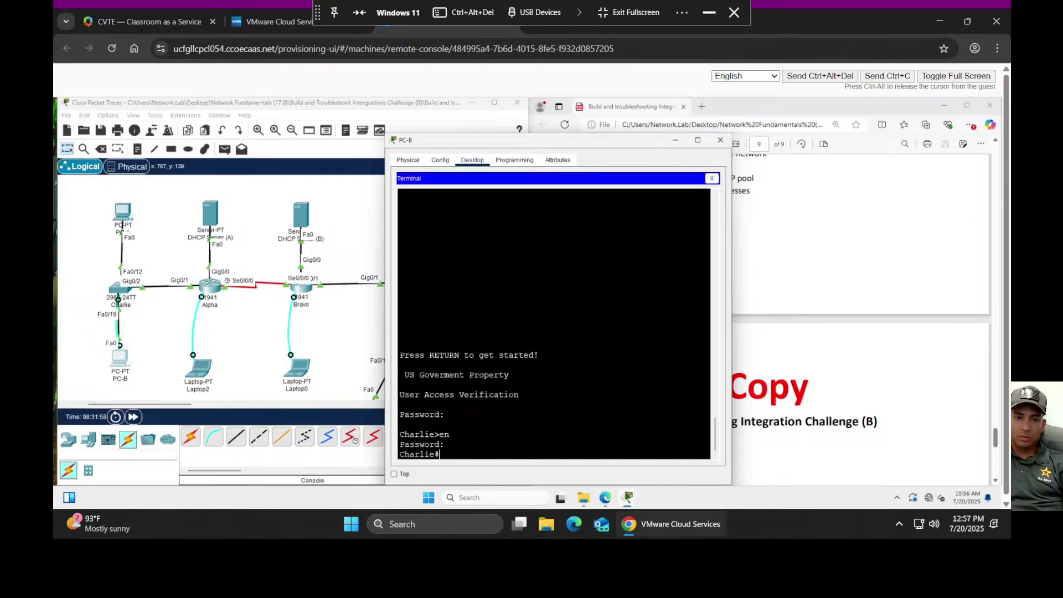
# - Run 'show run' and page to the end, confirming default gateway 130.130.99.1 and telnet vty lines
pyautogui.write('show')
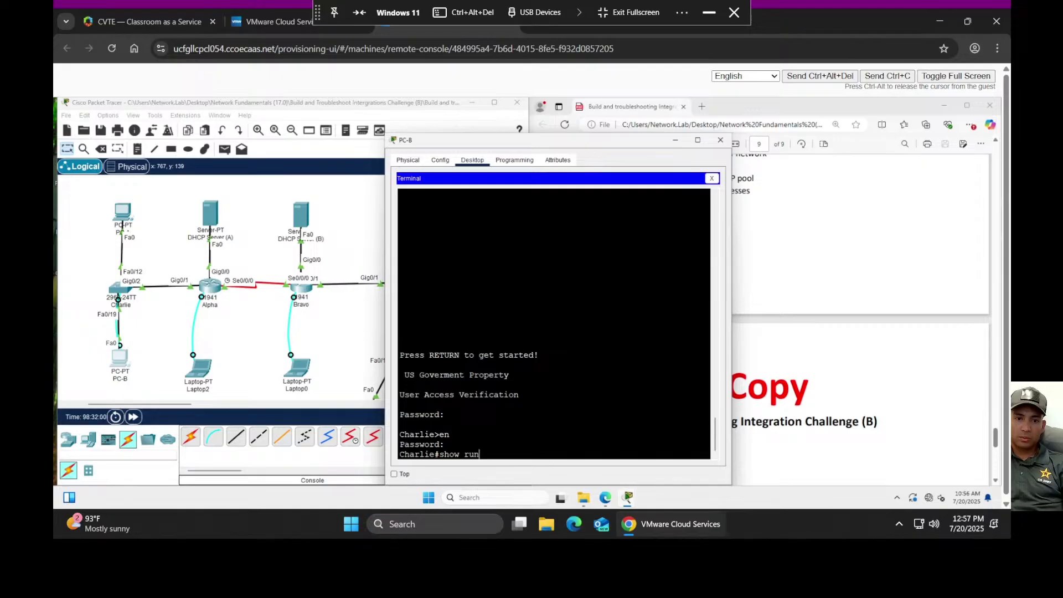
pyautogui.write(' run')
pyautogui.press('Return')
pyautogui.press('space')
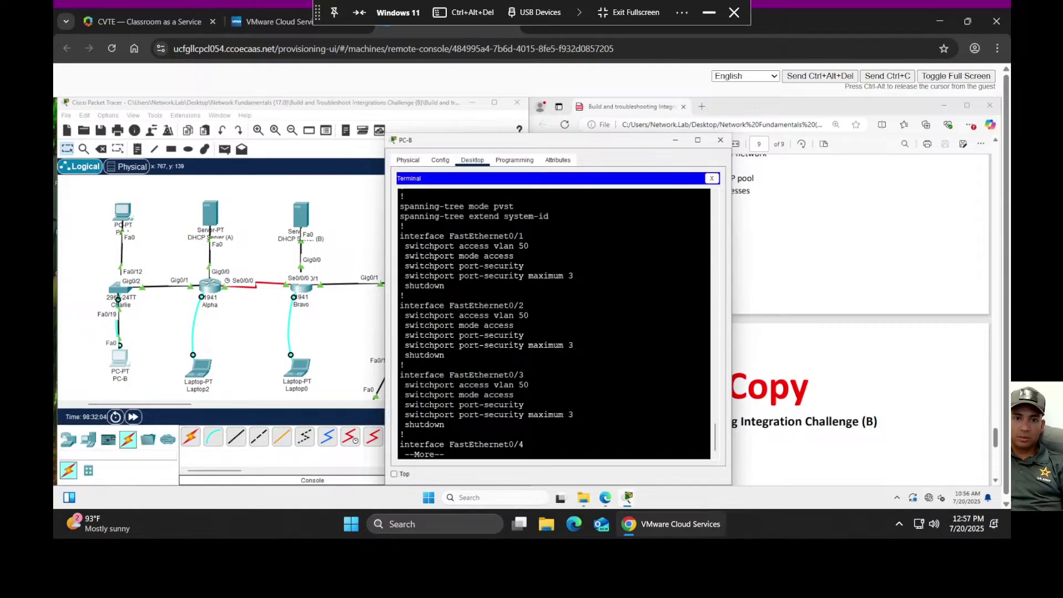
pyautogui.press('space')
pyautogui.press('space')
pyautogui.press('space')
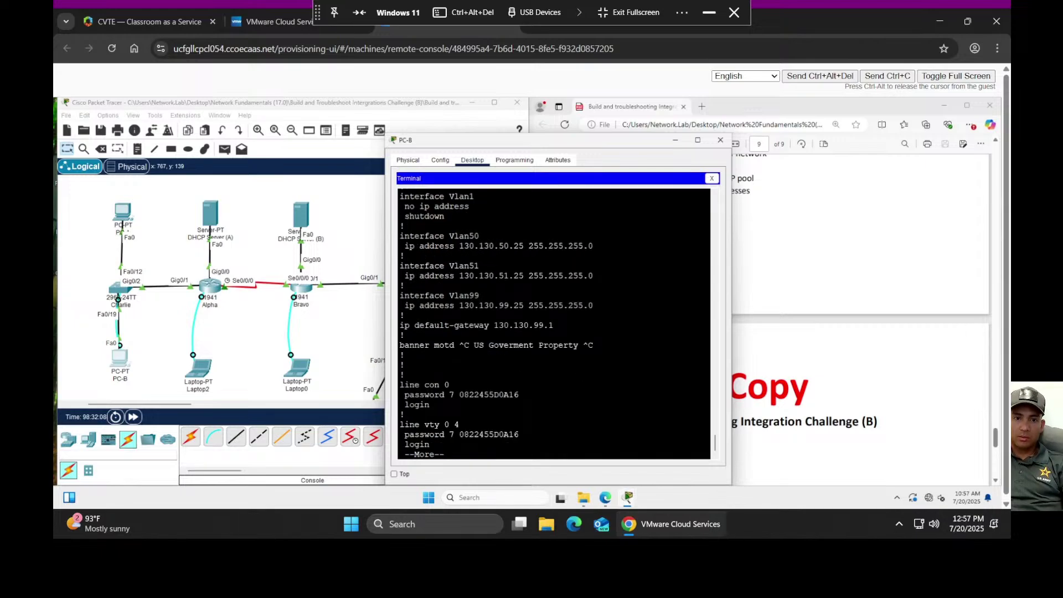
pyautogui.press('space')
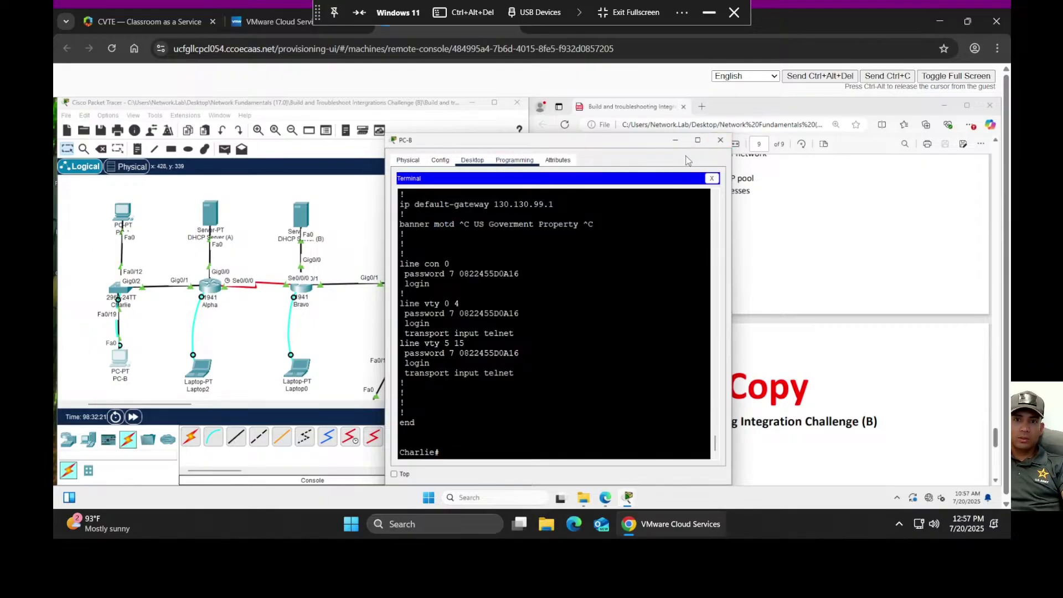
# - Renew PC-B's DHCP lease to get 130.130.51.50 with gateway 130.130.51.1, then close its window
pyautogui.click(712, 177)
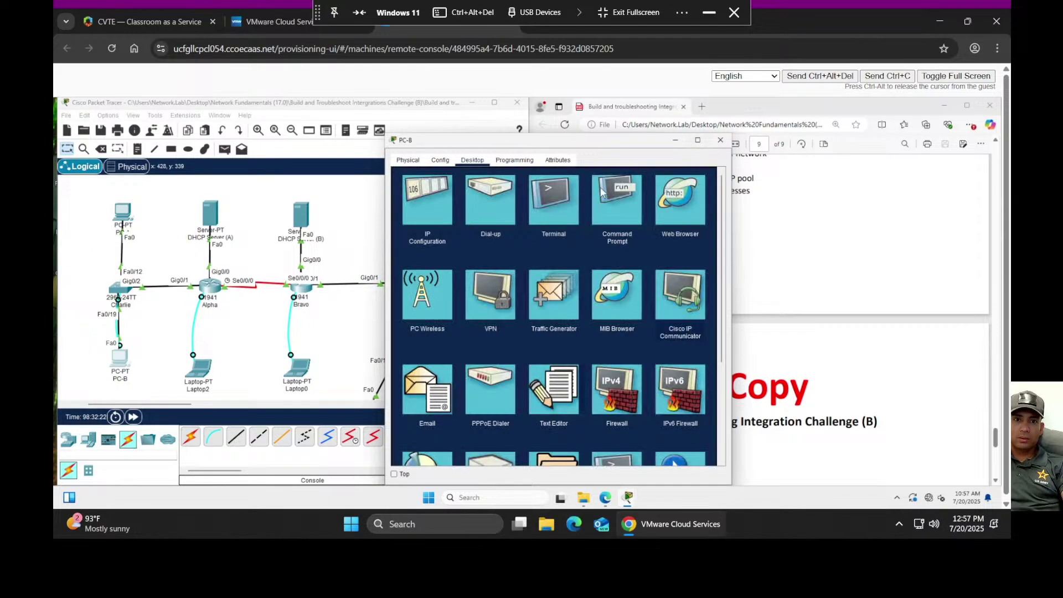
pyautogui.click(434, 201)
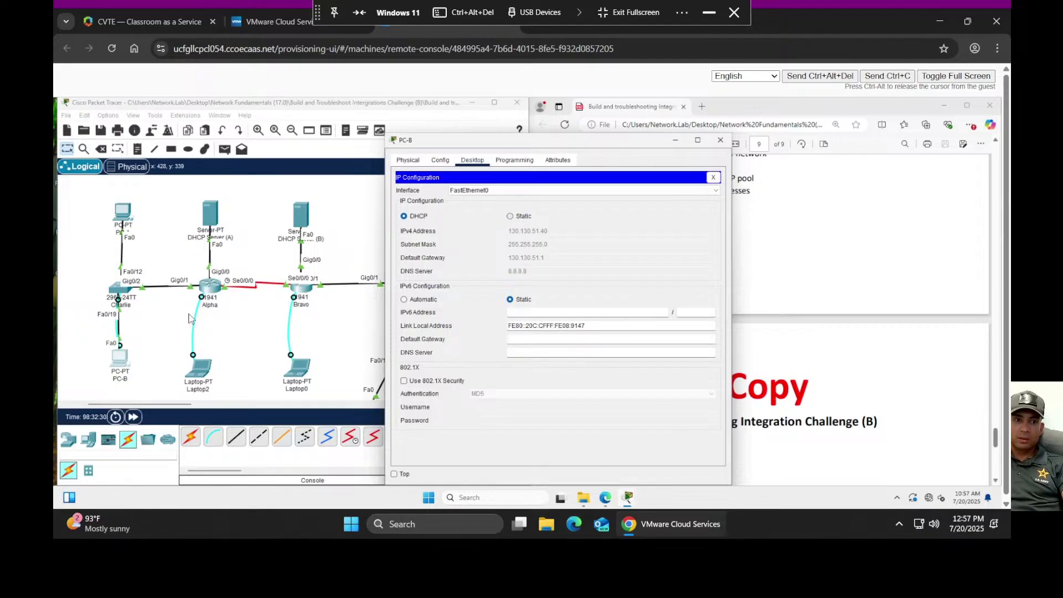
pyautogui.click(511, 216)
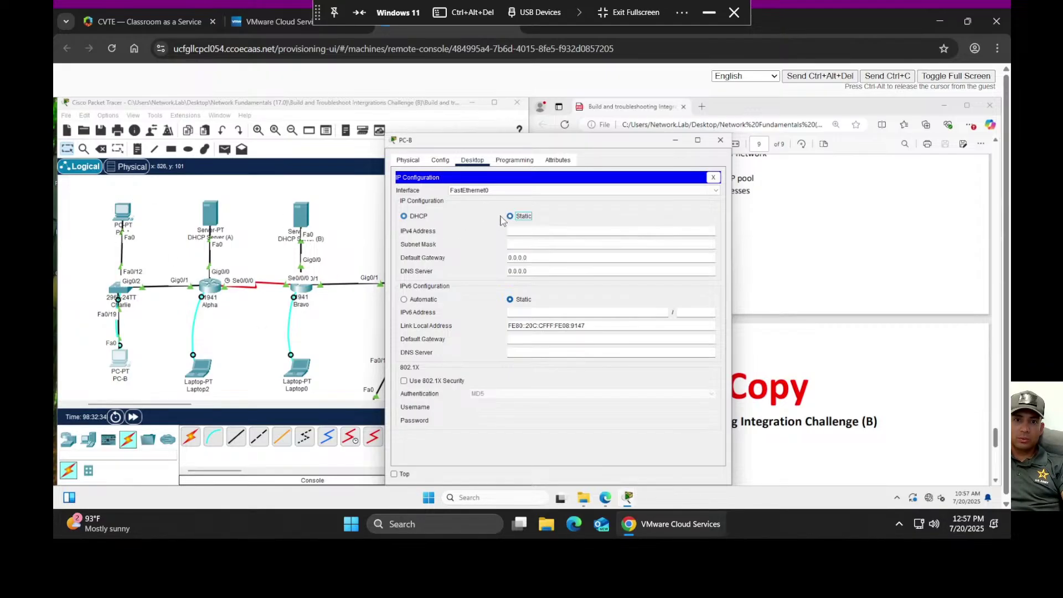
pyautogui.click(405, 217)
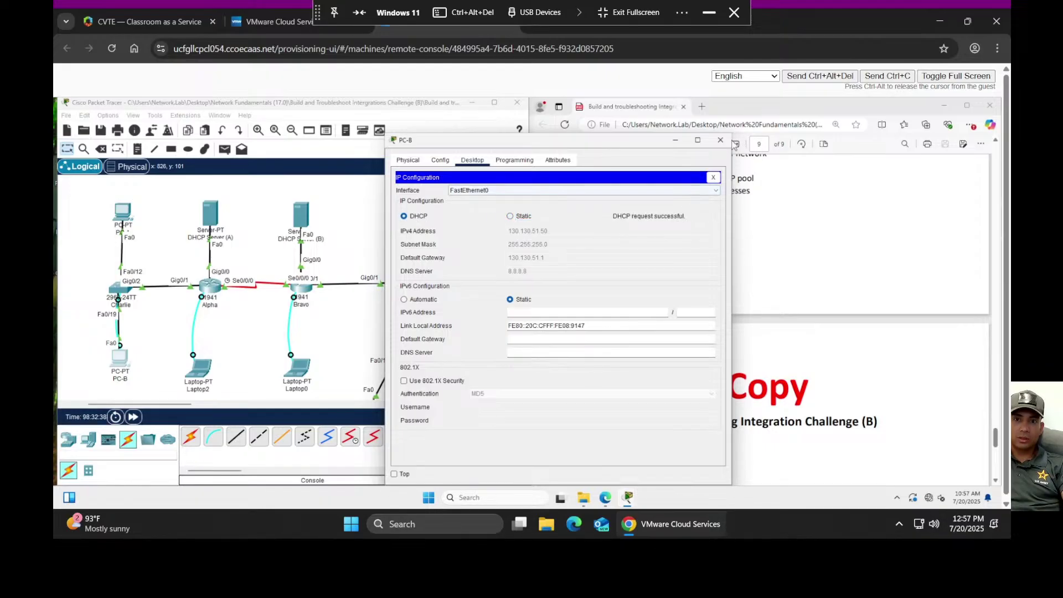
pyautogui.click(675, 144)
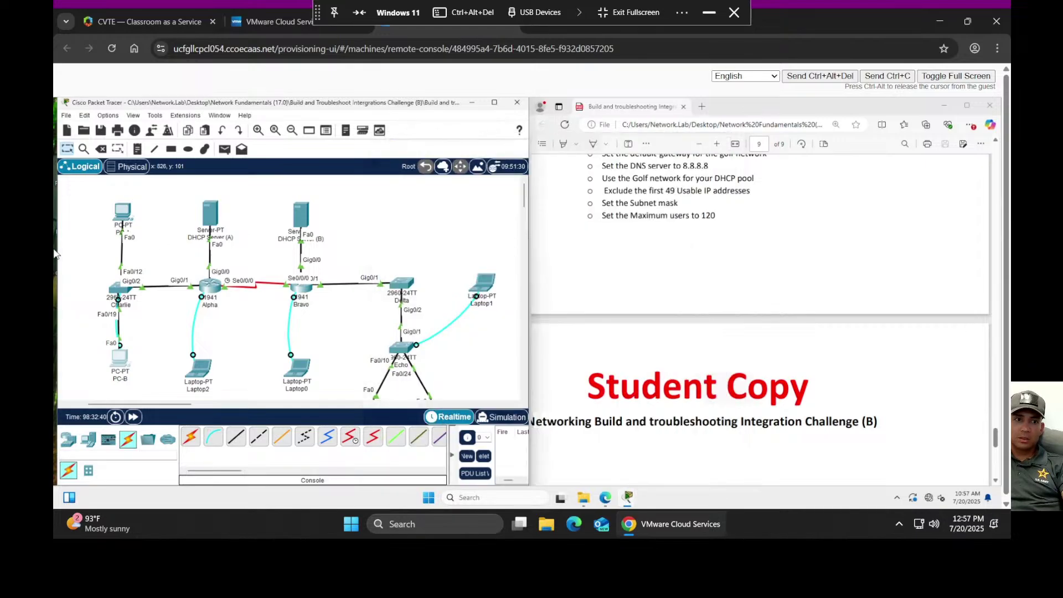
# - Re-request DHCP on PC-A, which falls back to 169.254.233.170, then open the Charlie switch
pyautogui.click(128, 219)
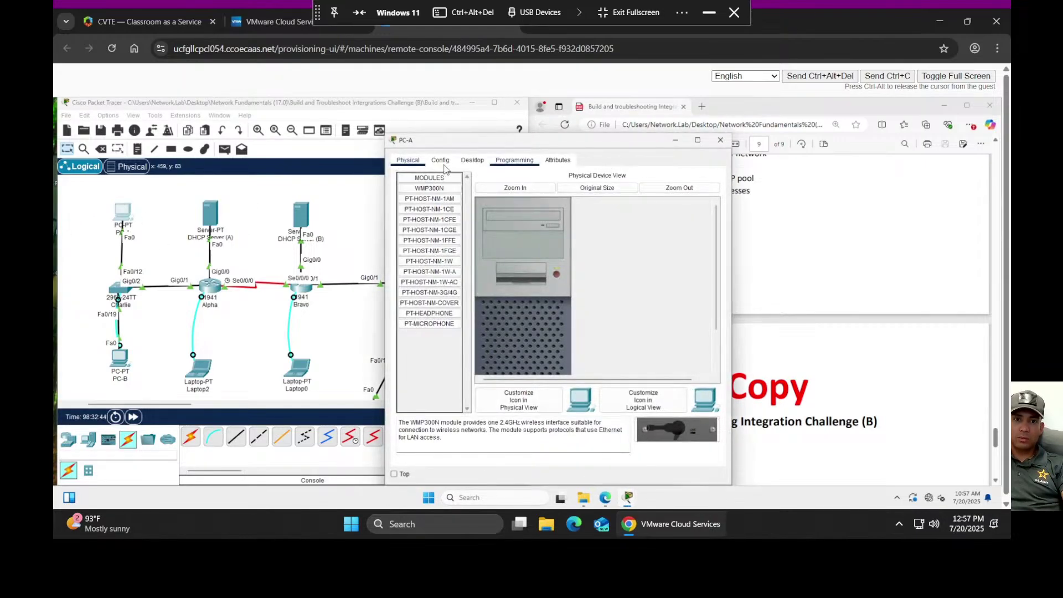
pyautogui.click(472, 160)
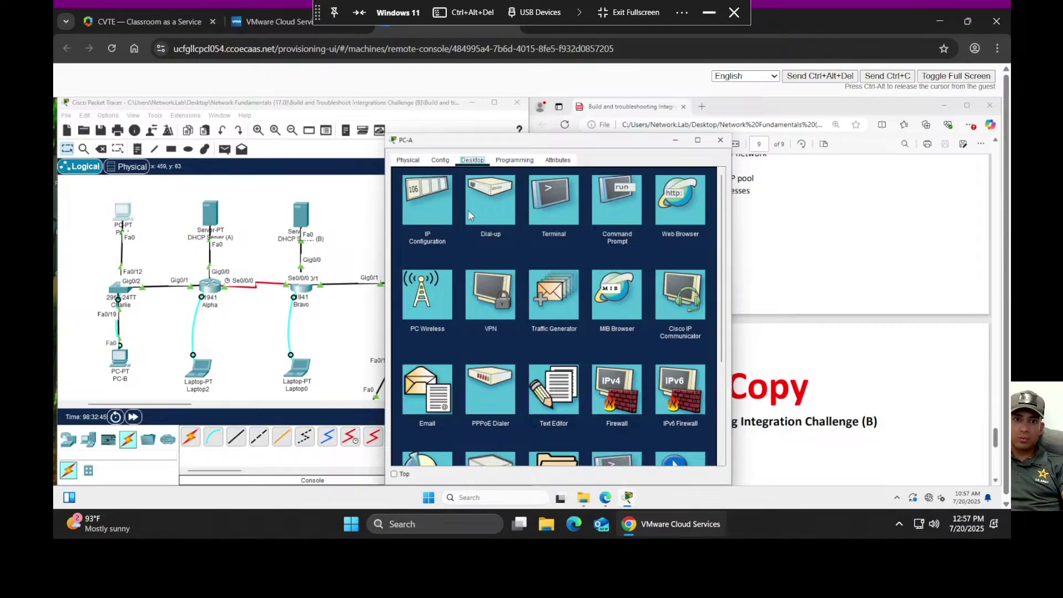
pyautogui.click(450, 209)
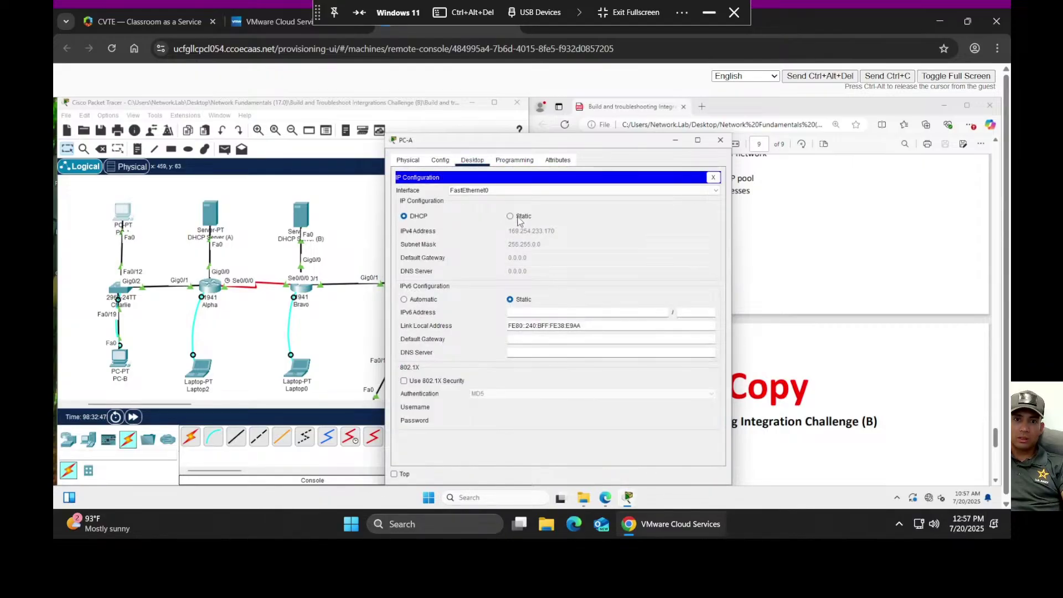
pyautogui.click(511, 217)
pyautogui.click(408, 217)
pyautogui.click(119, 295)
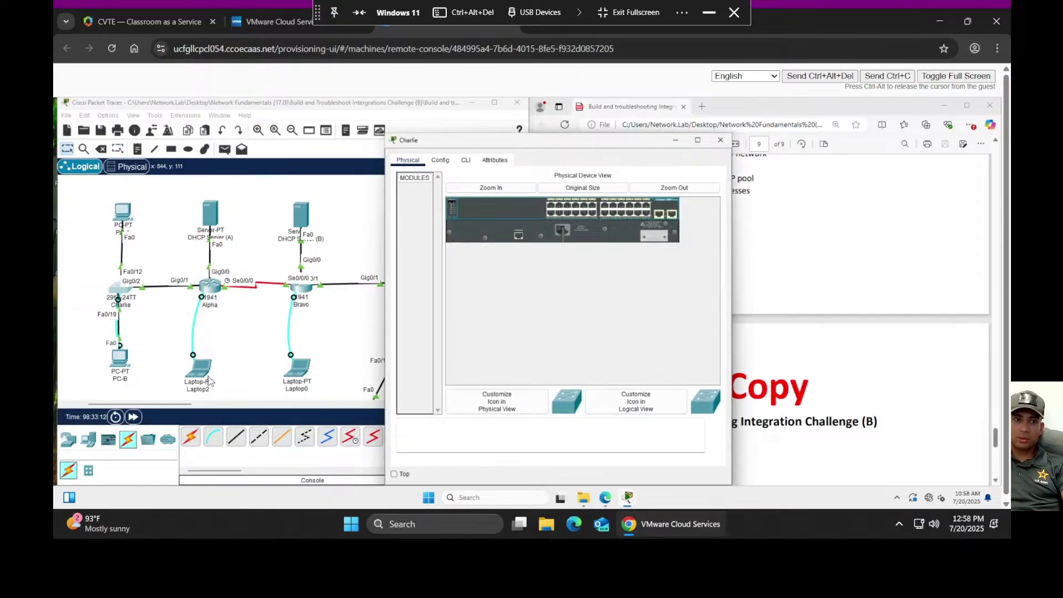
# - Reconnect PC-B's terminal to Charlie and list port security for Fa0/1–Fa0/24, one address on Fa0/19
pyautogui.click(120, 364)
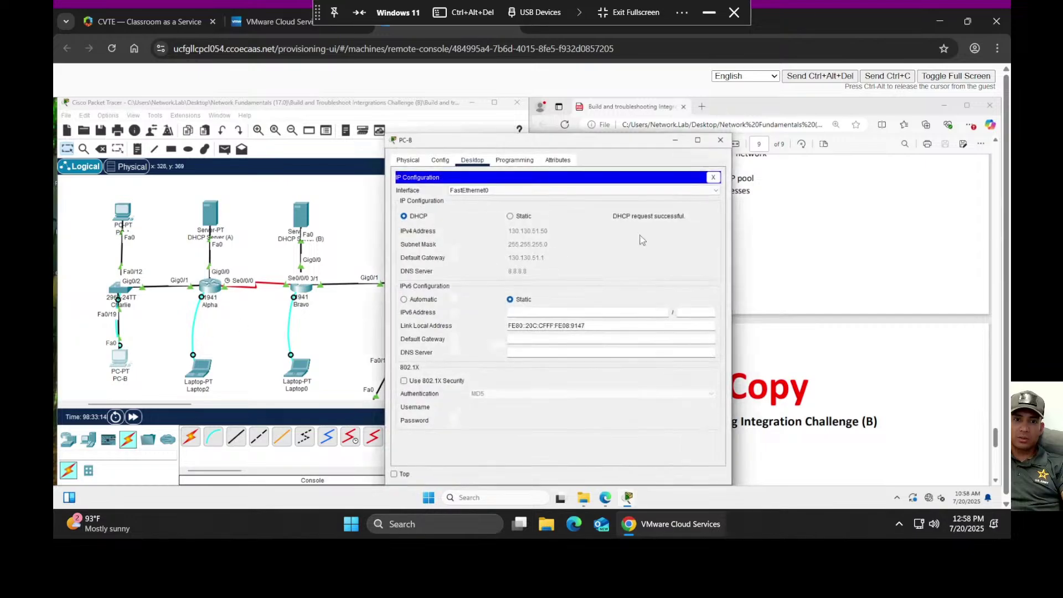
pyautogui.click(714, 178)
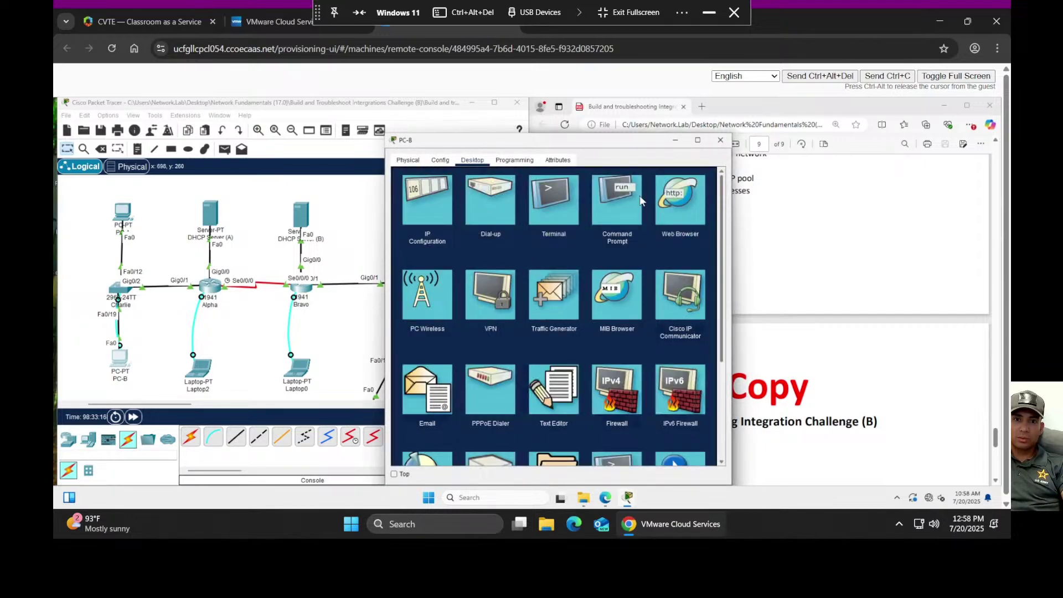
pyautogui.click(564, 203)
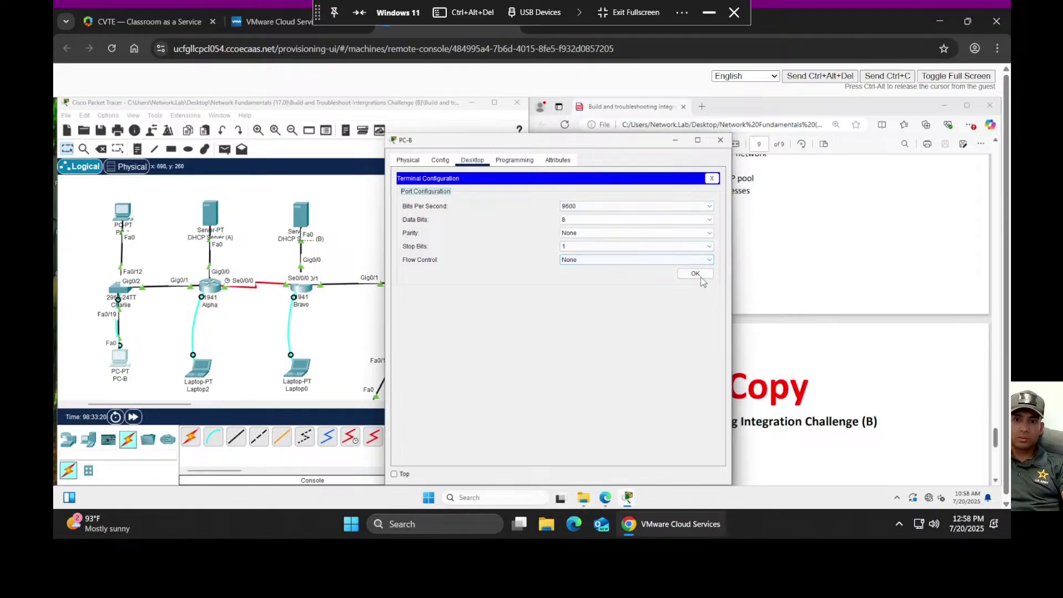
pyautogui.click(695, 273)
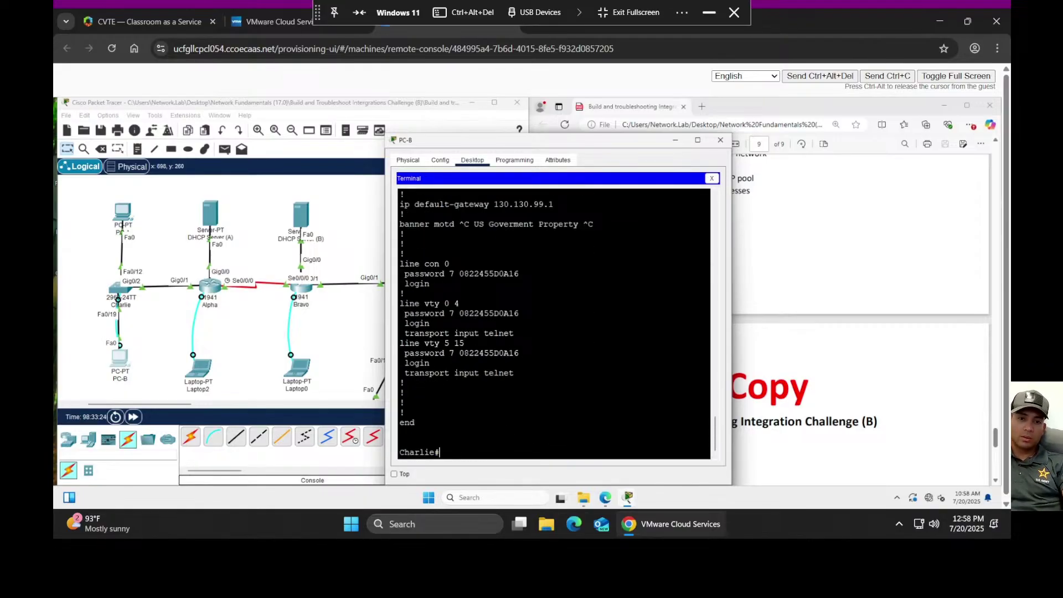
pyautogui.write('sgo')
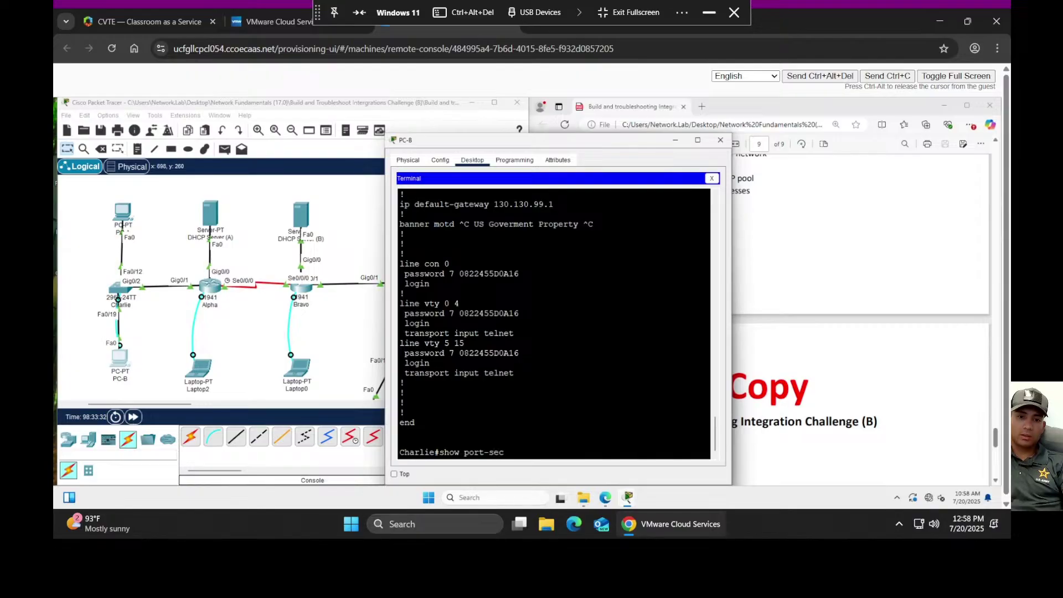
pyautogui.press('Return')
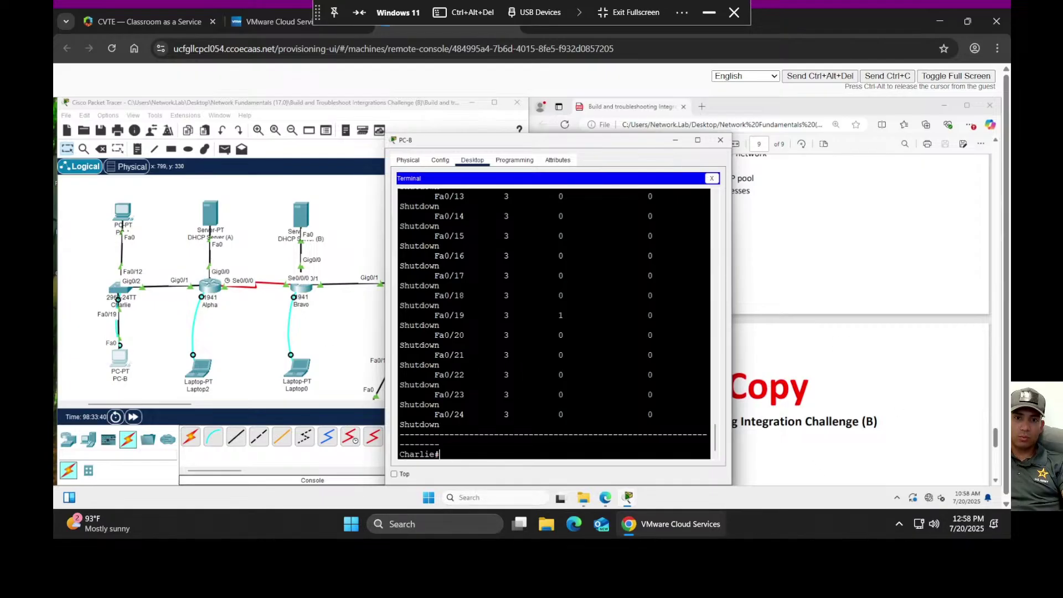
pyautogui.scroll(6, 553, 326)
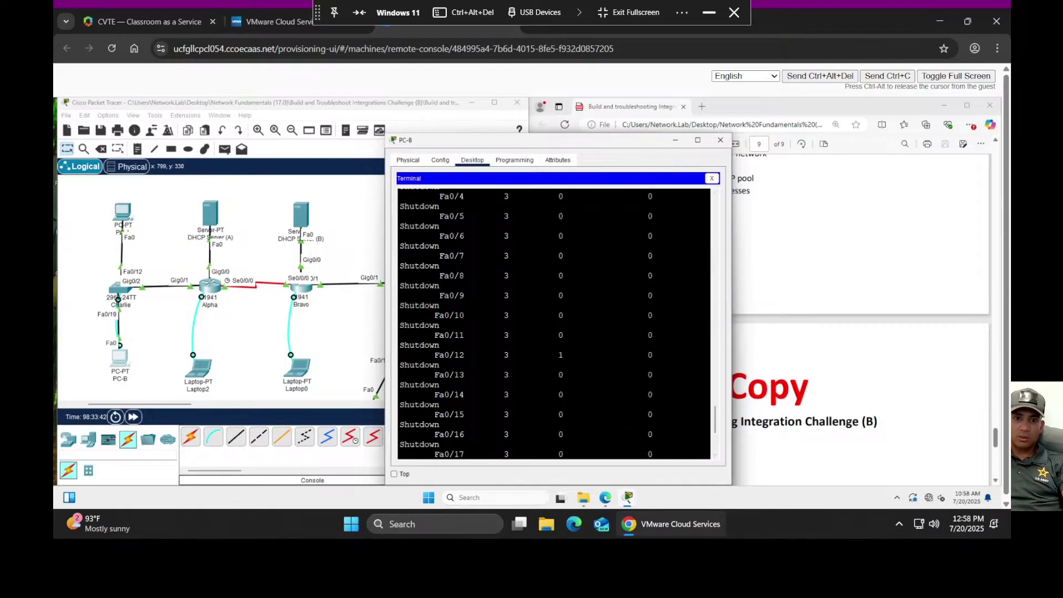
pyautogui.scroll(6, 624, 317)
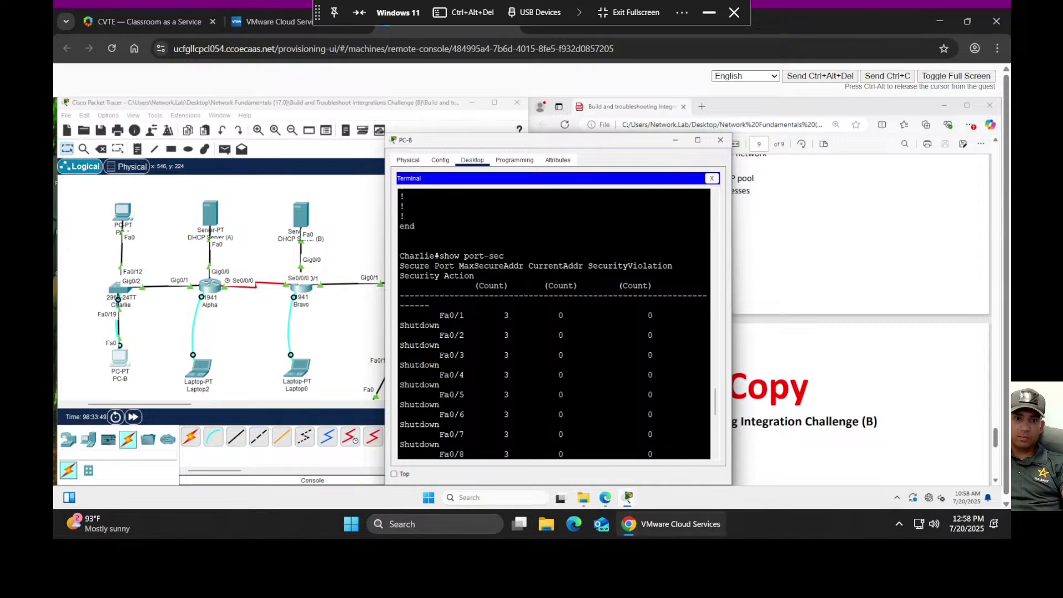
pyautogui.scroll(-8, 624, 317)
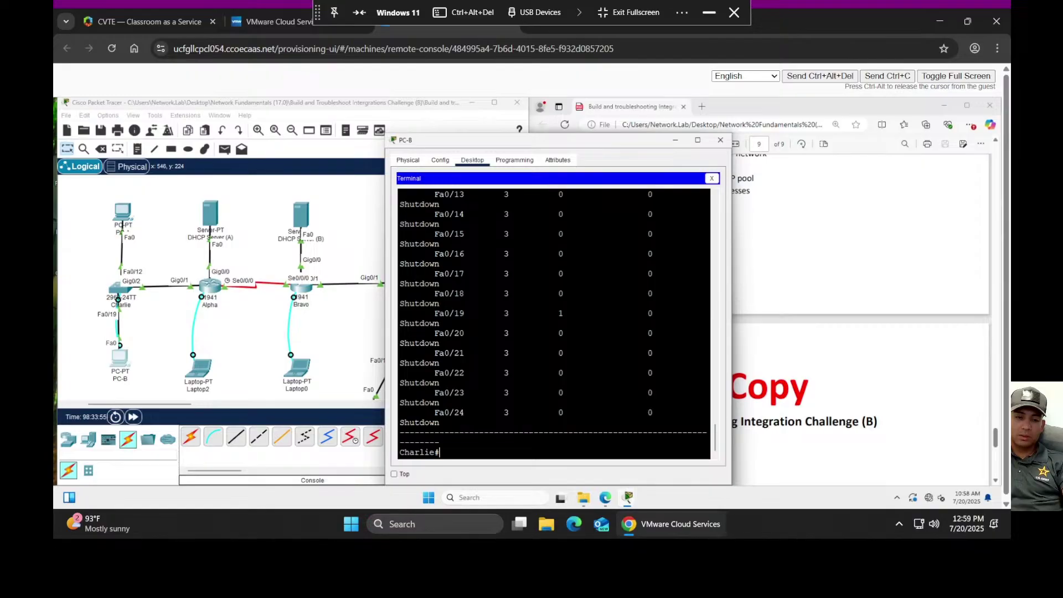
# - Show port-security details for f0/19 and f0/12: both Secure-up, maximum 3 MACs, zero violations
pyautogui.press('BackSpace')
pyautogui.write('show port-sec int f0/19')
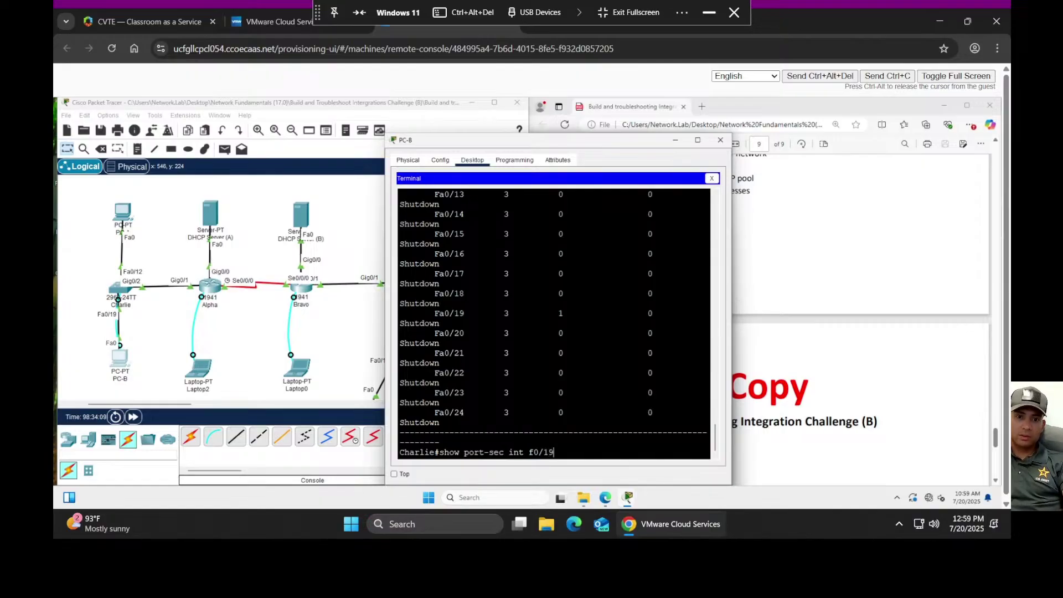
pyautogui.press('Return')
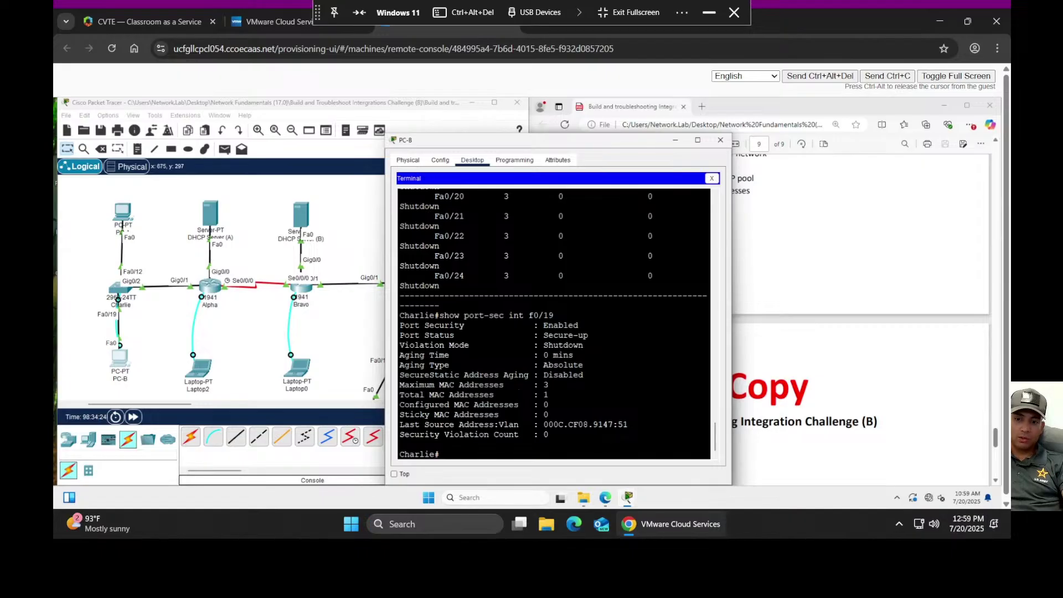
pyautogui.press('Up')
pyautogui.press('Up')
pyautogui.press('Down')
pyautogui.press('BackSpace')
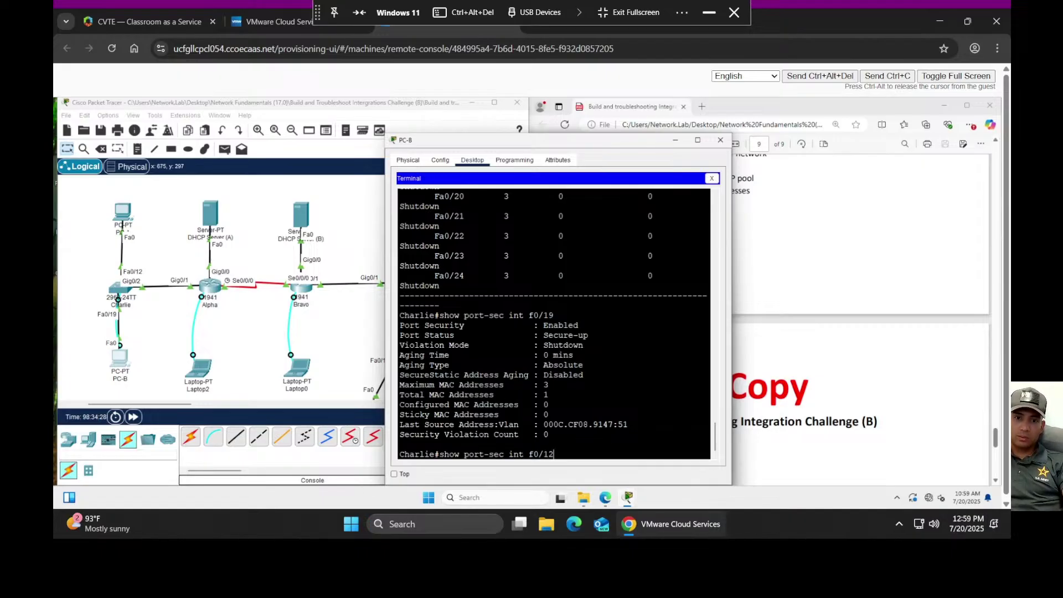
pyautogui.press('Return')
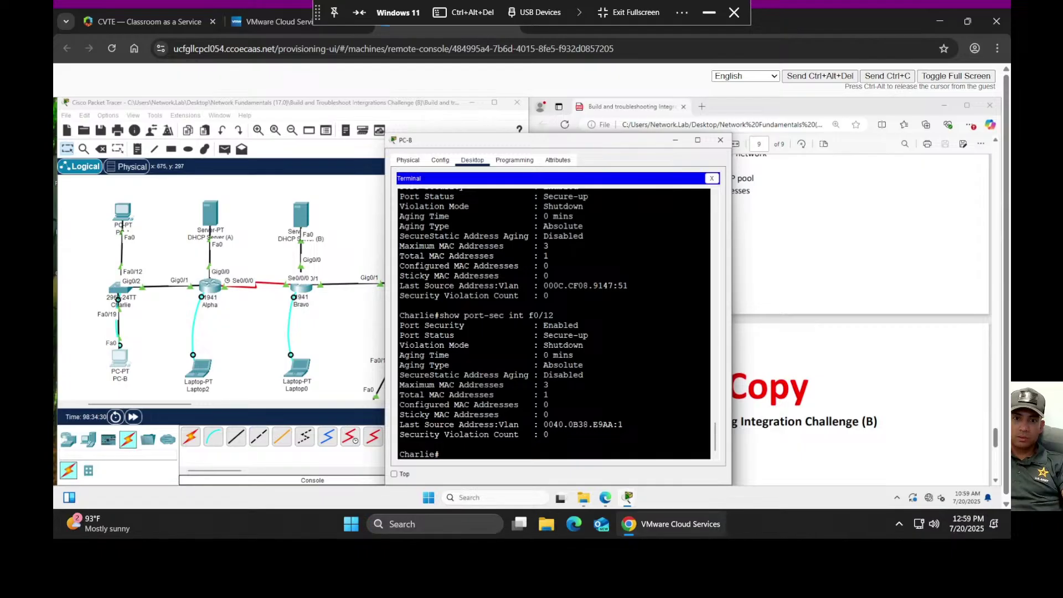
pyautogui.scroll(1, 554, 323)
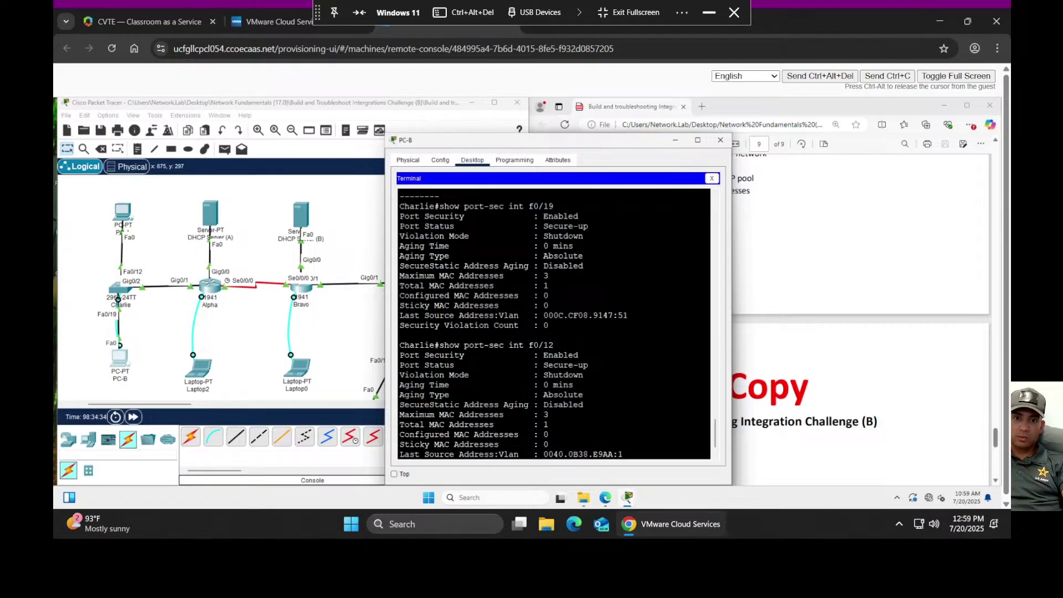
pyautogui.scroll(-1, 554, 324)
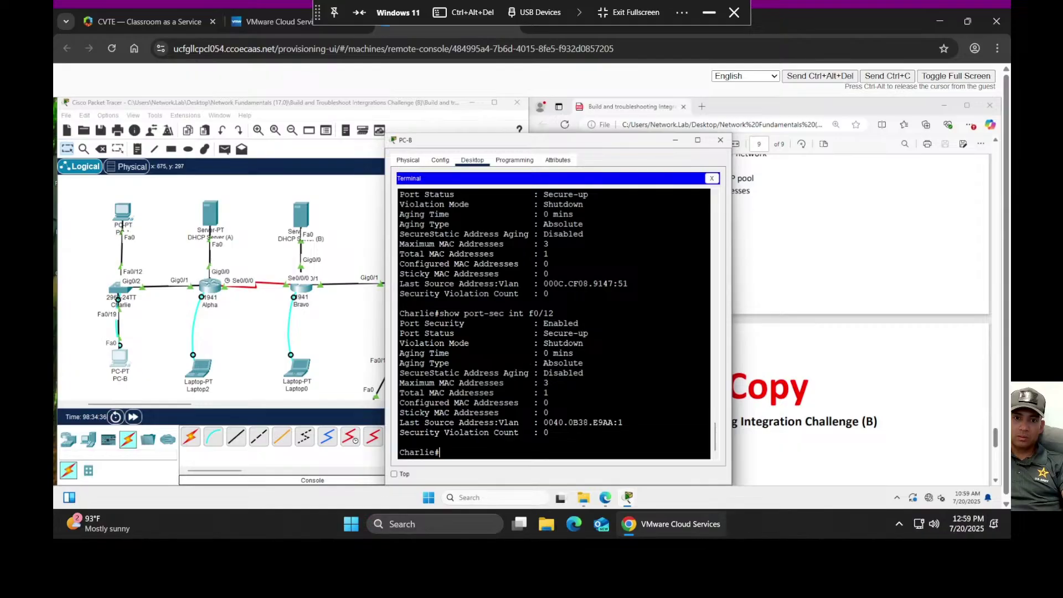
pyautogui.moveTo(528, 382); pyautogui.dragTo(529, 393)
# - Run 'show int f0/12' to confirm FastEthernet0/12 is up and connected
pyautogui.press('Up')
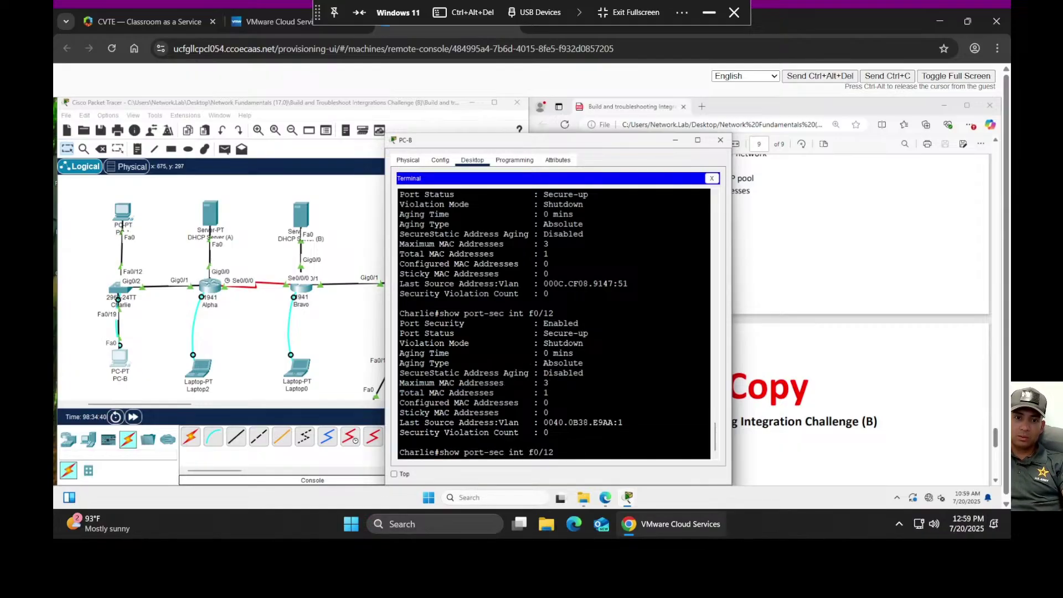
pyautogui.press('BackSpace')
pyautogui.press('BackSpace')
pyautogui.press('BackSpace')
pyautogui.press('BackSpace')
pyautogui.press('BackSpace')
pyautogui.press('BackSpace')
pyautogui.press('BackSpace')
pyautogui.press('BackSpace')
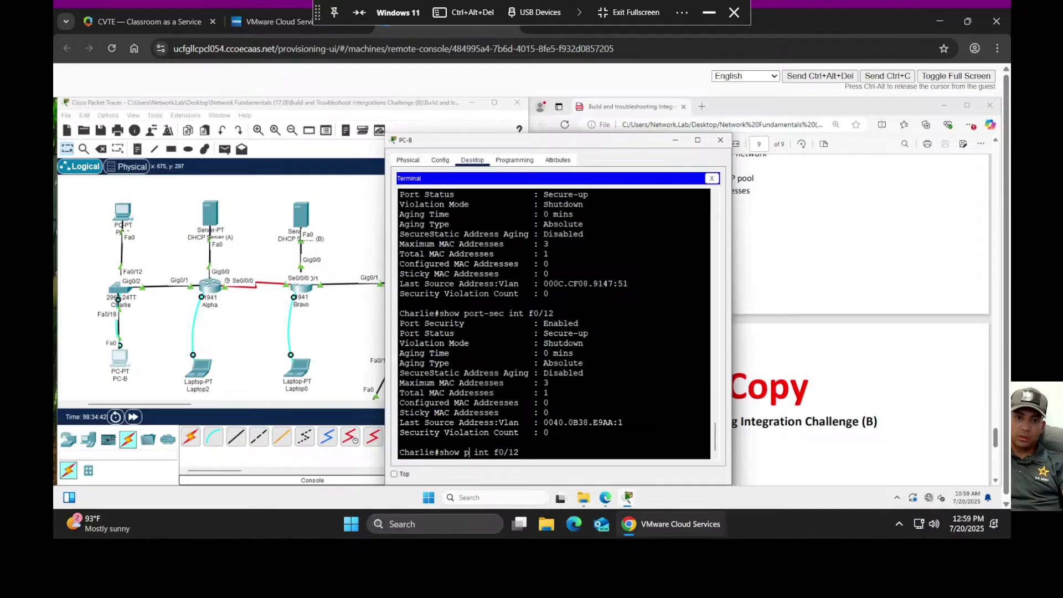
pyautogui.press('BackSpace')
pyautogui.press('Return')
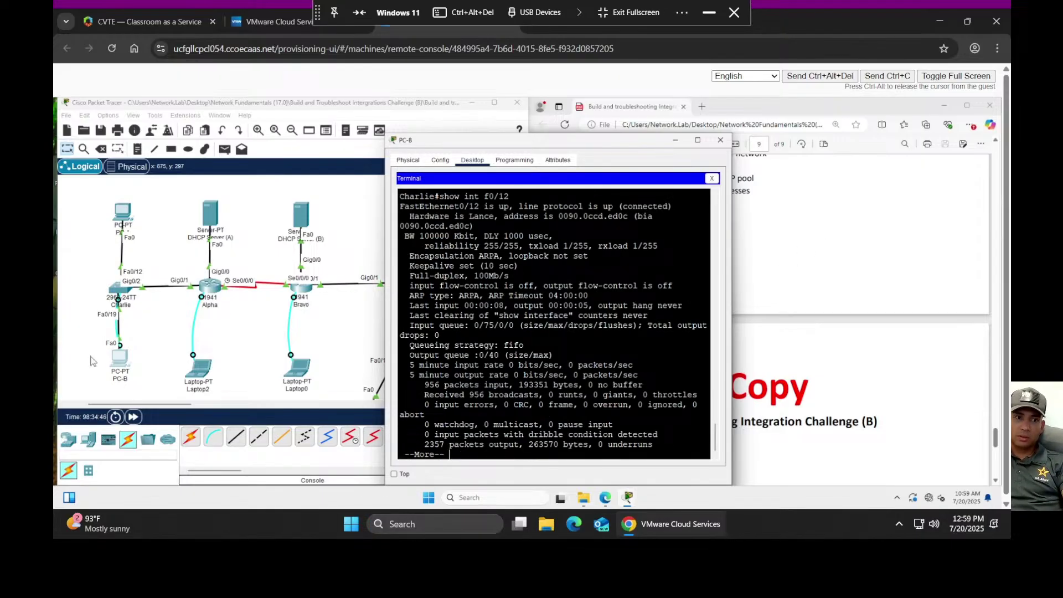
# - Retry DHCP on PC-A, which still gets APIPA 169.254.233.170, then return to PC-B's terminal
pyautogui.click(120, 214)
pyautogui.click(510, 217)
pyautogui.click(404, 217)
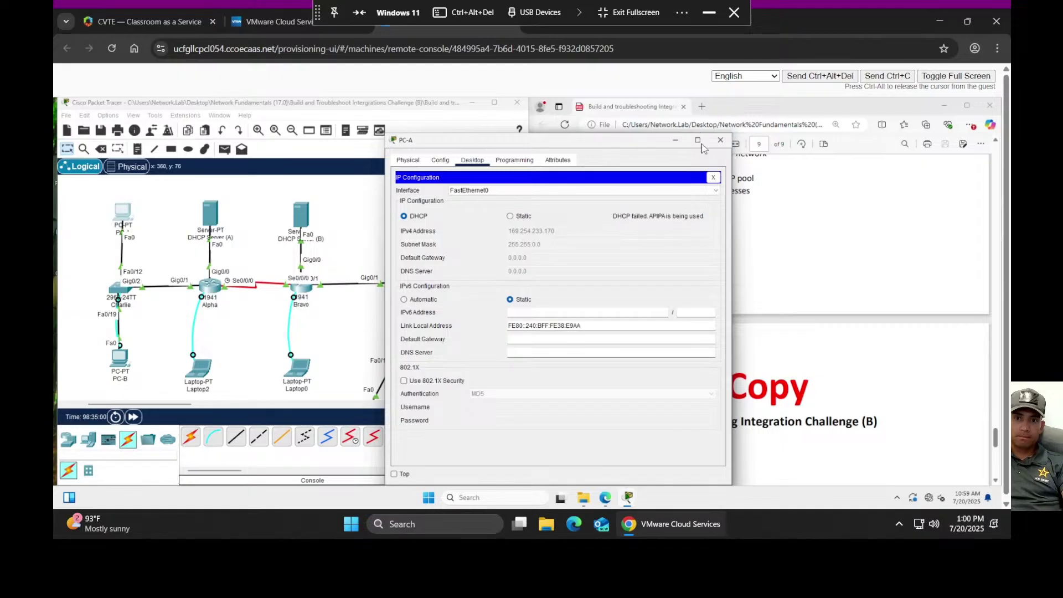
pyautogui.click(720, 141)
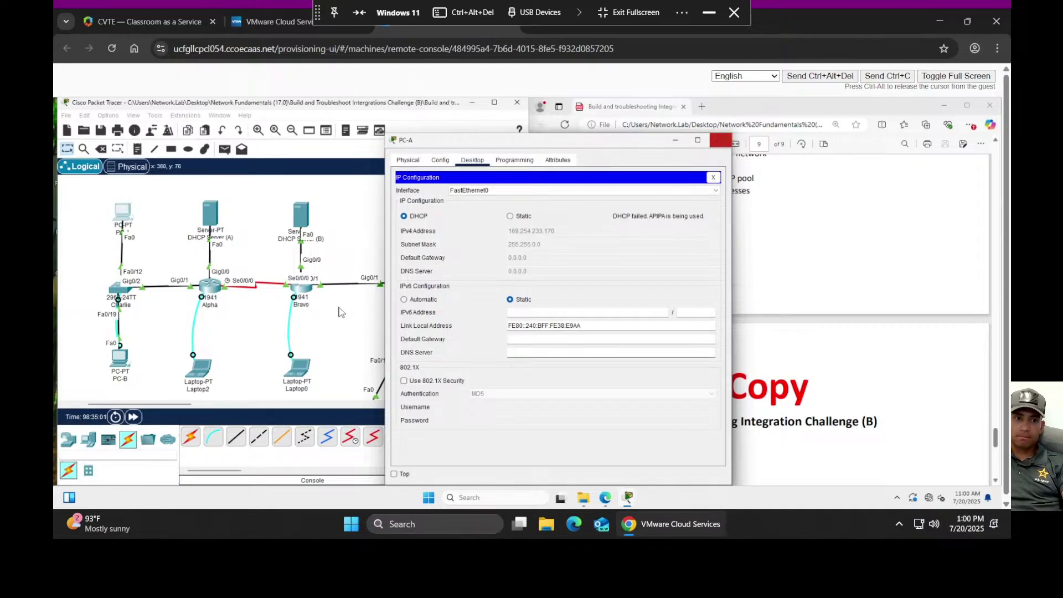
pyautogui.click(121, 359)
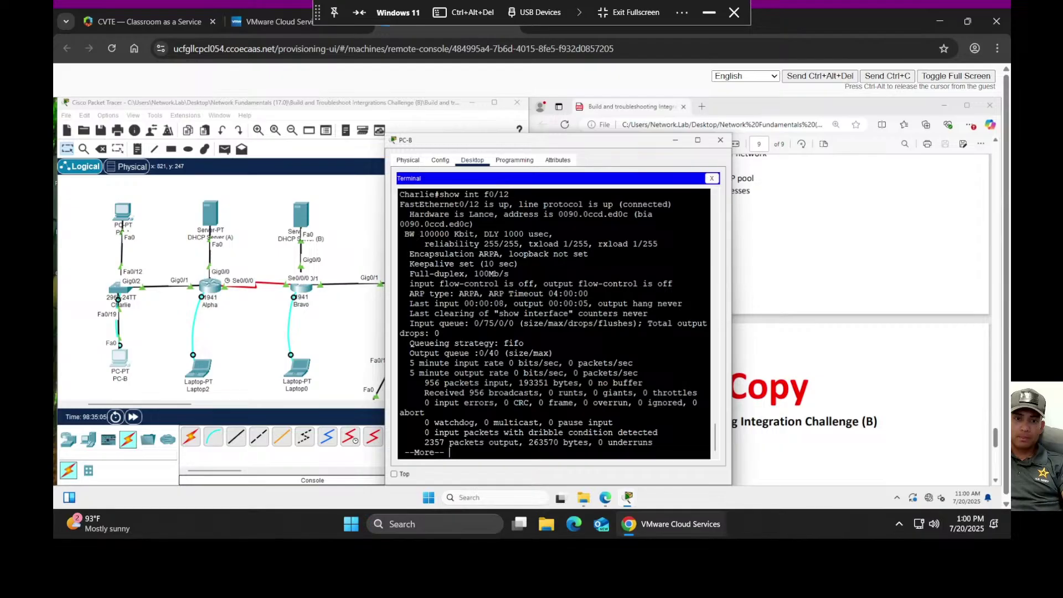
# - Page through Charlie's 'show run', reviewing Gig0/2 trunk VLANs 50-51,99 and the VLAN 50/51/99 addresses
pyautogui.press('Return')
pyautogui.press('Return')
pyautogui.press('Return')
pyautogui.press('Return')
pyautogui.press('Return')
pyautogui.press('Return')
pyautogui.press('Return')
pyautogui.press('Return')
pyautogui.press('Return')
pyautogui.press('Return')
pyautogui.write('show run')
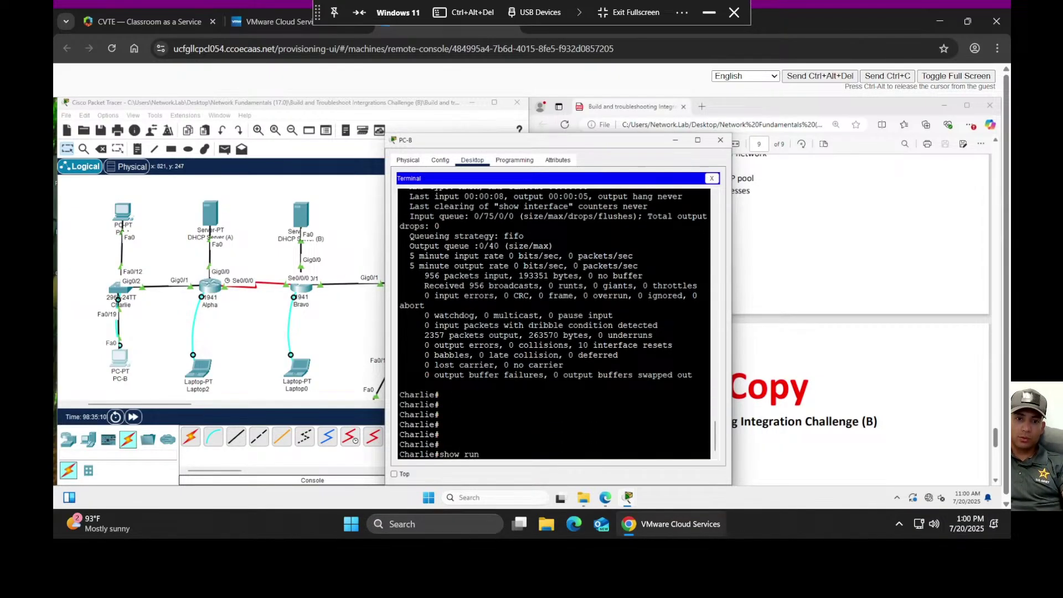
pyautogui.press('Return')
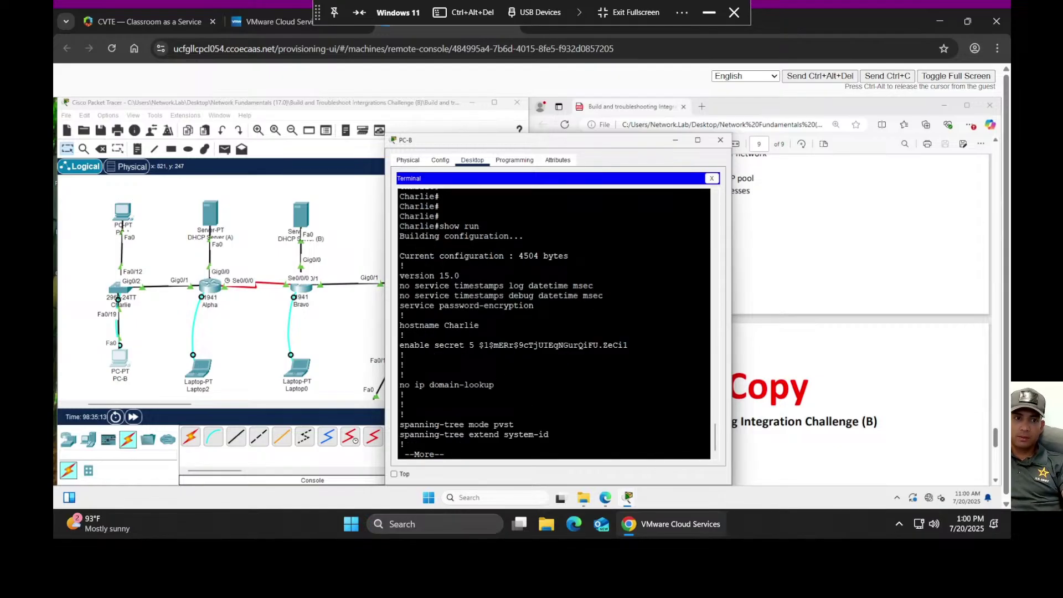
pyautogui.press('space')
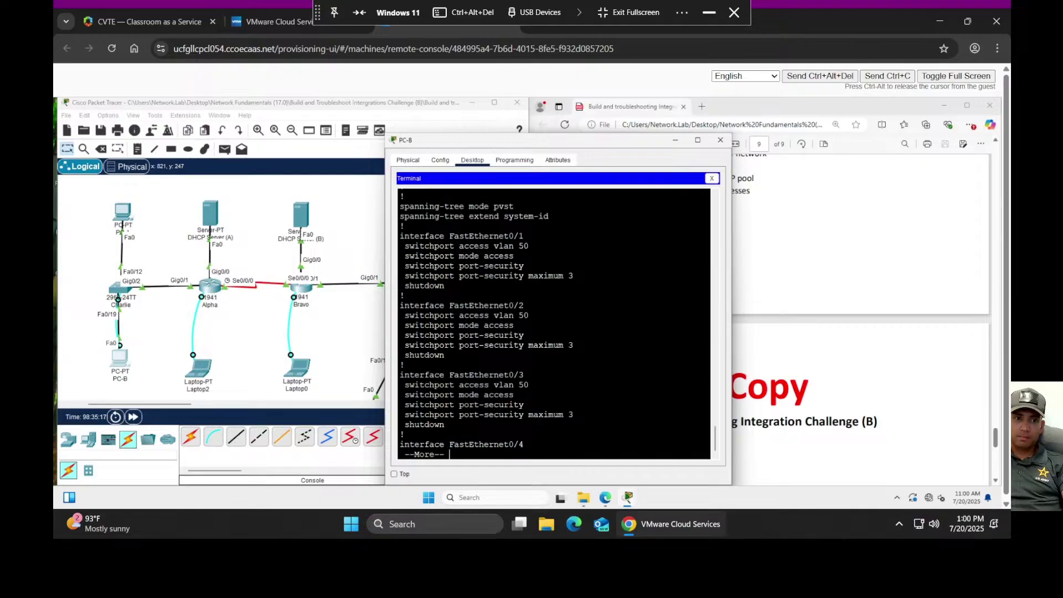
pyautogui.press('space')
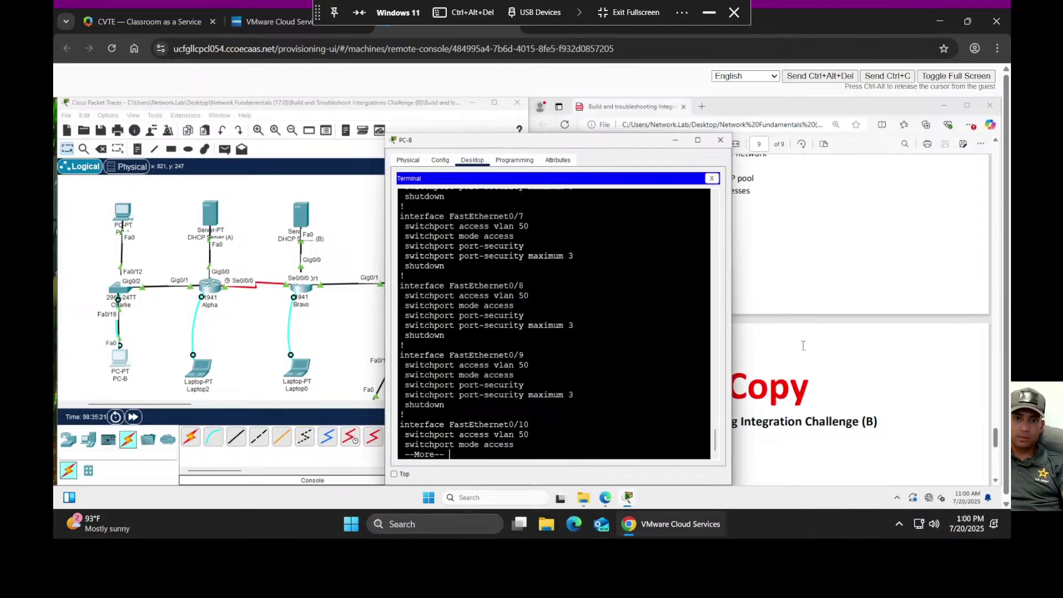
pyautogui.press('space')
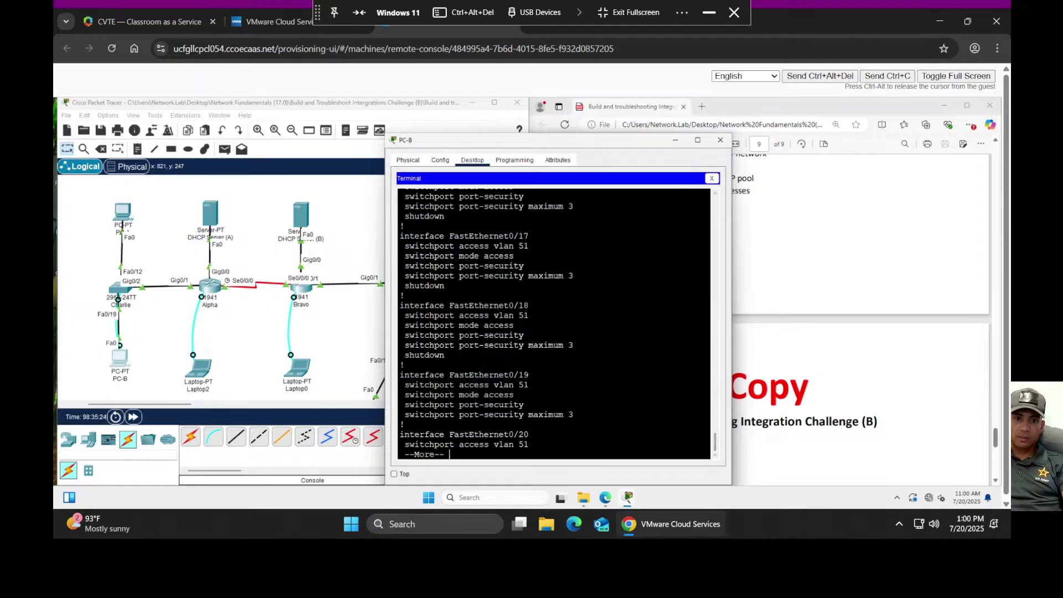
pyautogui.press('space')
pyautogui.scroll(8, 554, 324)
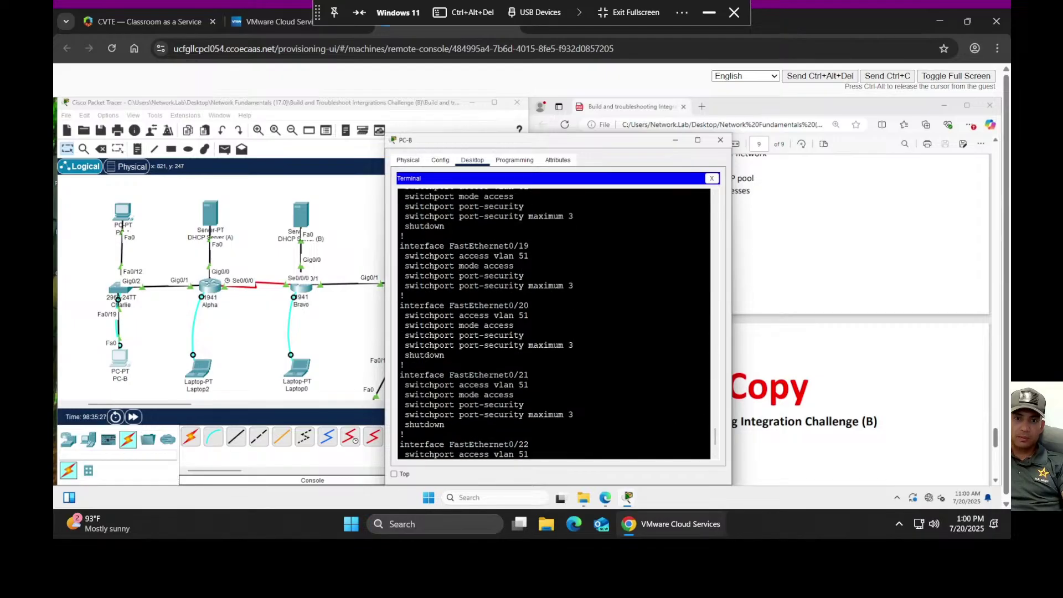
pyautogui.scroll(5, 554, 324)
pyautogui.scroll(3, 554, 324)
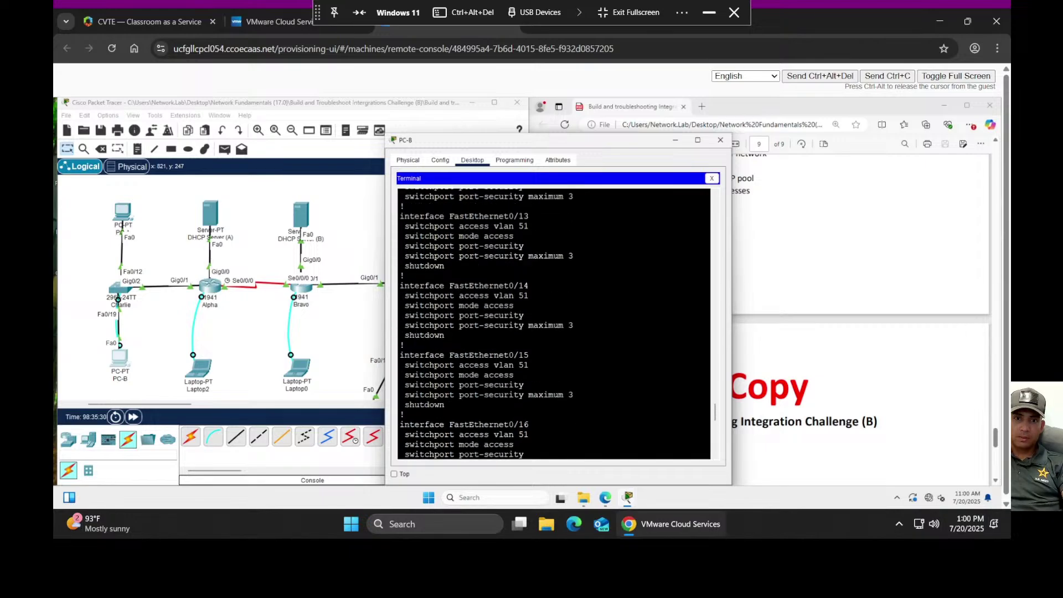
pyautogui.scroll(2, 553, 324)
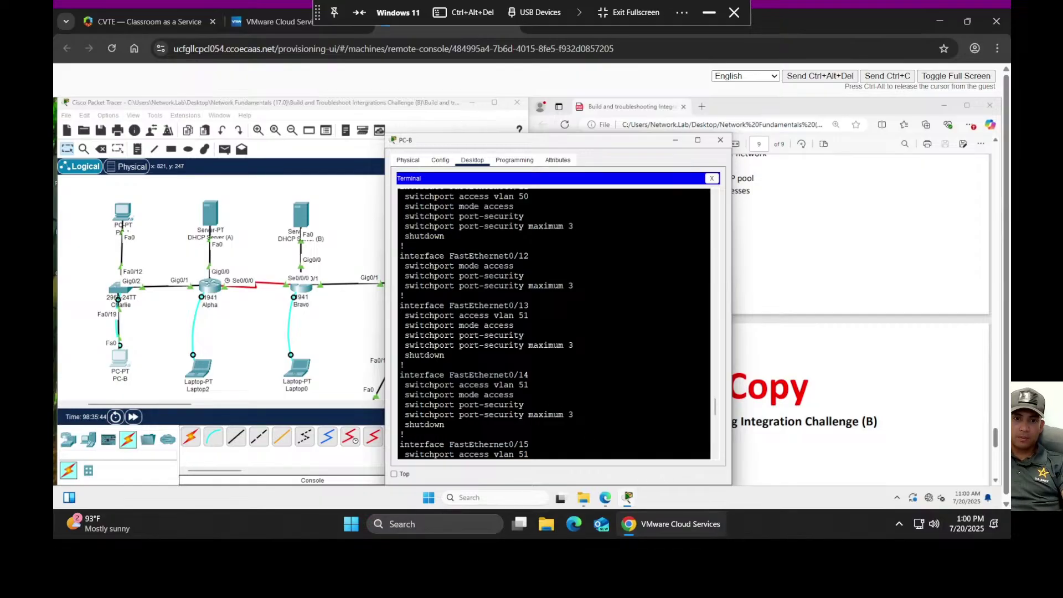
pyautogui.press('space')
pyautogui.scroll(2, 554, 324)
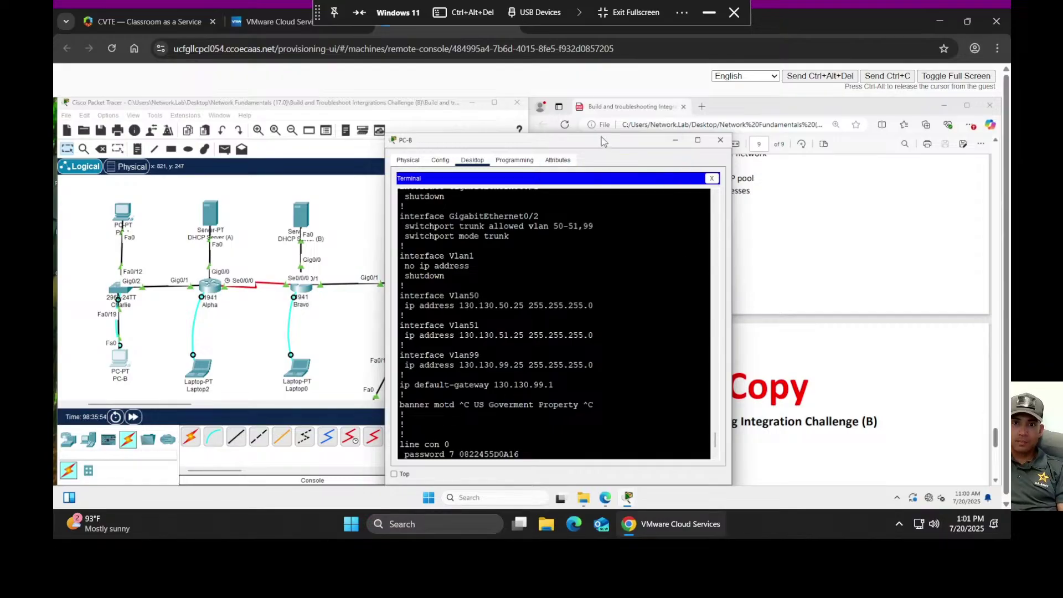
pyautogui.moveTo(602, 146); pyautogui.dragTo(364, 123)
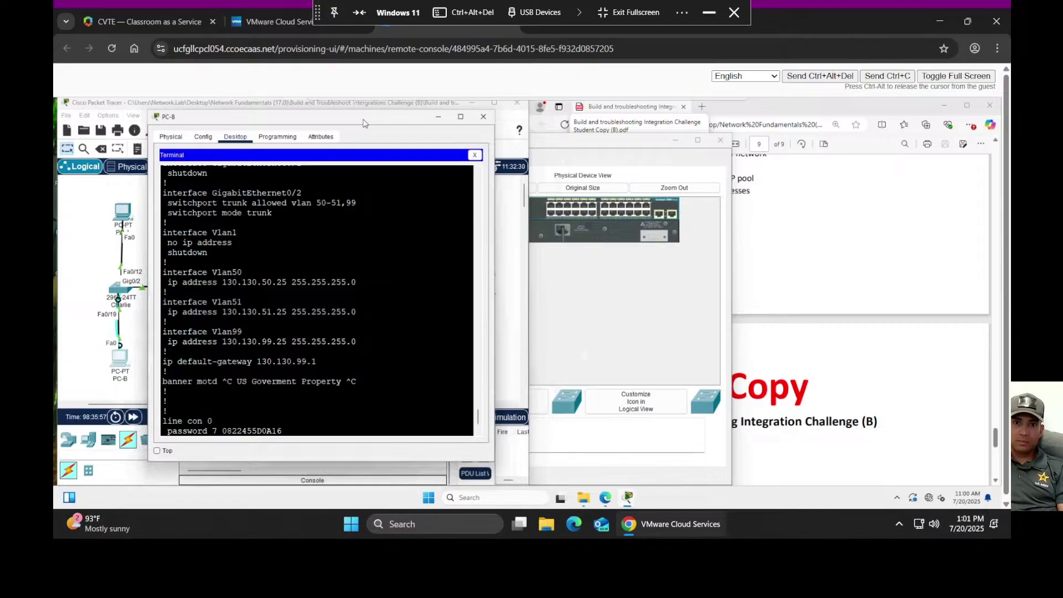
pyautogui.click(598, 145)
pyautogui.click(721, 141)
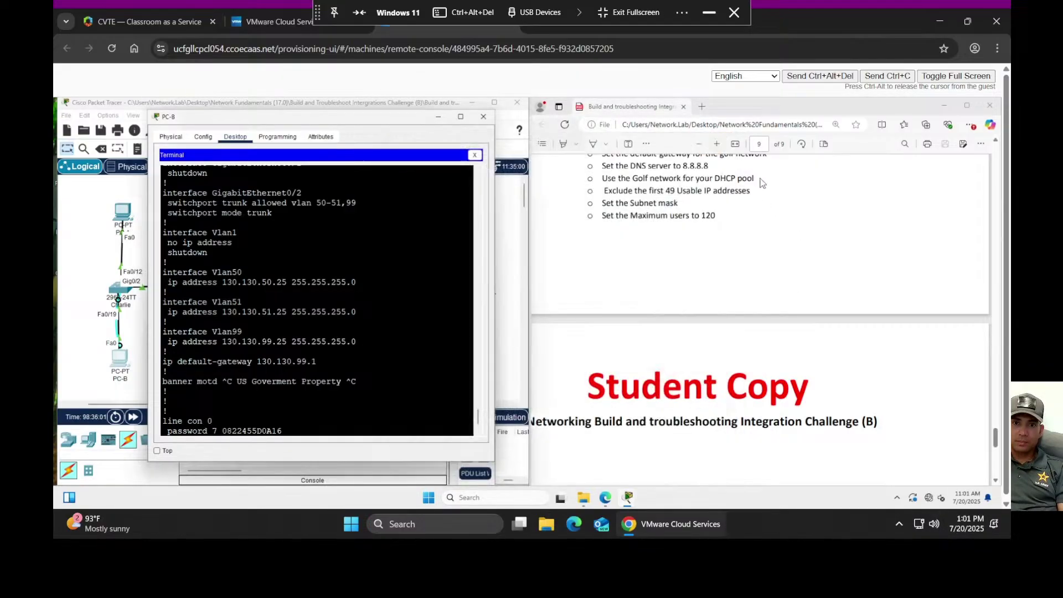
# - Scroll the lab PDF to page 2's addressing table with the Alpha, Bravo and Charlie rows
pyautogui.scroll(10, 847, 277)
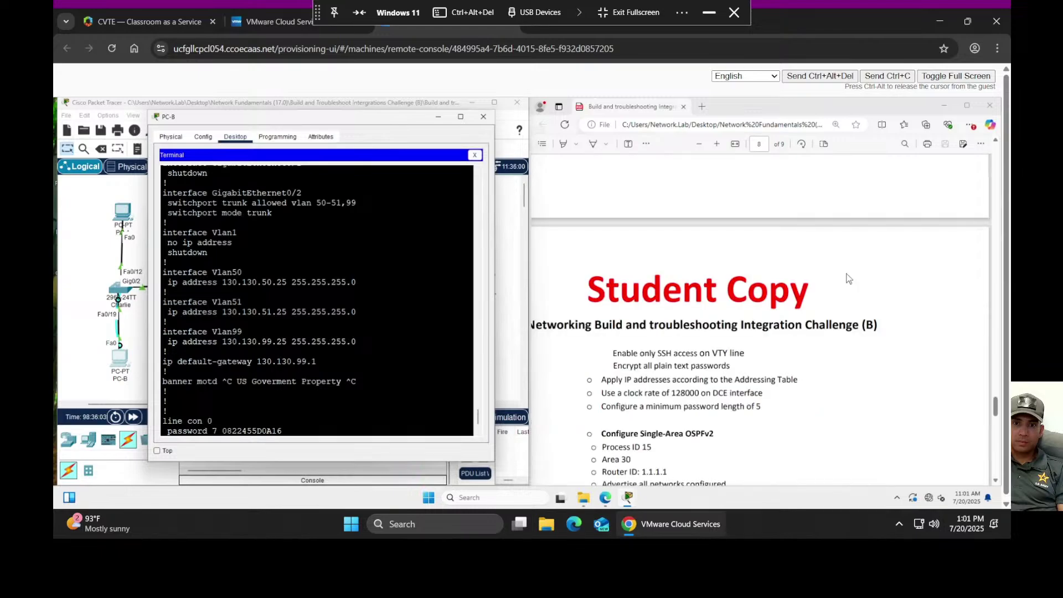
pyautogui.scroll(15, 849, 276)
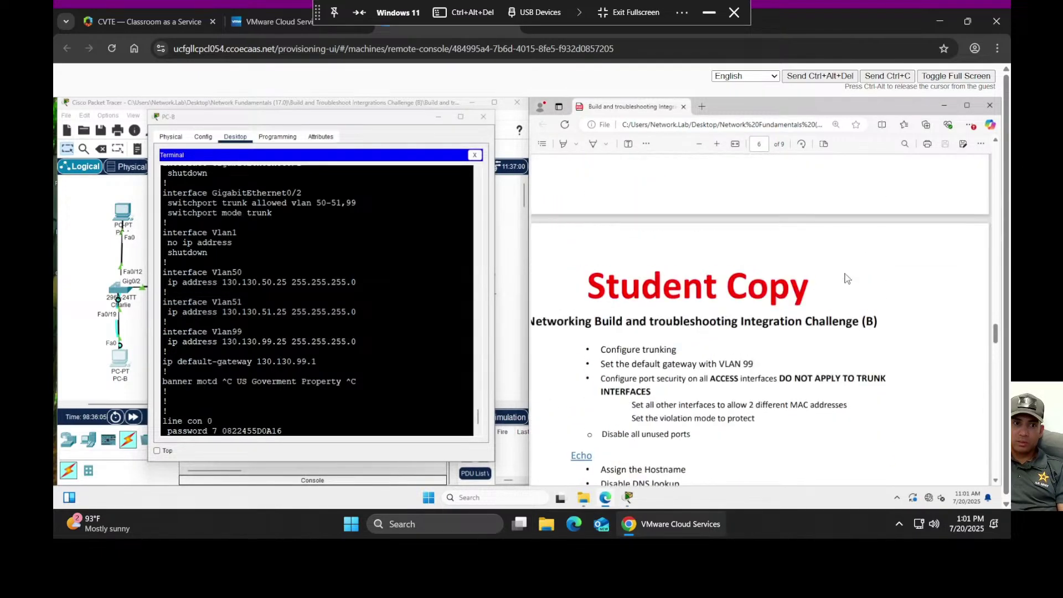
pyautogui.scroll(10, 845, 278)
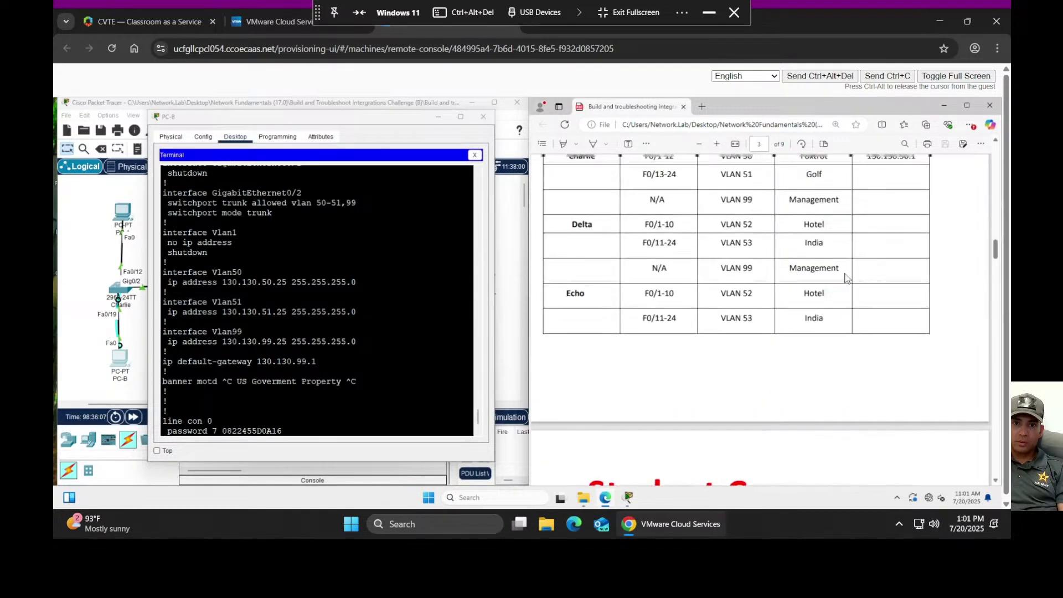
pyautogui.scroll(-3, 845, 277)
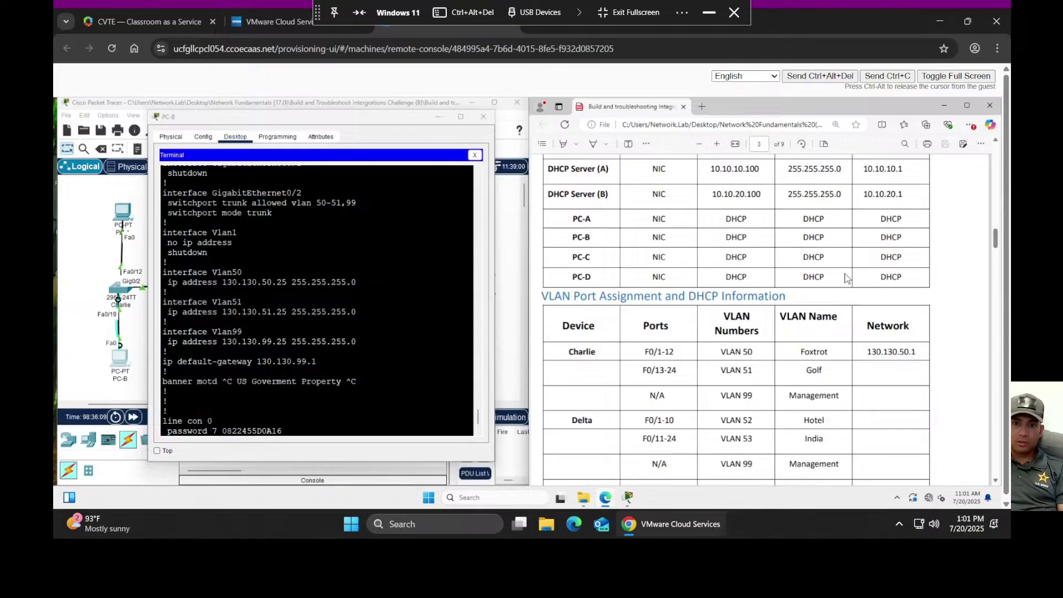
pyautogui.scroll(10, 845, 277)
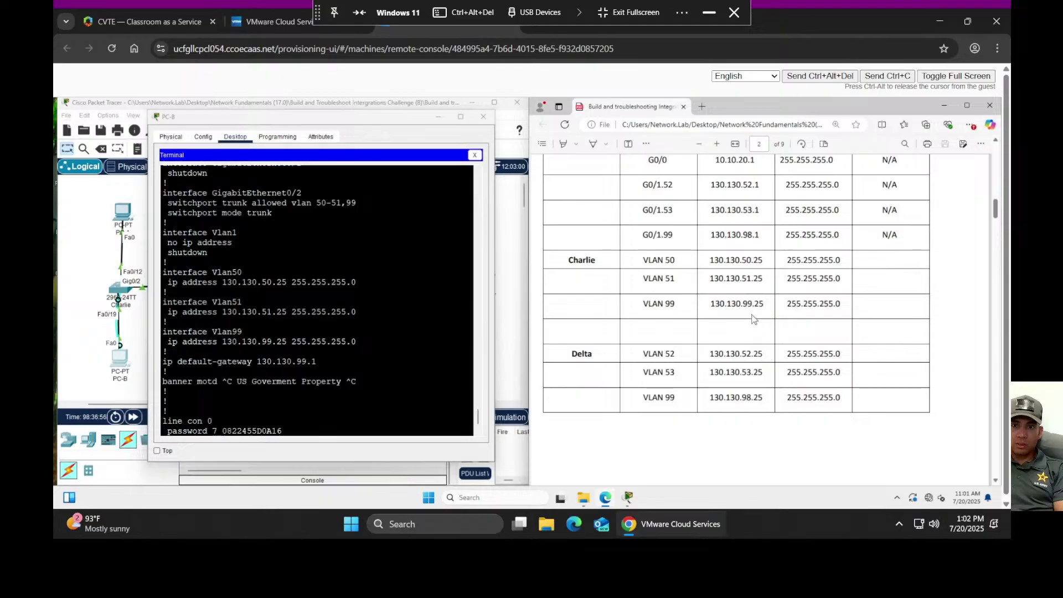
pyautogui.scroll(2, 755, 320)
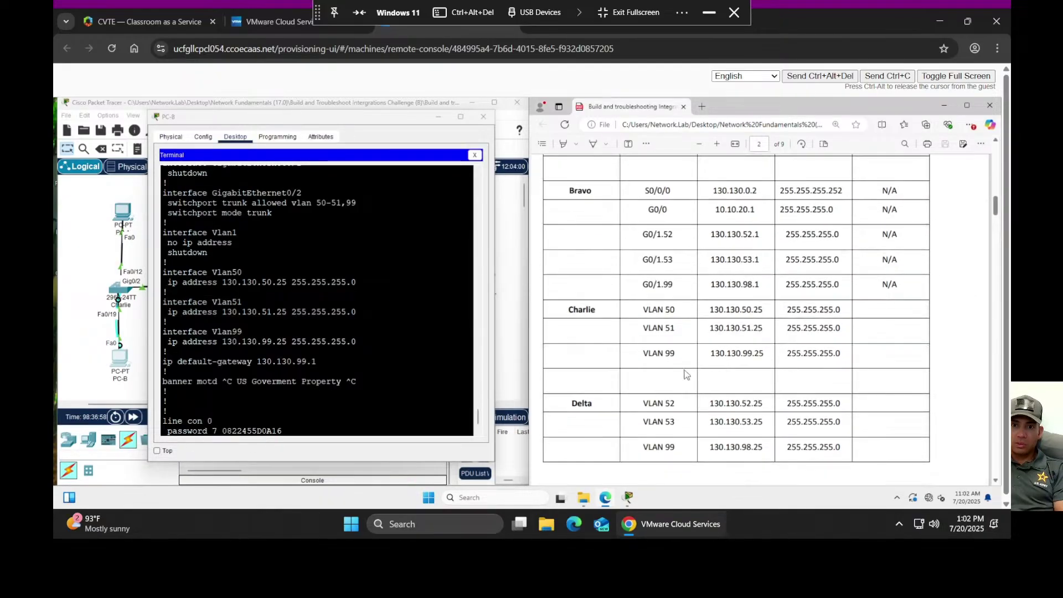
pyautogui.scroll(10, 797, 353)
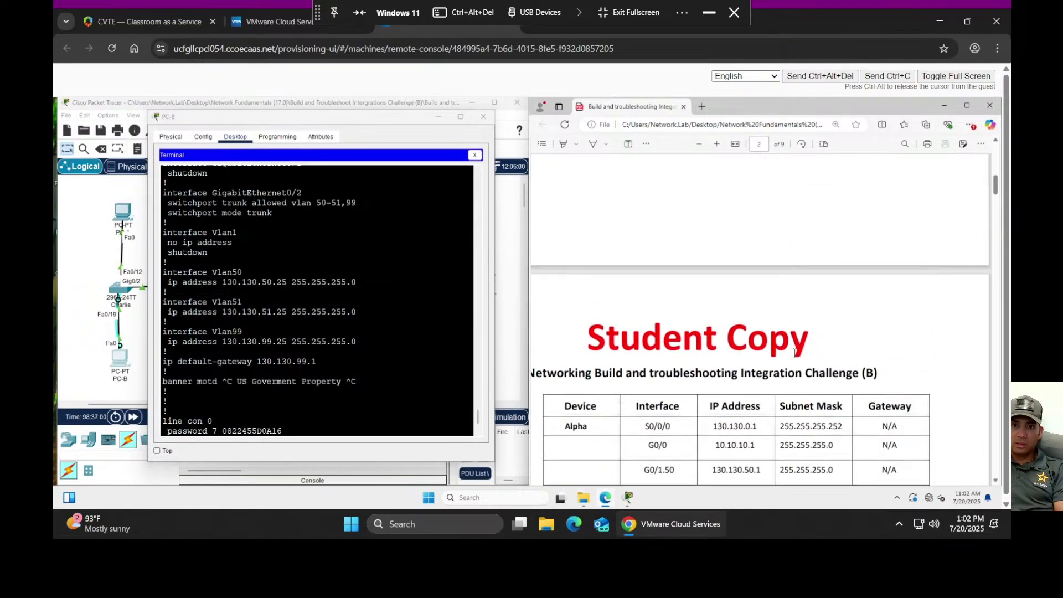
pyautogui.scroll(3, 792, 358)
pyautogui.scroll(-15, 790, 359)
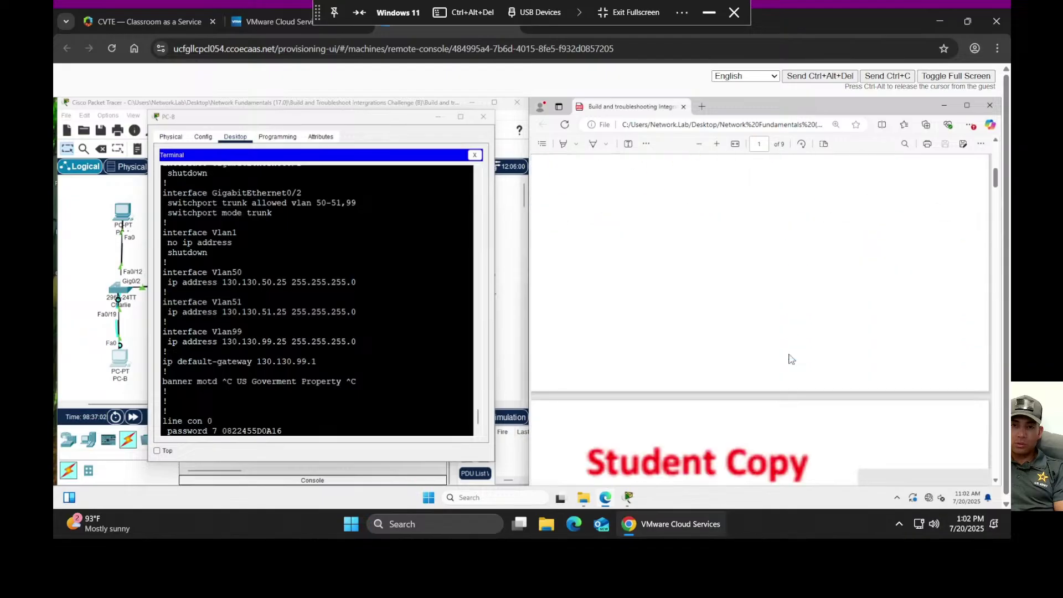
pyautogui.scroll(3, 772, 347)
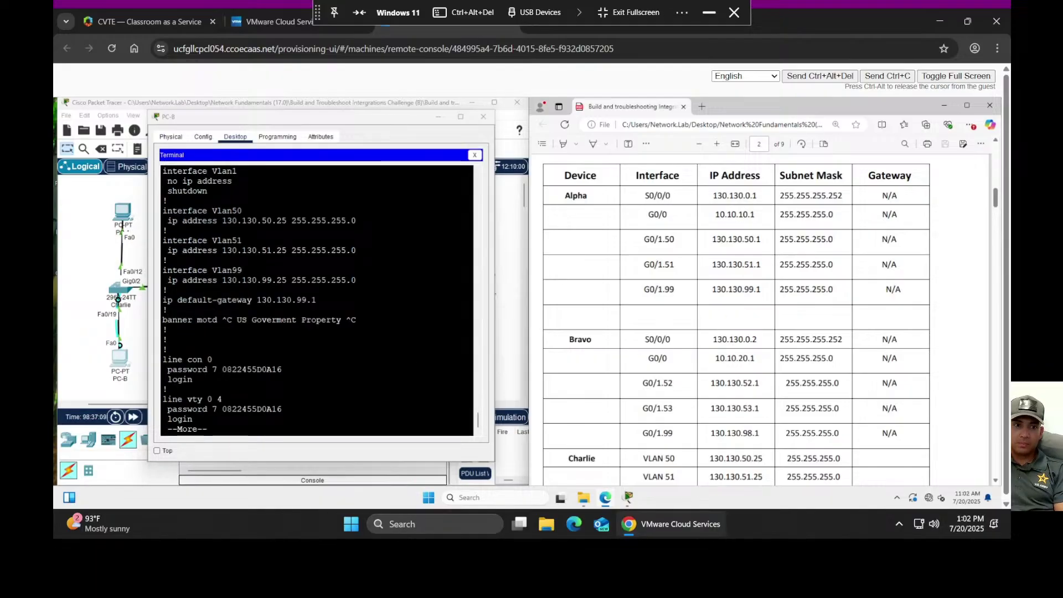
# - Review Charlie's running config in PC-B's terminal and shift the terminal window right
pyautogui.scroll(6, 317, 299)
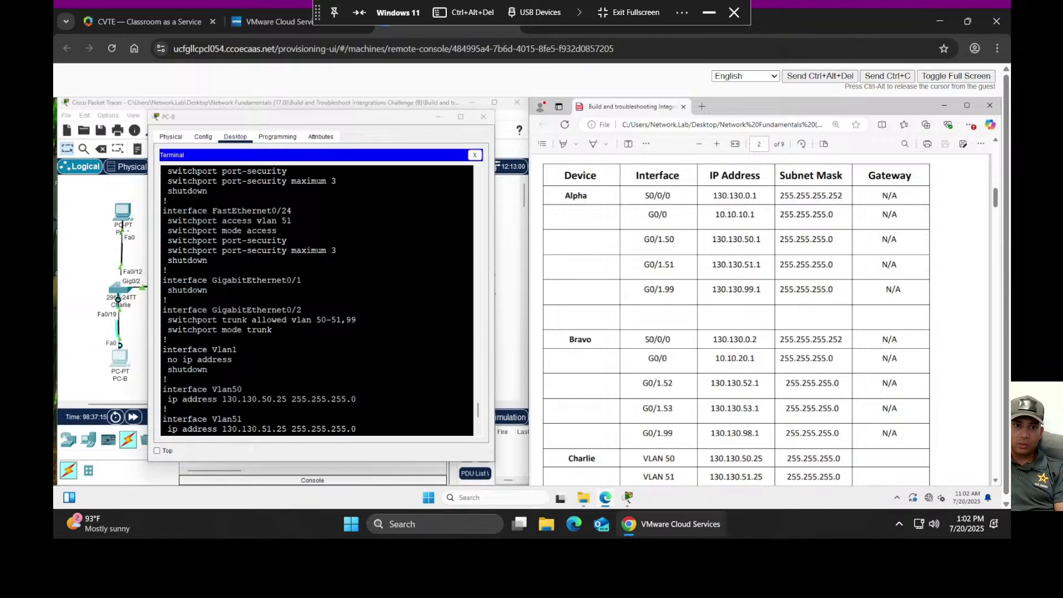
pyautogui.scroll(-3, 772, 399)
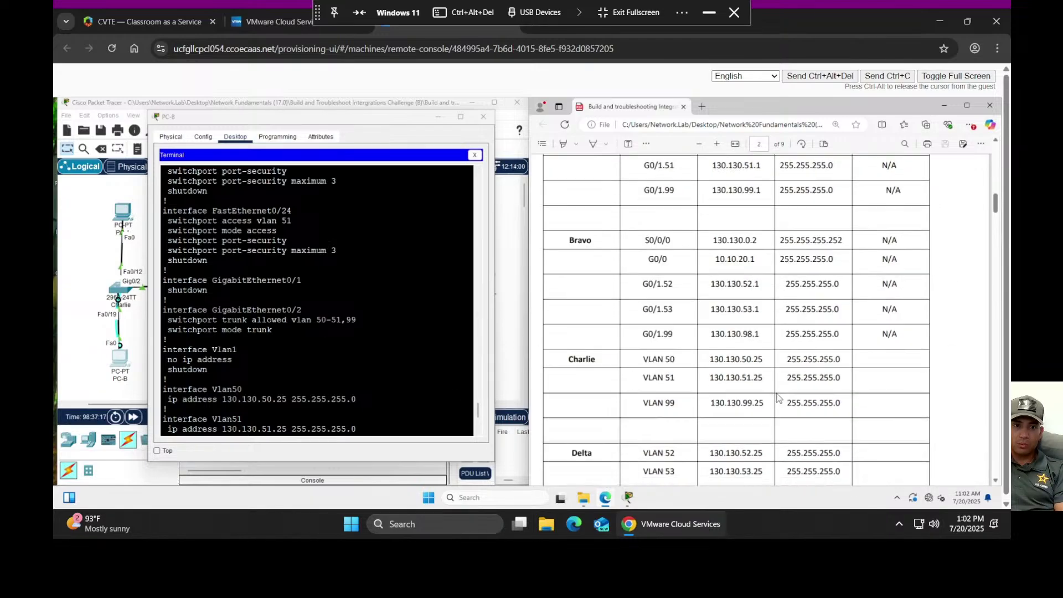
pyautogui.scroll(-10, 770, 397)
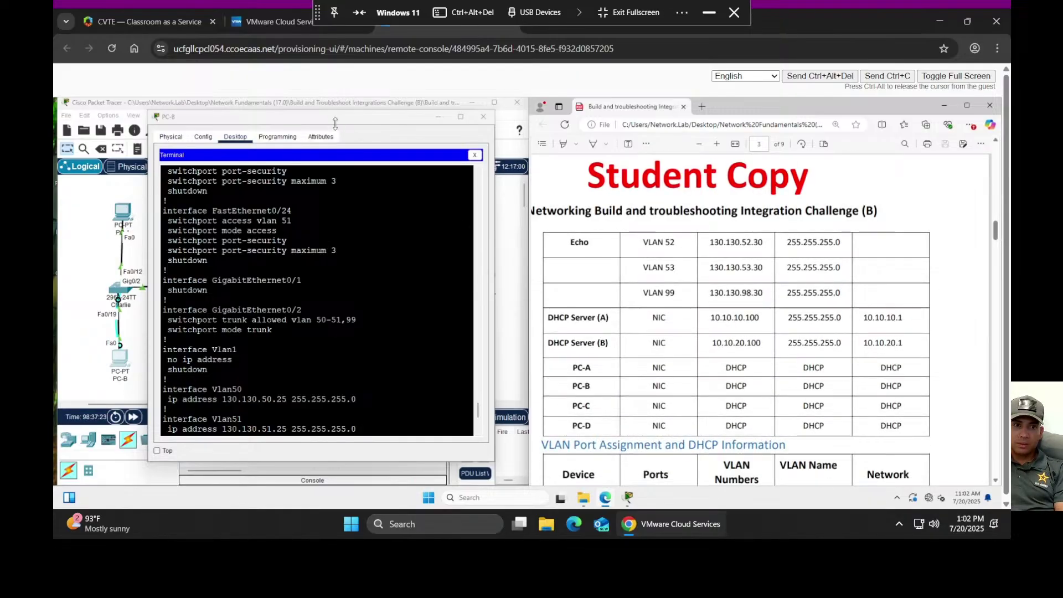
pyautogui.moveTo(336, 124); pyautogui.dragTo(364, 129)
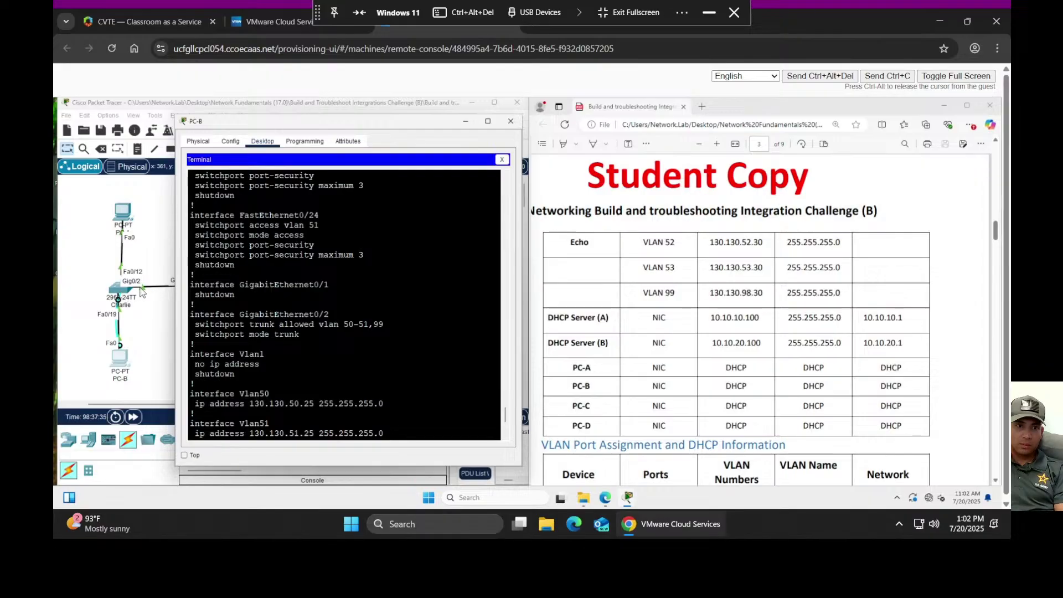
pyautogui.moveTo(319, 125); pyautogui.dragTo(403, 144)
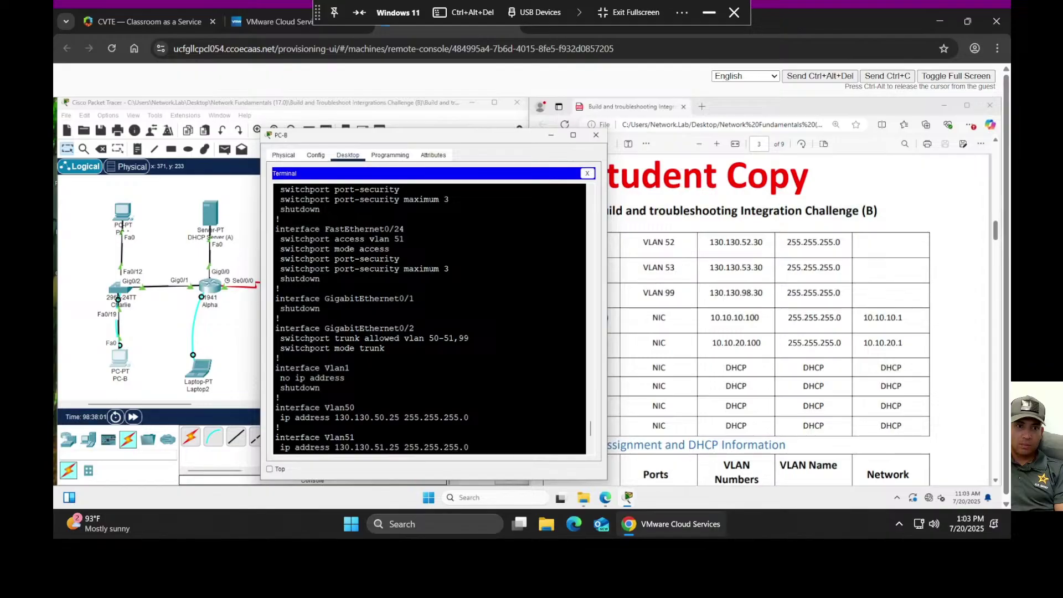
# - Fast-forward the simulated time and scroll back through Charlie's Fa0/14–Fa0/17 port settings
pyautogui.click(133, 417)
pyautogui.scroll(10, 429, 318)
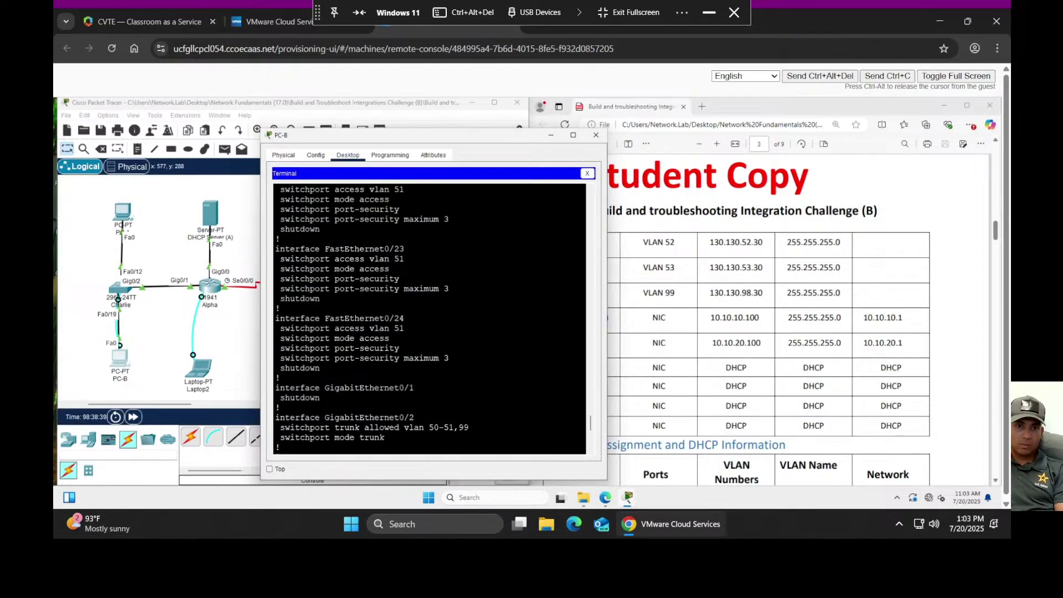
pyautogui.scroll(9, 429, 318)
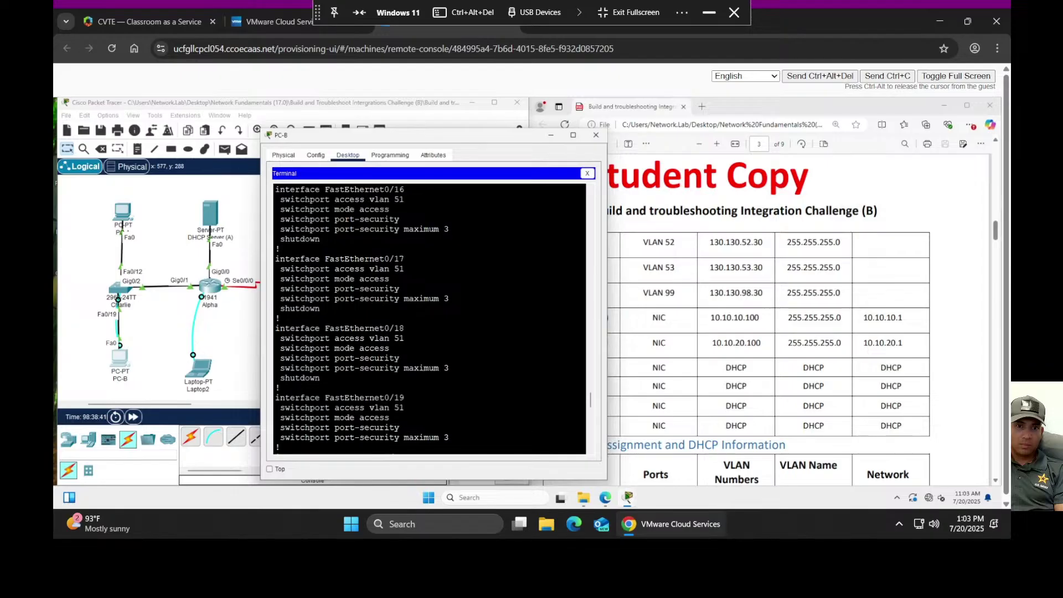
pyautogui.scroll(4, 429, 318)
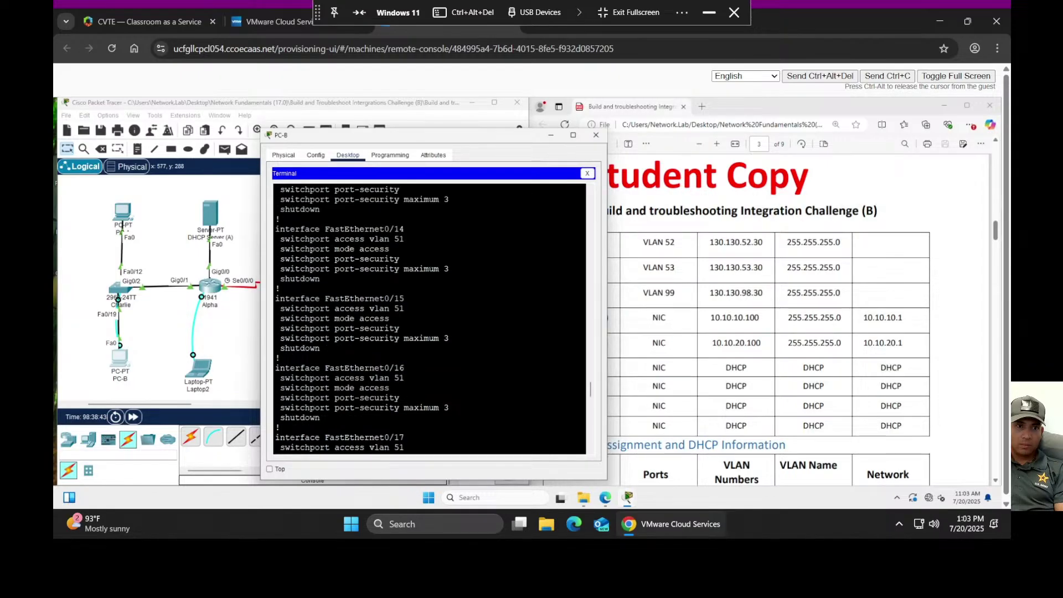
# - Find PC-A holding APIPA 169.254.233.170, then open DHCP Server (A)'s Services tab
pyautogui.click(122, 218)
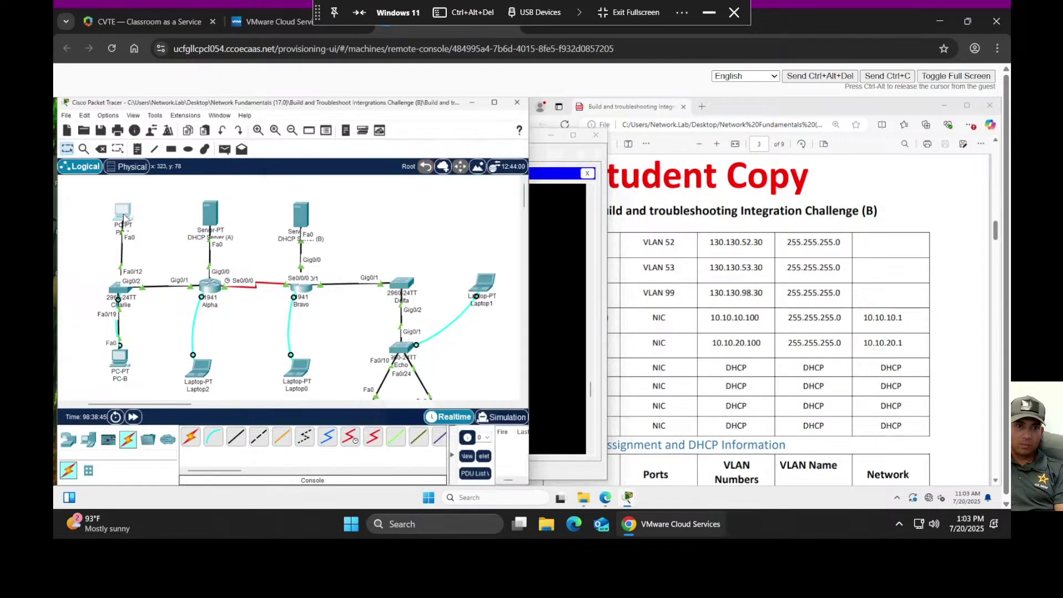
pyautogui.click(435, 192)
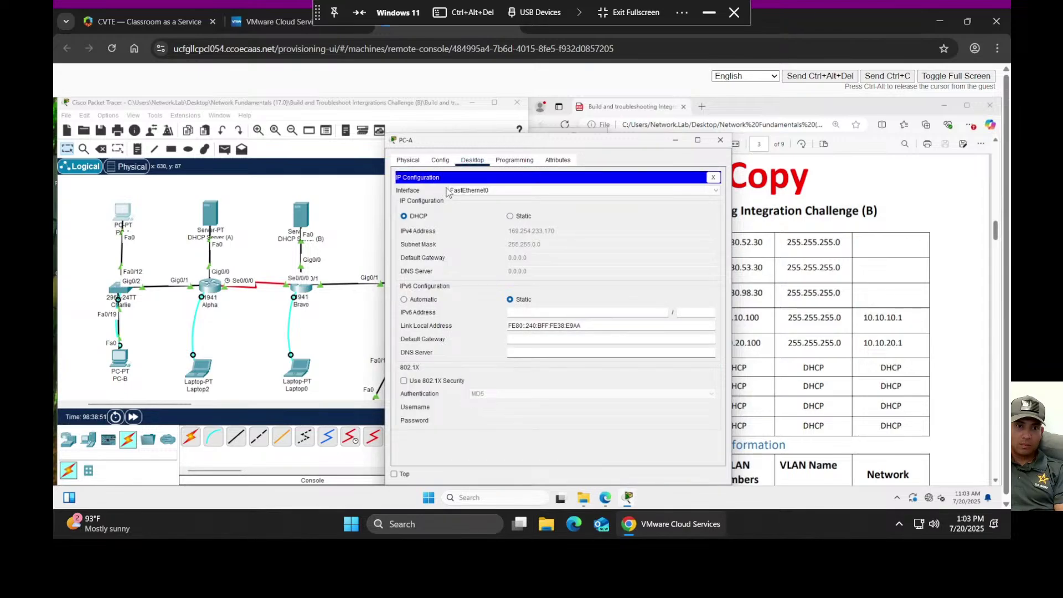
pyautogui.click(211, 222)
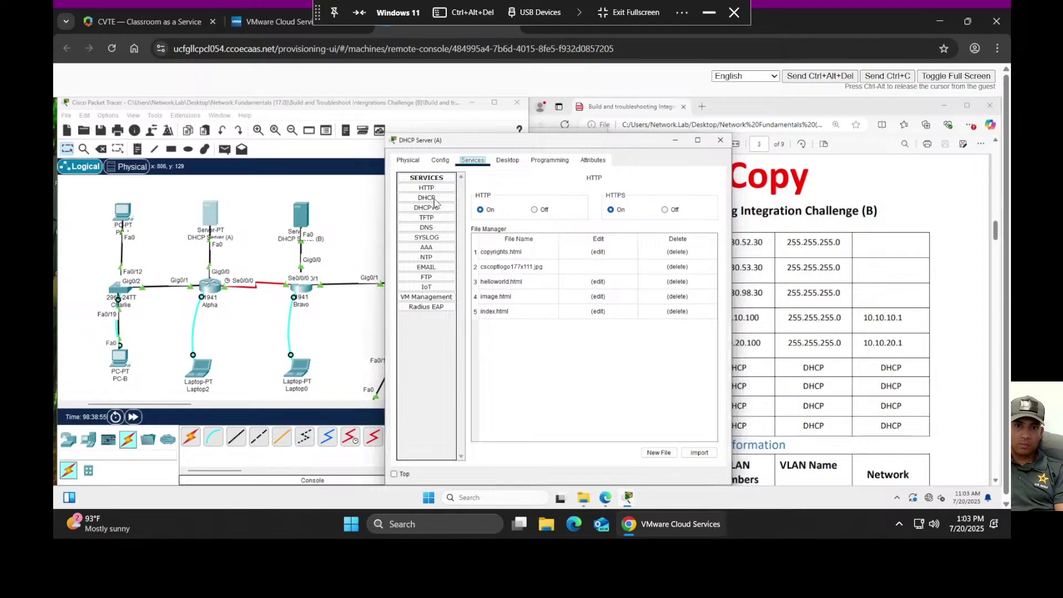
# - Show DHCP Server (A)'s DHCP page, load the Golf and foxtrot pools, and move the window aside
pyautogui.click(428, 200)
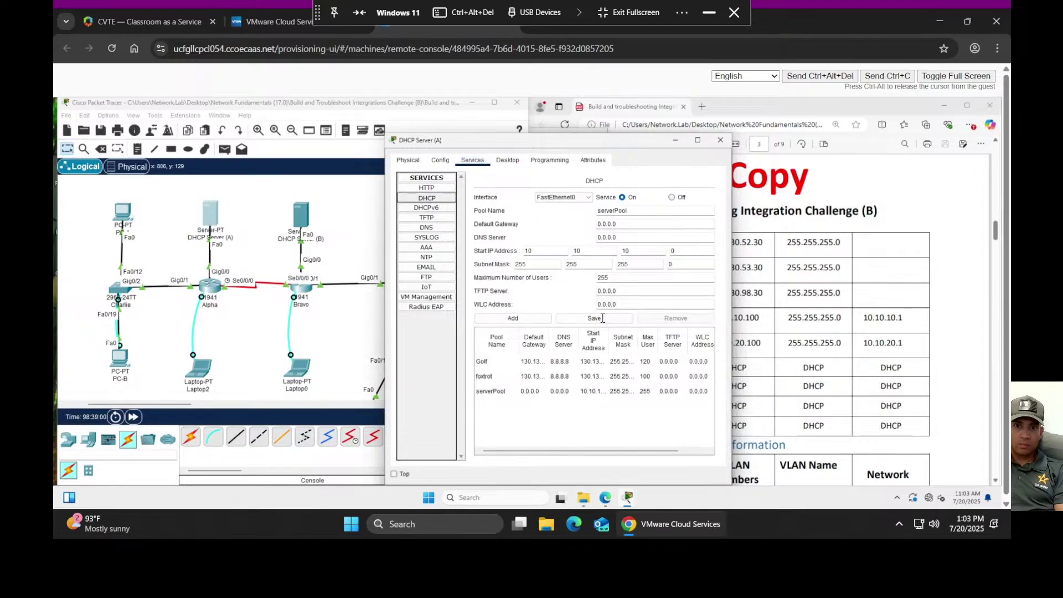
pyautogui.click(532, 364)
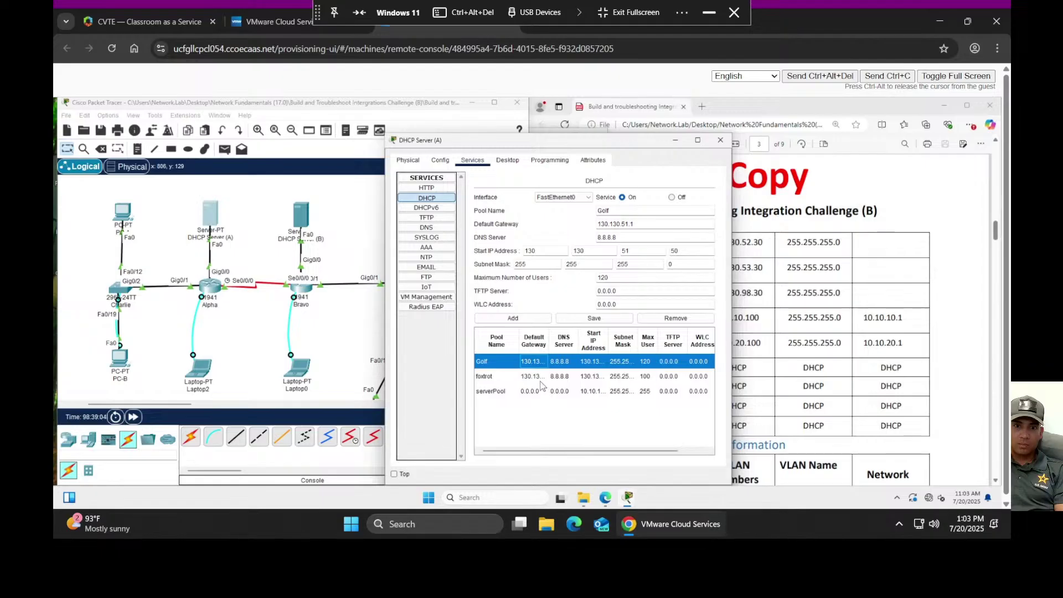
pyautogui.click(541, 377)
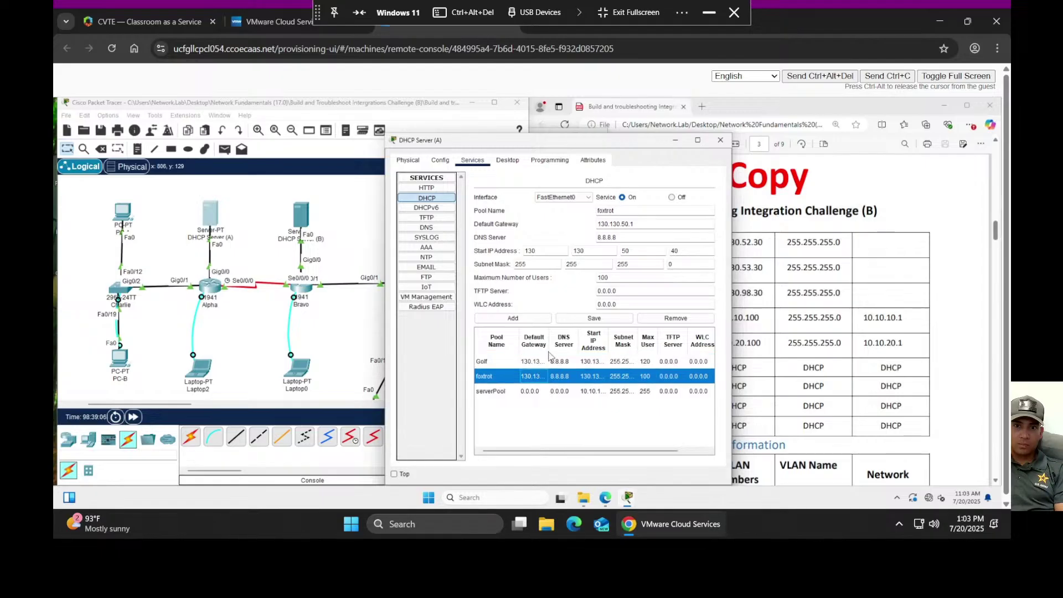
pyautogui.moveTo(554, 146); pyautogui.dragTo(322, 141)
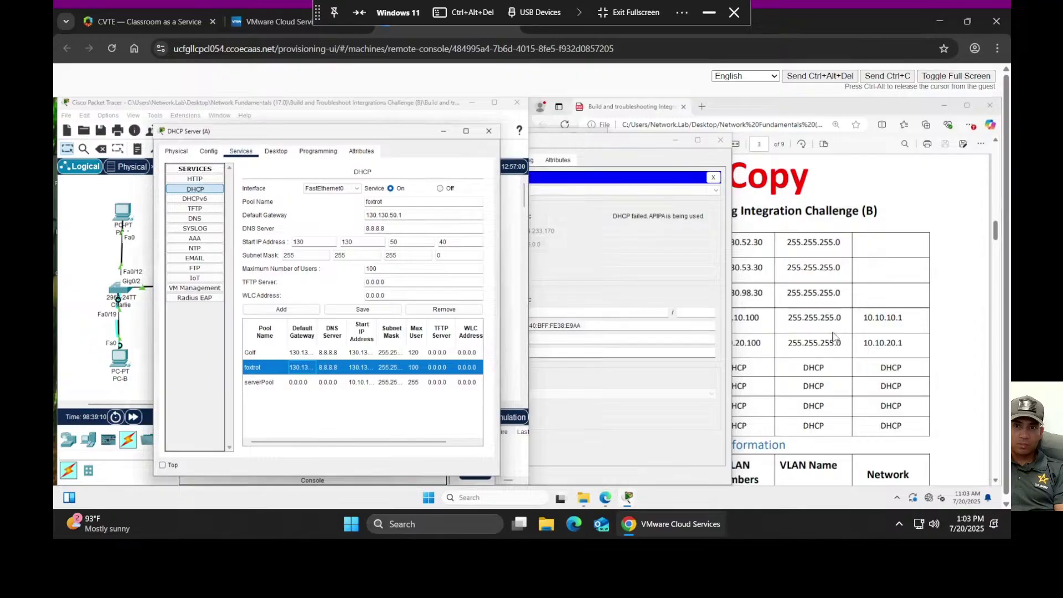
# - Bring the lab PDF forward and scroll to its addressing table
pyautogui.click(828, 336)
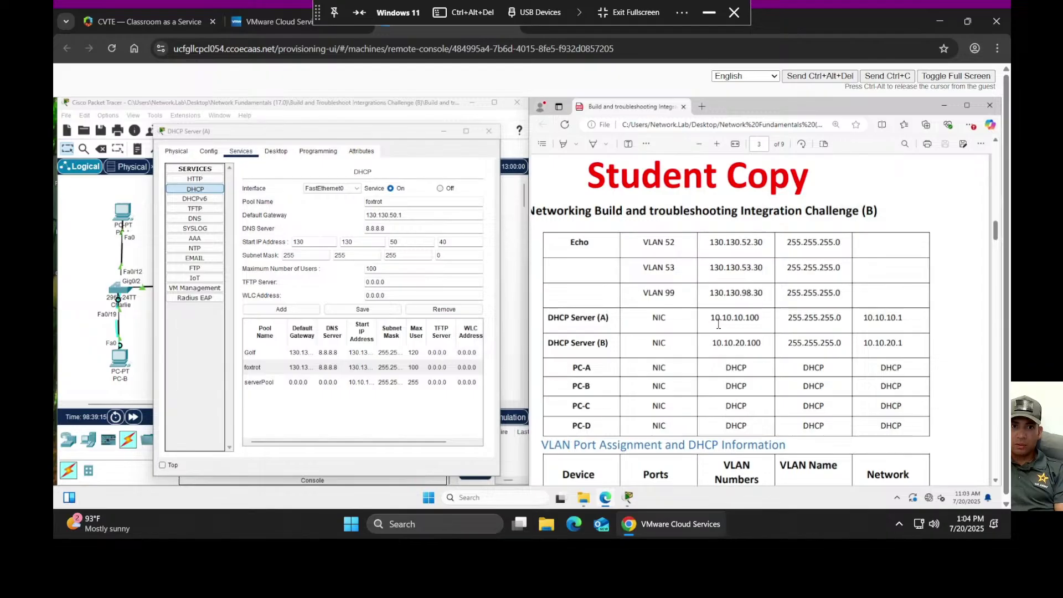
pyautogui.scroll(-2, 714, 343)
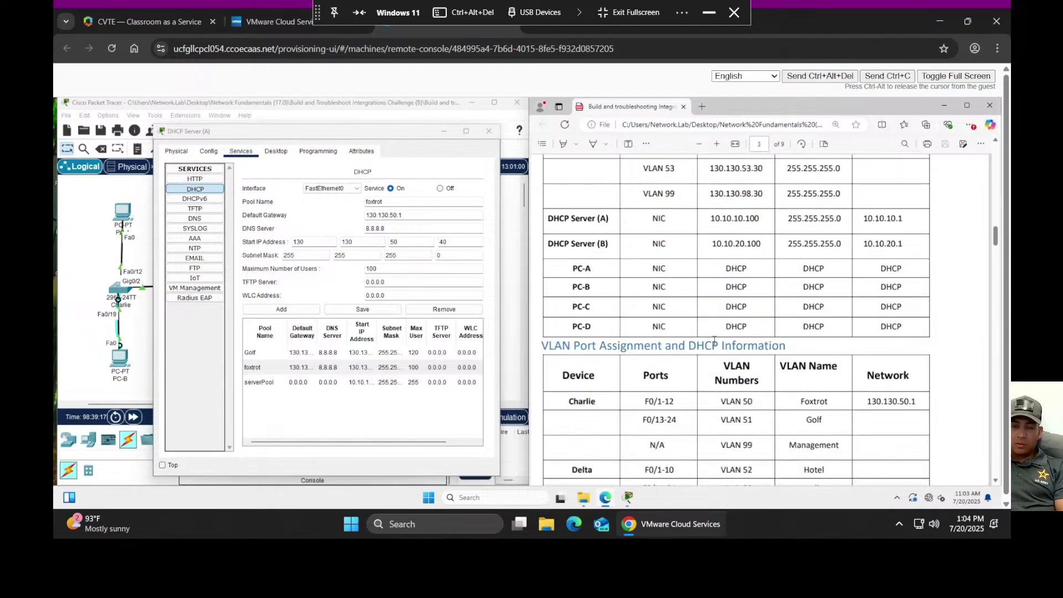
pyautogui.scroll(-10, 714, 341)
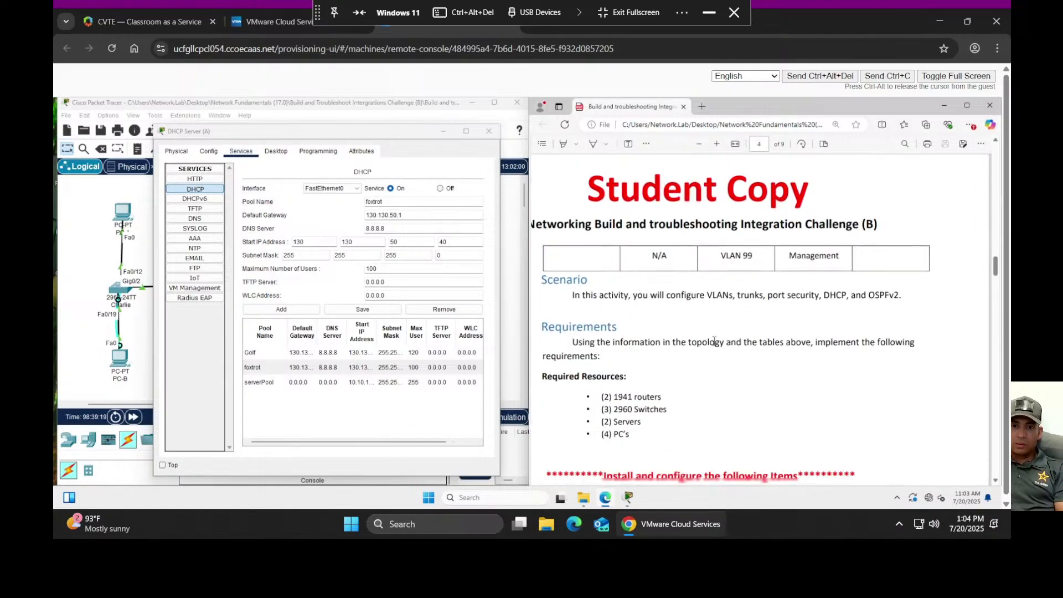
pyautogui.scroll(-4, 714, 341)
pyautogui.scroll(12, 715, 344)
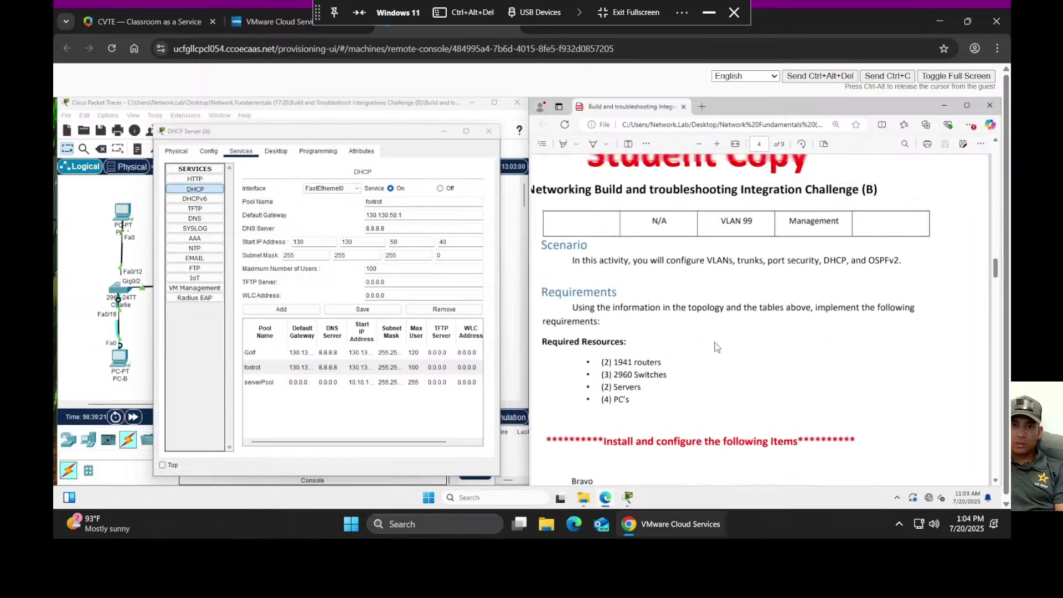
pyautogui.scroll(6, 716, 346)
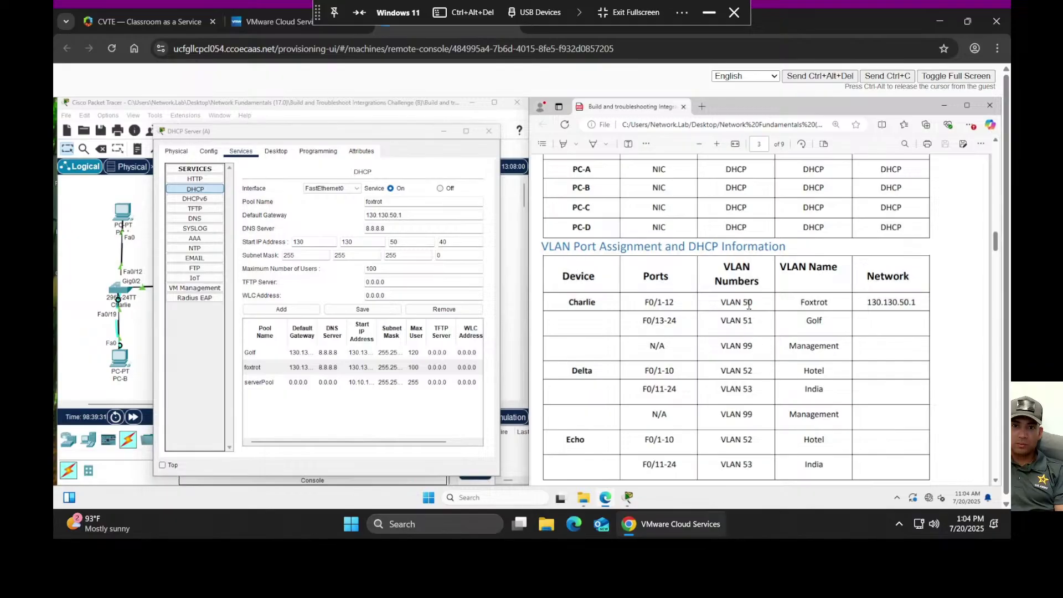
pyautogui.scroll(15, 844, 345)
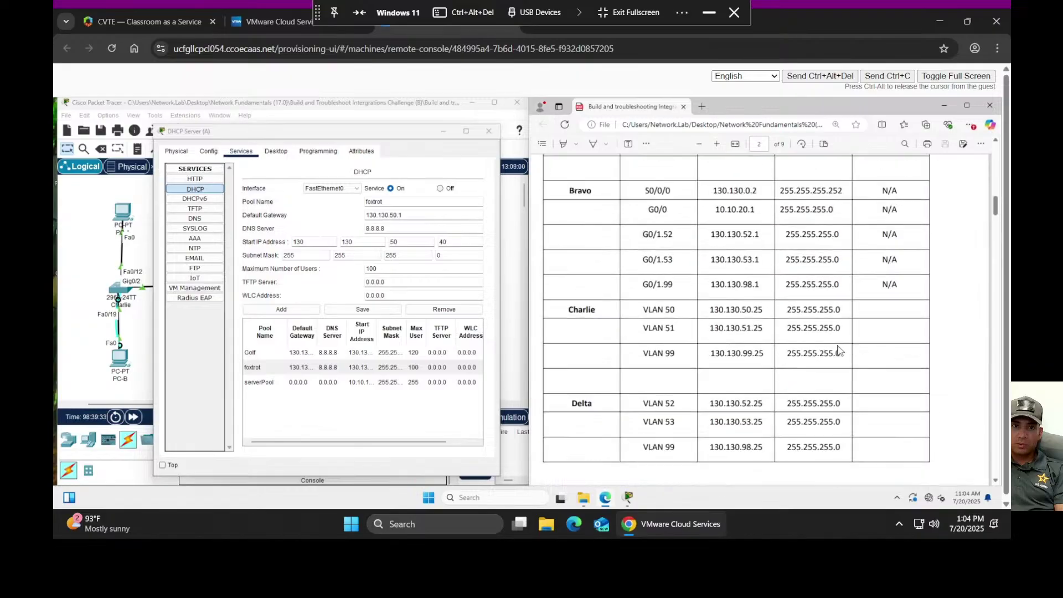
pyautogui.scroll(3, 839, 349)
pyautogui.scroll(-2, 789, 324)
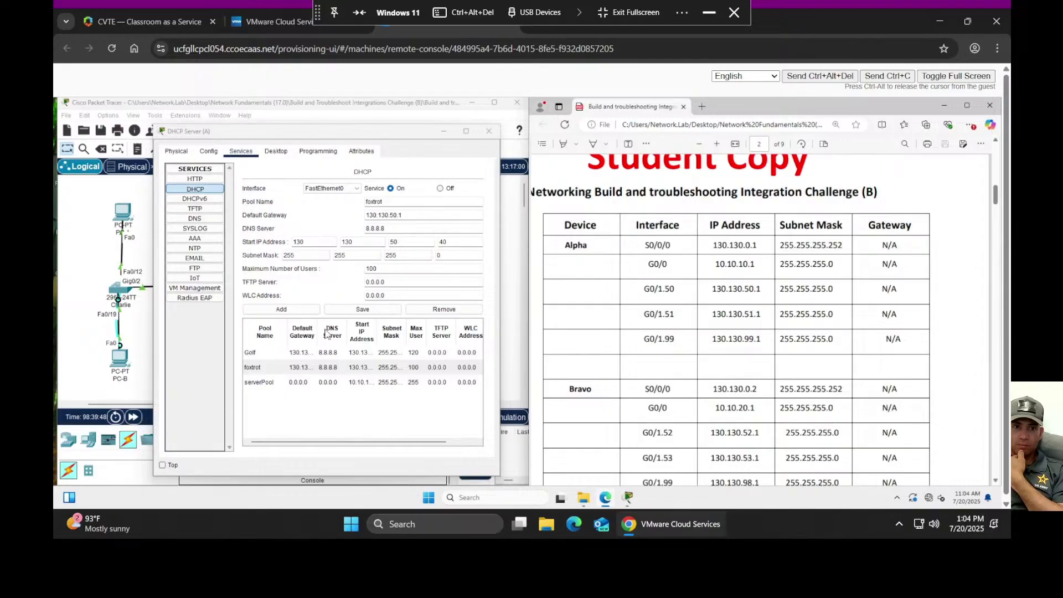
# - Compare the Golf pool (gateway 130.130.51.1, DNS 8.8.8.8, start 130.130.51.50, 120 users) with the PDF
pyautogui.click(354, 357)
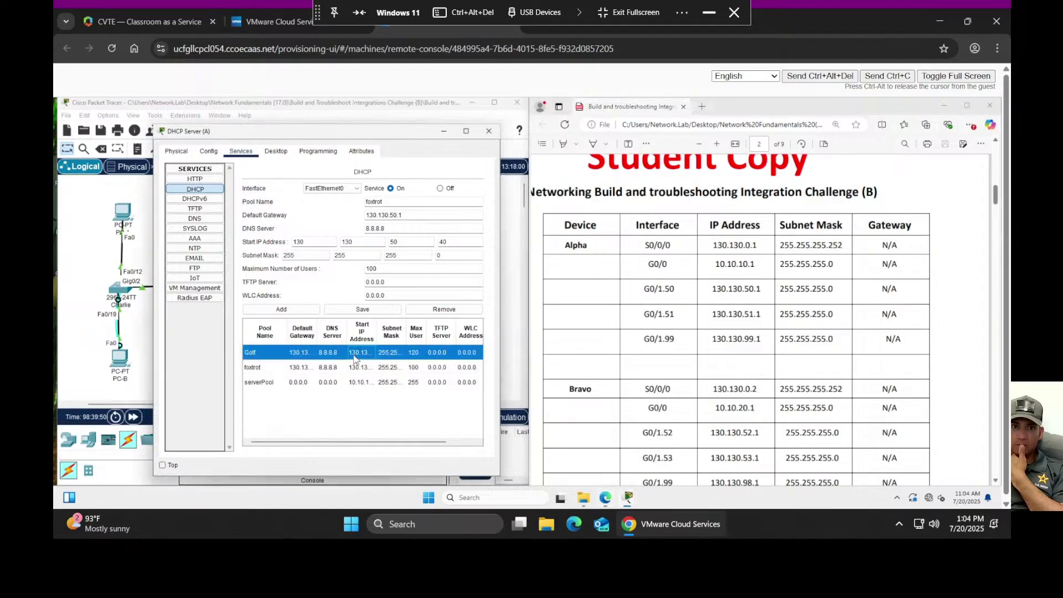
pyautogui.click(355, 356)
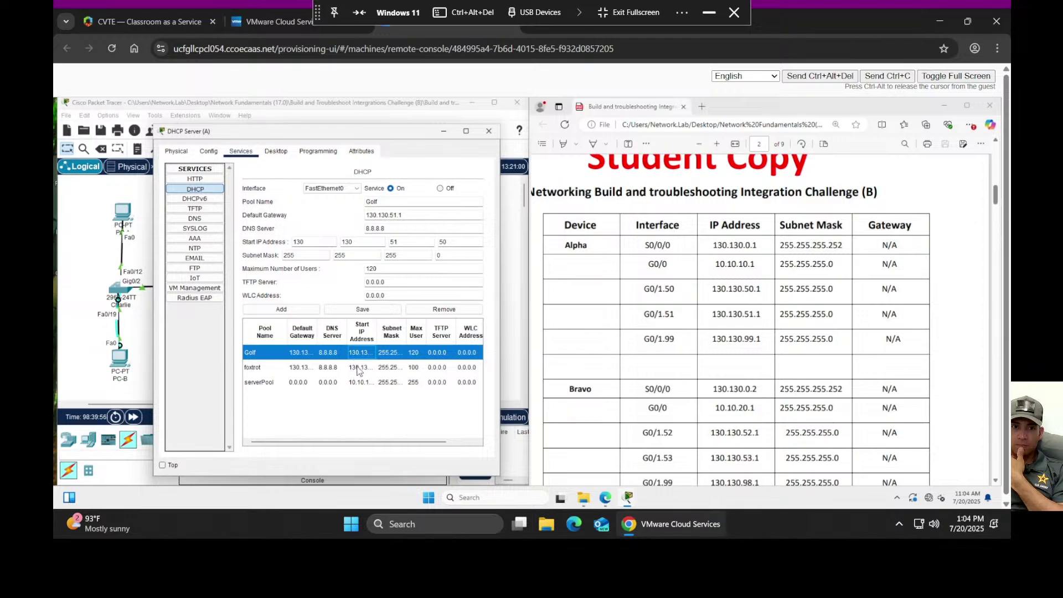
pyautogui.click(359, 368)
pyautogui.click(361, 353)
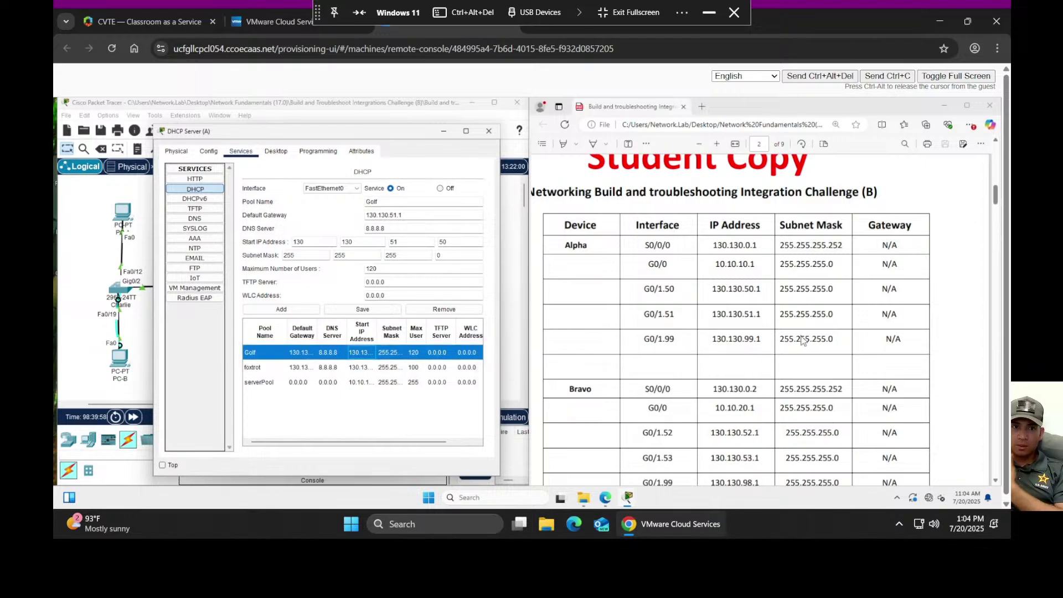
pyautogui.scroll(-5, 802, 339)
pyautogui.scroll(-15, 802, 339)
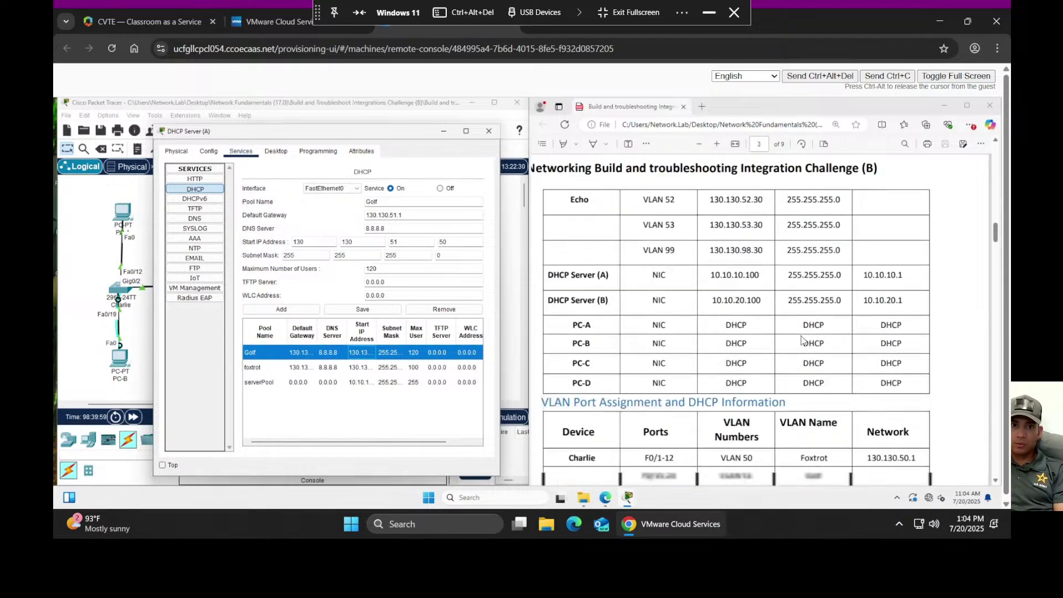
pyautogui.scroll(5, 801, 337)
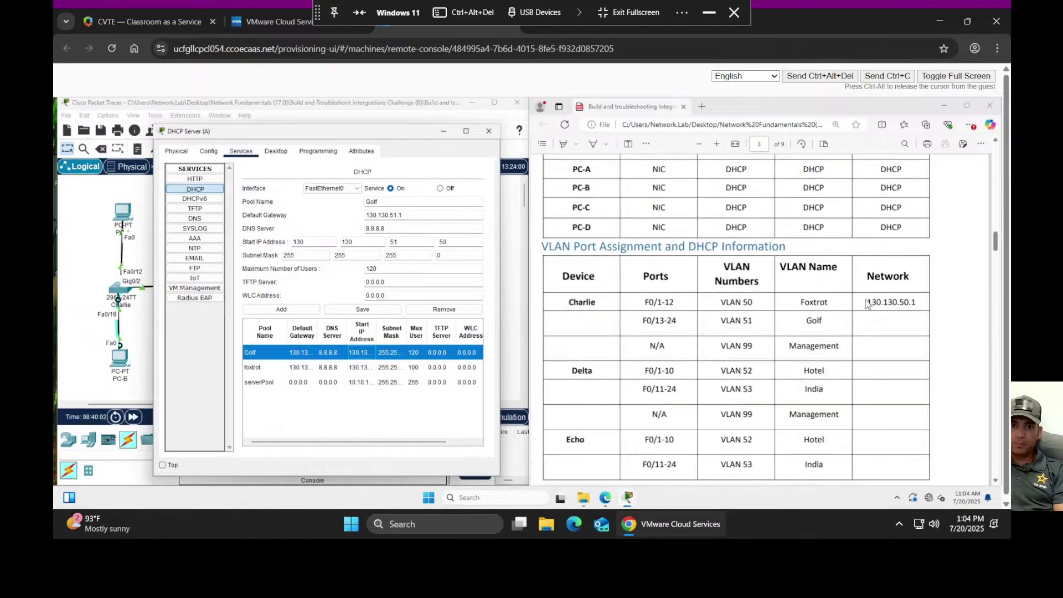
pyautogui.scroll(2, 825, 326)
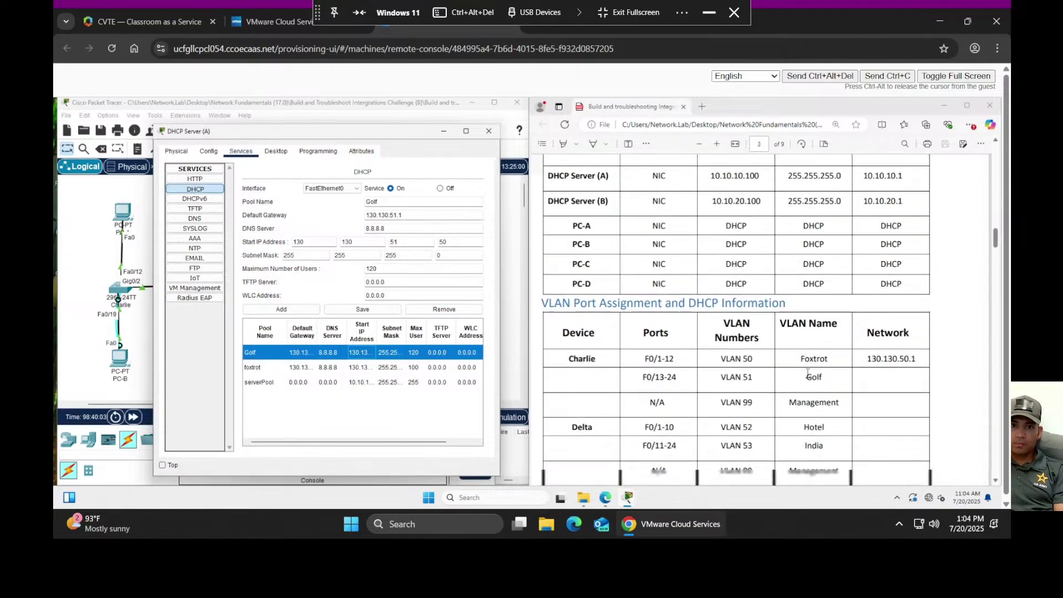
pyautogui.scroll(-4, 811, 359)
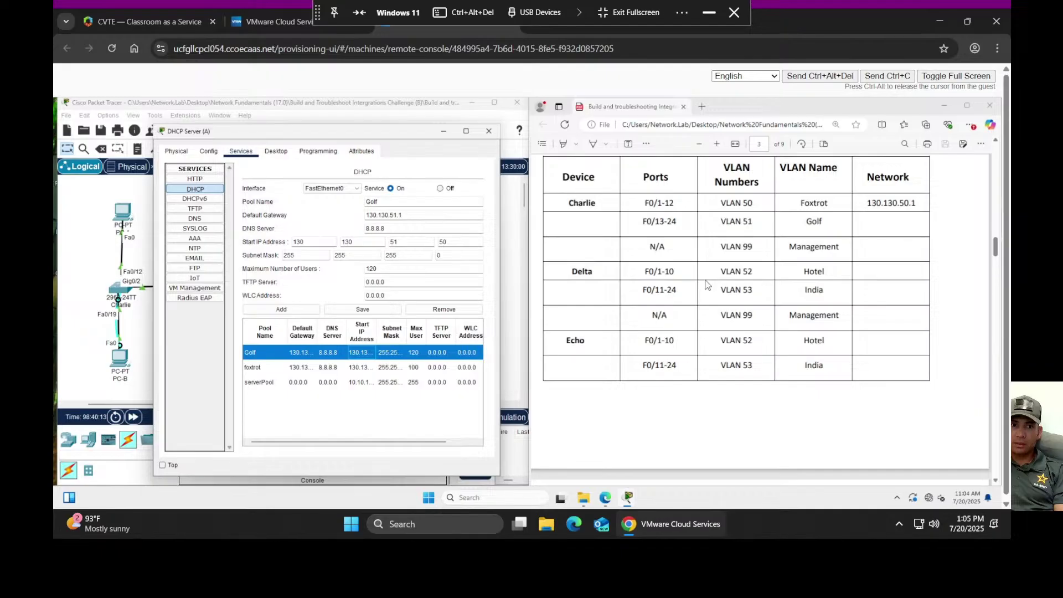
pyautogui.scroll(3, 699, 316)
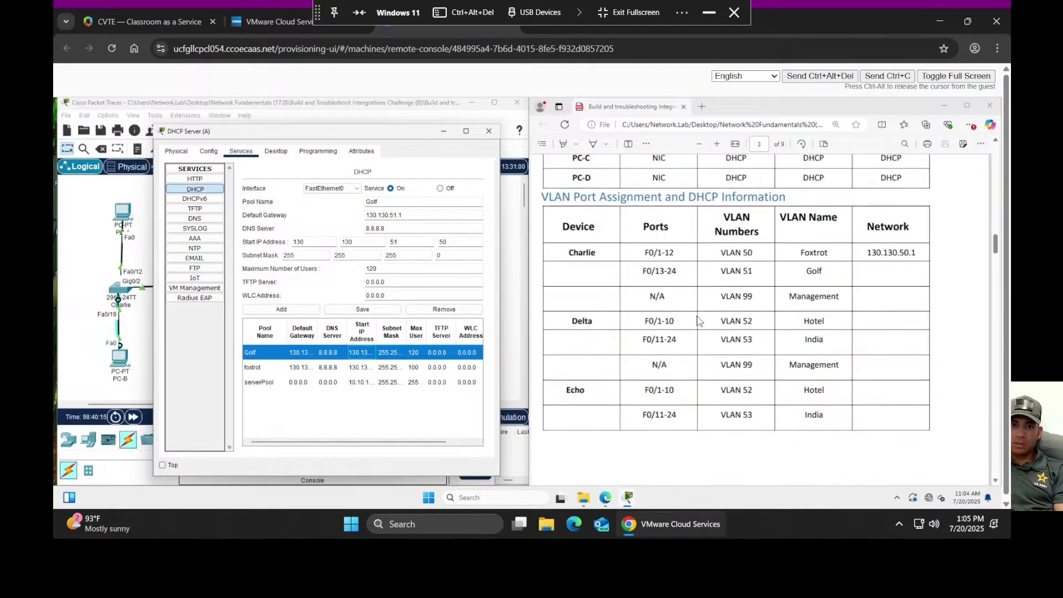
pyautogui.scroll(3, 700, 323)
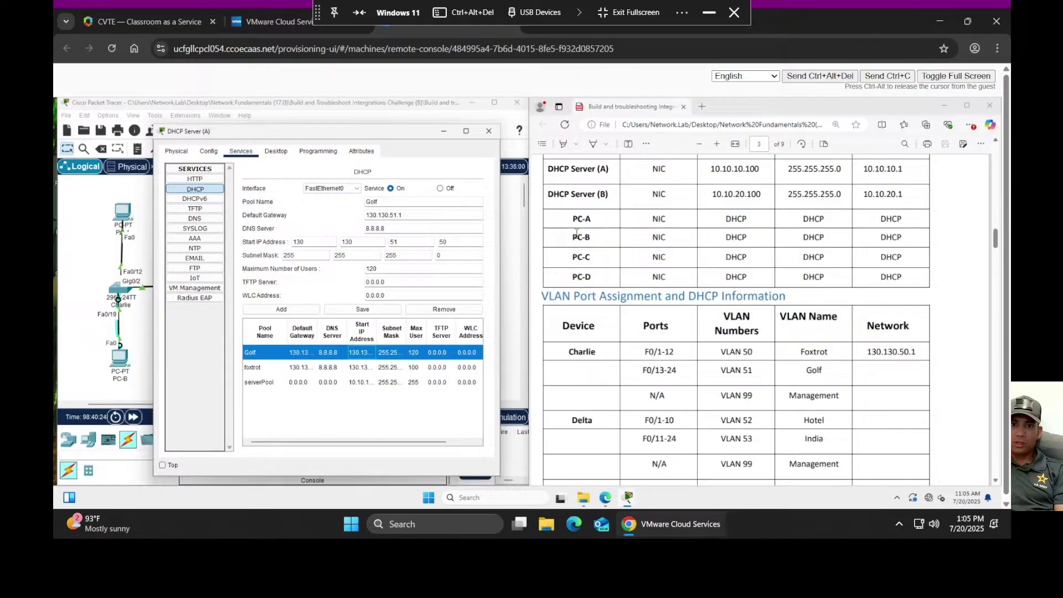
pyautogui.scroll(8, 810, 354)
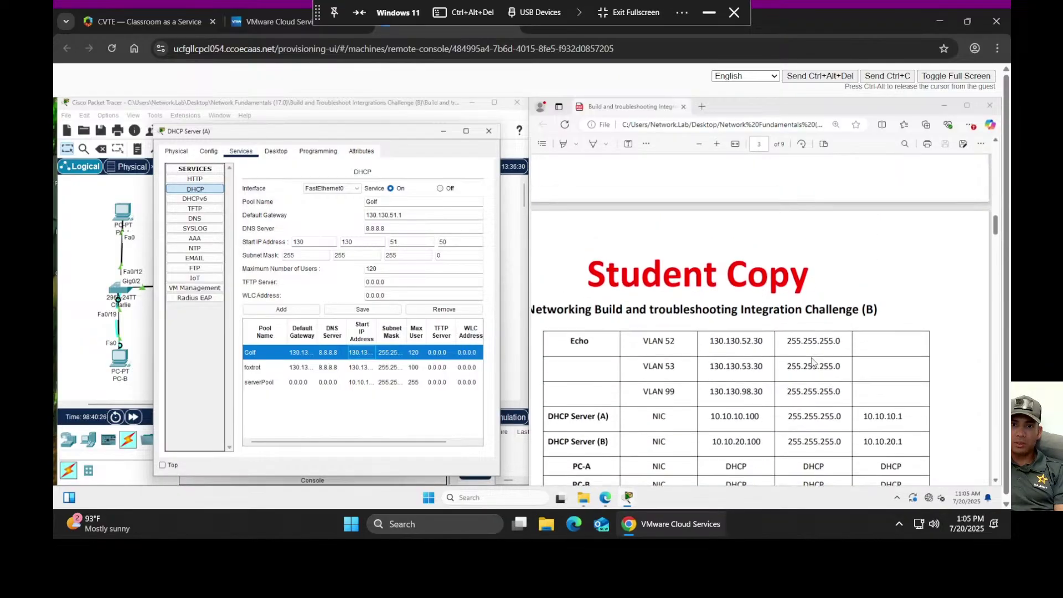
pyautogui.scroll(-5, 812, 361)
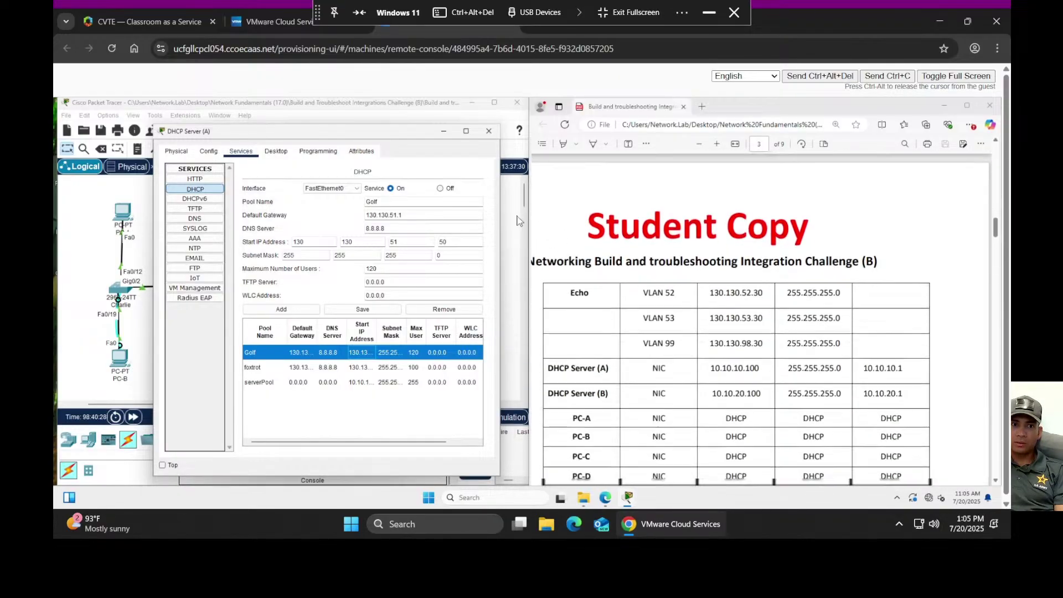
# - Minimize DHCP Server (A) and open Laptop2's console terminal with default settings
pyautogui.click(443, 133)
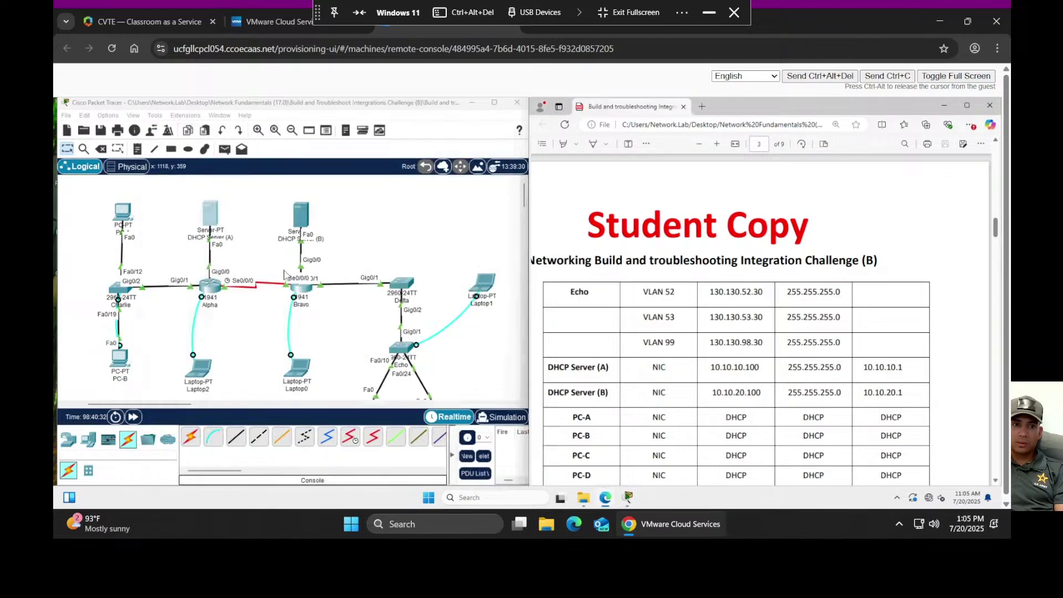
pyautogui.click(206, 368)
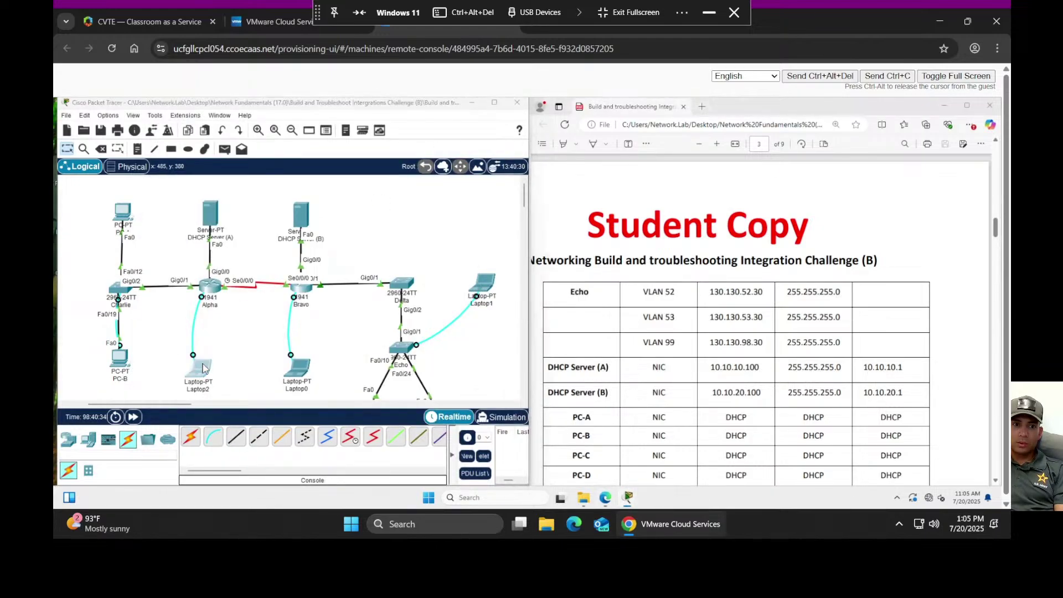
pyautogui.click(543, 209)
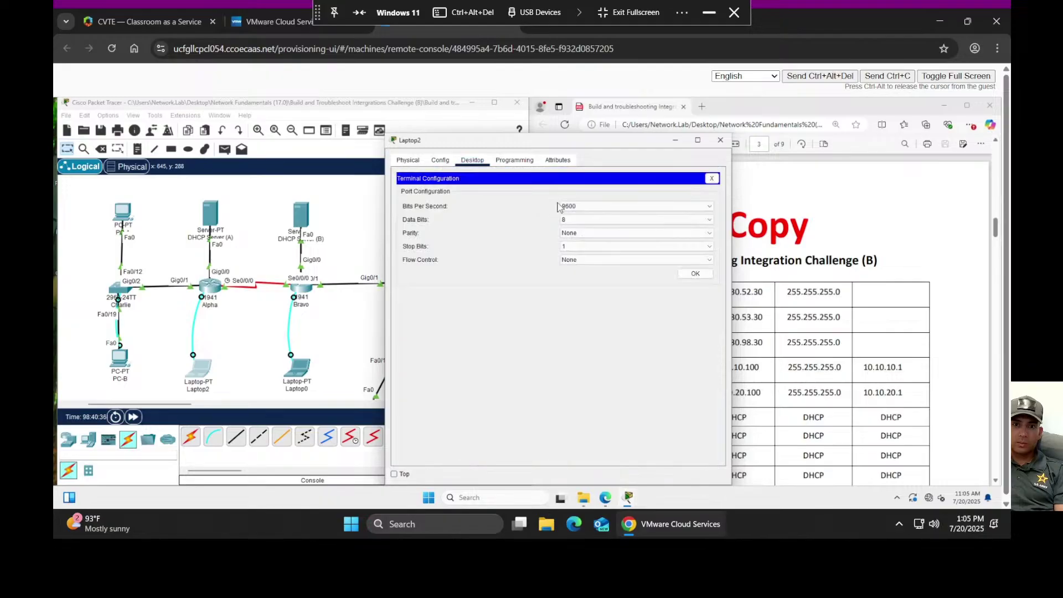
pyautogui.click(696, 274)
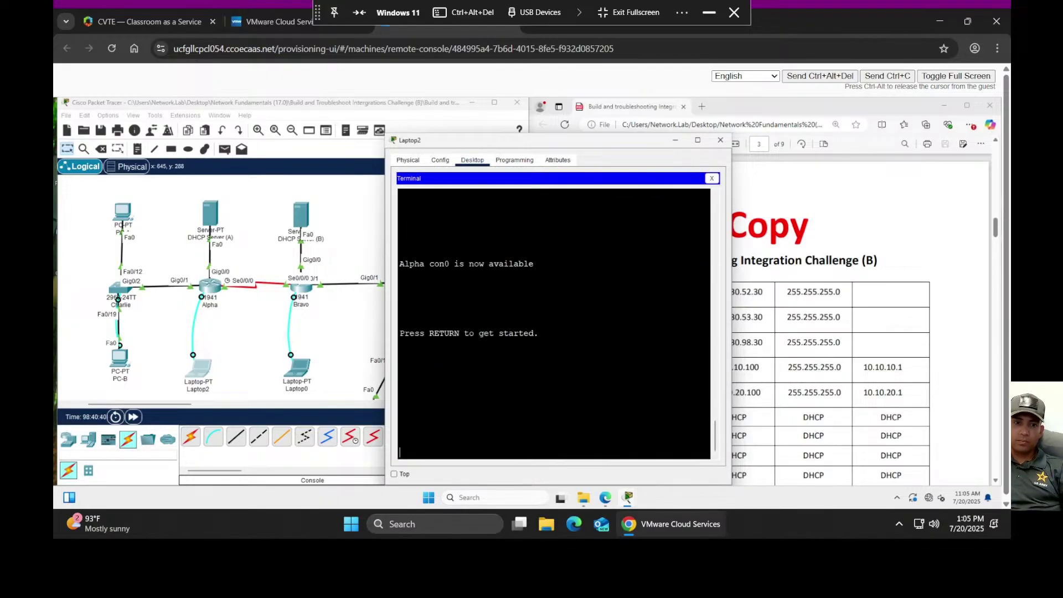
# - Log into router Alpha, enter privileged mode with en, and run show run
pyautogui.press('Return')
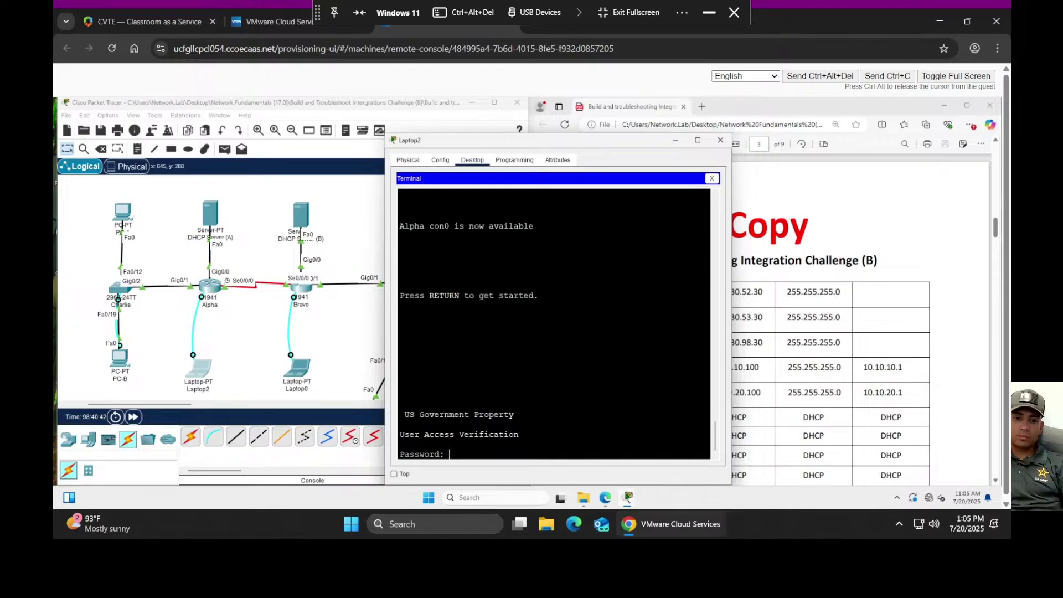
pyautogui.press('Return')
pyautogui.write('en')
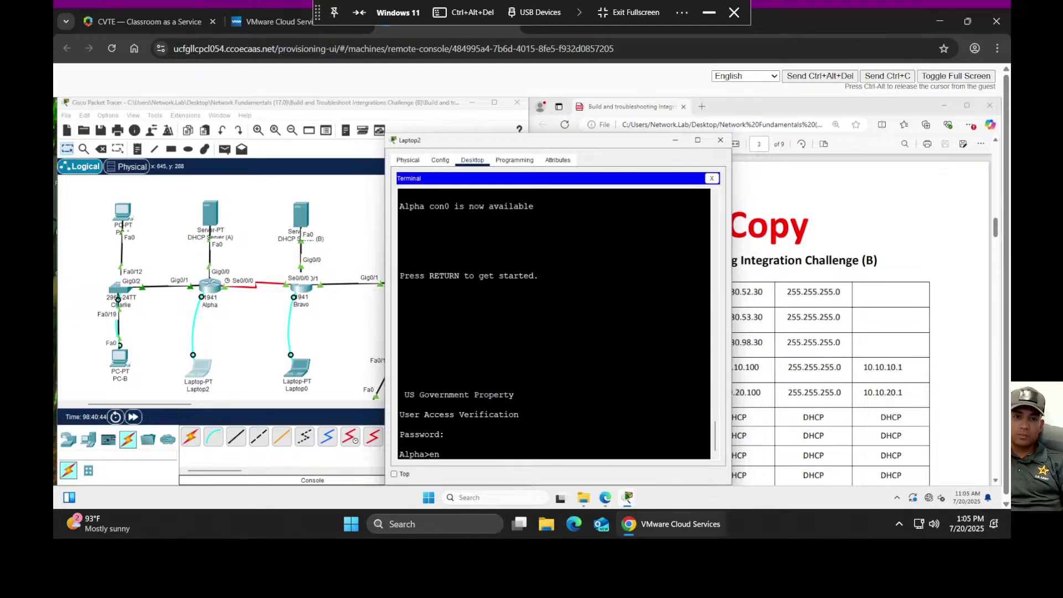
pyautogui.press('Return')
pyautogui.press('Return')
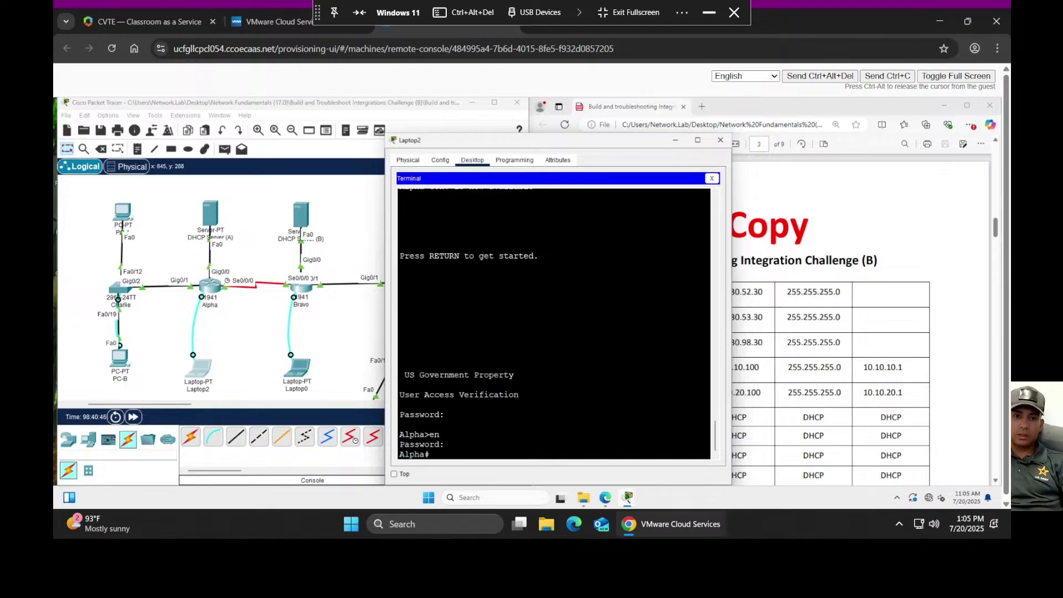
pyautogui.write('show run')
pyautogui.press('Return')
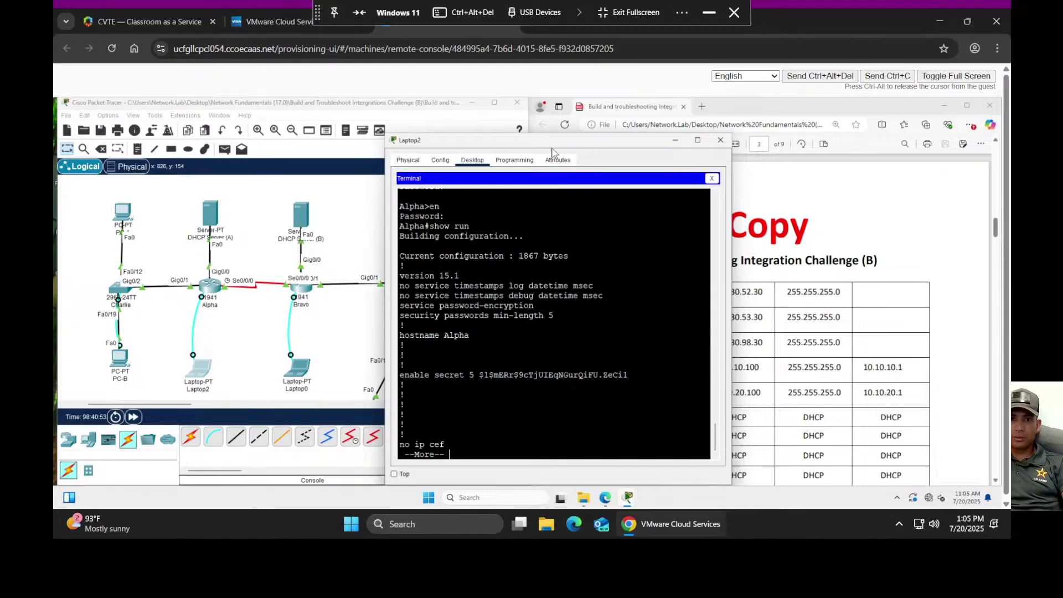
# - Move Laptop2's window left and scroll the PDF tables for comparison
pyautogui.moveTo(525, 145); pyautogui.dragTo(314, 135)
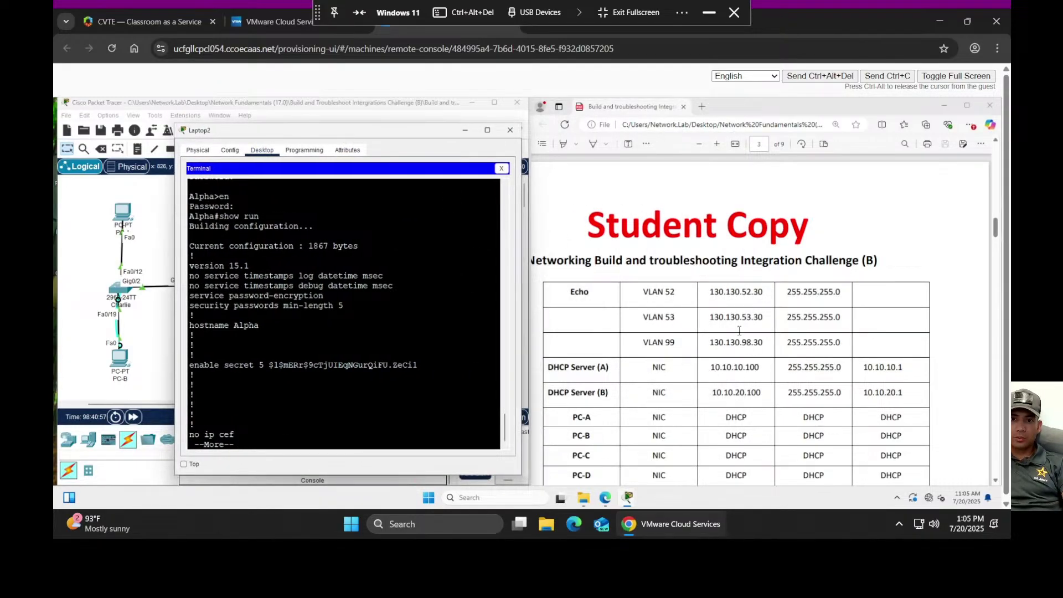
pyautogui.scroll(-2, 718, 362)
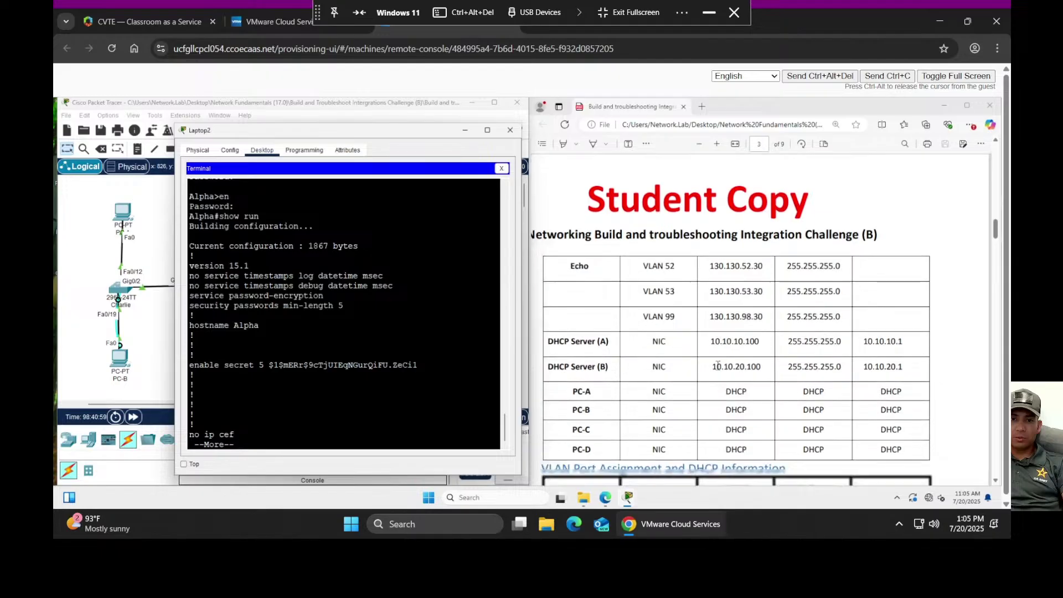
pyautogui.scroll(10, 719, 354)
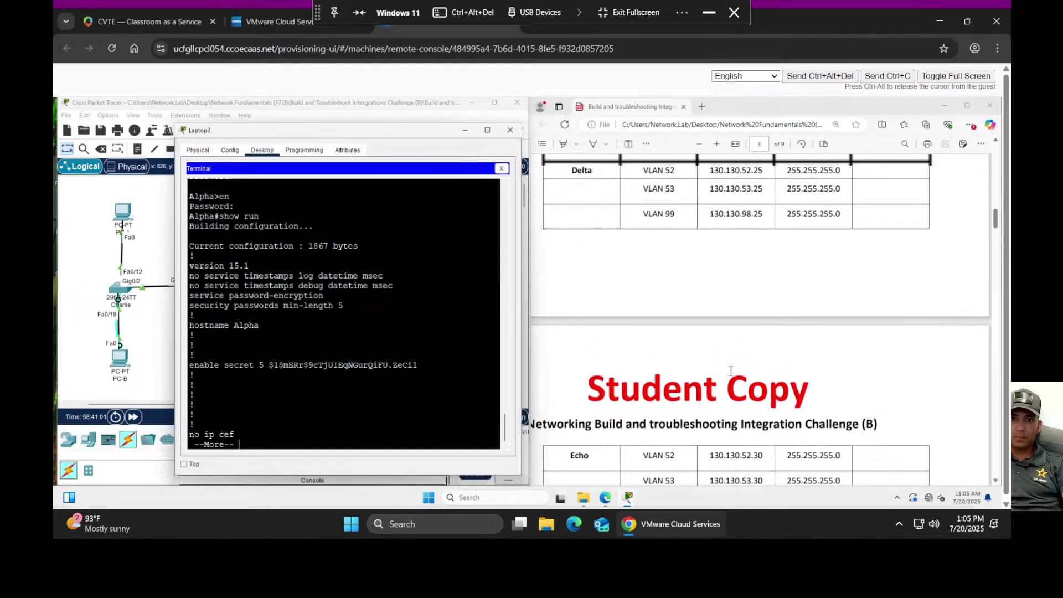
pyautogui.scroll(6, 719, 360)
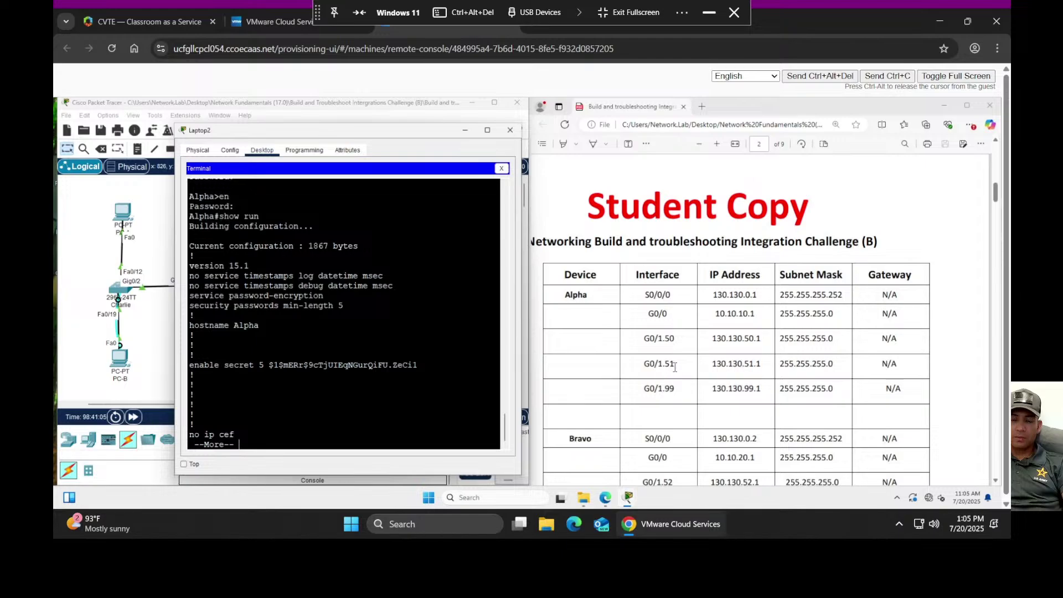
pyautogui.scroll(-1, 707, 407)
pyautogui.scroll(-10, 707, 408)
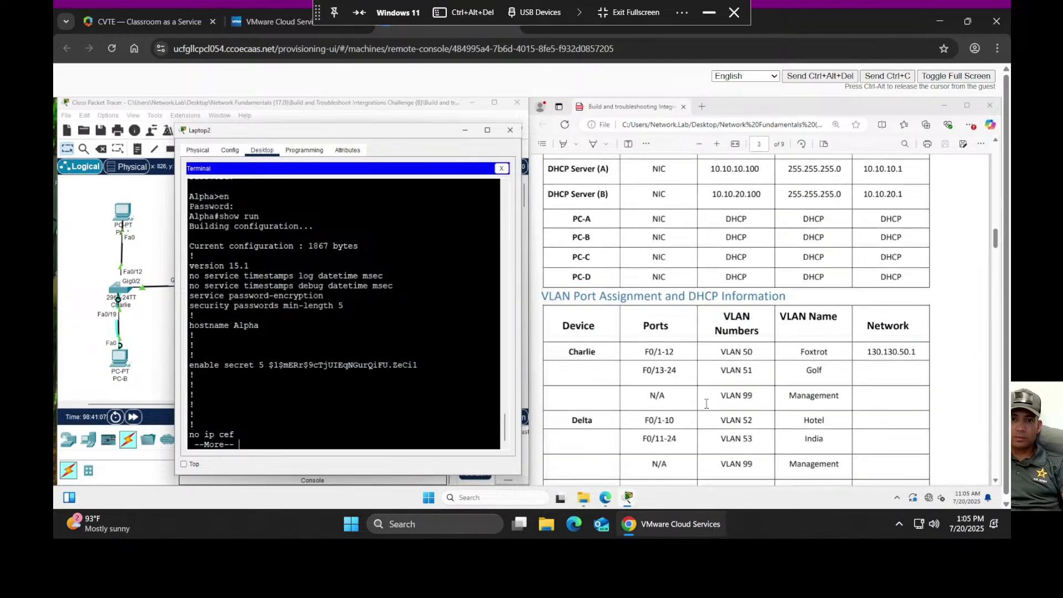
pyautogui.scroll(-10, 707, 404)
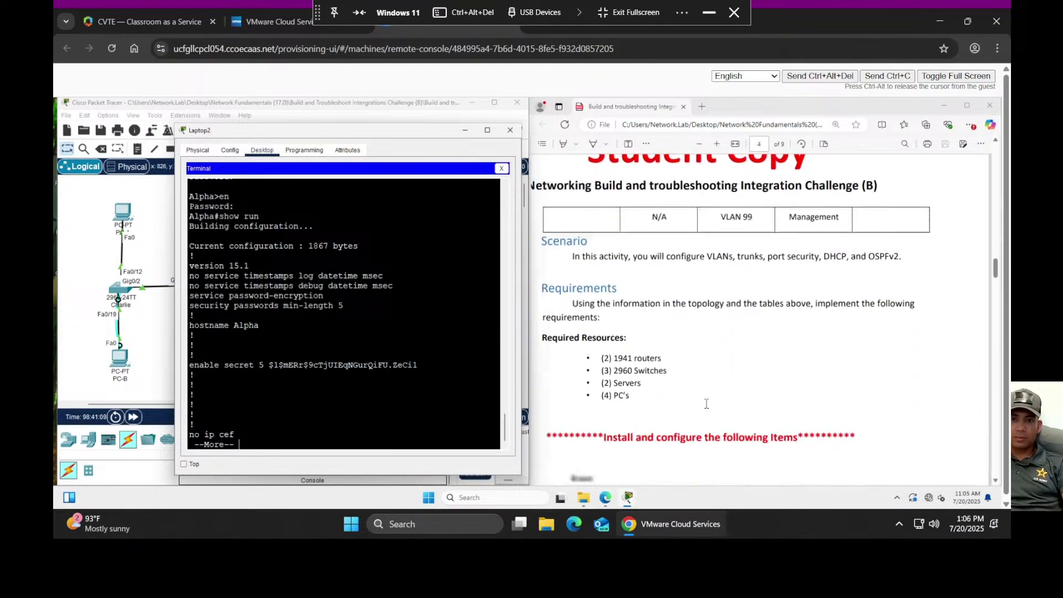
pyautogui.scroll(10, 706, 403)
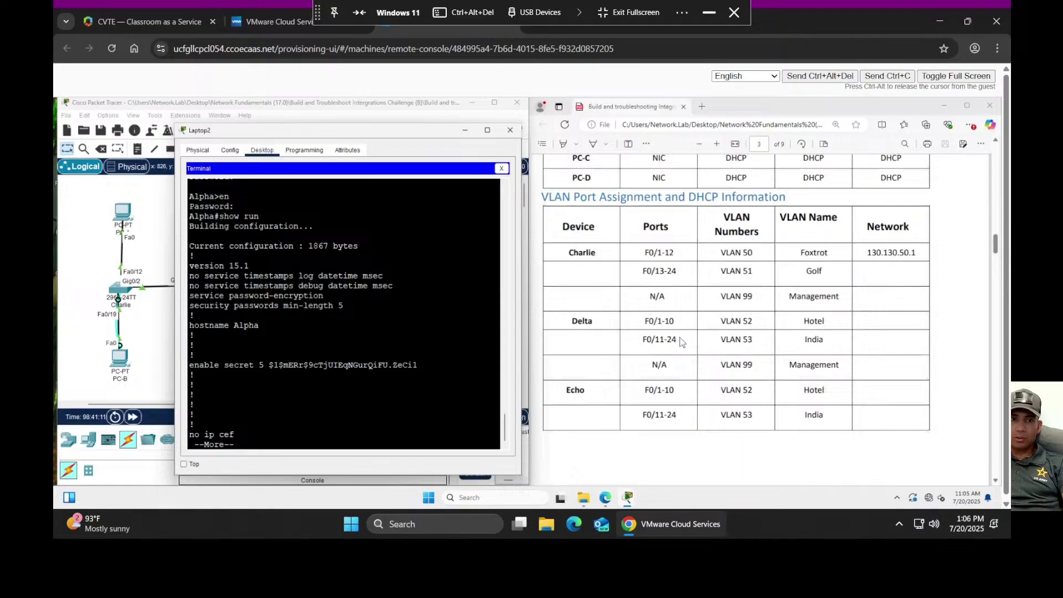
# - Page Alpha's config to G0/1.50 and G0/1.51 with helper 10.10.10.100 and the serial links
pyautogui.press('space')
pyautogui.press('space')
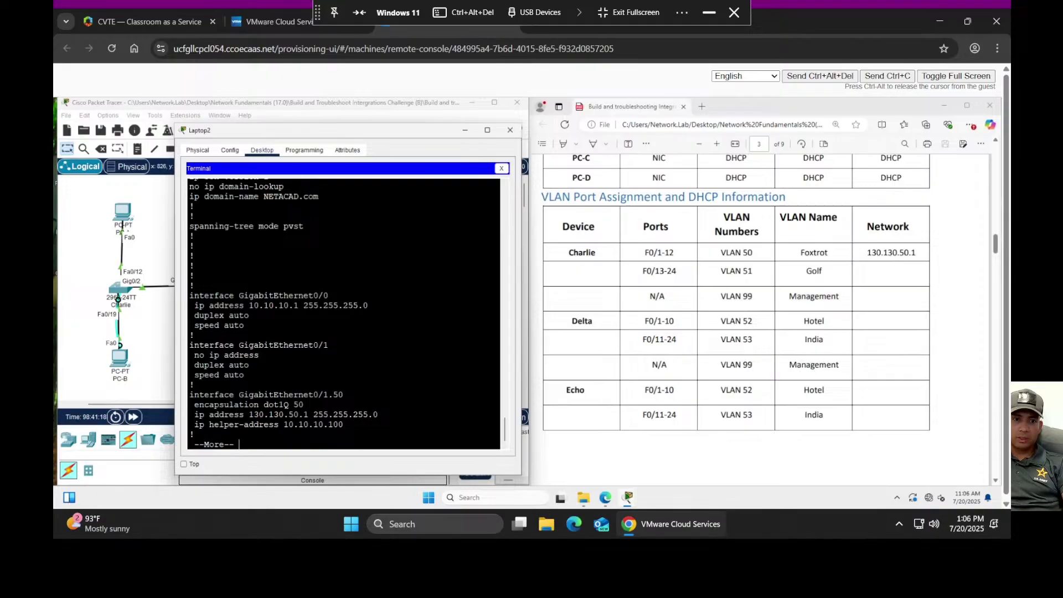
pyautogui.press('space')
pyautogui.scroll(2, 343, 312)
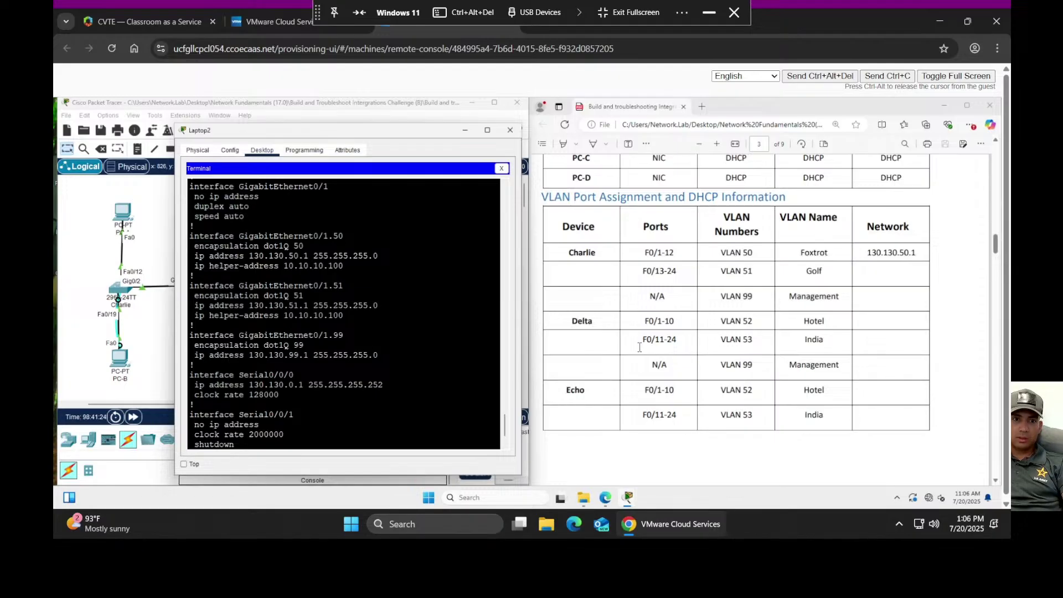
pyautogui.scroll(5, 885, 363)
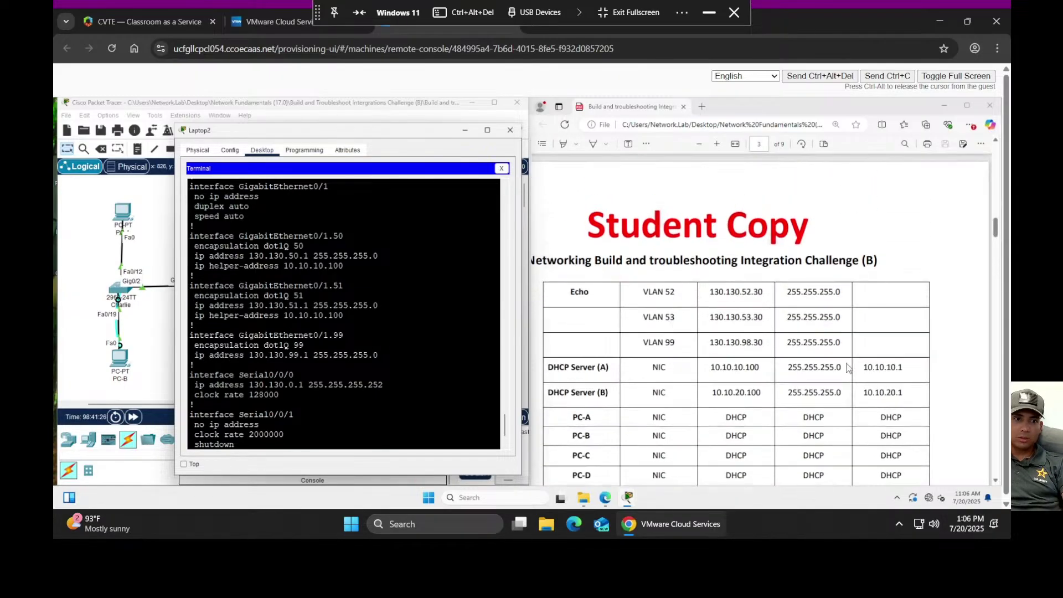
pyautogui.moveTo(397, 137); pyautogui.dragTo(350, 114)
pyautogui.scroll(-4, 712, 324)
pyautogui.scroll(-8, 712, 324)
pyautogui.scroll(8, 708, 331)
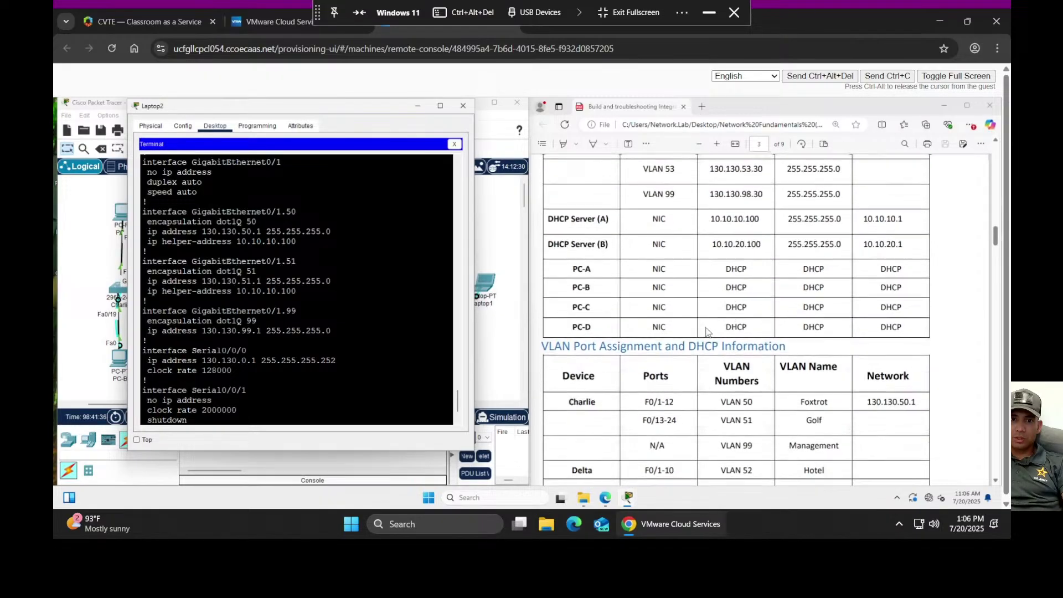
pyautogui.scroll(3, 708, 332)
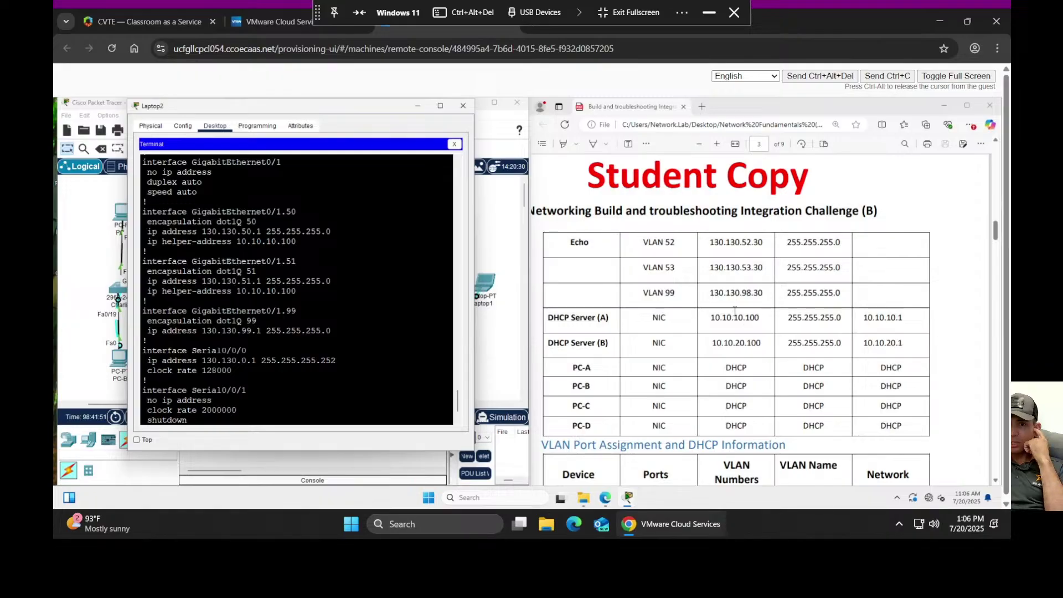
pyautogui.scroll(-3, 733, 310)
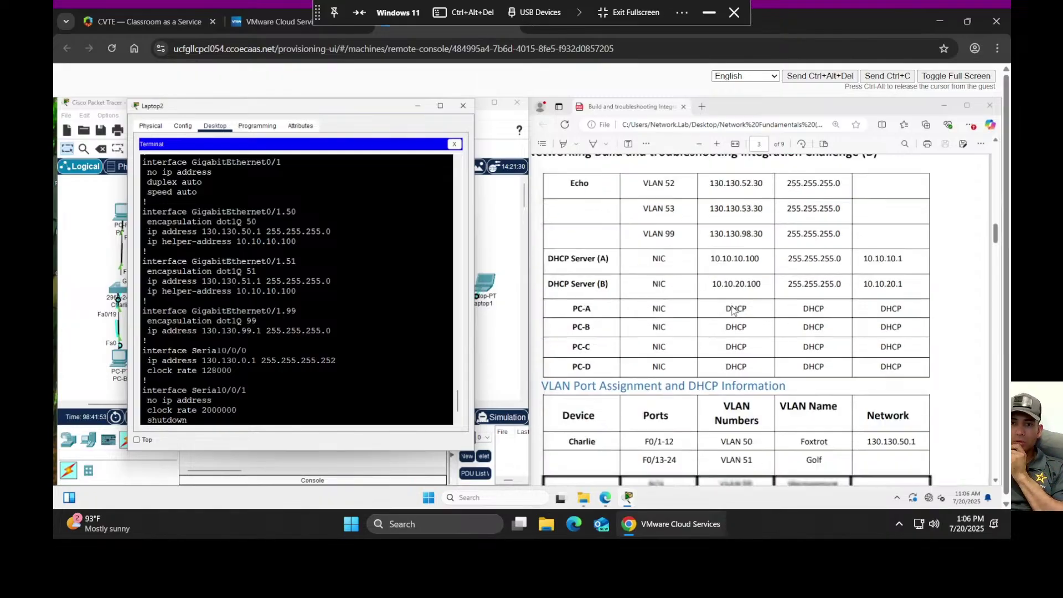
pyautogui.scroll(12, 734, 310)
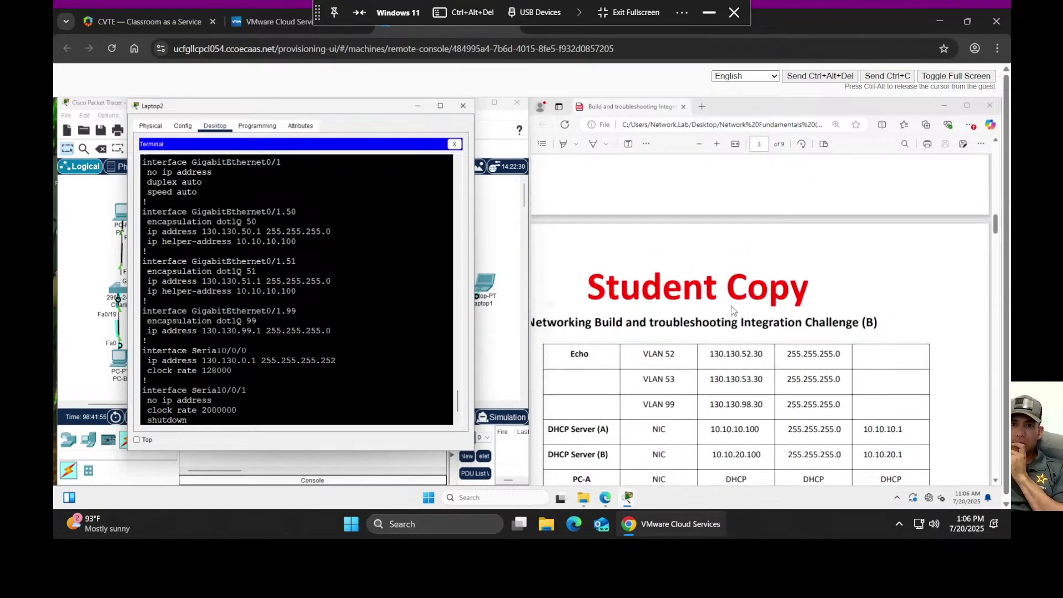
pyautogui.scroll(7, 733, 310)
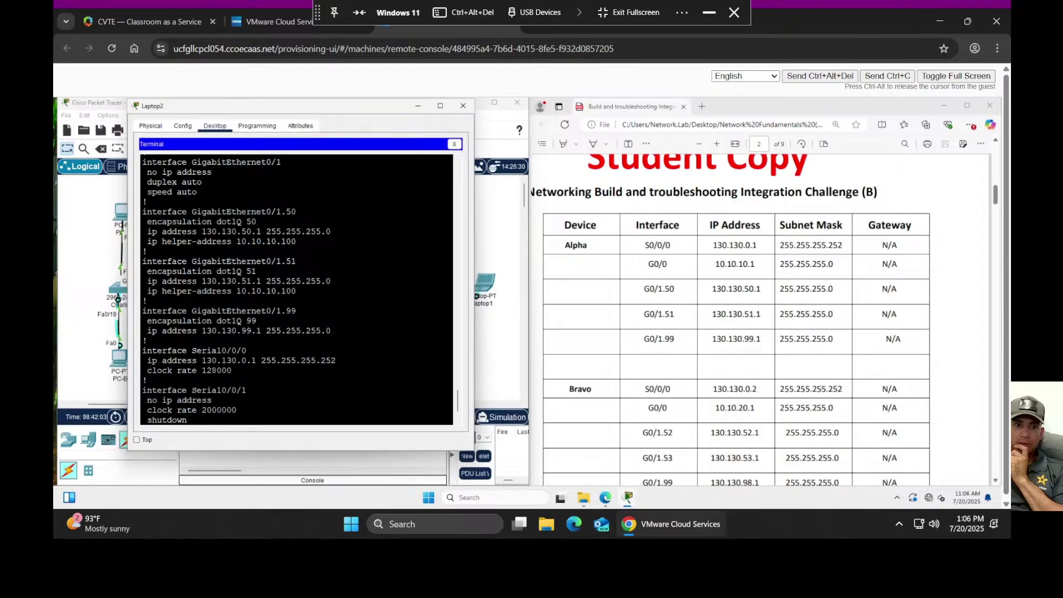
pyautogui.scroll(1, 296, 288)
pyautogui.scroll(2, 297, 288)
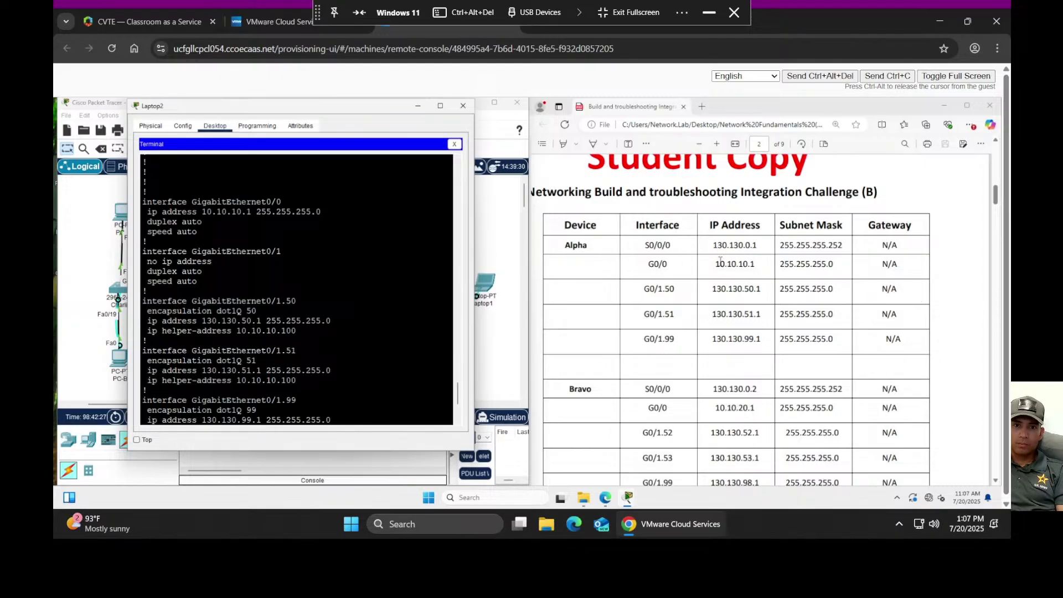
pyautogui.scroll(-1, 296, 288)
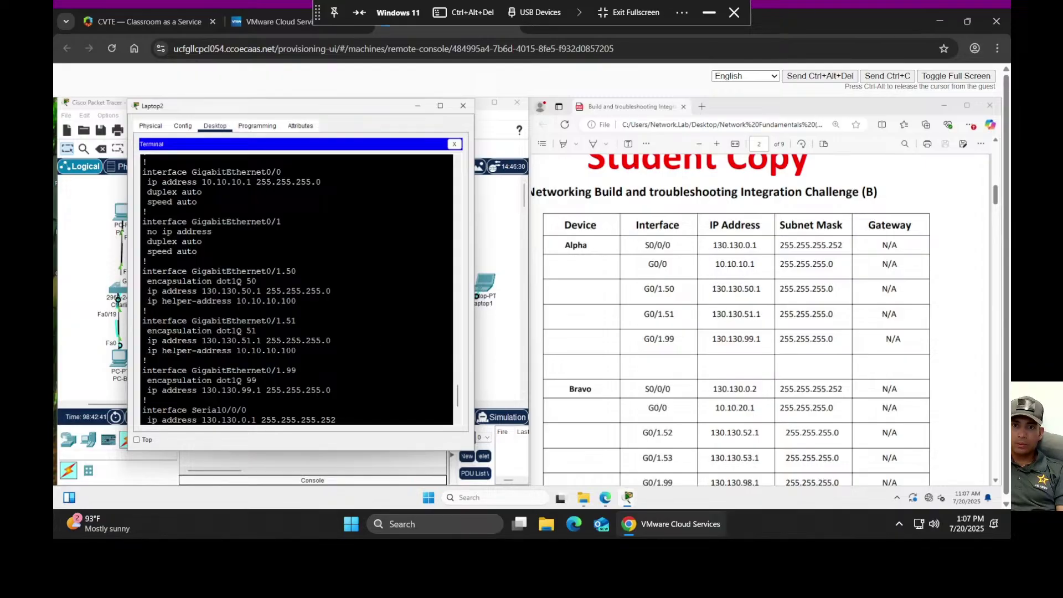
pyautogui.scroll(-1, 297, 291)
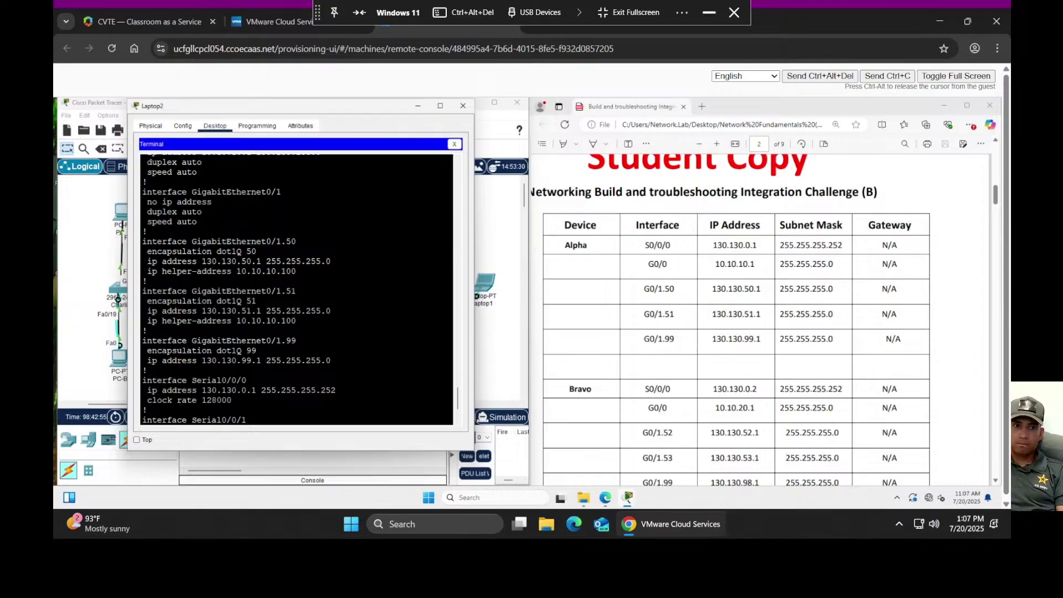
pyautogui.scroll(-2, 297, 288)
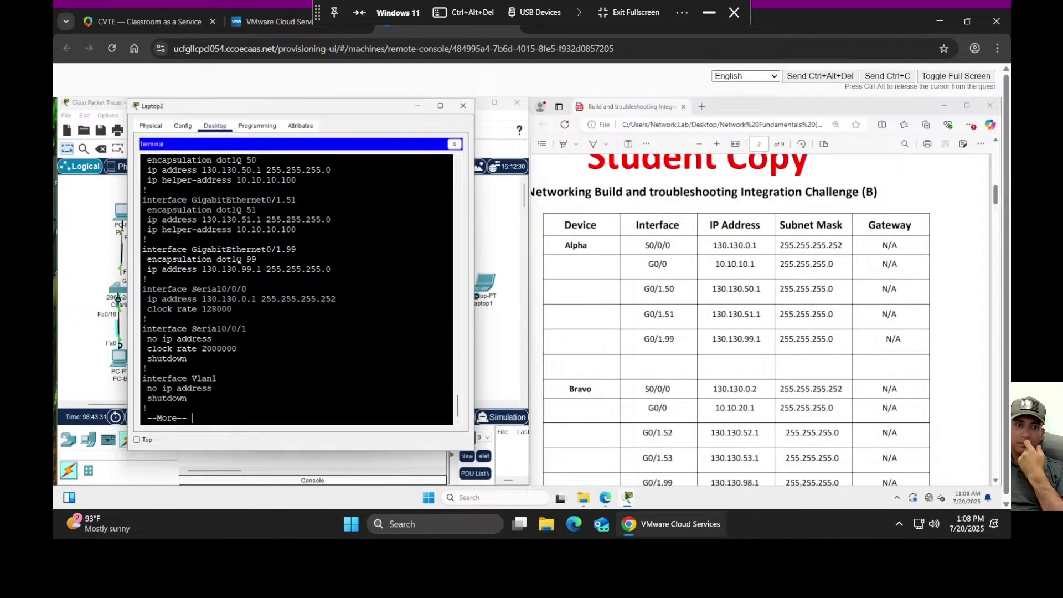
# - Page Alpha's running config on to its OSPF routing section
pyautogui.press('space')
pyautogui.scroll(2, 296, 288)
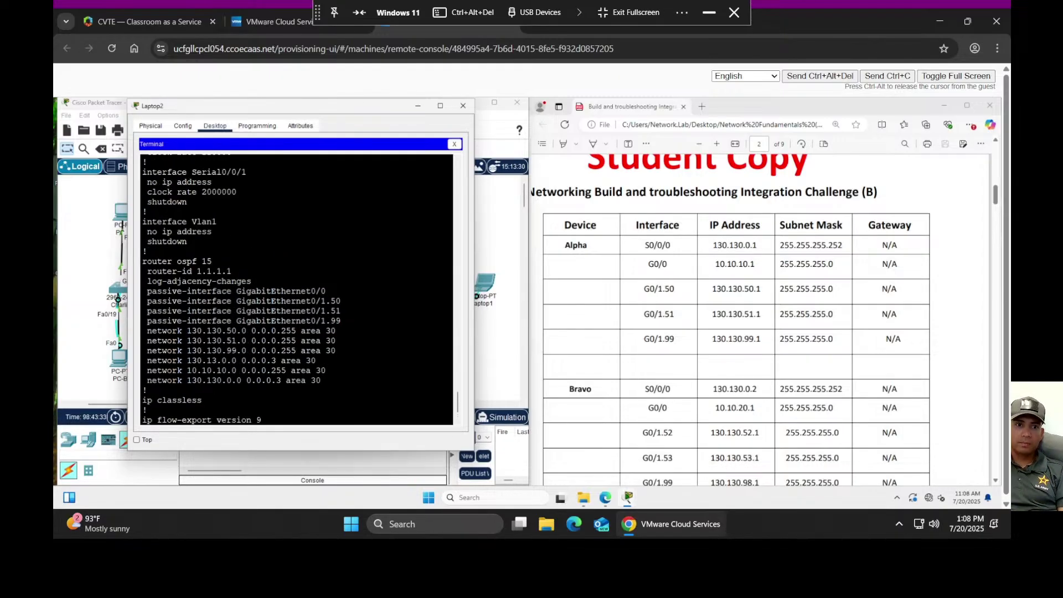
pyautogui.scroll(2, 296, 288)
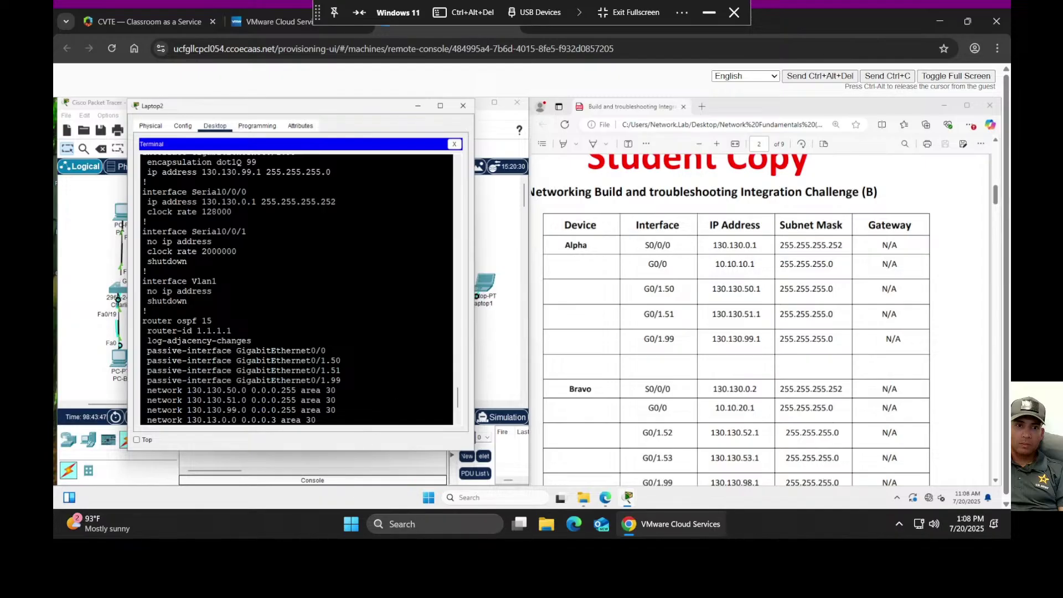
pyautogui.scroll(-1, 296, 288)
pyautogui.scroll(-2, 296, 288)
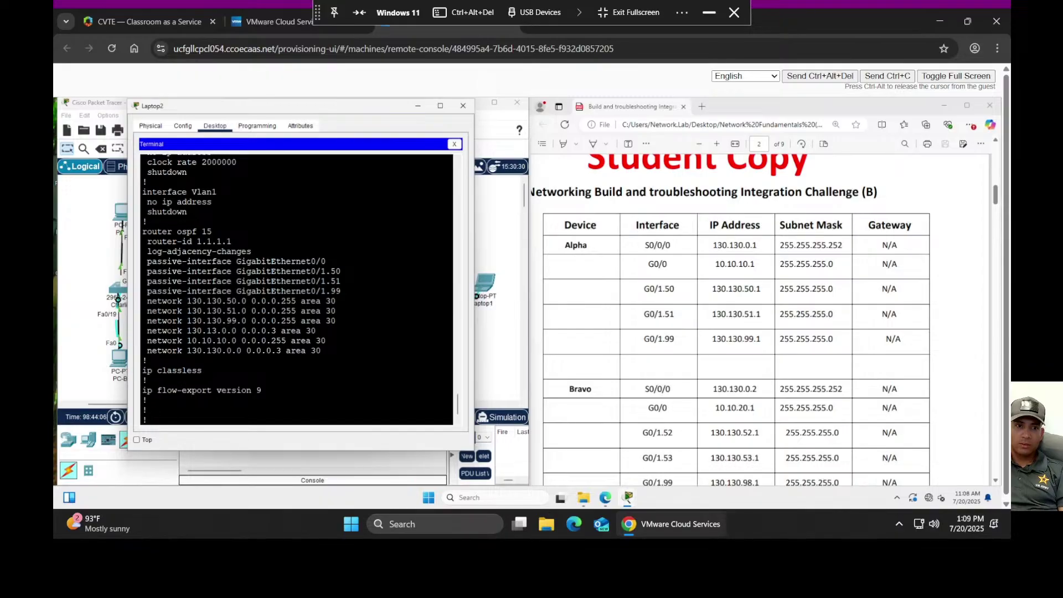
# - Copy the 'network 130.13.0.0 0.0.0.3 area 30' line from Alpha's config
pyautogui.moveTo(146, 331); pyautogui.dragTo(316, 330)
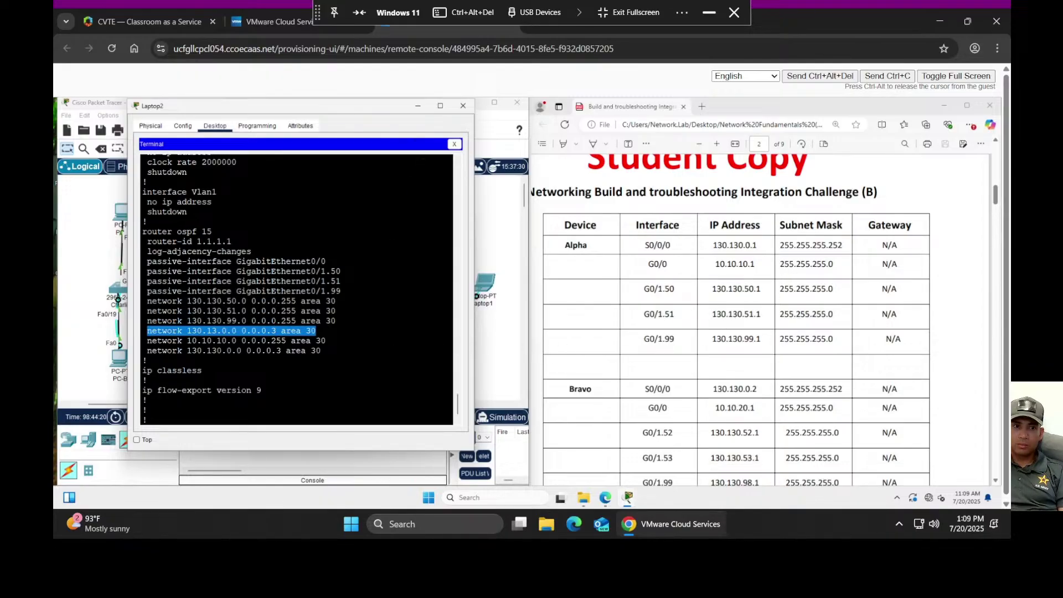
pyautogui.rightClick(228, 333)
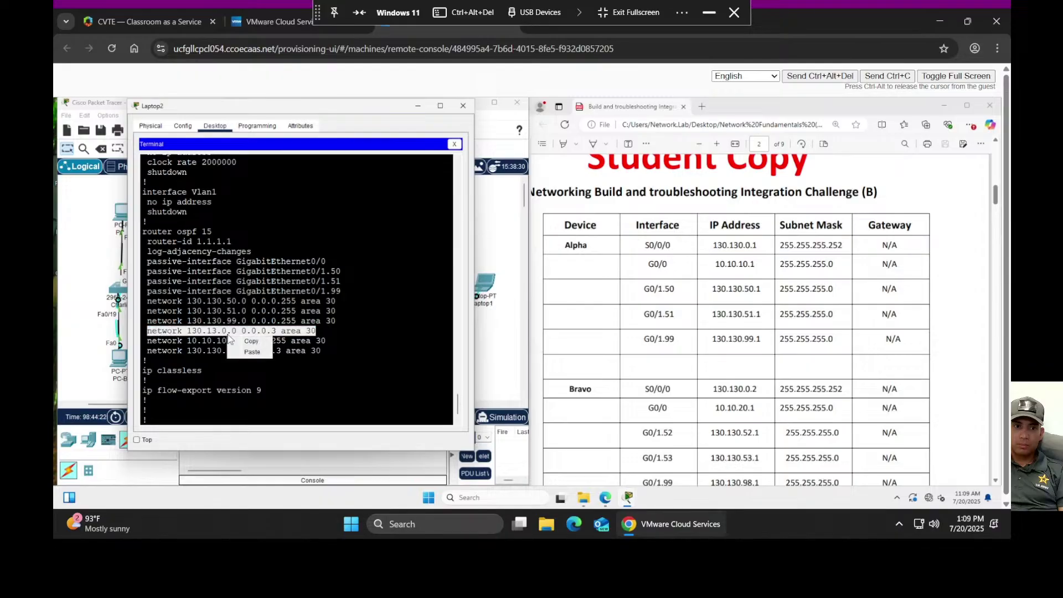
pyautogui.click(251, 342)
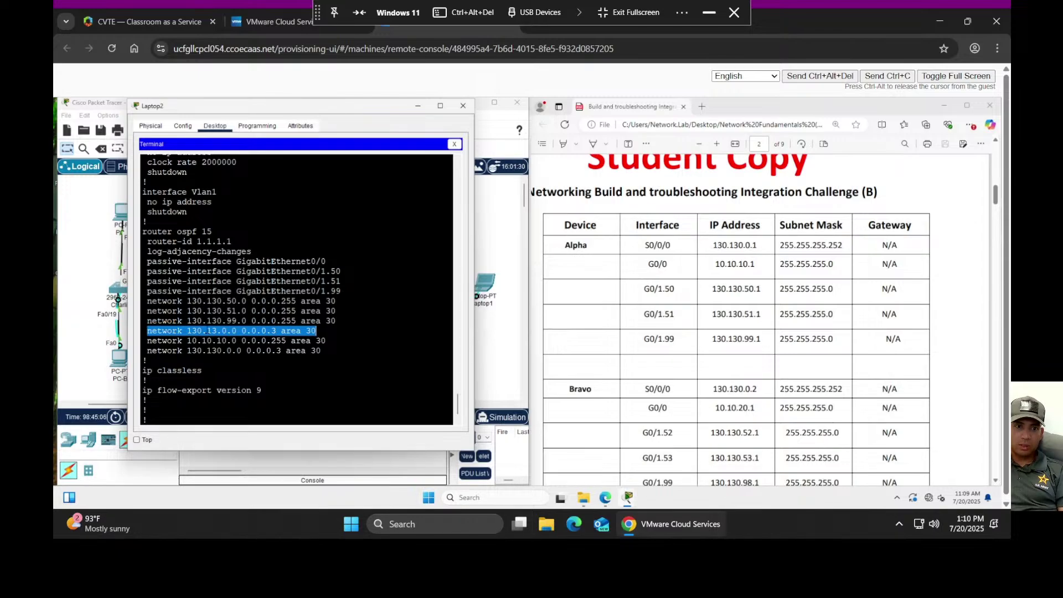
pyautogui.rightClick(208, 331)
pyautogui.click(229, 336)
pyautogui.press('space')
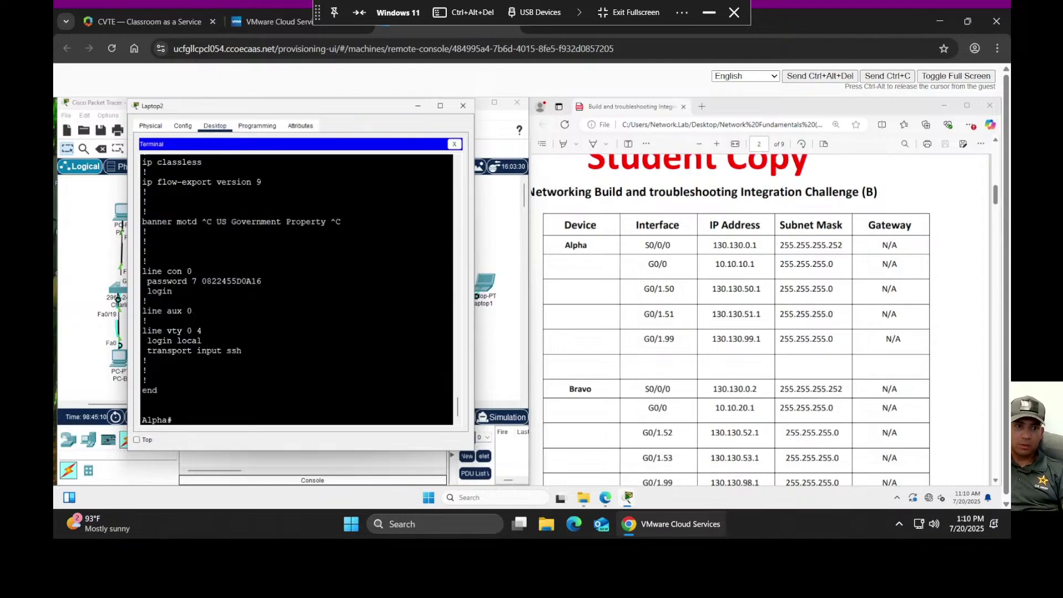
pyautogui.scroll(4, 297, 288)
pyautogui.scroll(-5, 297, 288)
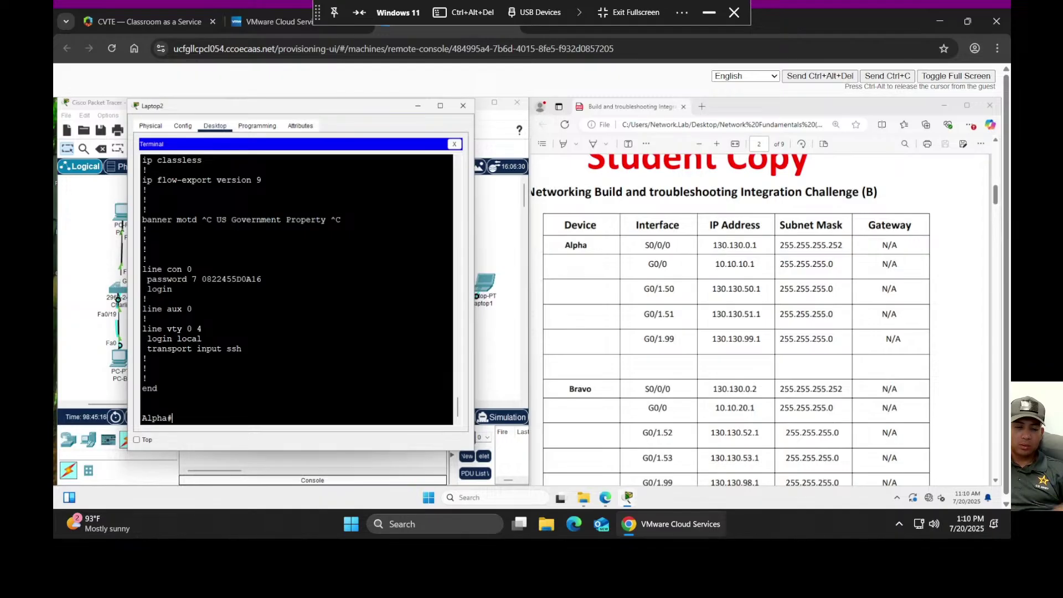
# - Enter global configuration and the router ospf 15 process on Alpha
pyautogui.write('rout')
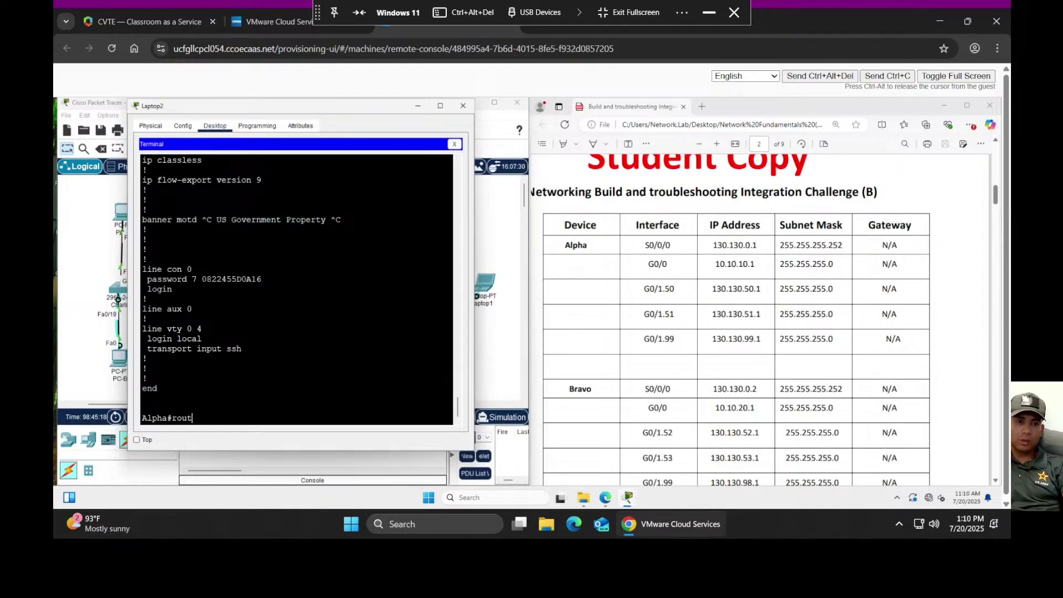
pyautogui.write('er os')
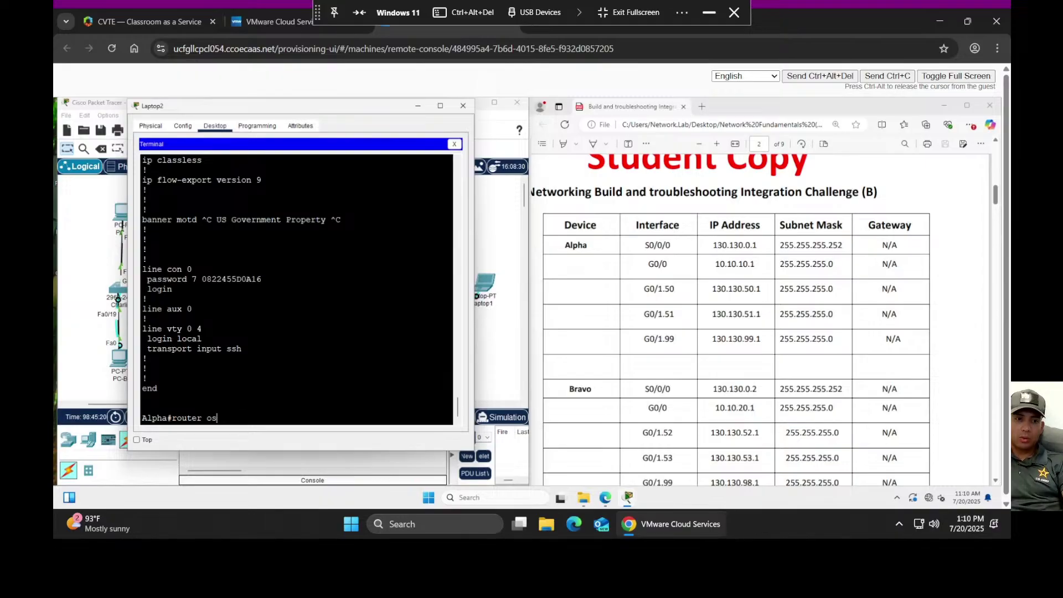
pyautogui.write('p')
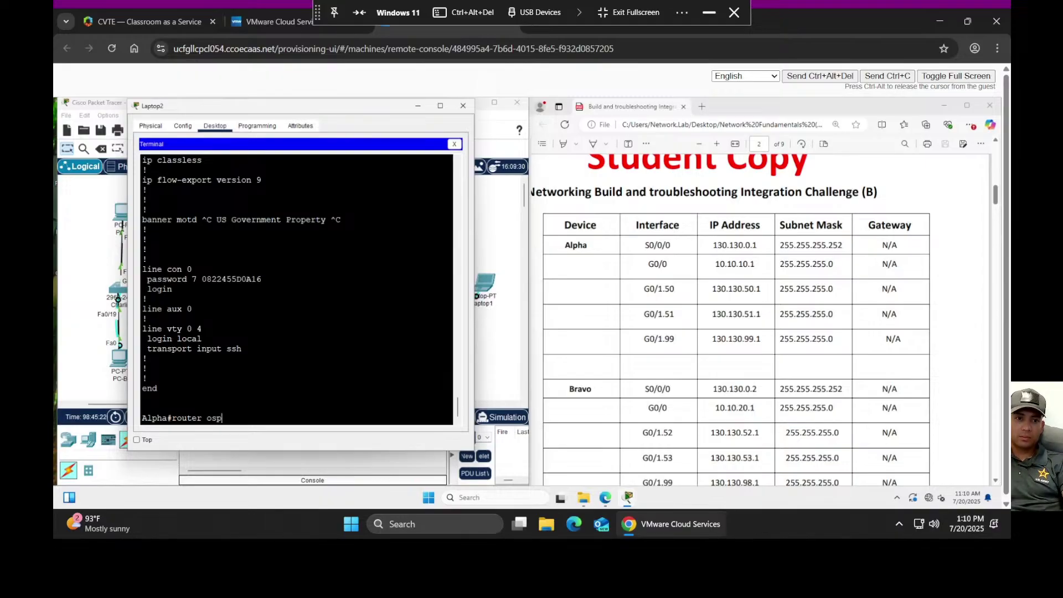
pyautogui.write('f 14')
pyautogui.press('BackSpace')
pyautogui.write('5')
pyautogui.scroll(9, 296, 287)
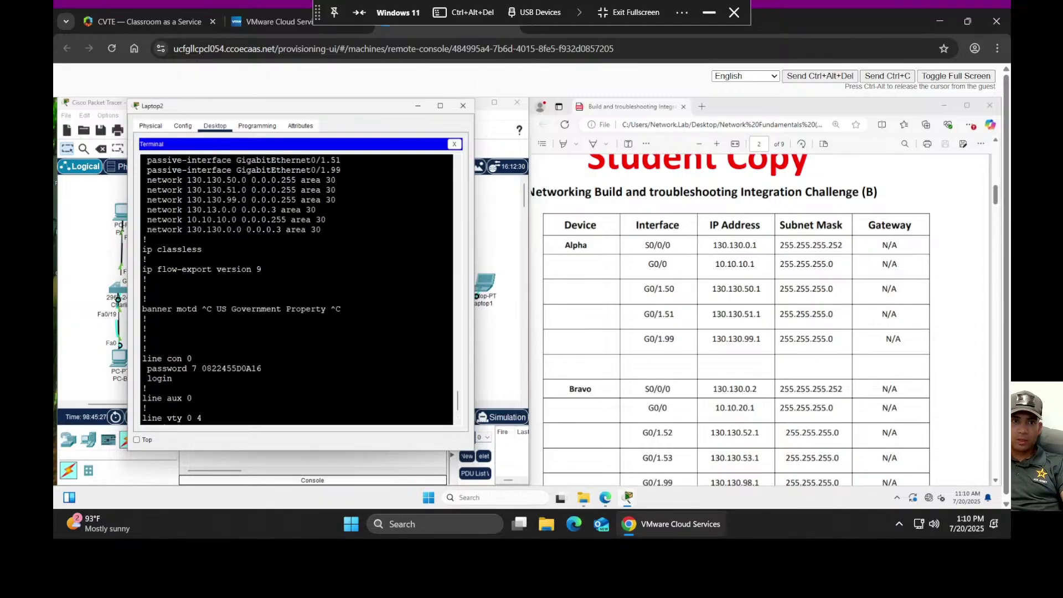
pyautogui.scroll(3, 296, 288)
pyautogui.scroll(-13, 297, 288)
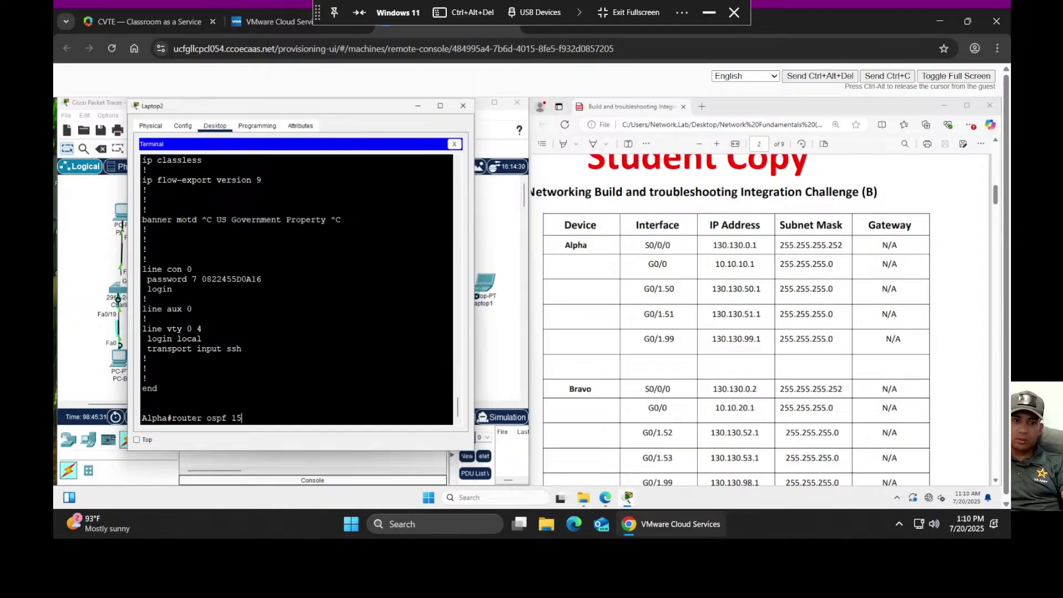
pyautogui.press('Return')
pyautogui.write('con')
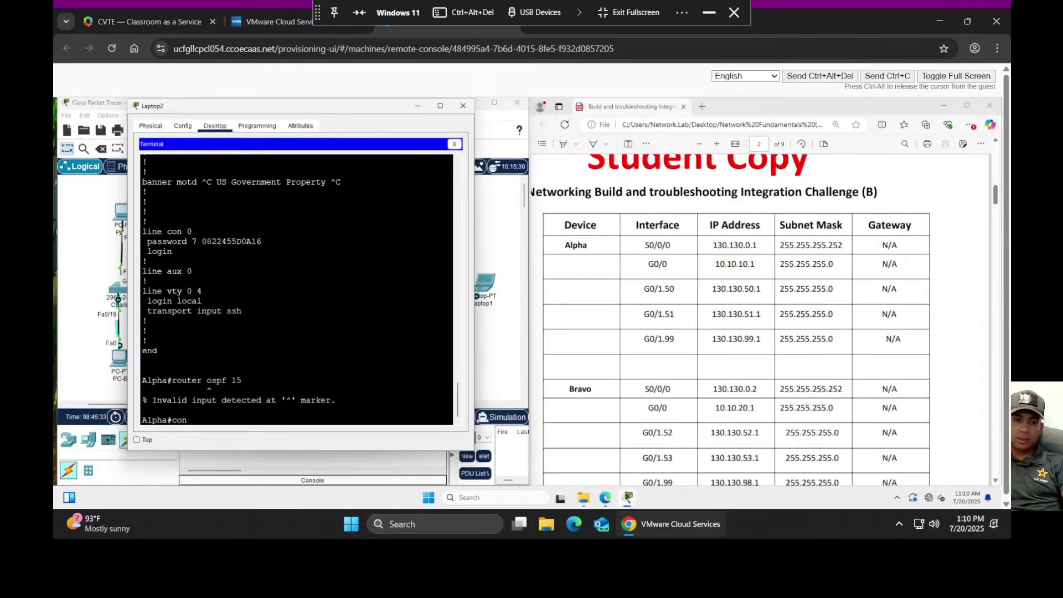
pyautogui.write('f t')
pyautogui.press('Return')
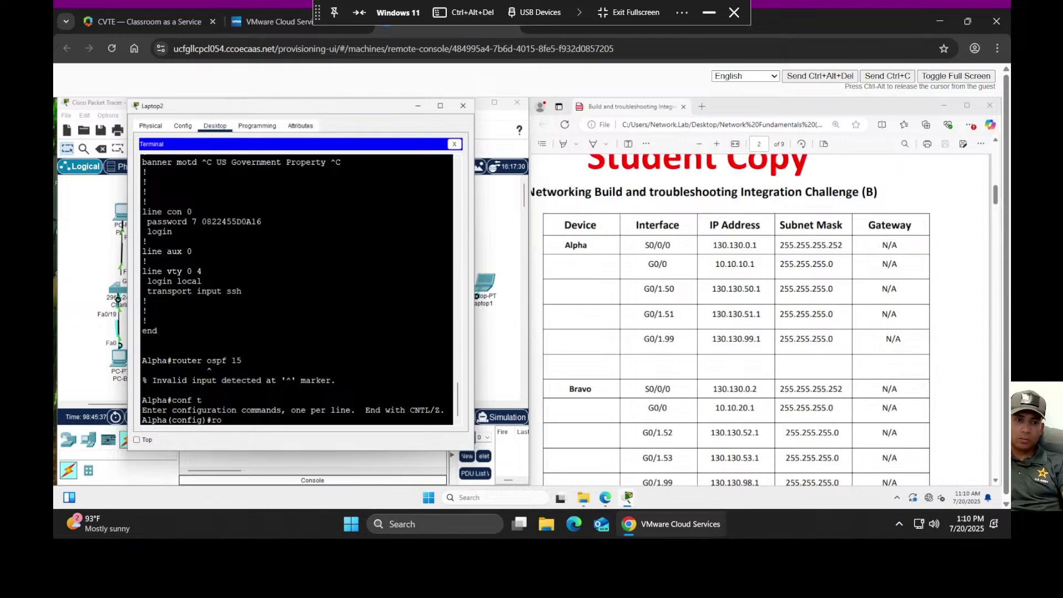
pyautogui.press('BackSpace')
pyautogui.write('uter ')
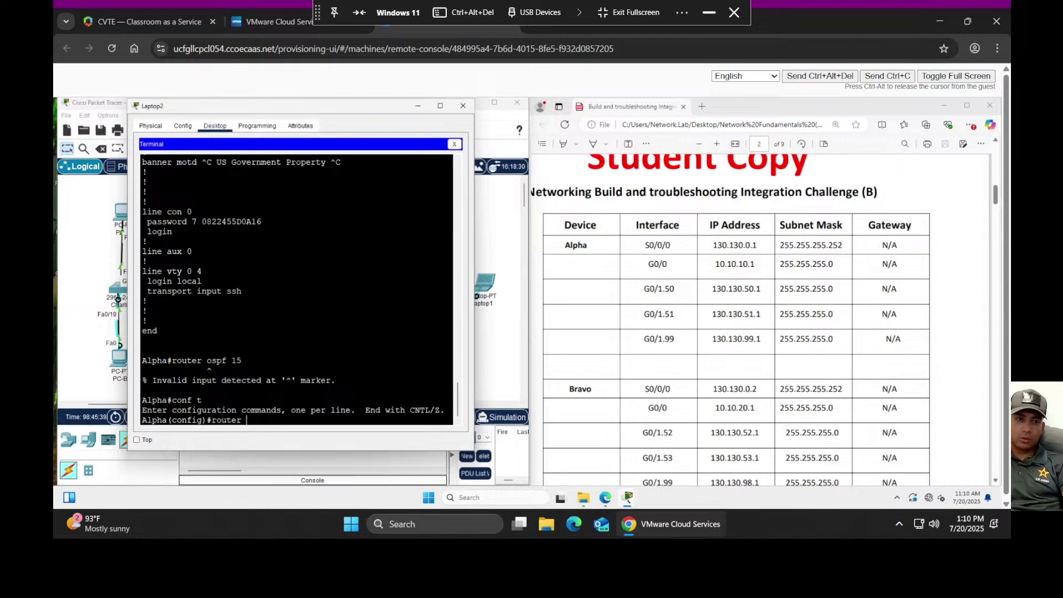
pyautogui.write('ospf')
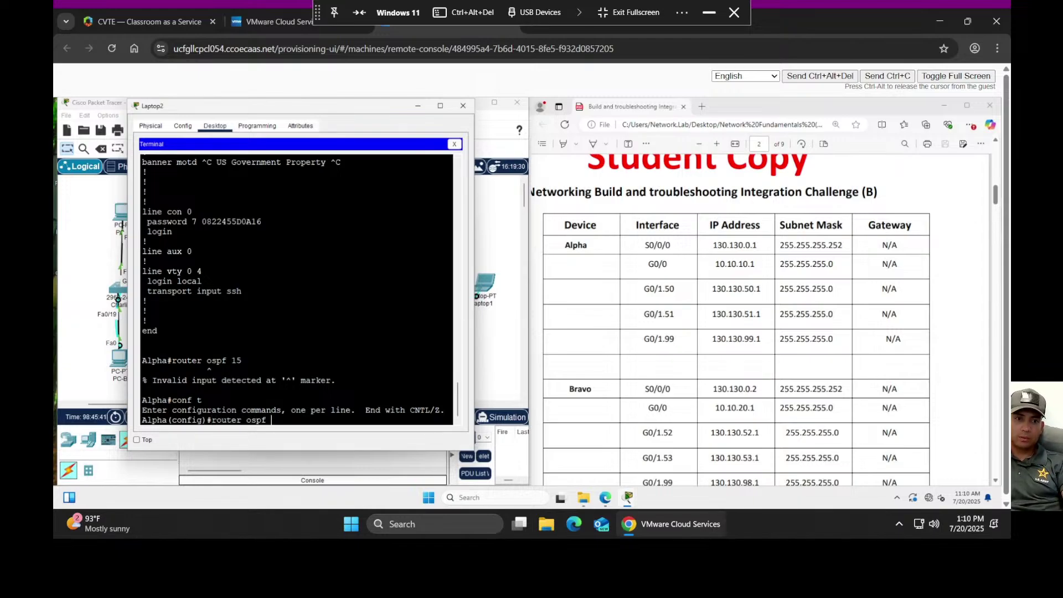
pyautogui.write(' 15')
pyautogui.press('Return')
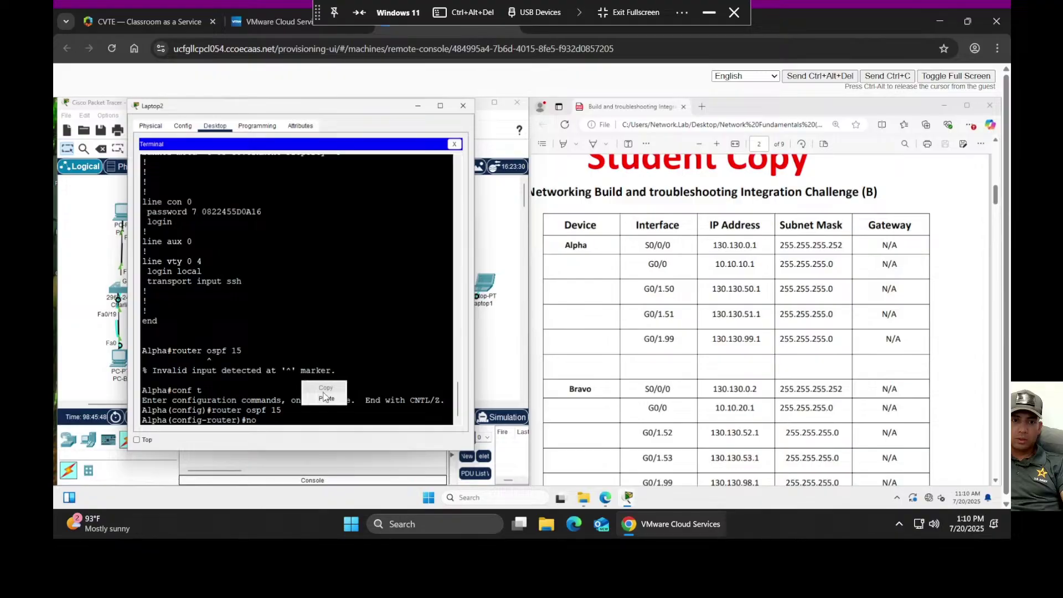
# - Remove network 130.13.0.0 0.0.0.3 area 30 from OSPF 15 and save with 'do copy run start'
pyautogui.write('network 130.13.0.0 0.0.0.3 area 30')
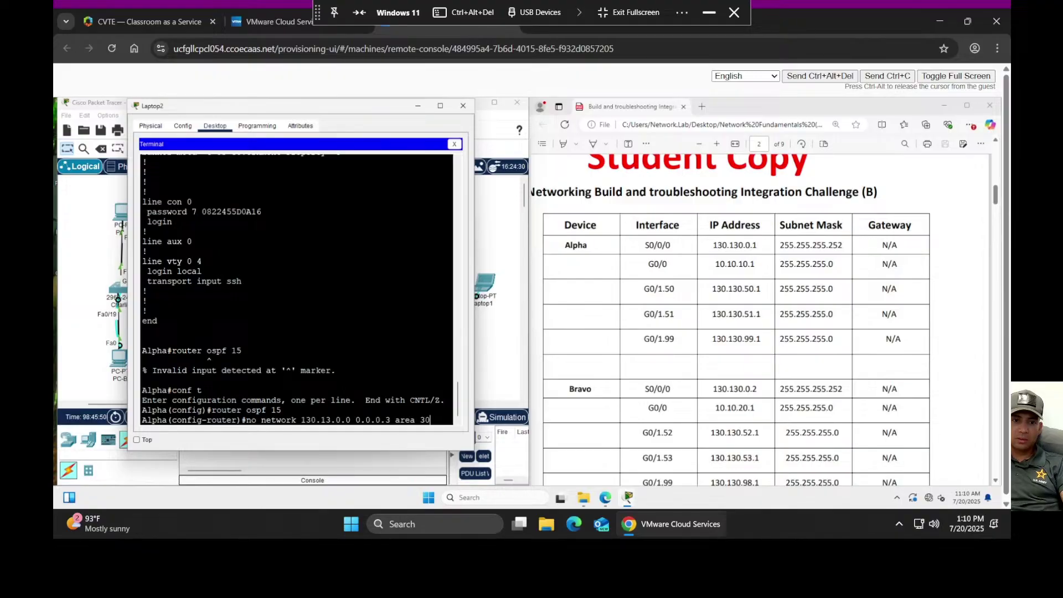
pyautogui.press('Return')
pyautogui.write('do cop')
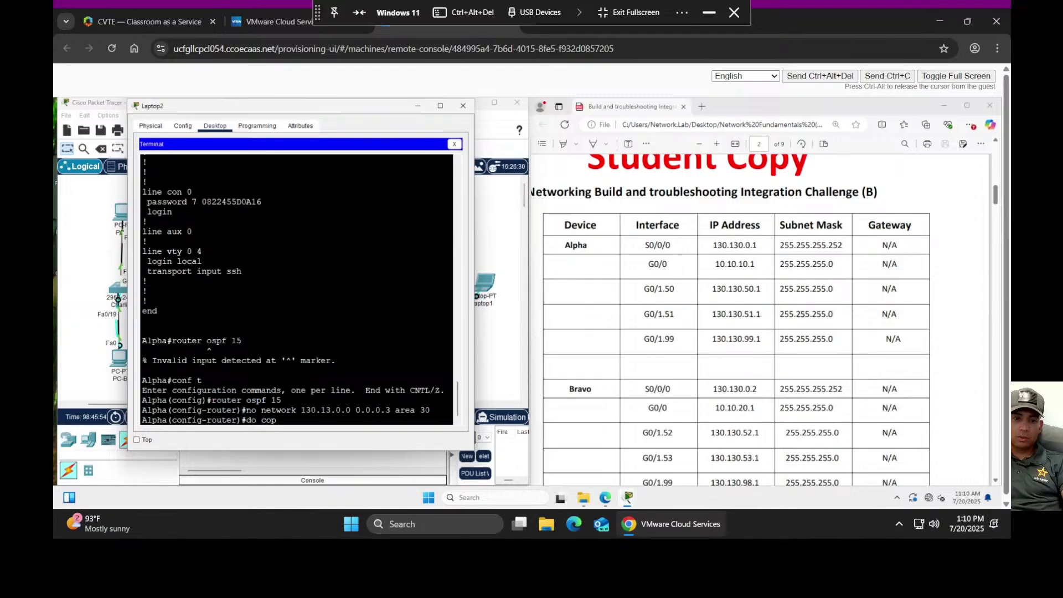
pyautogui.write('y run start')
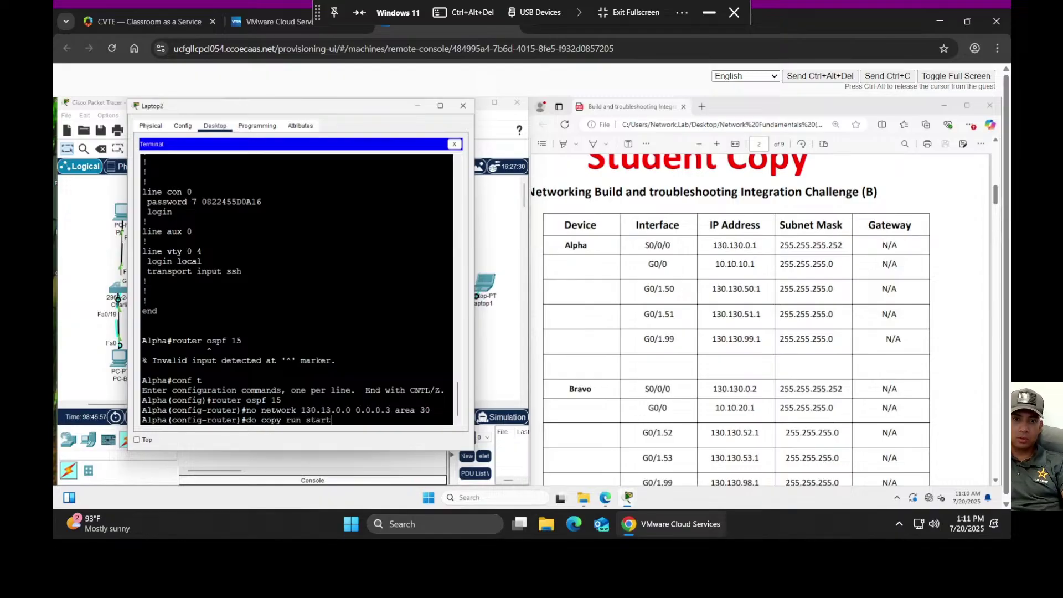
pyautogui.press('Return')
pyautogui.press('Return')
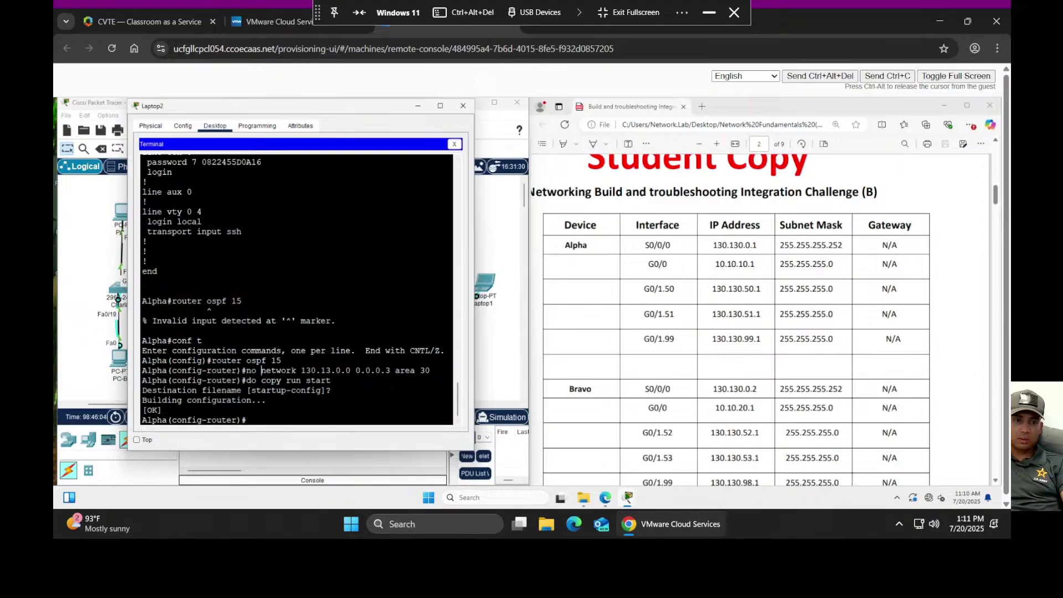
pyautogui.write('do show run')
# - Verify Alpha's OSPF 15 now lists 130.130.0.0 0.0.0.3 area 30, then close Laptop2's terminal
pyautogui.press('Return')
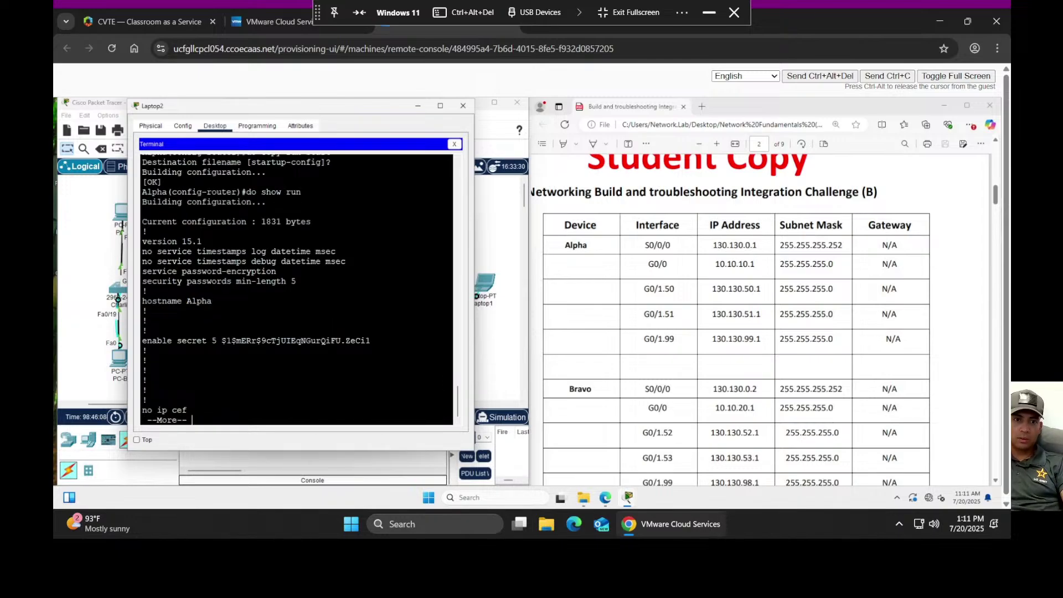
pyautogui.press('space')
pyautogui.press('space')
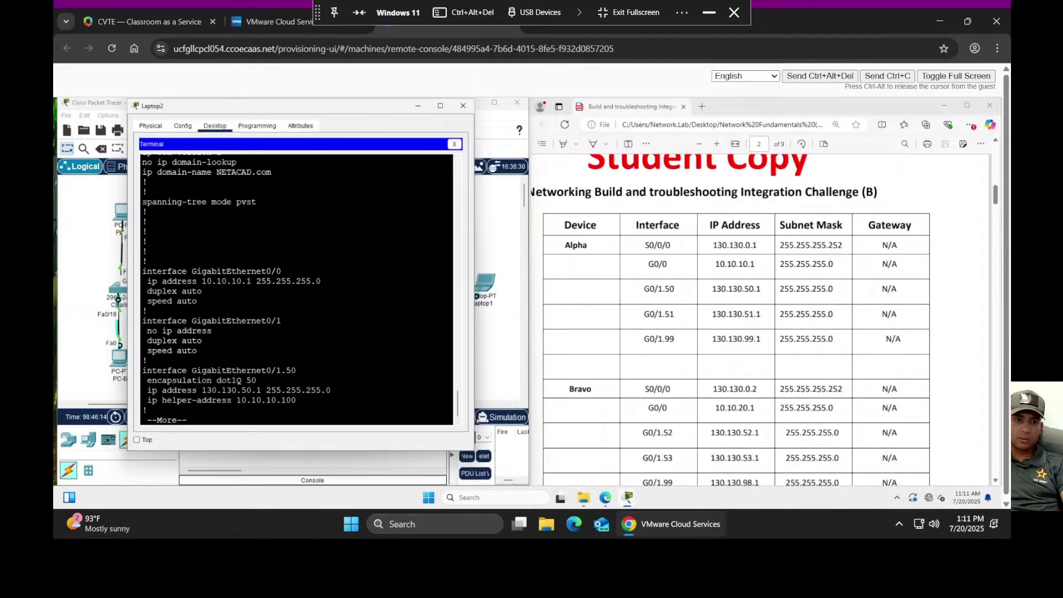
pyautogui.press('space')
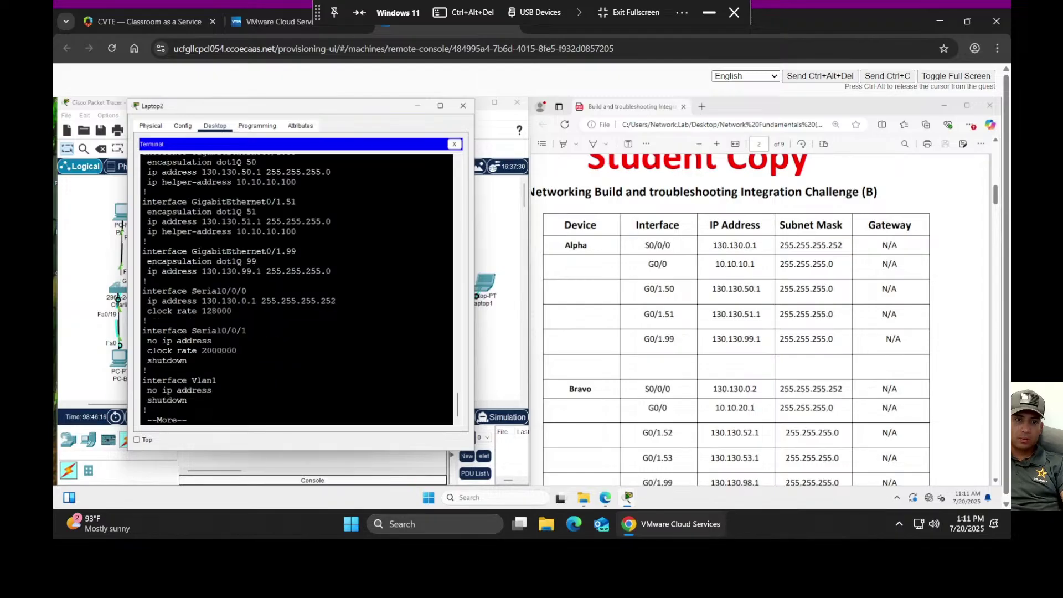
pyautogui.press('space')
pyautogui.press('space')
pyautogui.scroll(3, 296, 288)
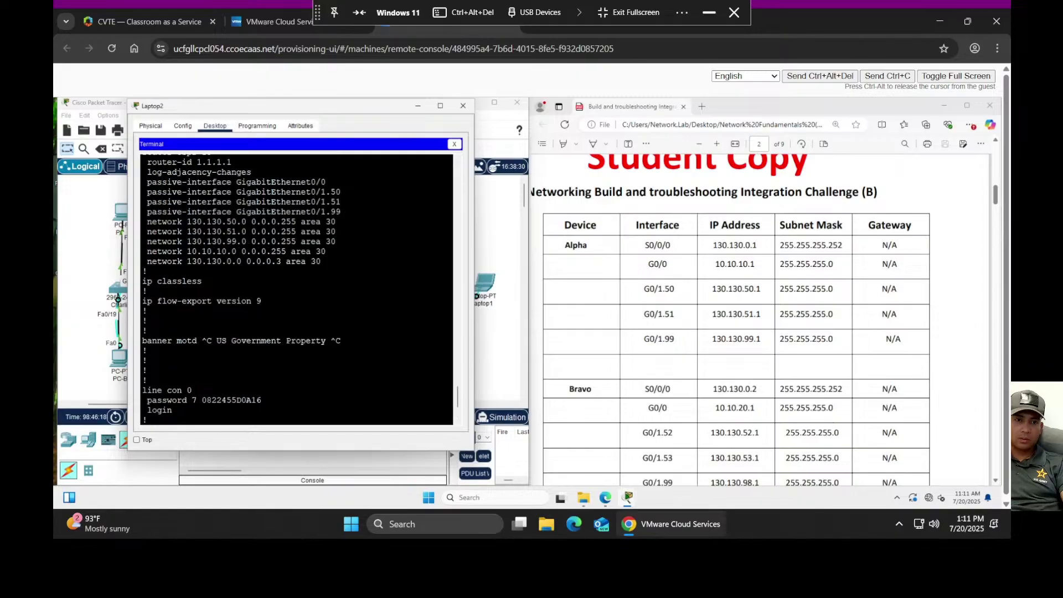
pyautogui.scroll(1, 296, 288)
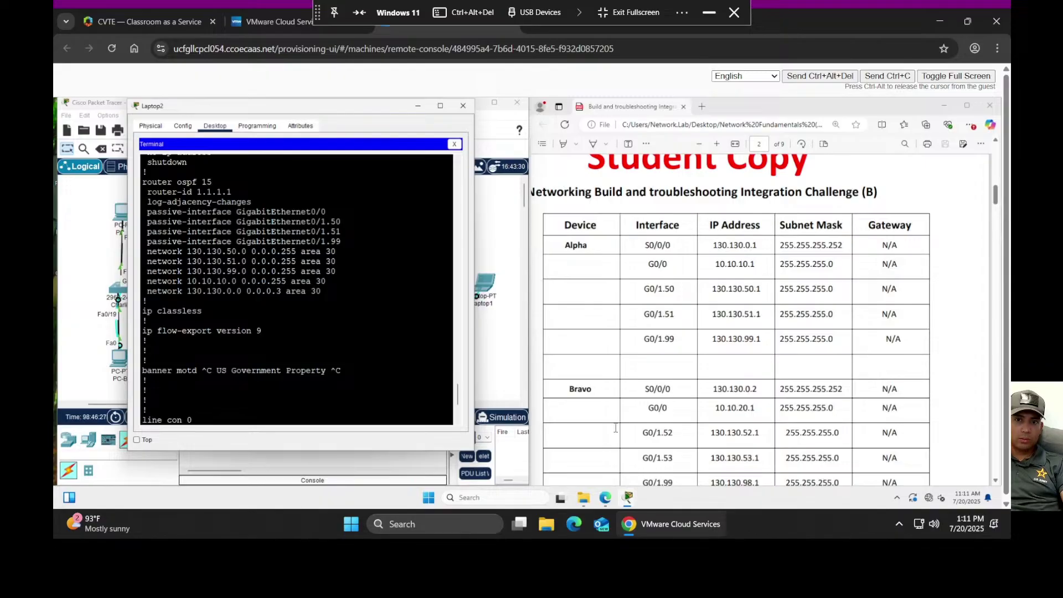
pyautogui.scroll(-5, 375, 368)
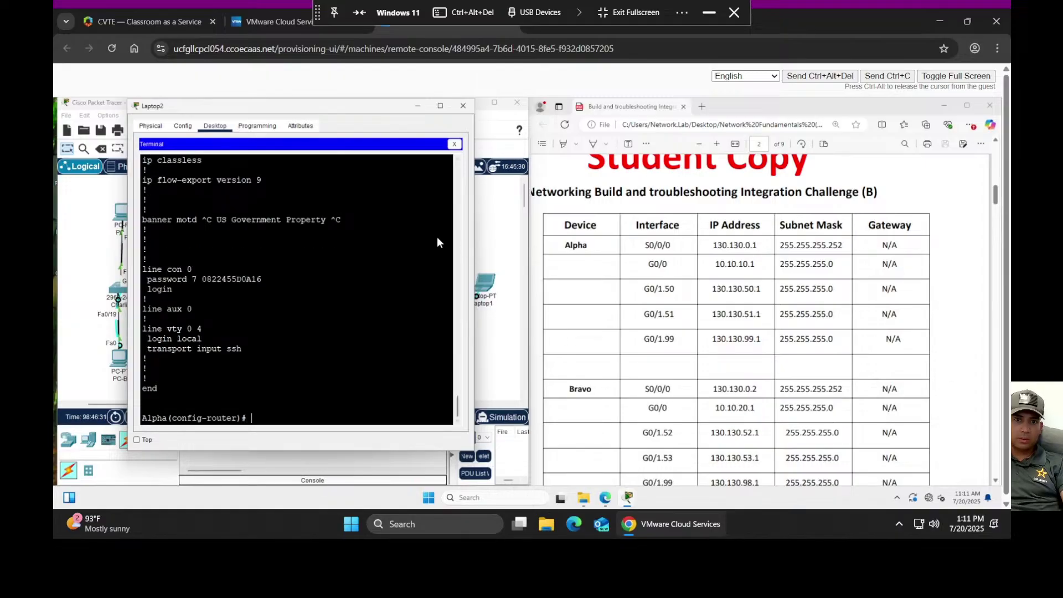
pyautogui.click(464, 107)
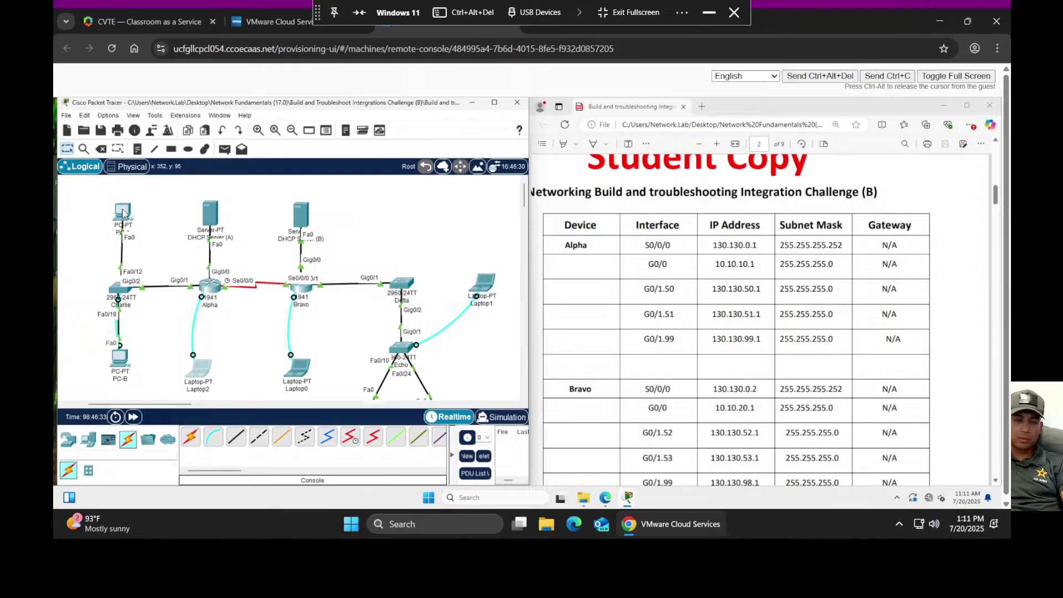
# - Toggle PC-A between Static and DHCP twice to retry; it still gets 169.254.233.170
pyautogui.click(124, 213)
pyautogui.click(510, 216)
pyautogui.click(404, 216)
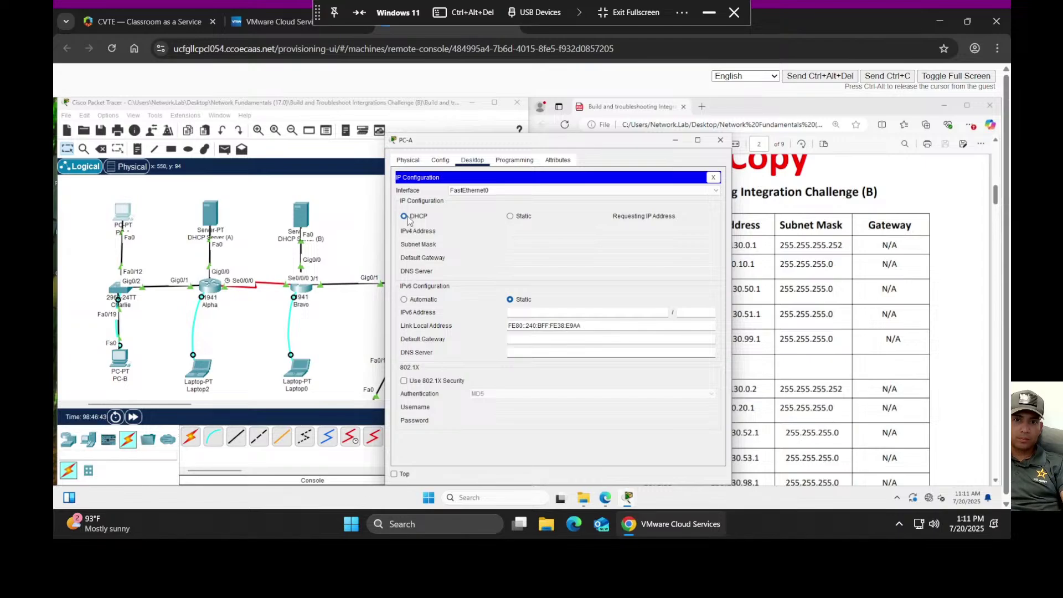
pyautogui.click(511, 217)
pyautogui.click(404, 216)
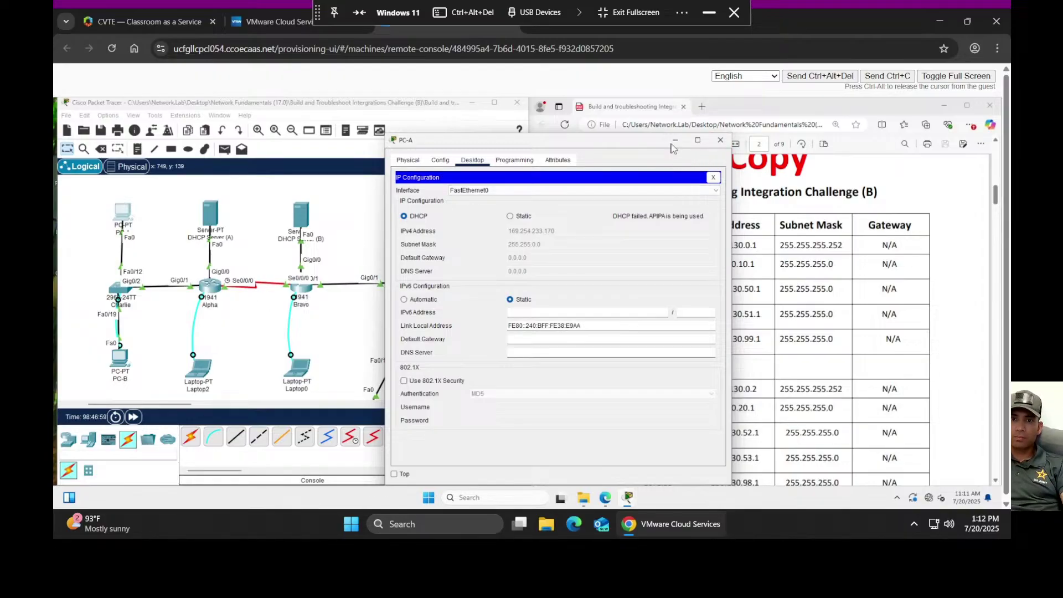
pyautogui.click(673, 141)
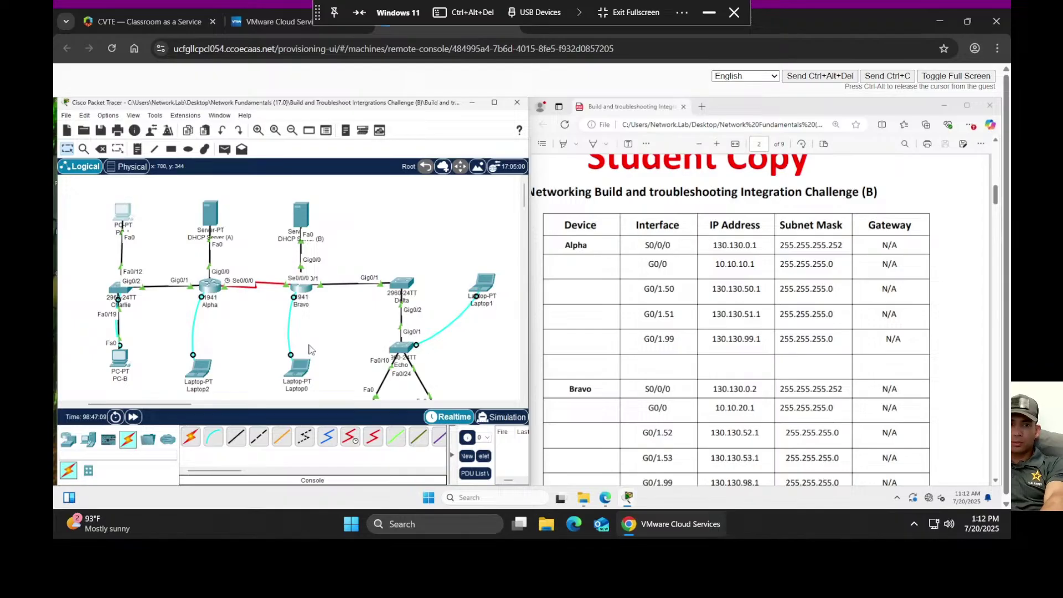
# - Cancel deleting PC-A and delete the serial link between Alpha and Bravo
pyautogui.press('Delete')
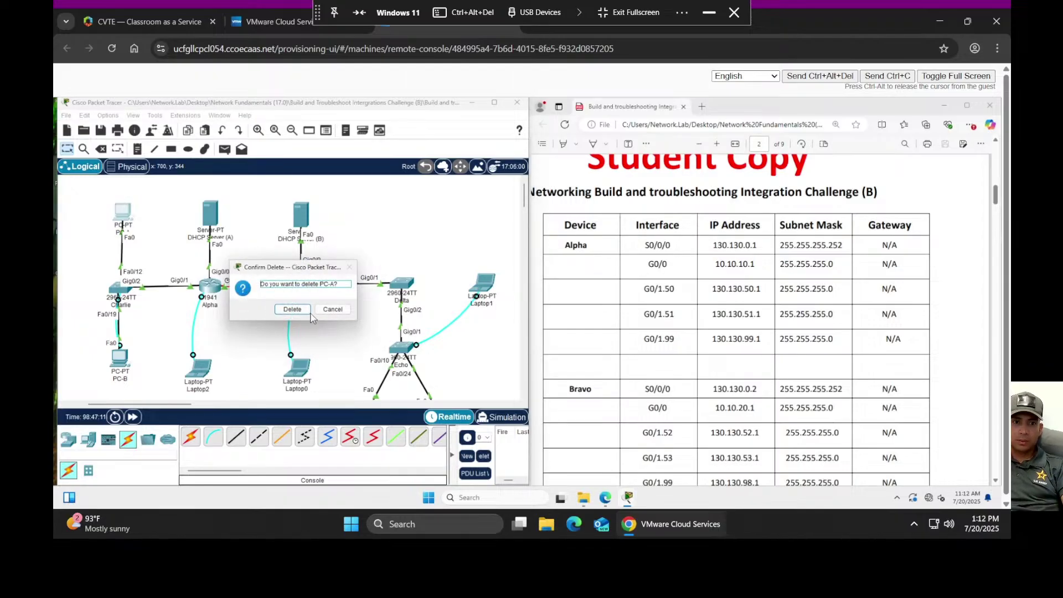
pyautogui.moveTo(323, 310); pyautogui.dragTo(264, 325)
pyautogui.press('Return')
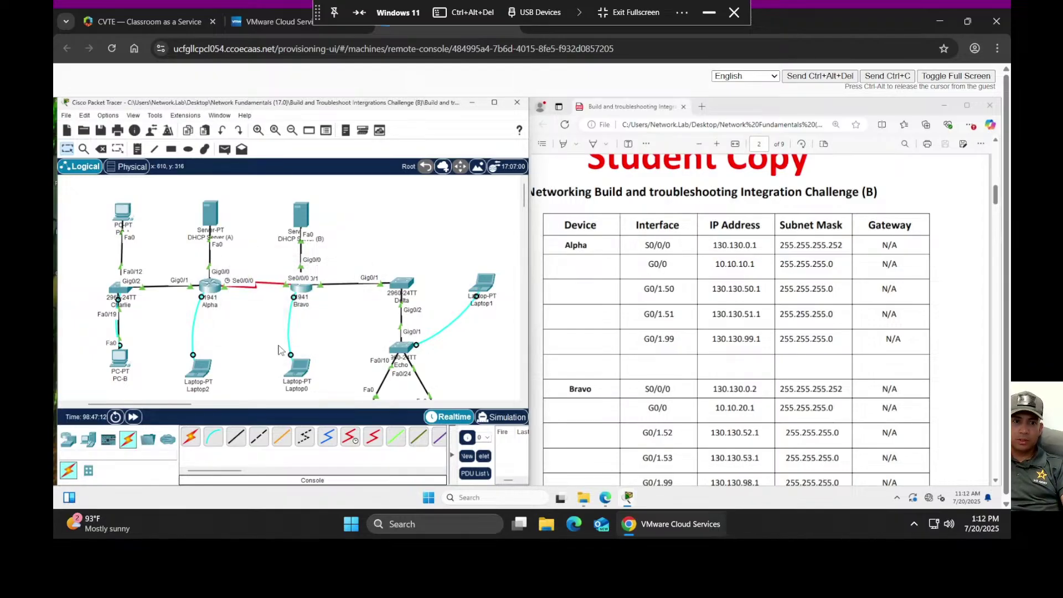
pyautogui.press('Delete')
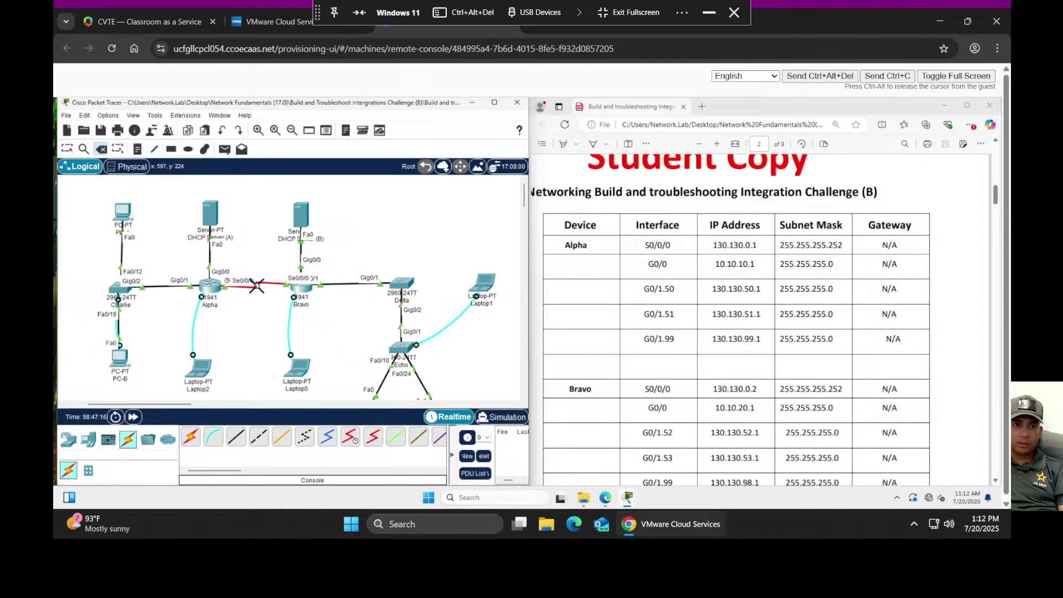
pyautogui.click(256, 285)
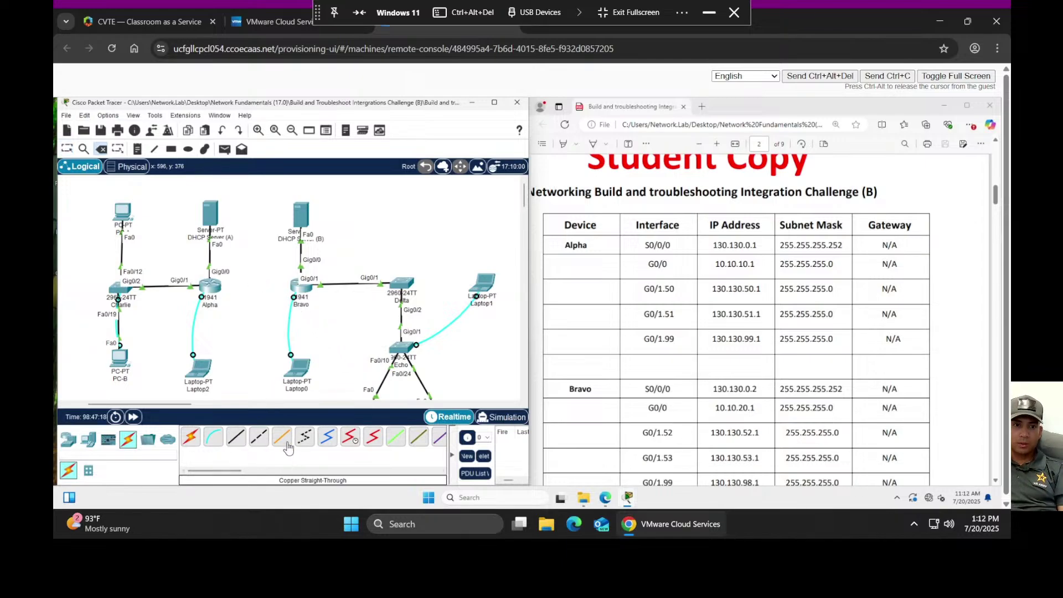
# - Join Alpha Se0/0/0 to Bravo Se0/0/0 with a Serial DCE cable and reopen PC-B's console
pyautogui.click(348, 440)
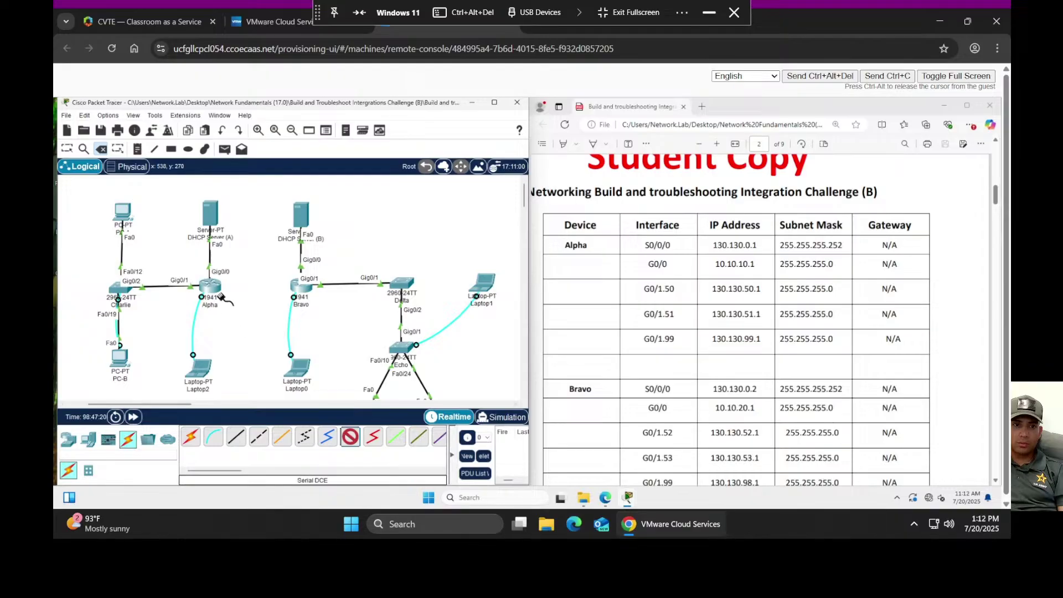
pyautogui.click(215, 287)
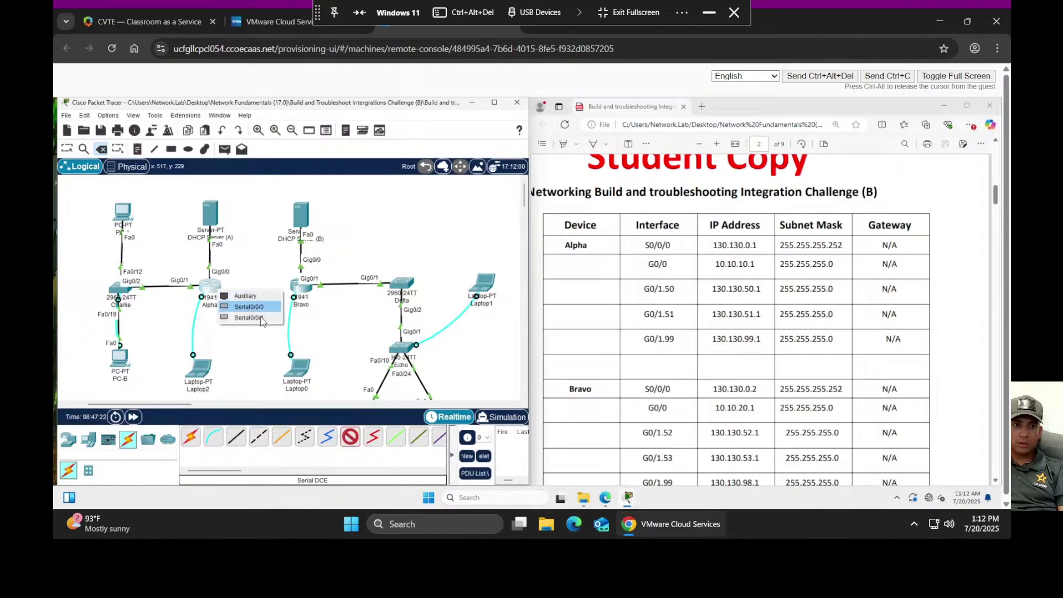
pyautogui.scroll(5, 761, 361)
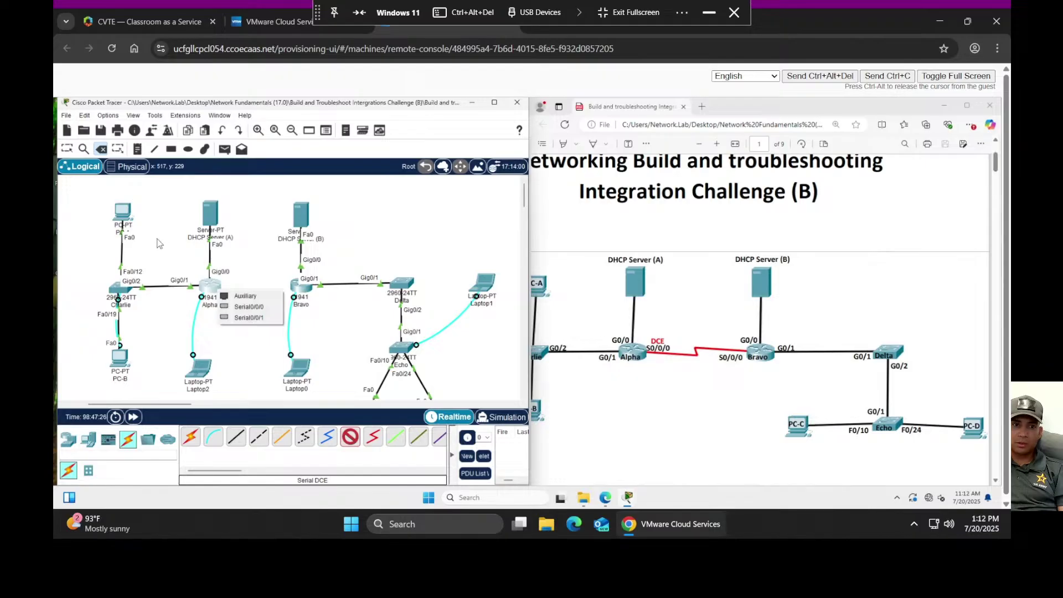
pyautogui.click(233, 312)
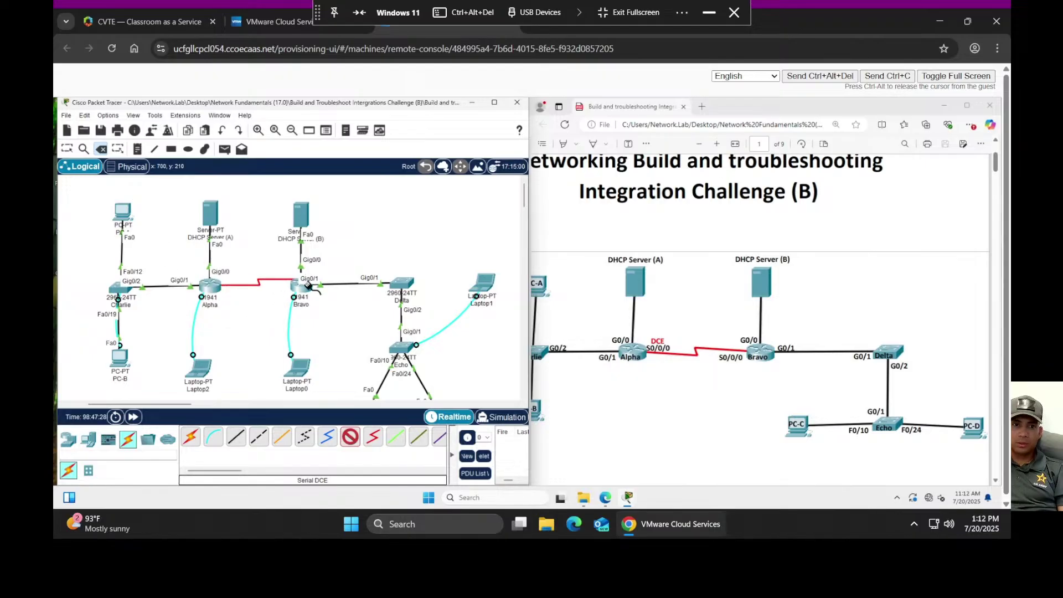
pyautogui.click(303, 288)
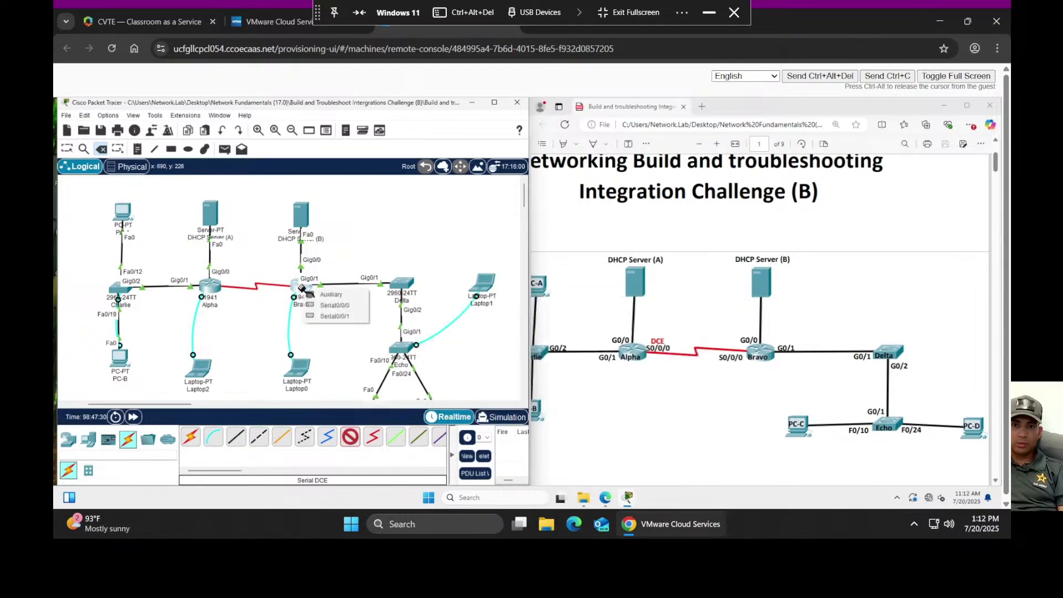
pyautogui.click(331, 305)
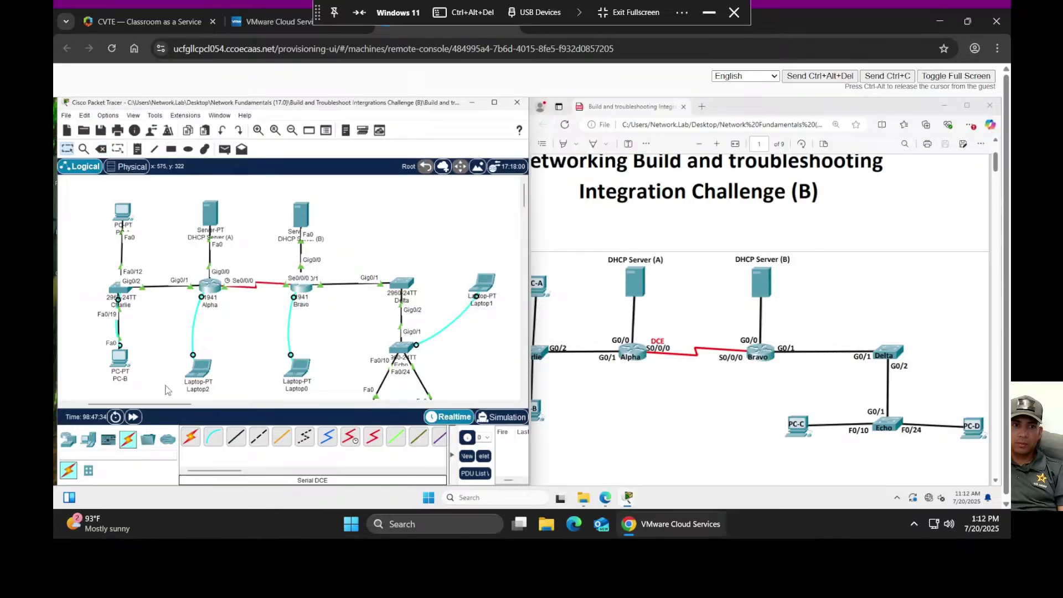
pyautogui.click(123, 366)
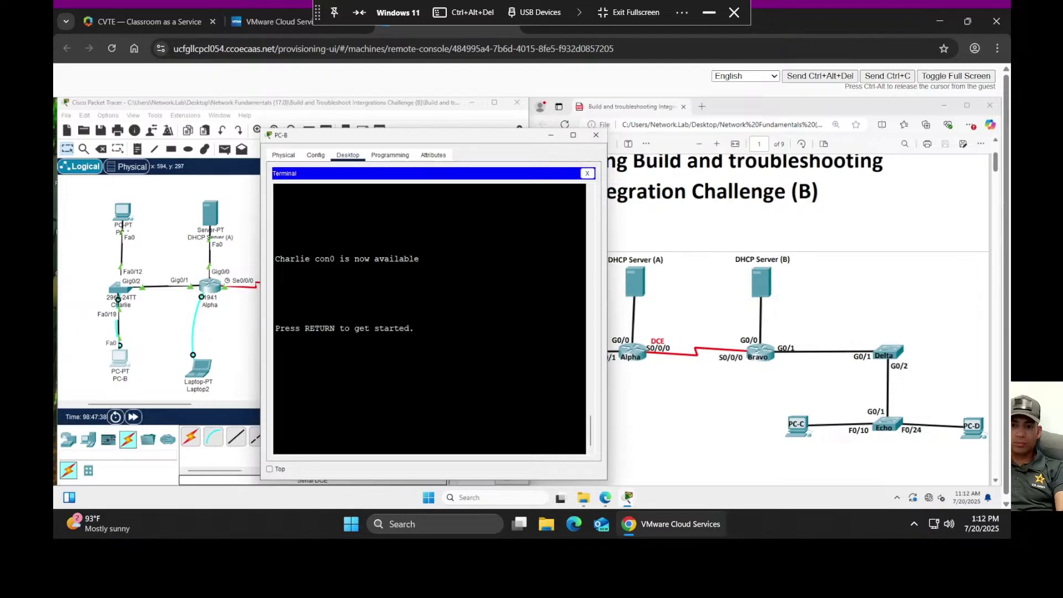
# - Log into switch Charlie from PC-B's console with the console and enable passwords
pyautogui.press('Return')
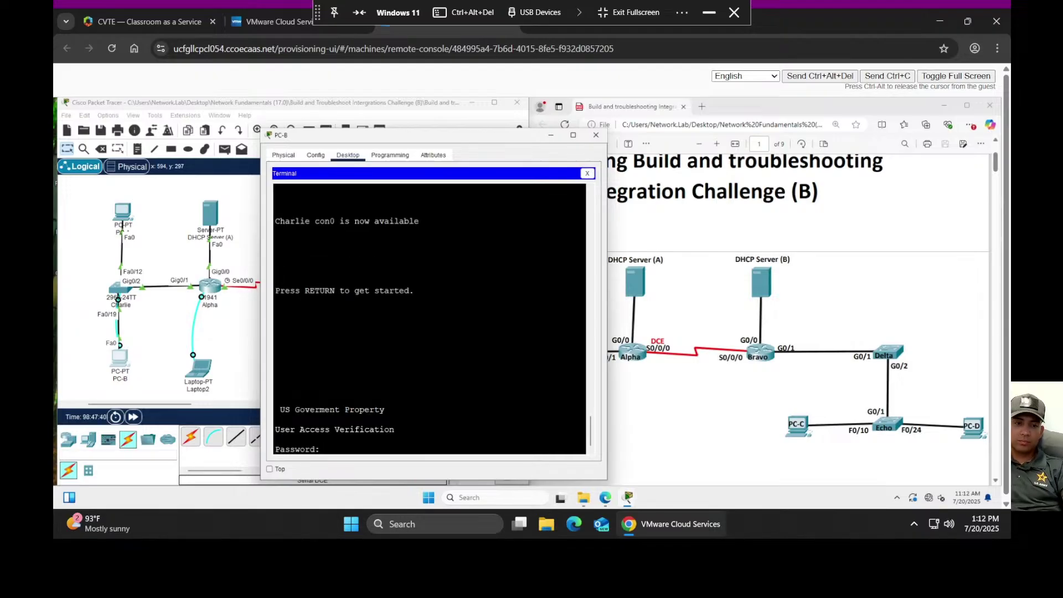
pyautogui.press('Return')
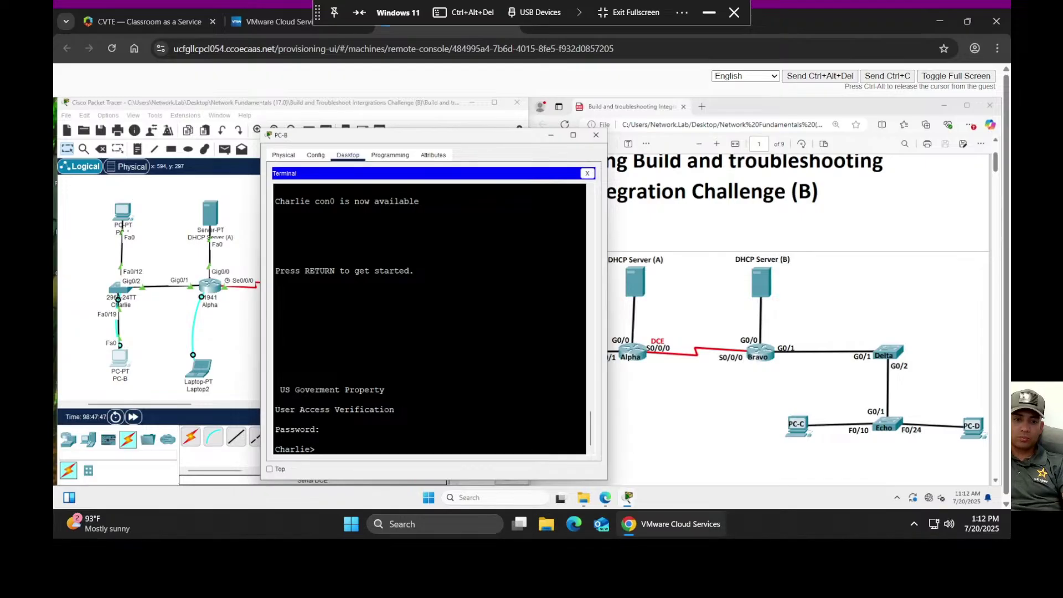
pyautogui.write('en')
pyautogui.press('Return')
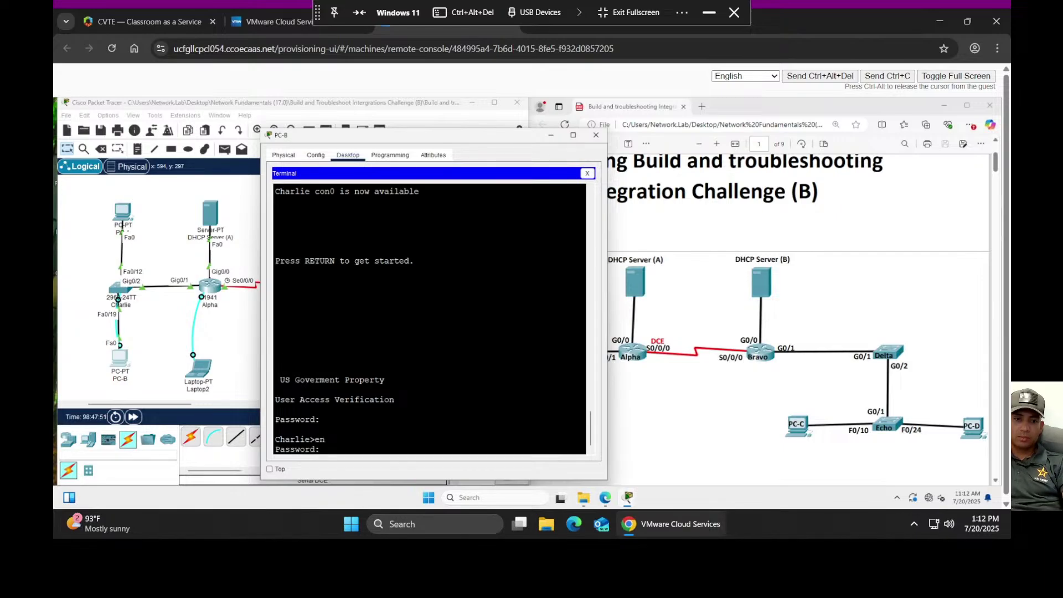
pyautogui.press('Return')
# - Run 'show run' on Charlie and page through to the VLAN interfaces and line settings
pyautogui.write('show run')
pyautogui.press('Return')
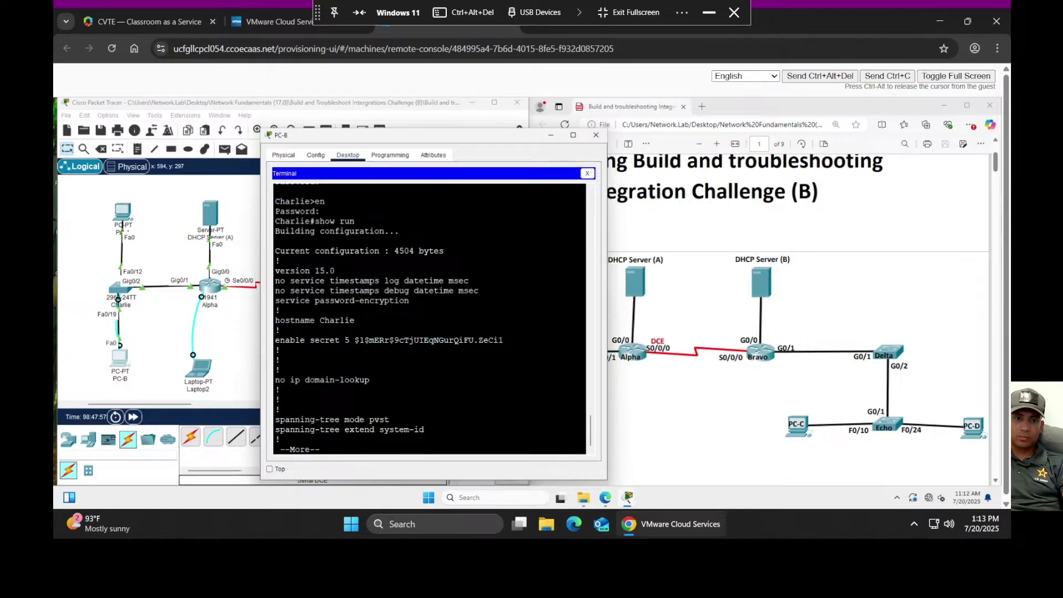
pyautogui.press('space')
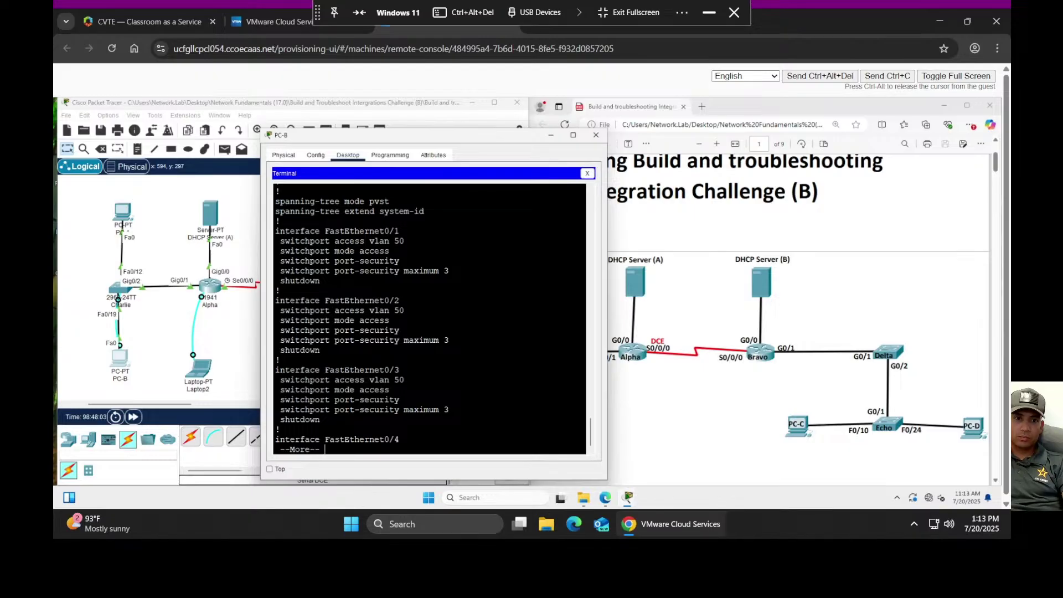
pyautogui.press('space')
pyautogui.press('space')
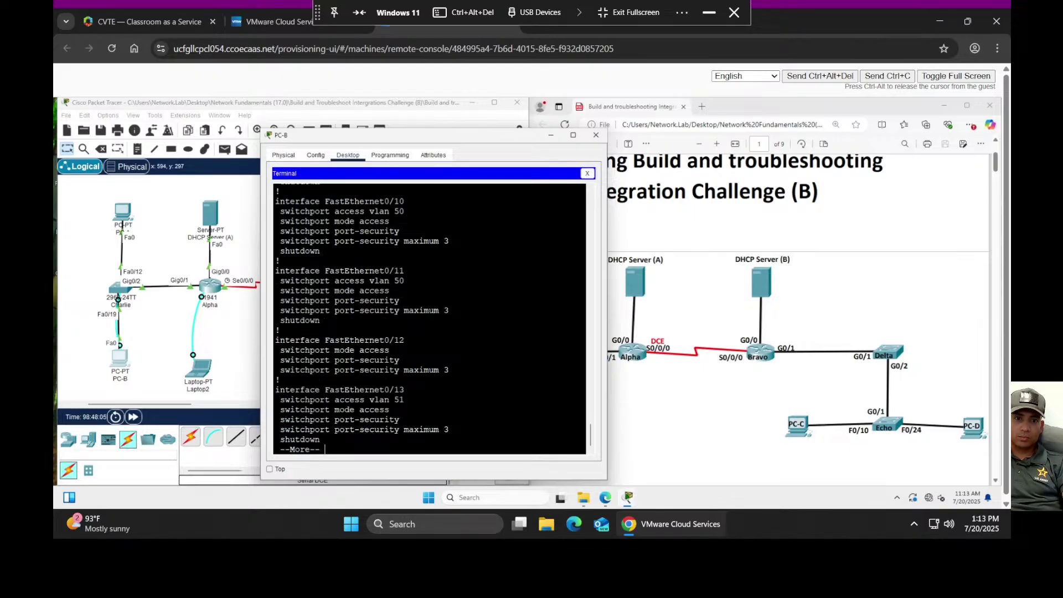
pyautogui.press('space')
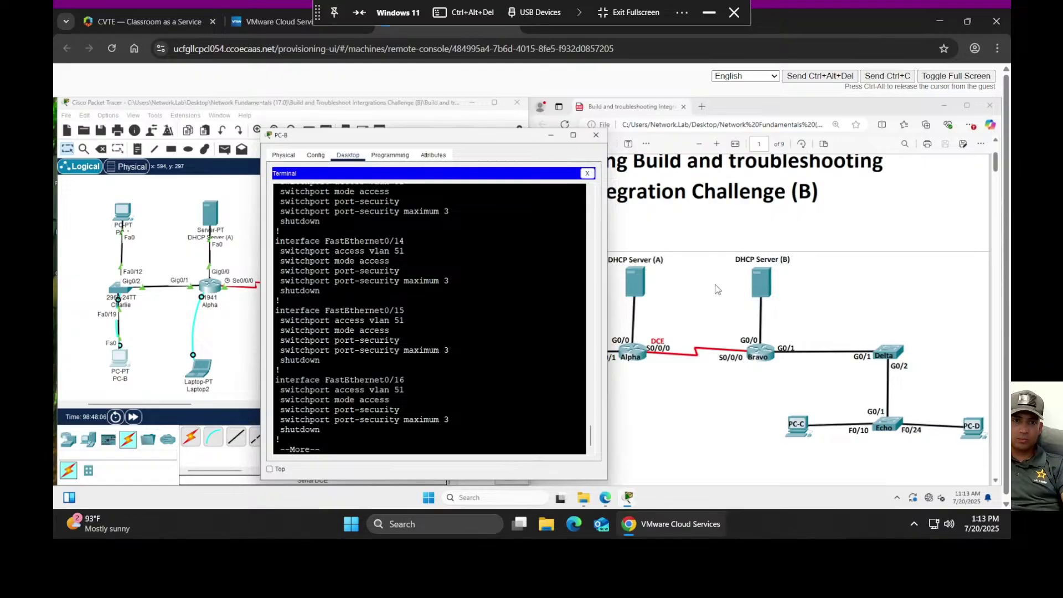
pyautogui.scroll(3, 430, 319)
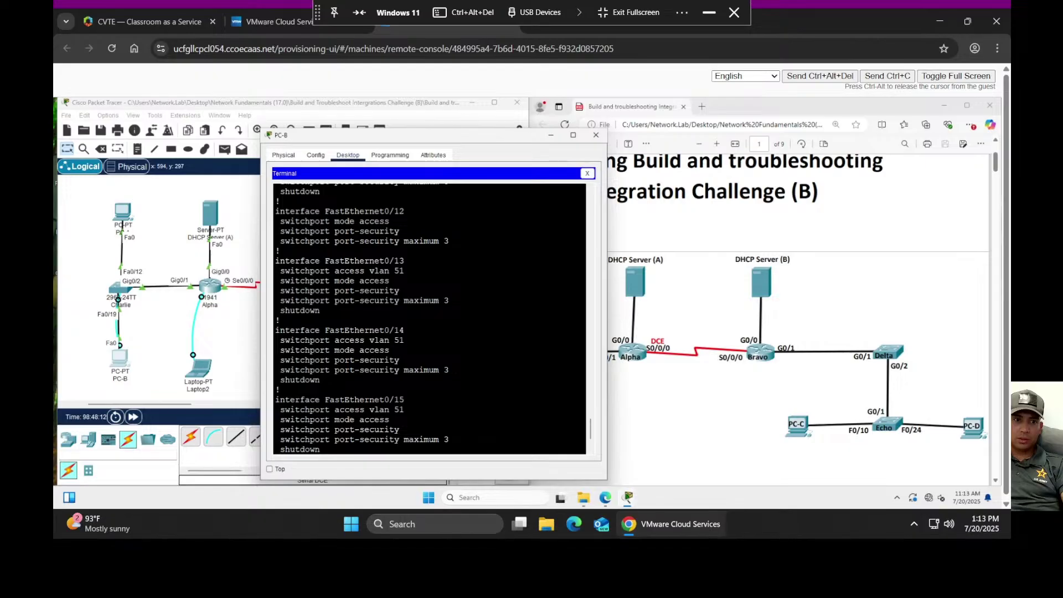
pyautogui.press('space')
pyautogui.press('space')
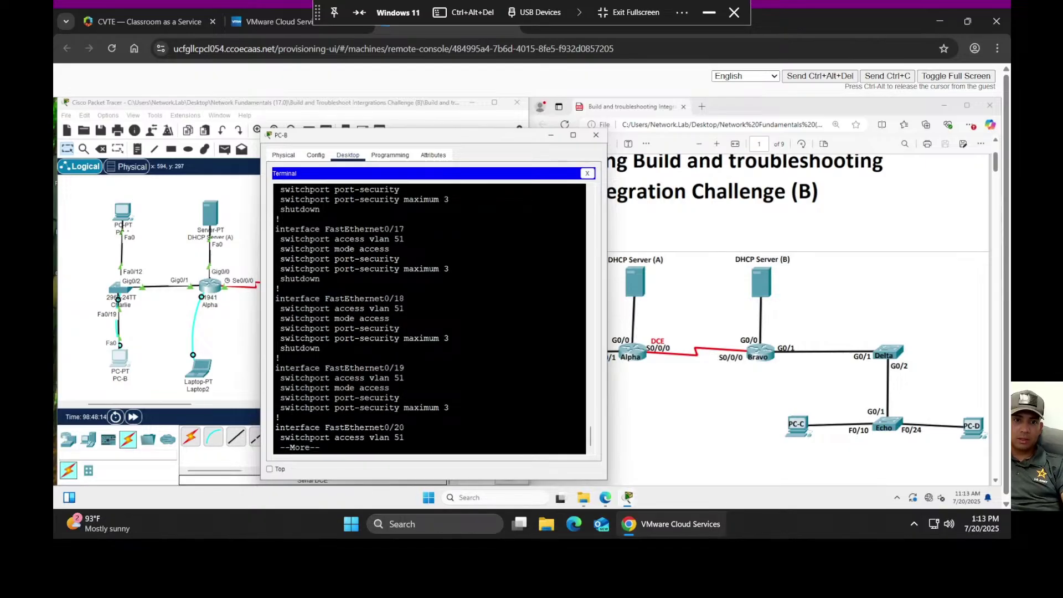
pyautogui.scroll(1, 430, 318)
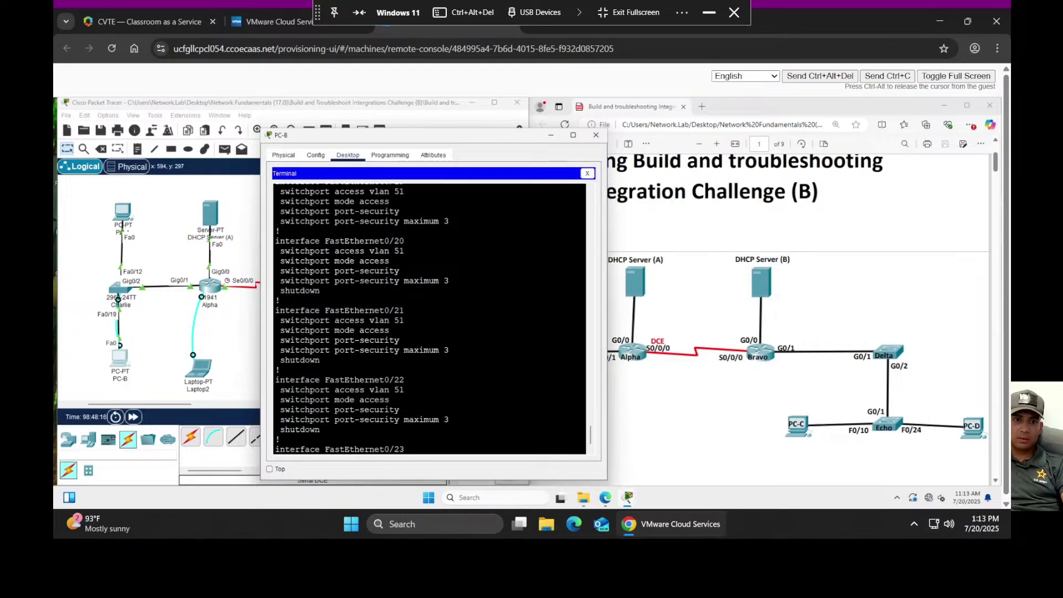
pyautogui.scroll(2, 430, 319)
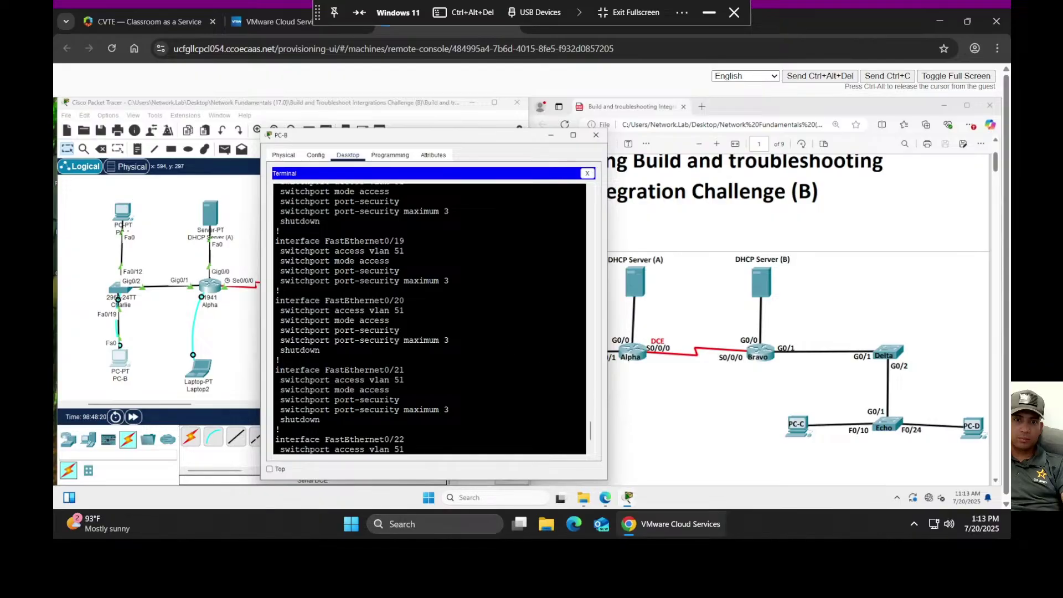
pyautogui.scroll(5, 430, 319)
pyautogui.scroll(-7, 430, 319)
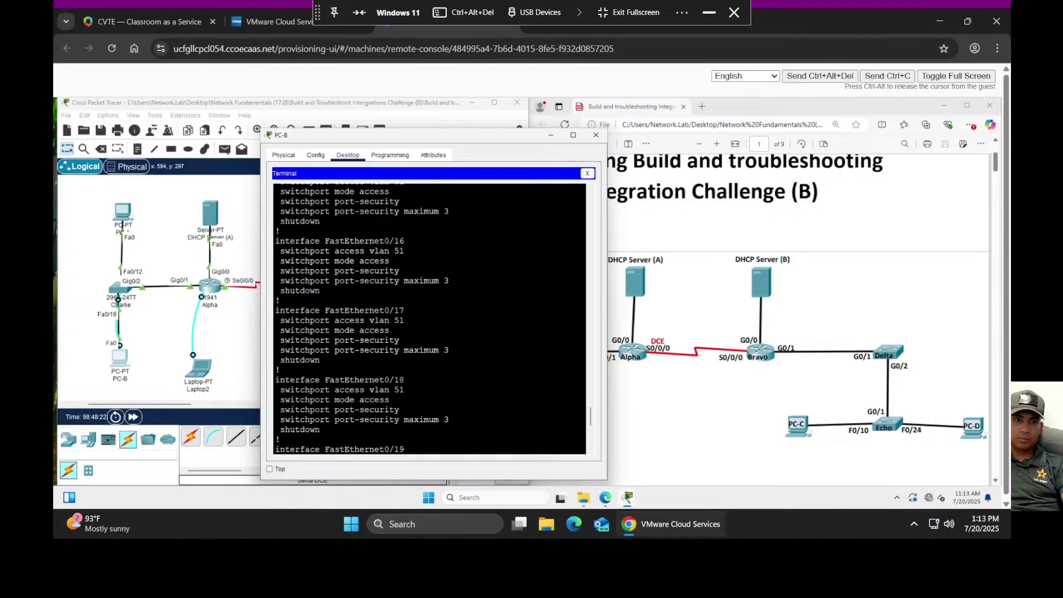
pyautogui.scroll(-1, 430, 319)
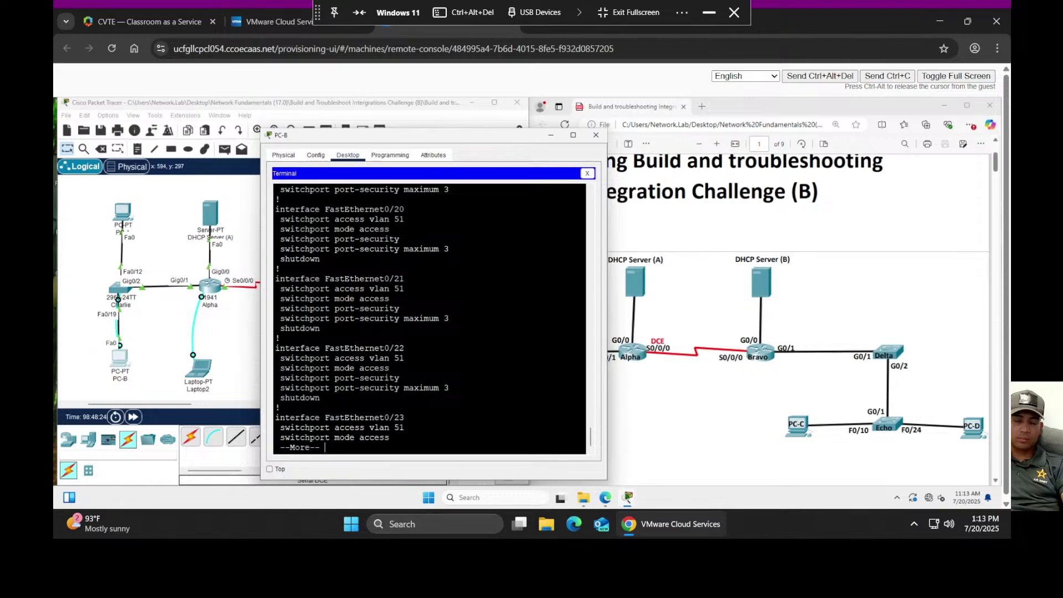
pyautogui.press('space')
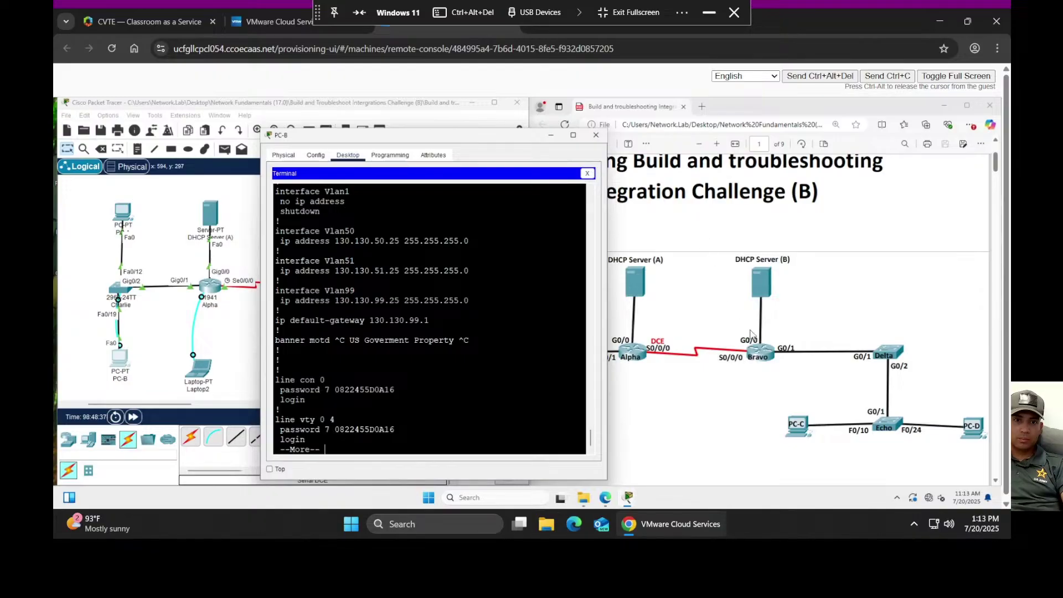
# - Set Charlie's config beside the PDF's VLAN 50, 51, 99 address rows and finish the show run output
pyautogui.moveTo(454, 143); pyautogui.dragTo(307, 133)
pyautogui.scroll(-5, 801, 311)
pyautogui.scroll(-3, 801, 311)
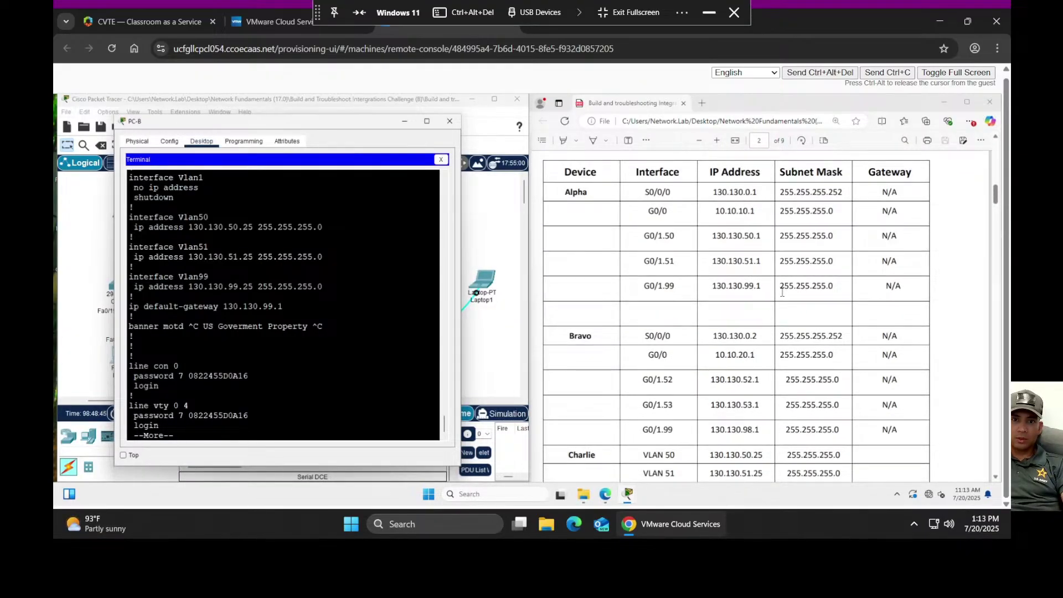
pyautogui.scroll(-3, 795, 290)
pyautogui.scroll(3, 782, 294)
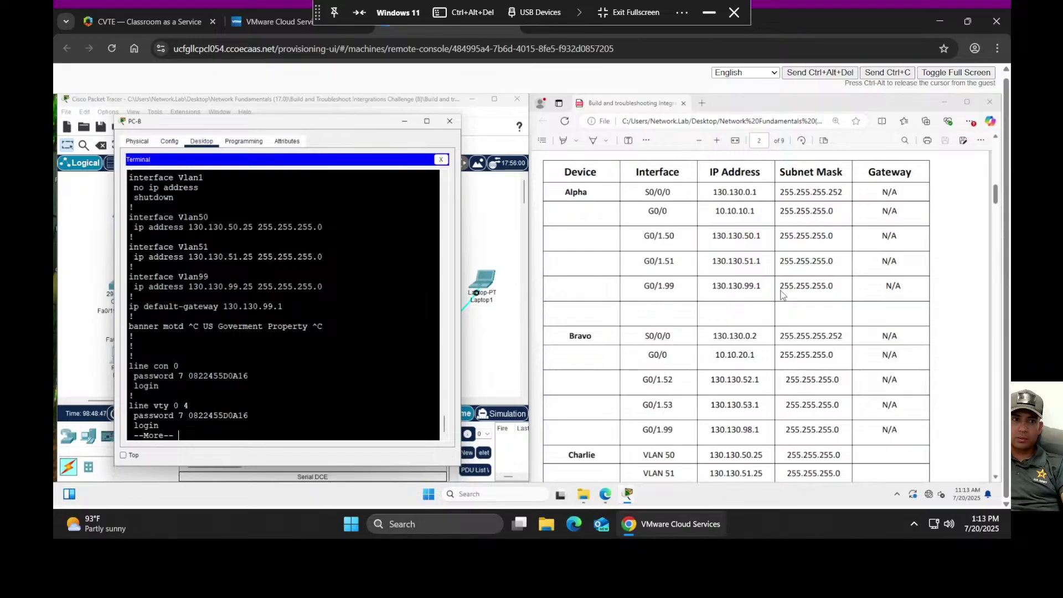
pyautogui.scroll(-1, 782, 295)
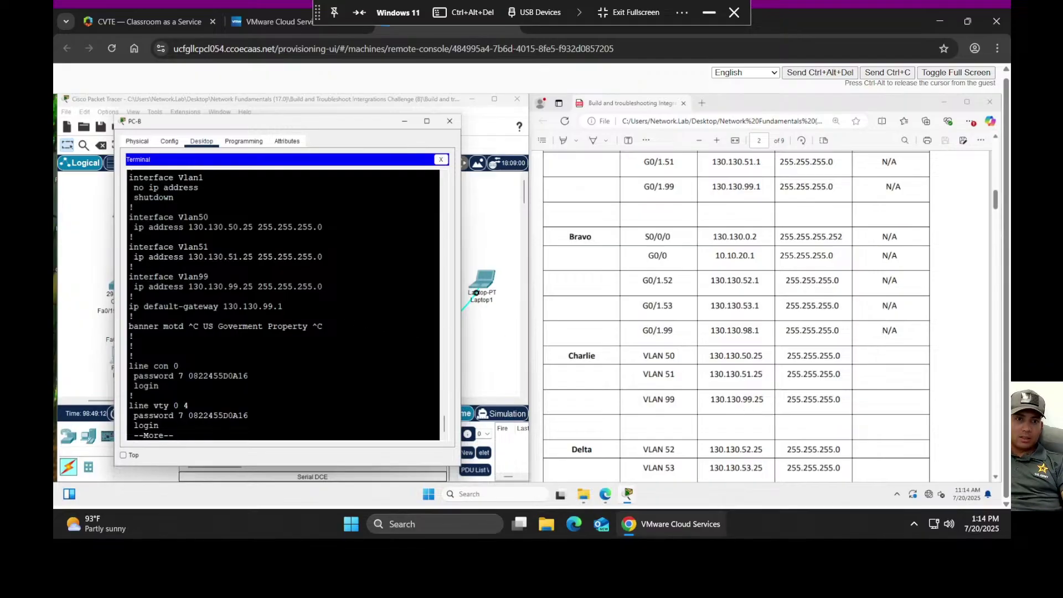
pyautogui.press('space')
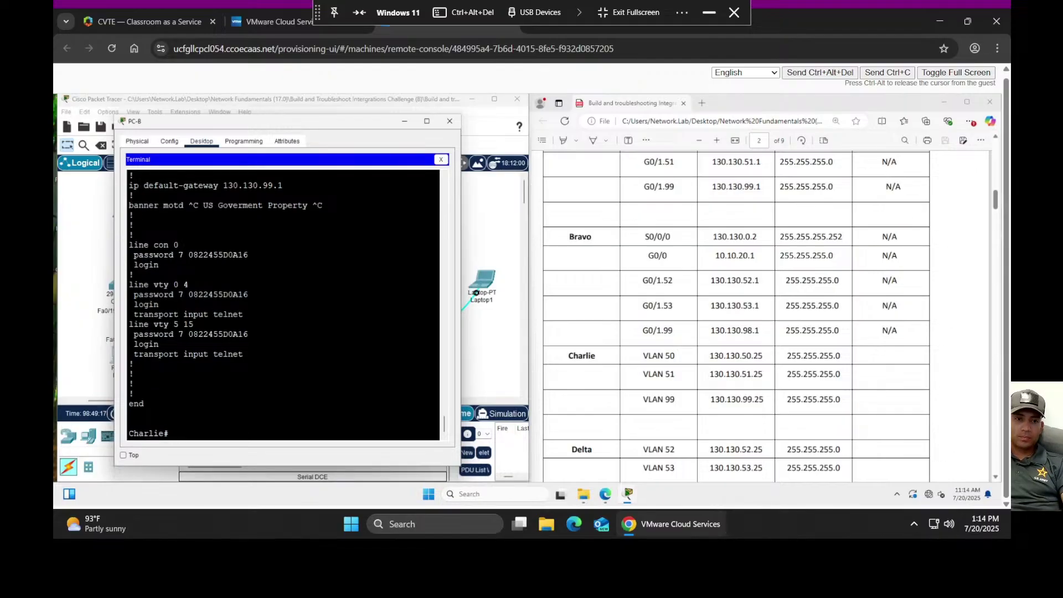
# - Close PC-B's terminal and retry DHCP on PC-A, which falls back to APIPA 169.254.233.172
pyautogui.click(450, 122)
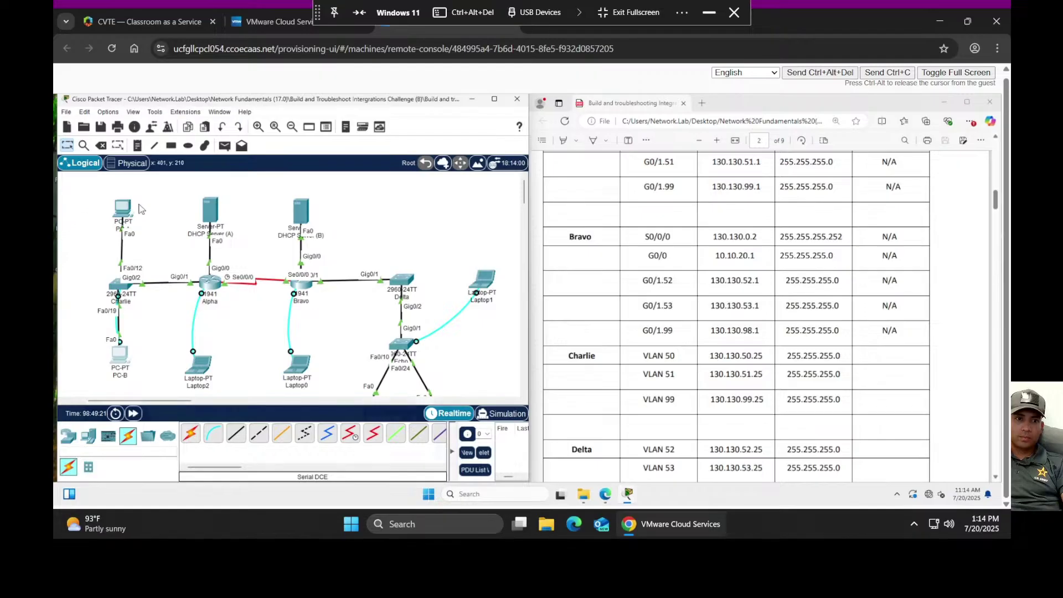
pyautogui.click(118, 211)
pyautogui.click(510, 214)
pyautogui.click(405, 214)
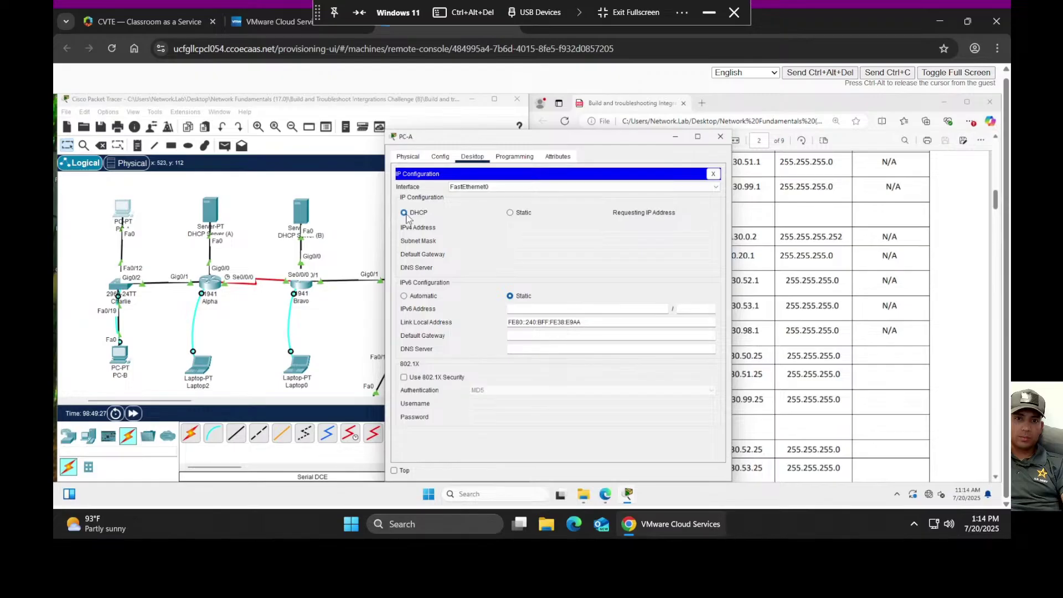
# - Inspect PC-A's Physical, Config and Programming tabs, then close PC-A's window
pyautogui.click(415, 157)
pyautogui.click(440, 157)
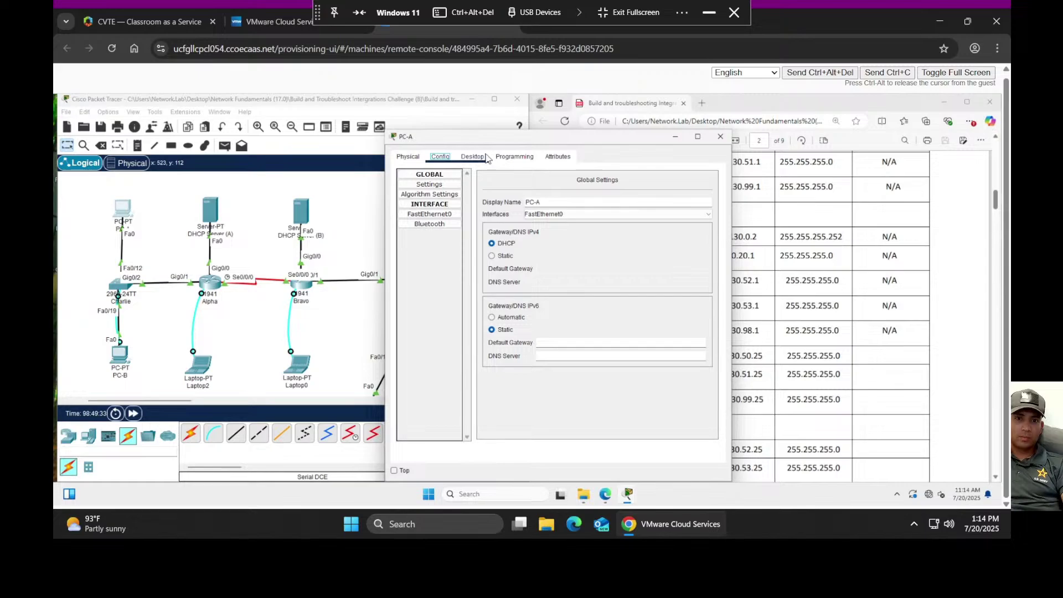
pyautogui.click(485, 158)
pyautogui.click(441, 157)
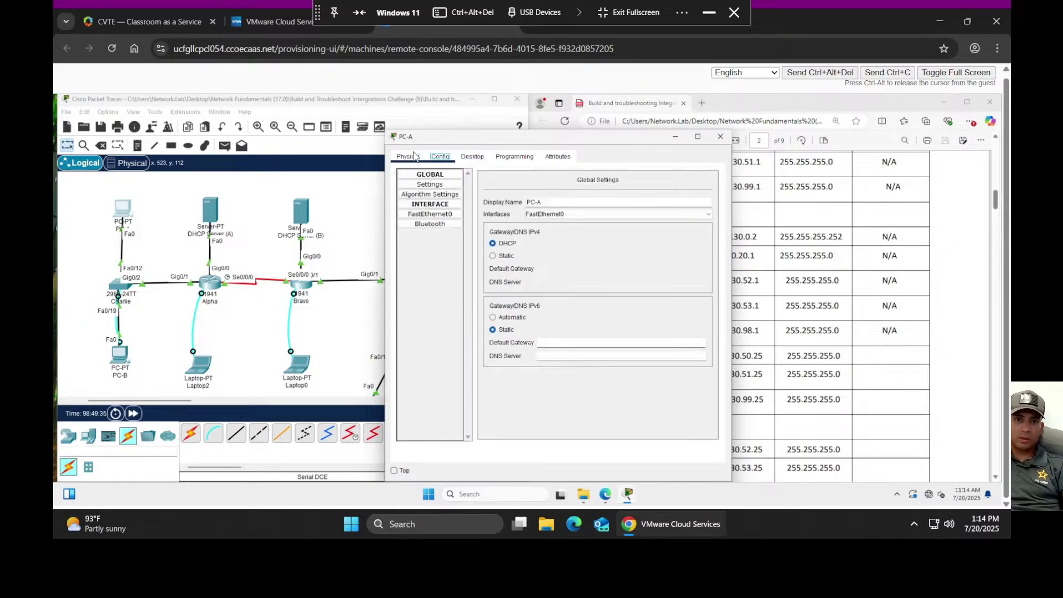
pyautogui.click(409, 157)
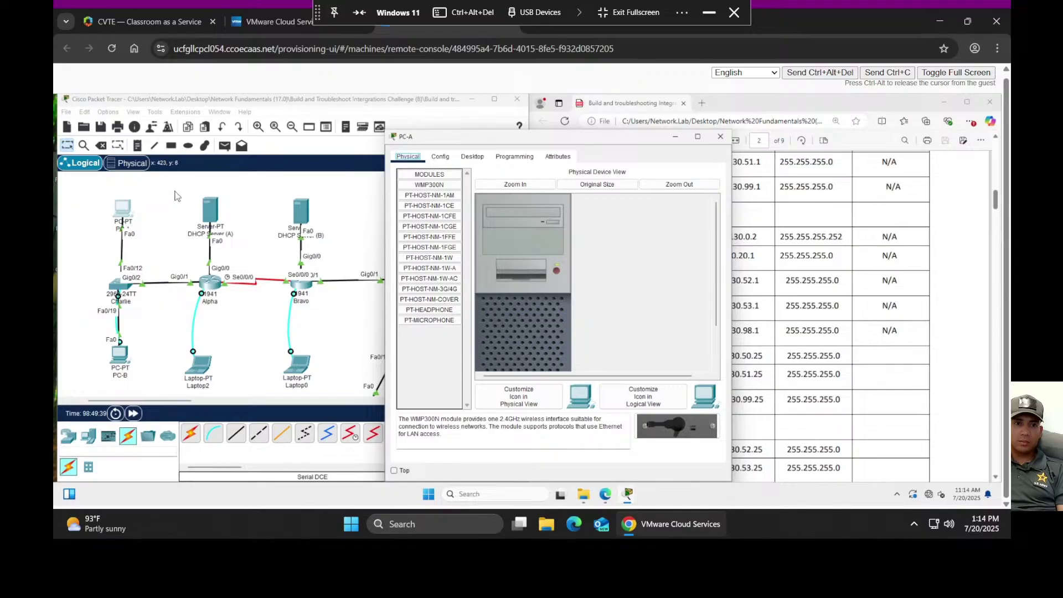
pyautogui.click(472, 159)
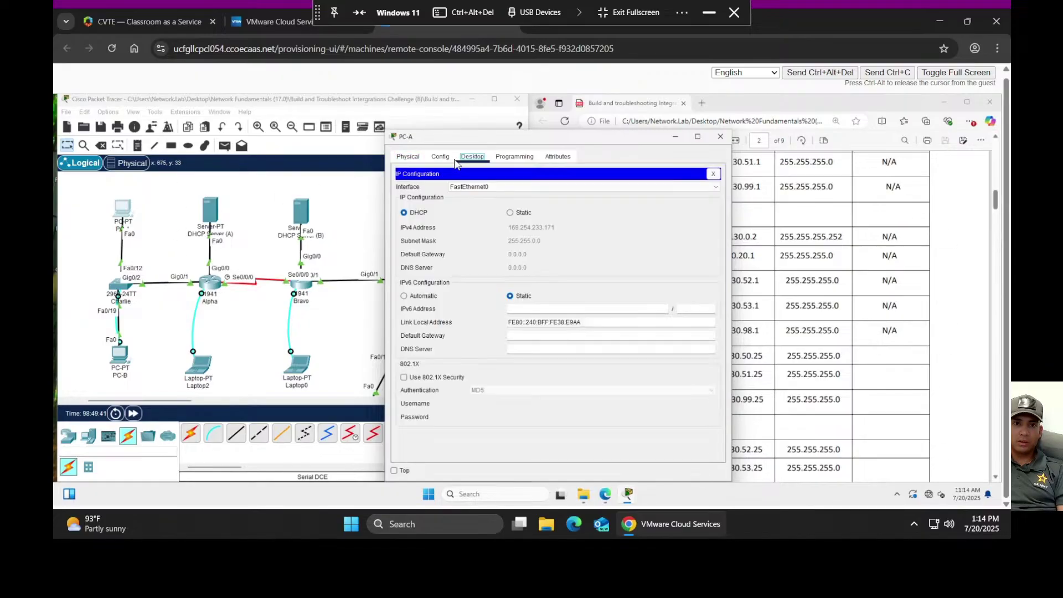
pyautogui.click(440, 157)
pyautogui.click(483, 158)
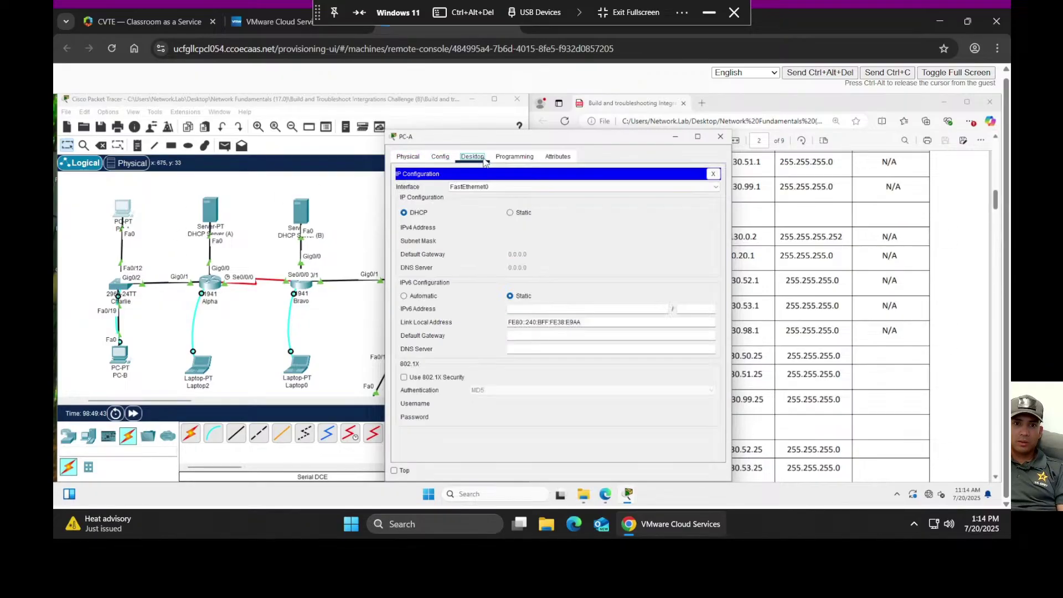
pyautogui.click(509, 158)
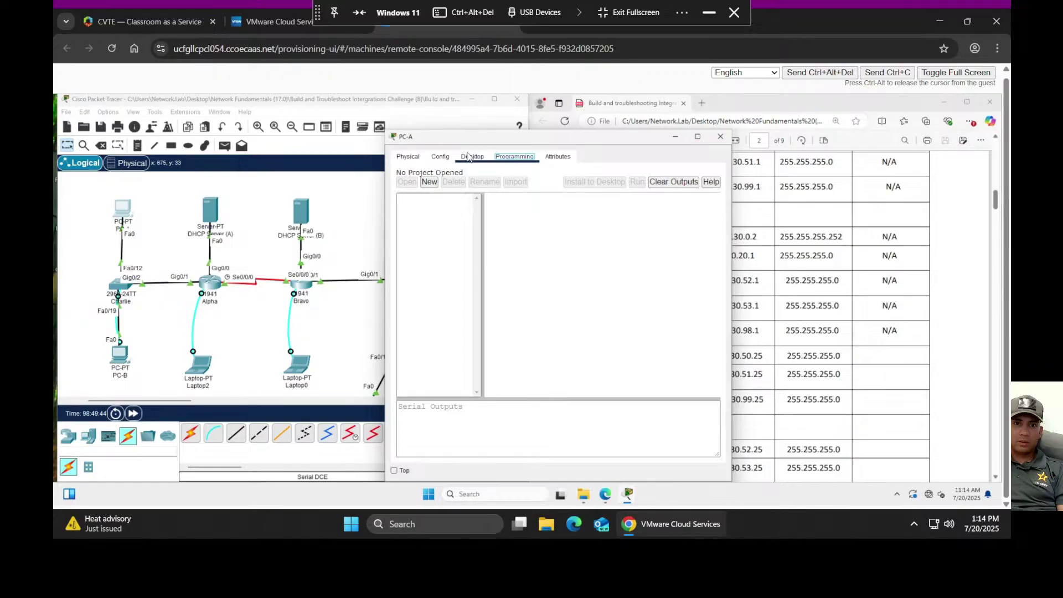
pyautogui.click(469, 156)
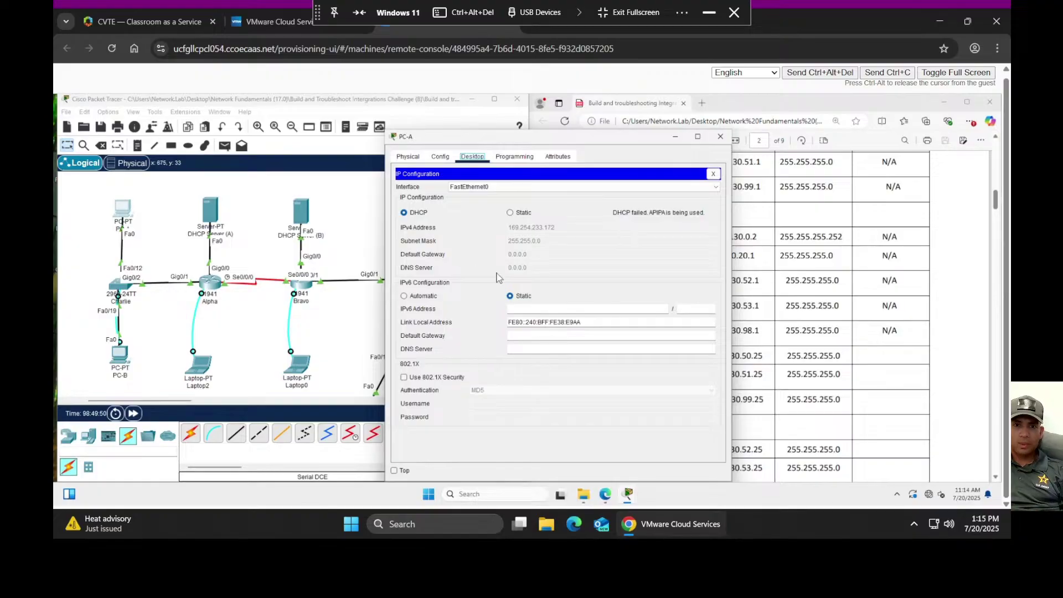
pyautogui.click(718, 139)
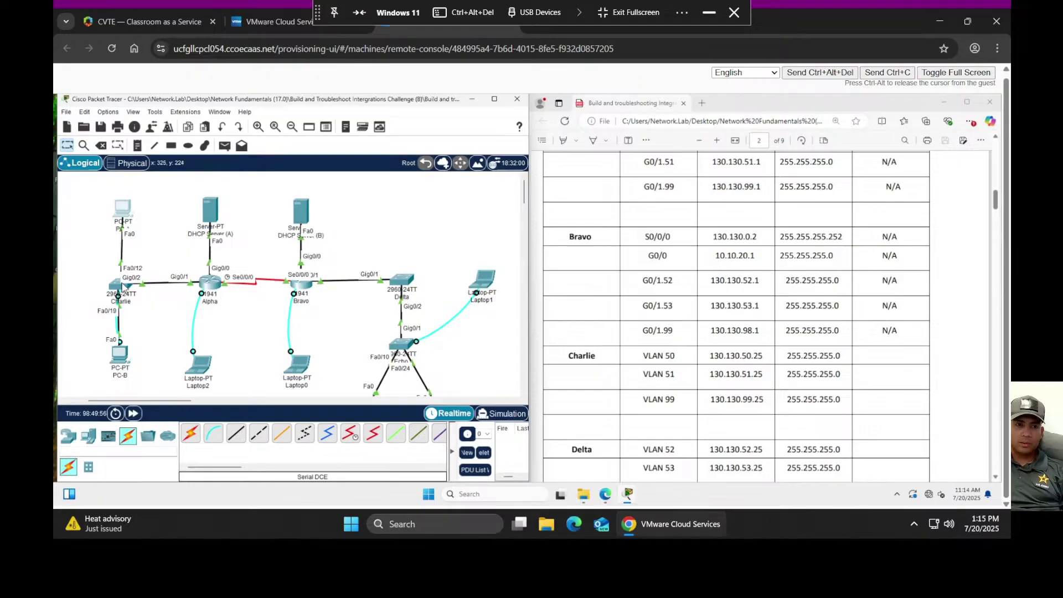
# - Open PC-B's console terminal to Charlie and issue a confirmed reload
pyautogui.click(123, 357)
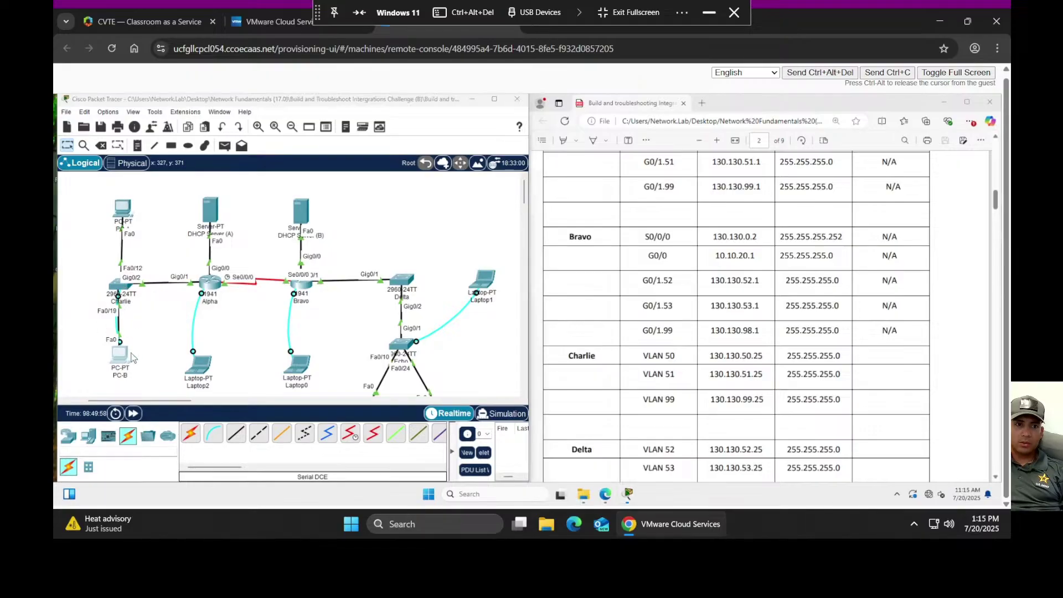
pyautogui.click(562, 198)
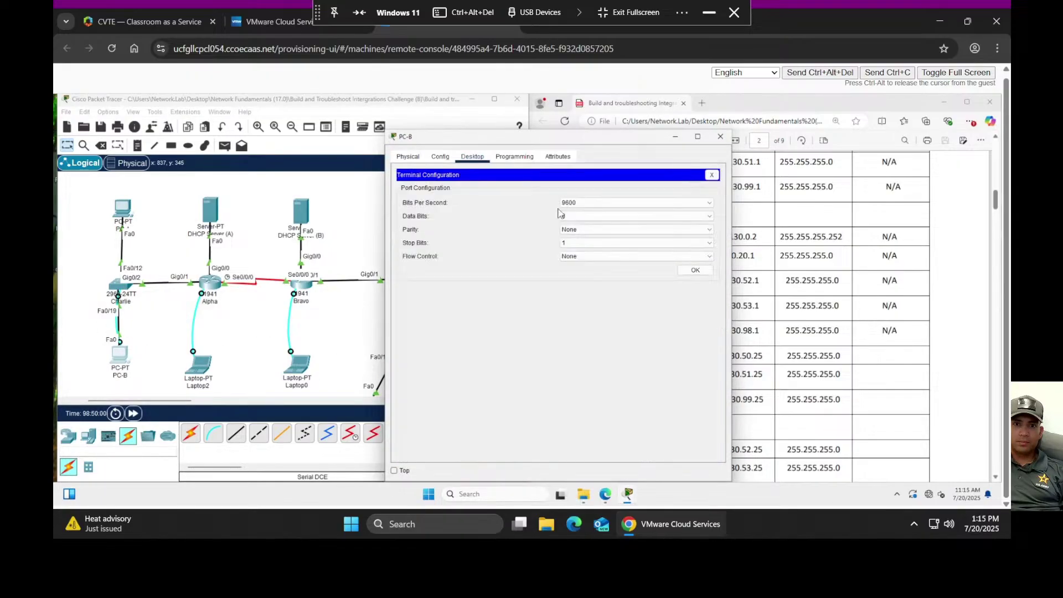
pyautogui.click(695, 270)
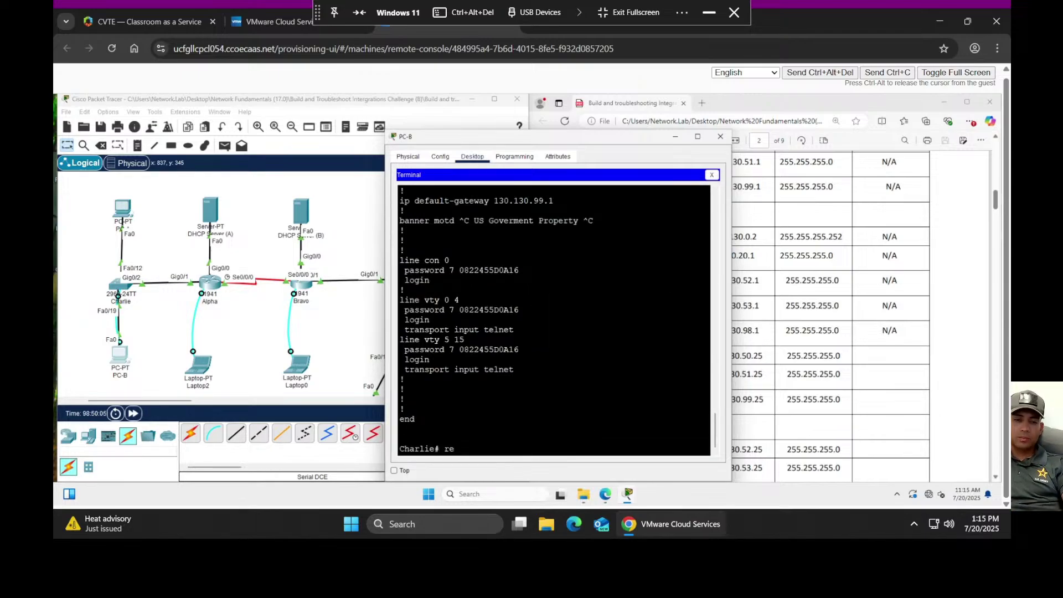
pyautogui.write('reload')
pyautogui.press('Return')
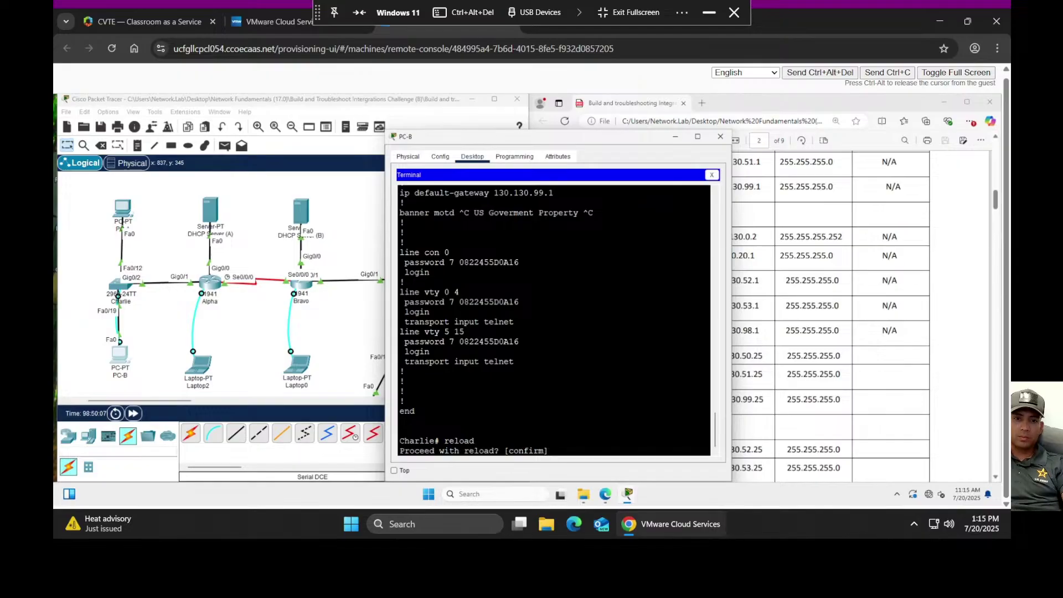
pyautogui.press('Return')
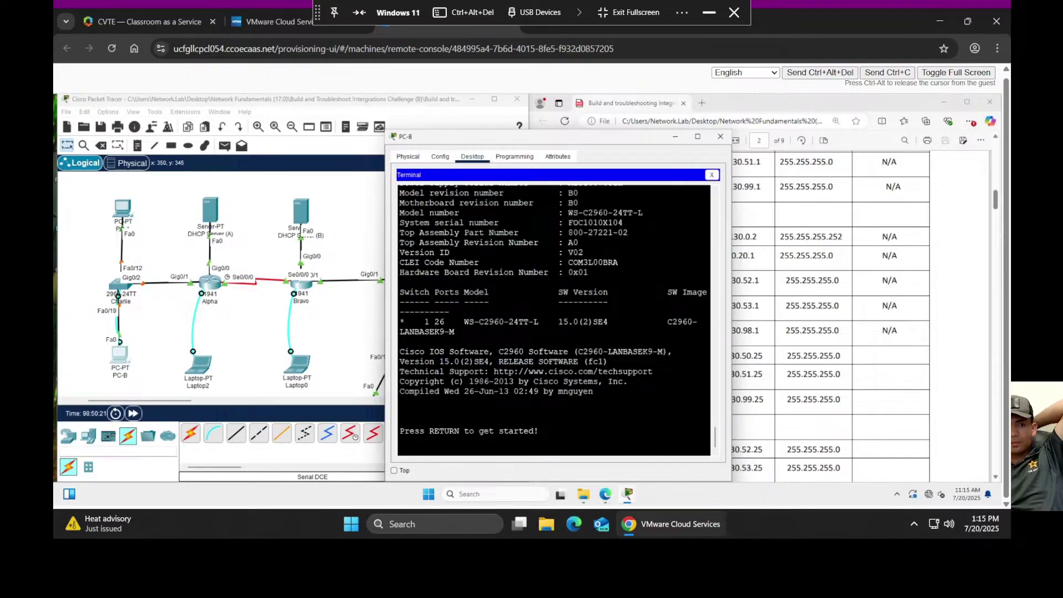
# - Fast-forward time until Charlie reboots, then log back in to the privileged Charlie# prompt
pyautogui.click(134, 414)
pyautogui.click(134, 414)
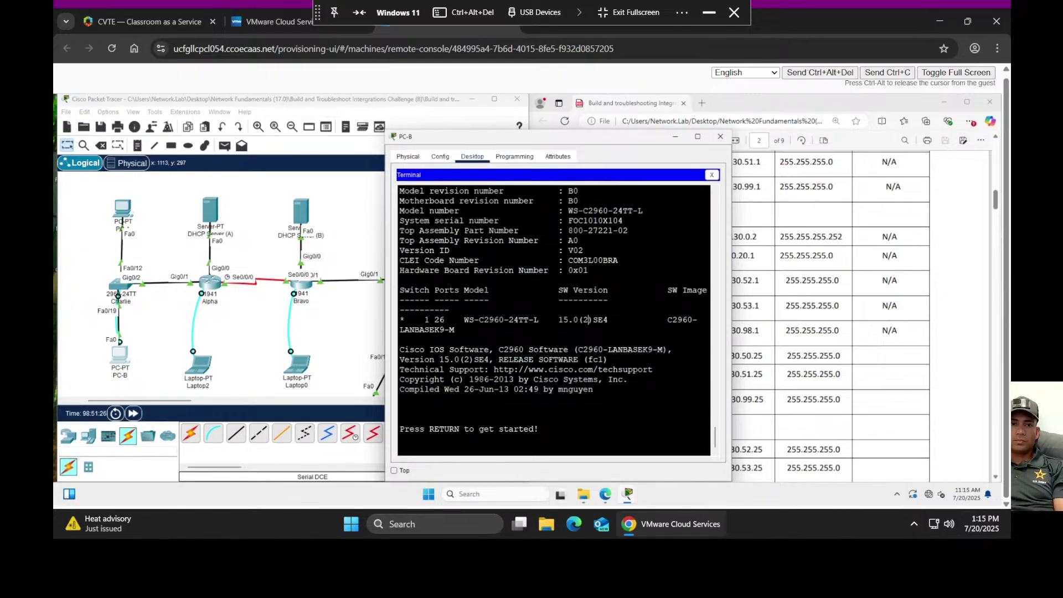
pyautogui.press('Return')
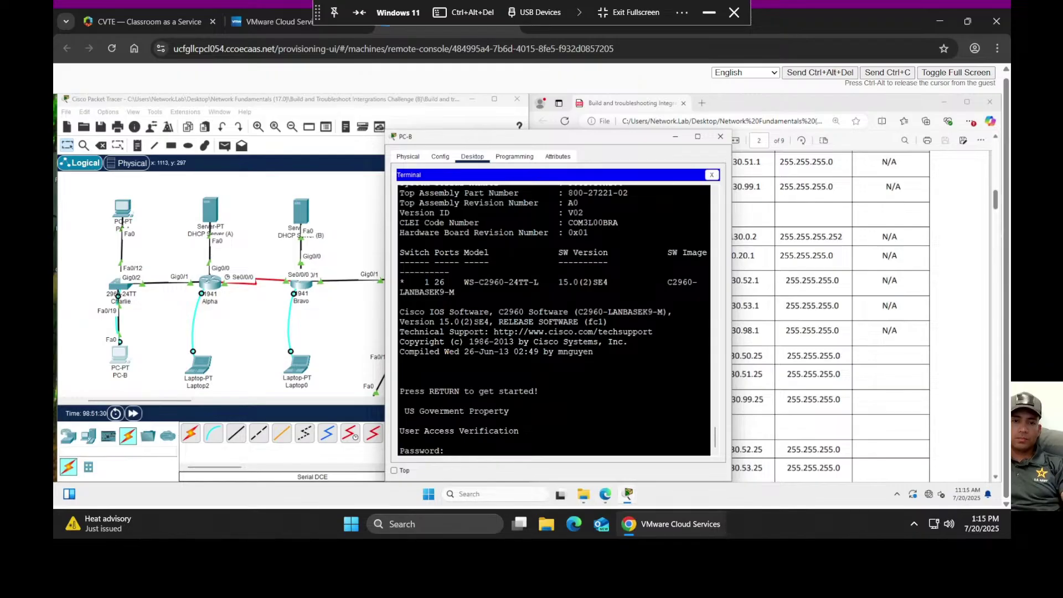
pyautogui.press('Return')
pyautogui.write('en')
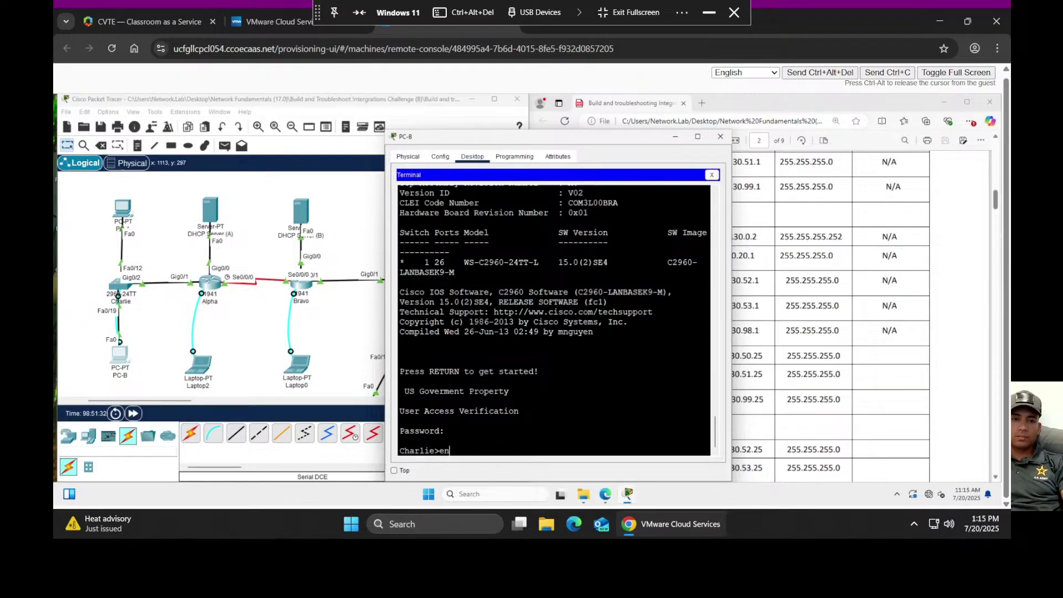
pyautogui.press('Return')
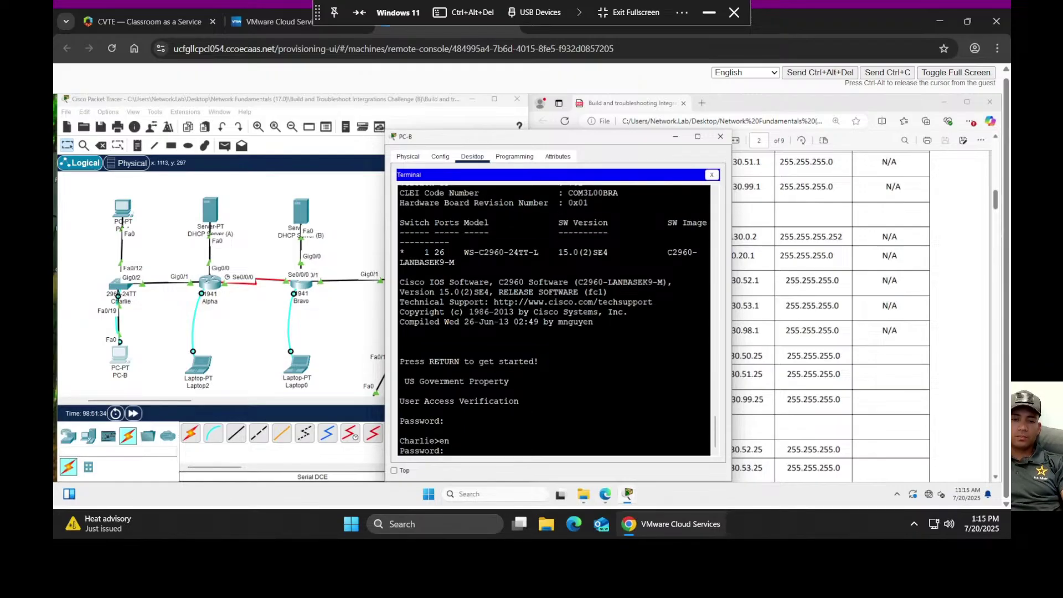
pyautogui.press('Return')
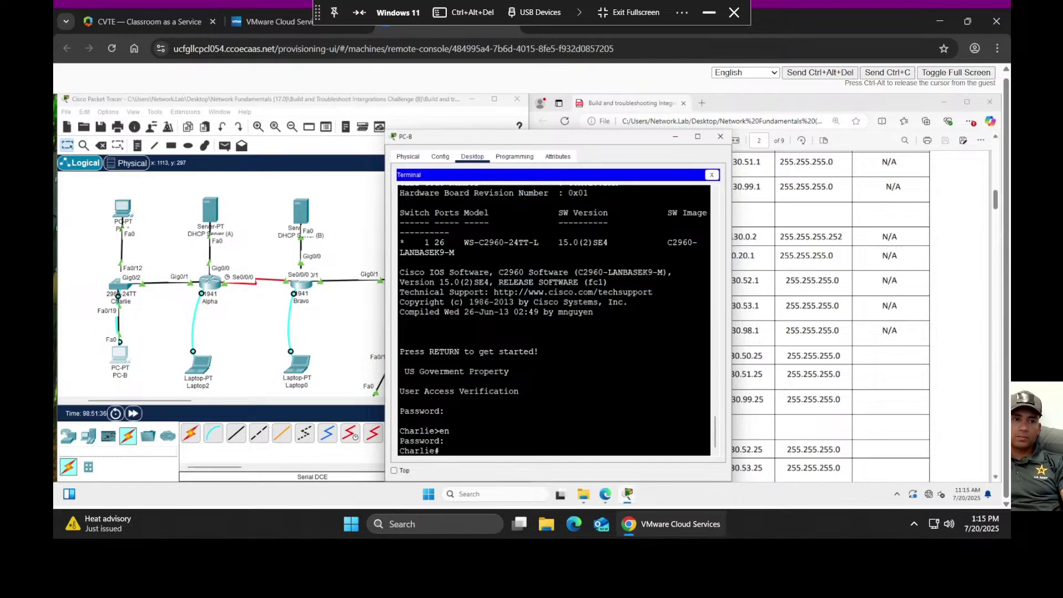
# - Toggle PC-A between Static and DHCP twice; it still gets an APIPA address
pyautogui.click(123, 208)
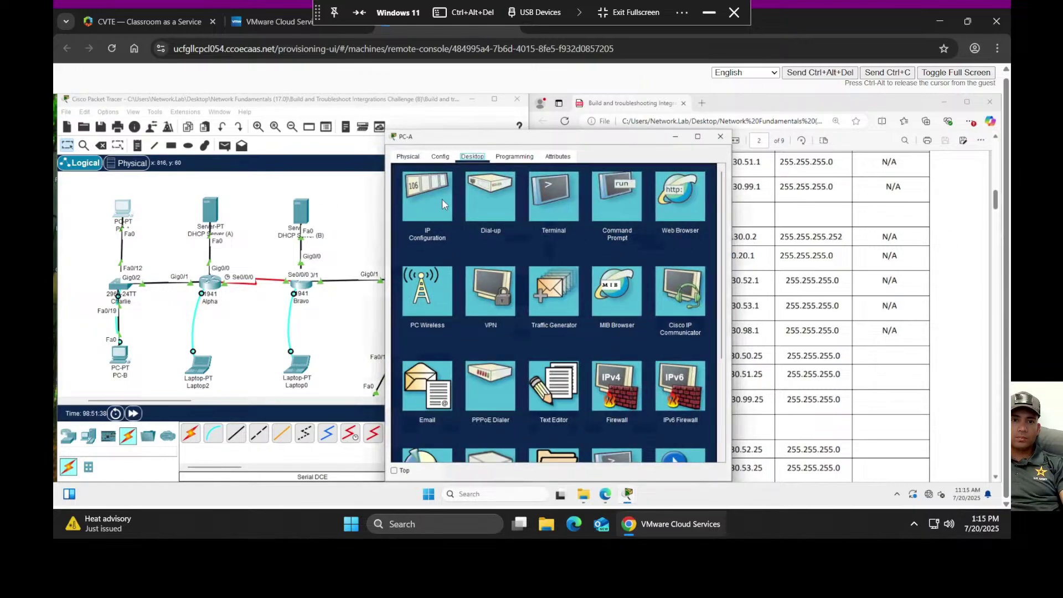
pyautogui.click(443, 202)
pyautogui.click(510, 213)
pyautogui.click(405, 214)
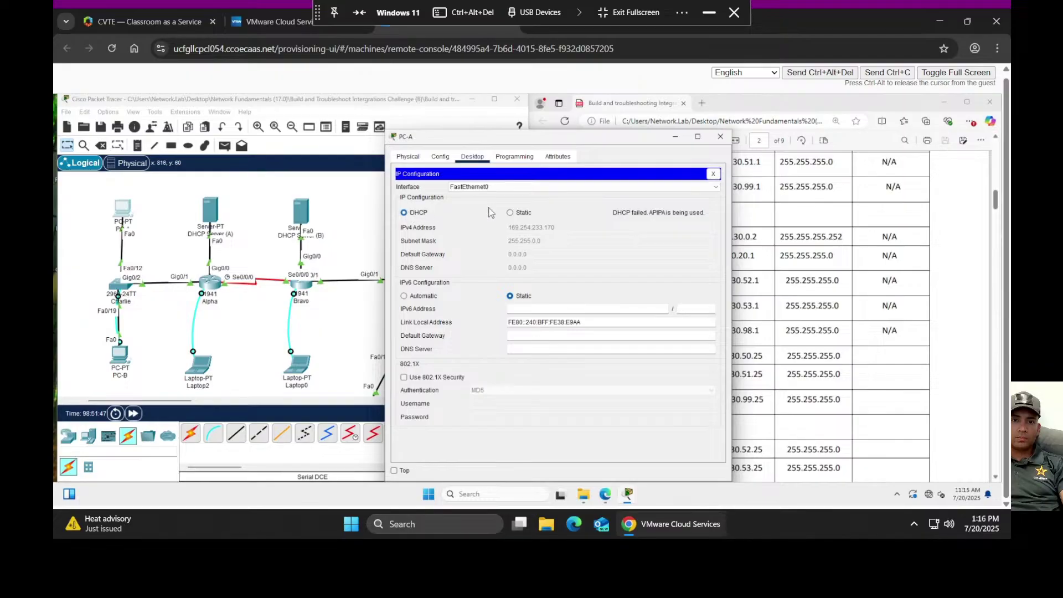
pyautogui.click(510, 213)
pyautogui.click(405, 213)
pyautogui.click(440, 157)
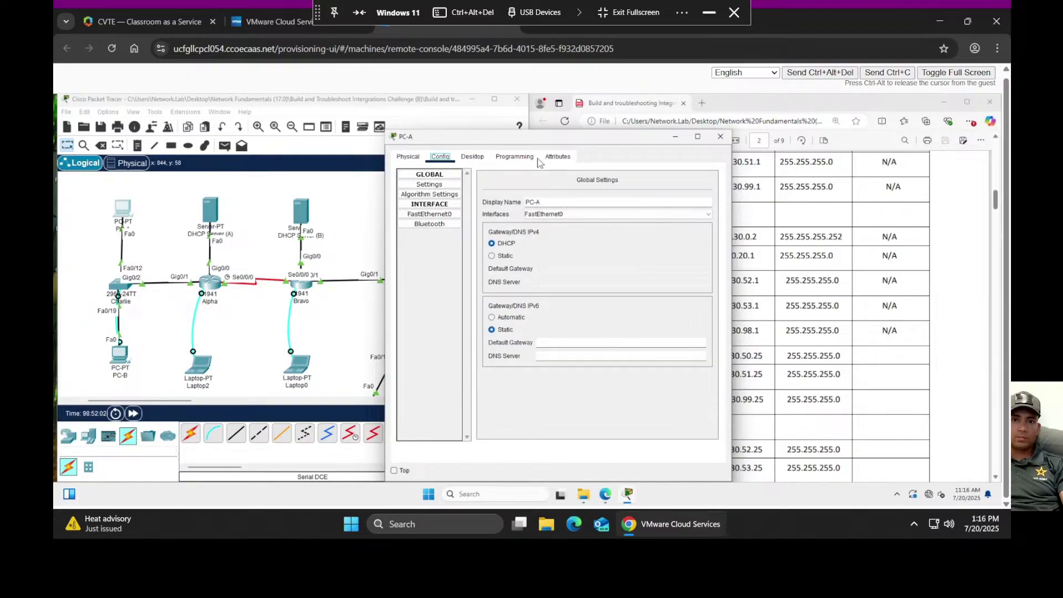
pyautogui.click(418, 162)
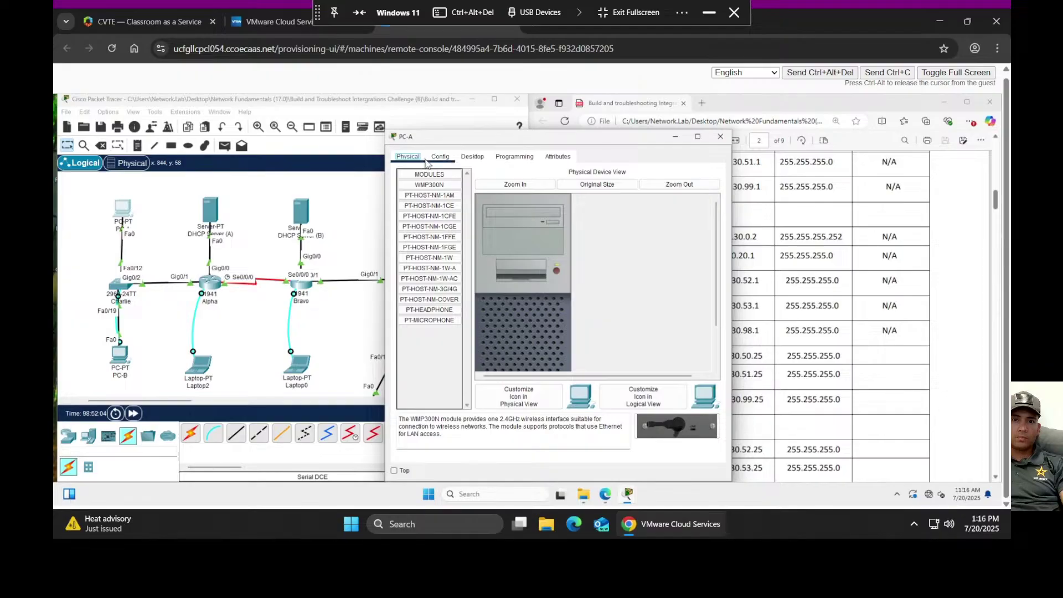
pyautogui.click(720, 136)
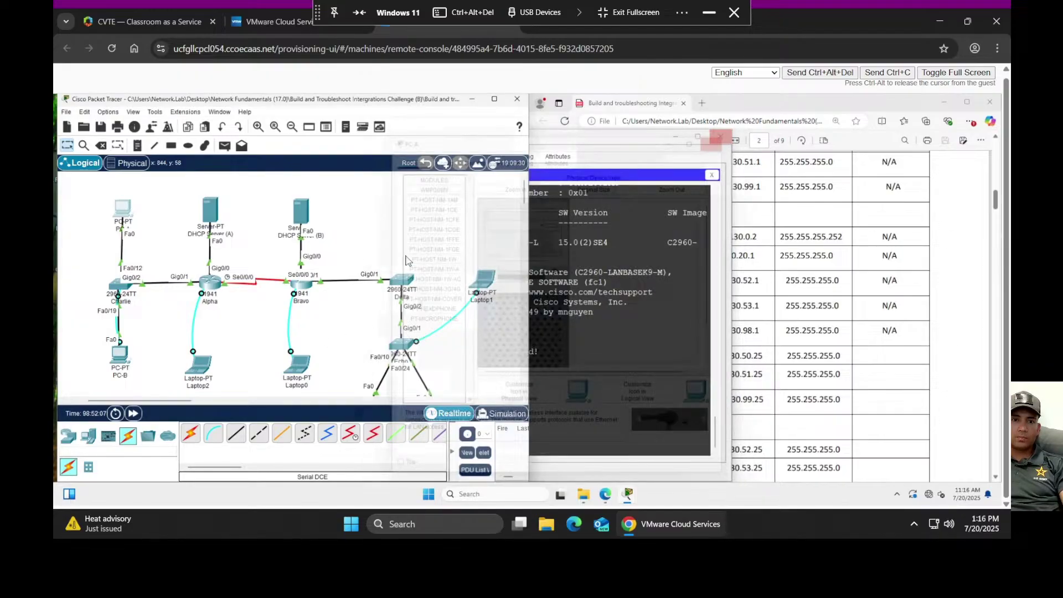
# - Confirm PC-D holds 130.130.53.70 and PC-C 130.130.52.60 via DHCP, then return to PC-B's terminal
pyautogui.scroll(-3, 414, 250)
pyautogui.click(438, 246)
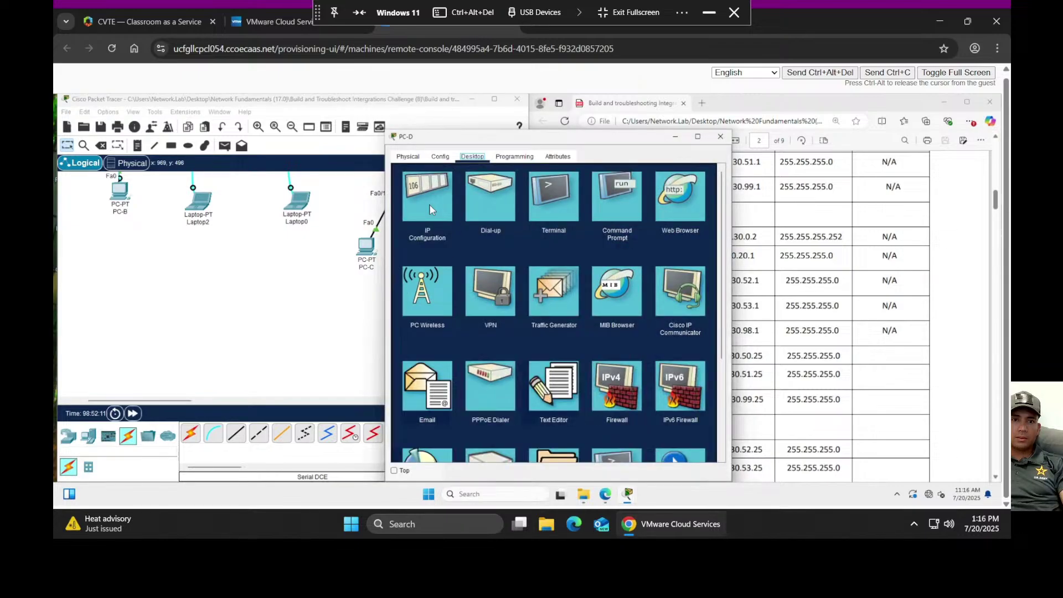
pyautogui.click(431, 207)
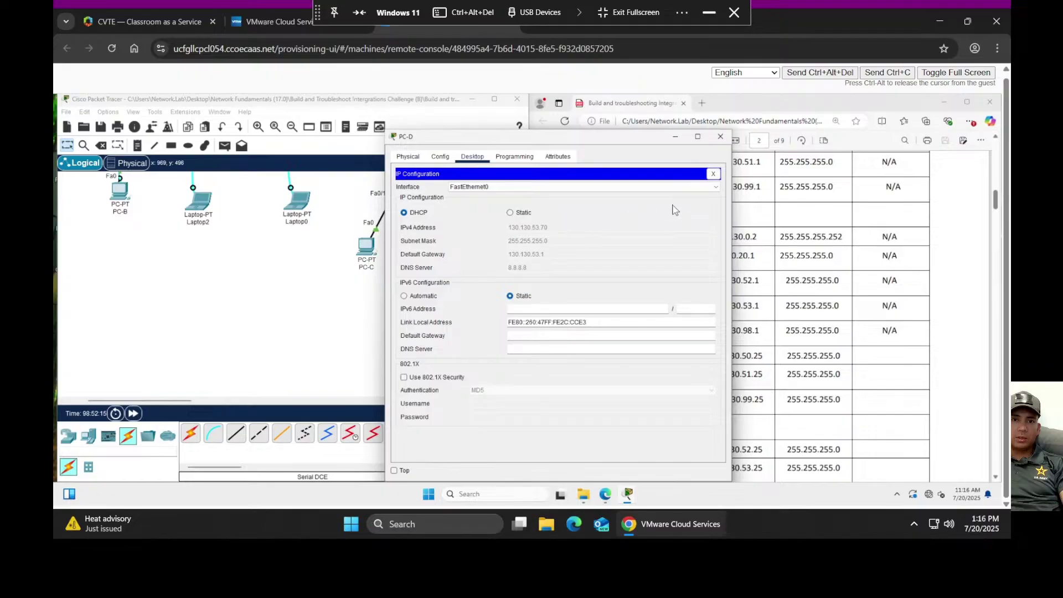
pyautogui.click(720, 136)
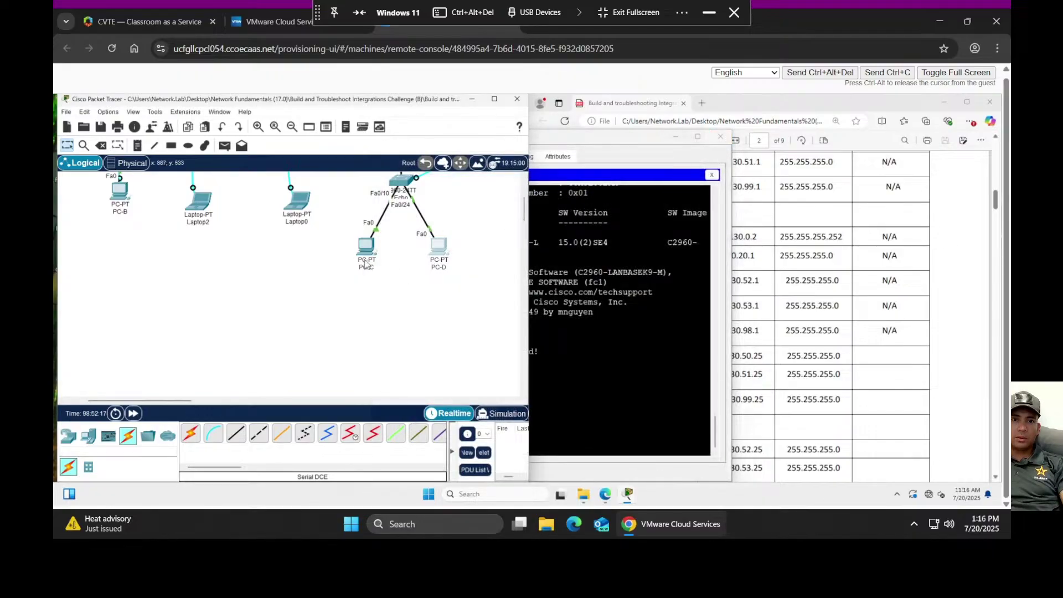
pyautogui.click(363, 258)
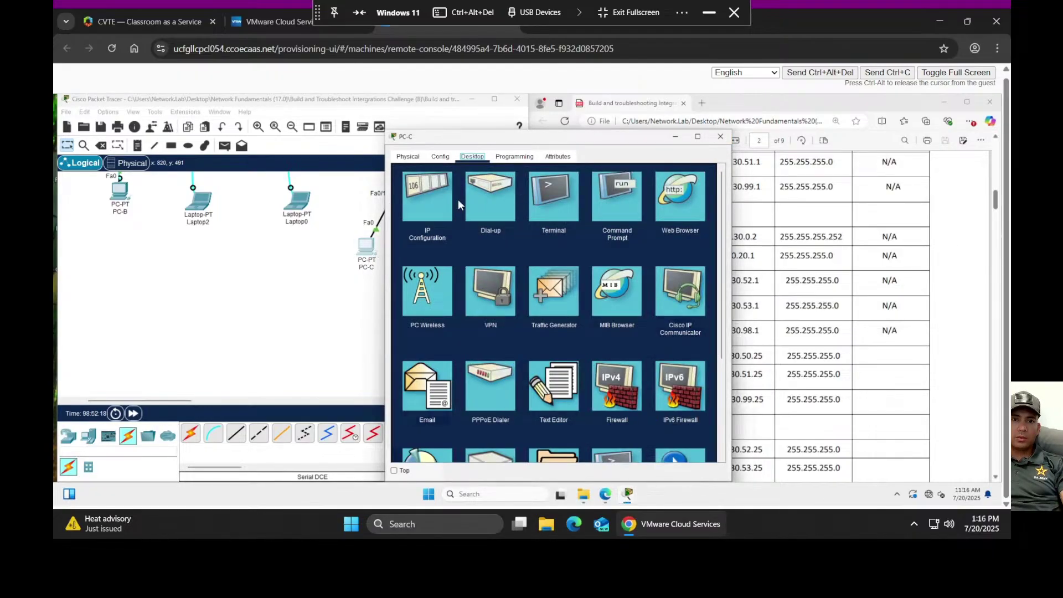
pyautogui.click(426, 199)
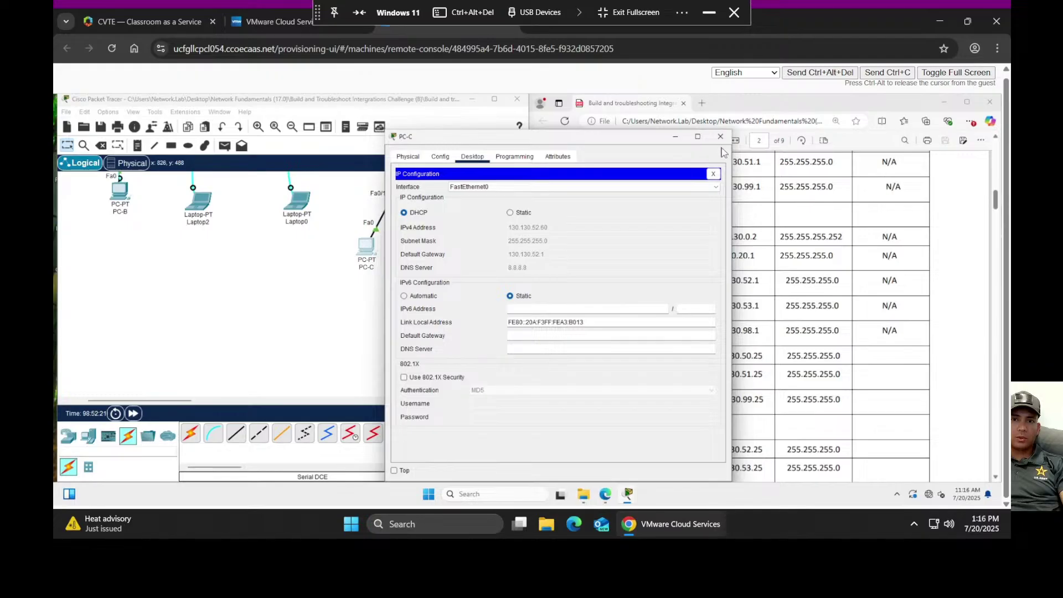
pyautogui.click(714, 138)
pyautogui.scroll(3, 175, 302)
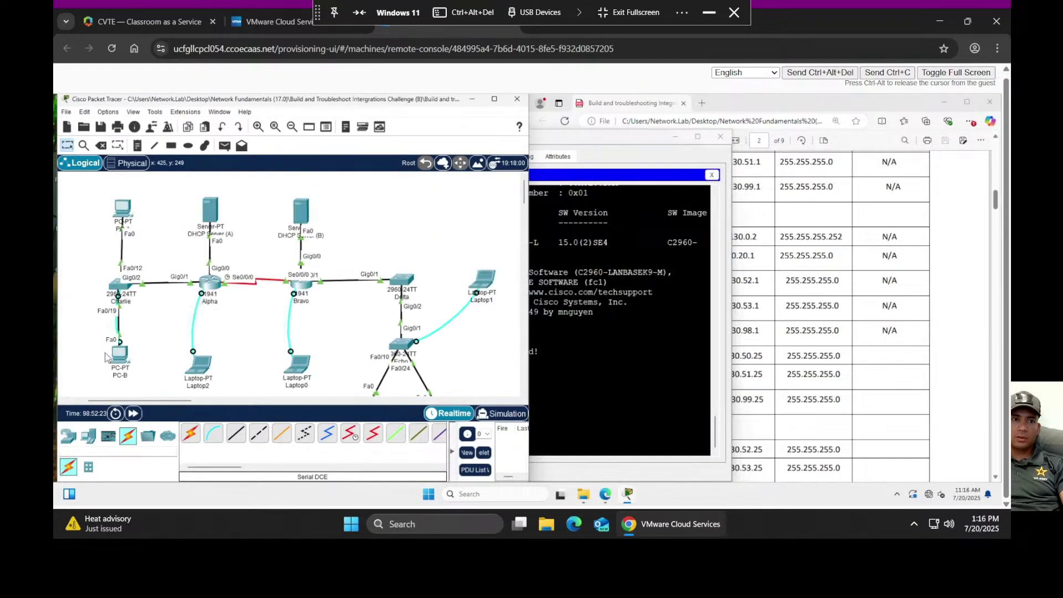
pyautogui.click(122, 370)
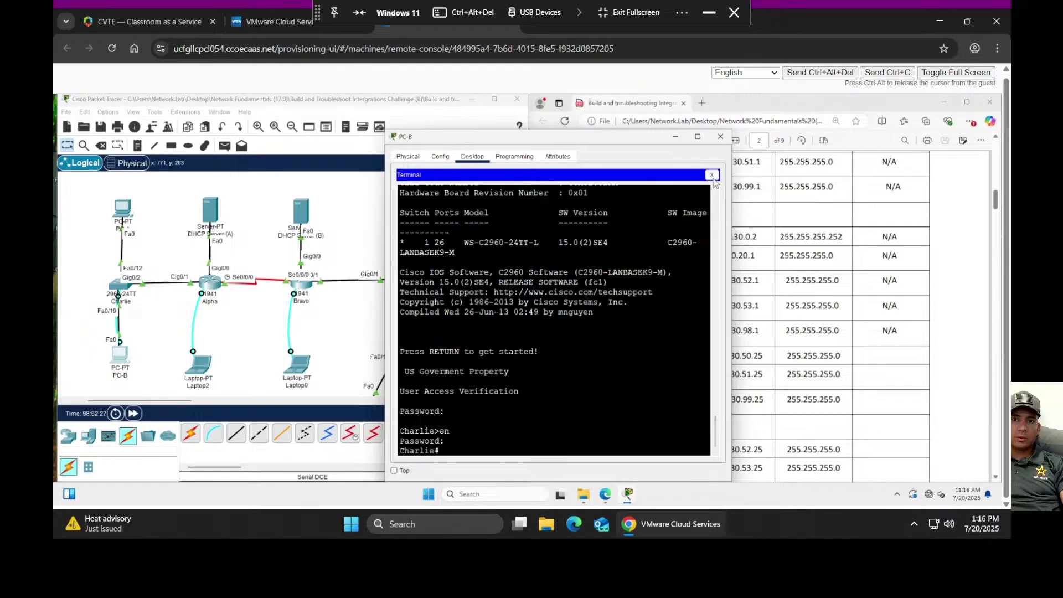
# - Confirm PC-B's DHCP address 130.130.51.50 with gateway 130.130.51.1, then close its window
pyautogui.click(711, 175)
pyautogui.click(408, 158)
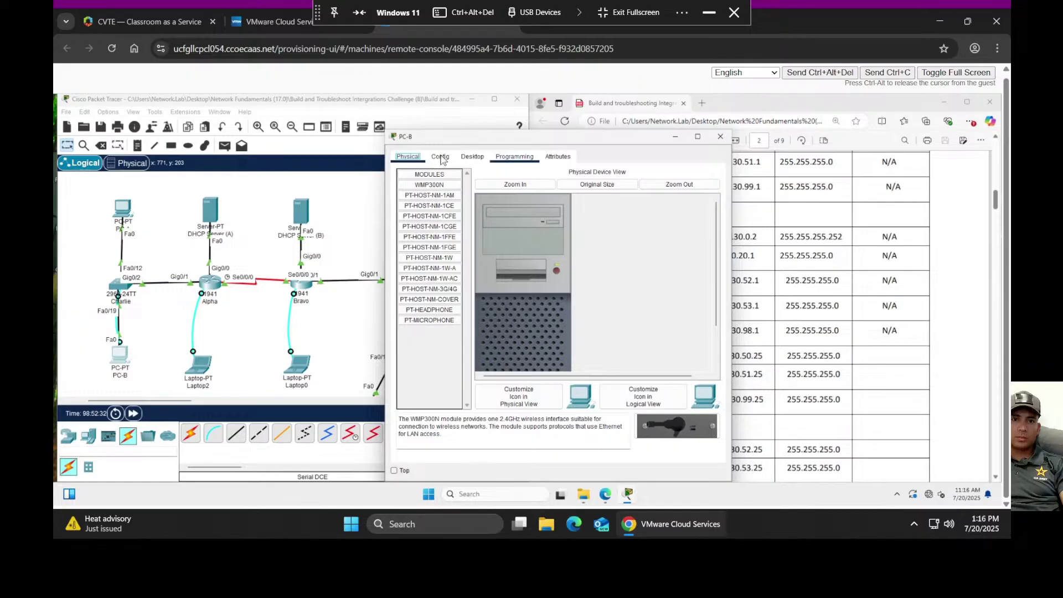
pyautogui.click(452, 158)
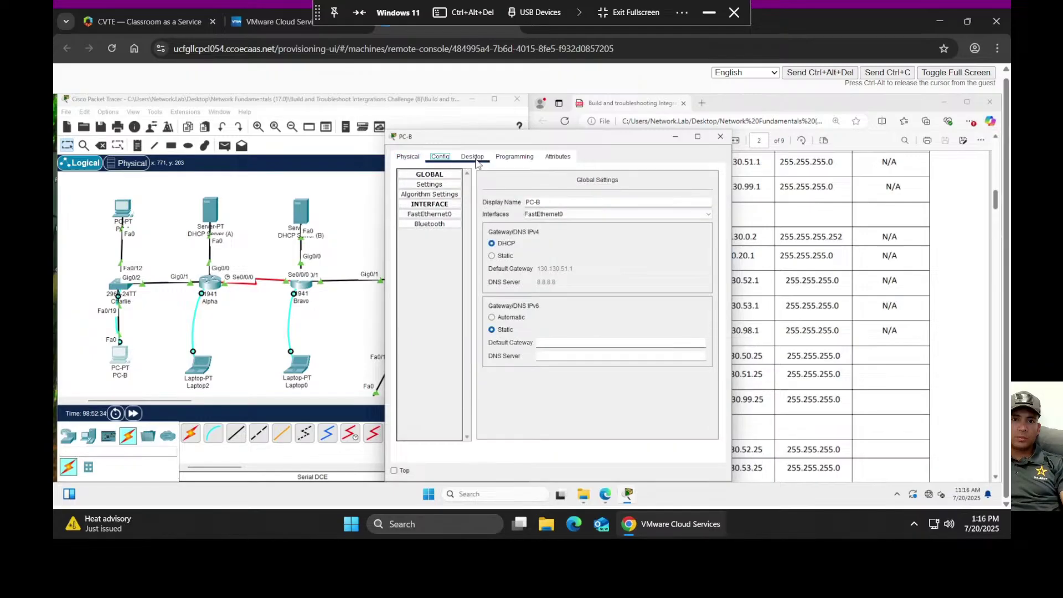
pyautogui.click(473, 157)
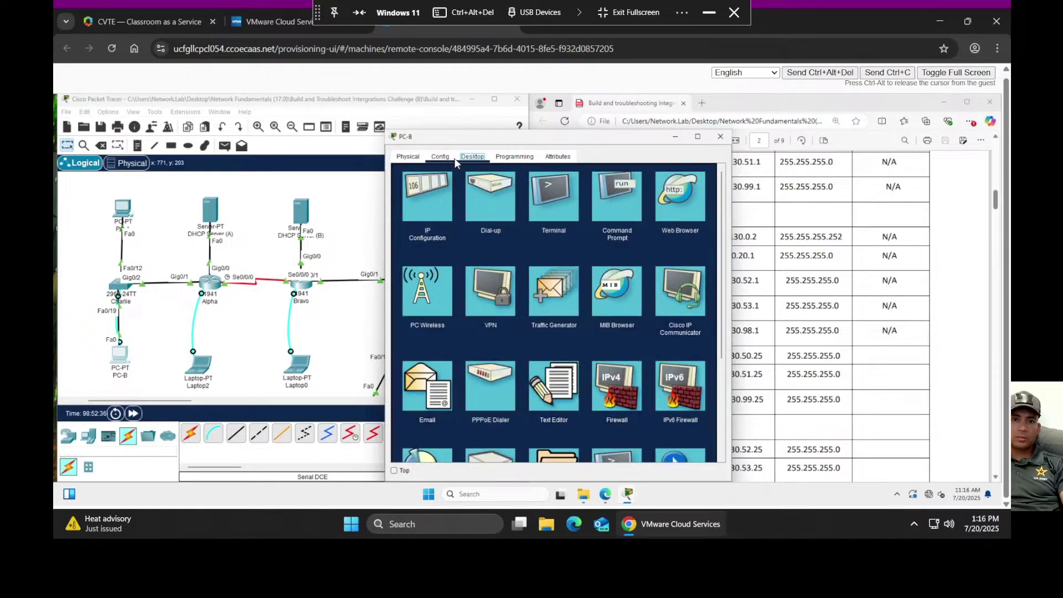
pyautogui.click(428, 196)
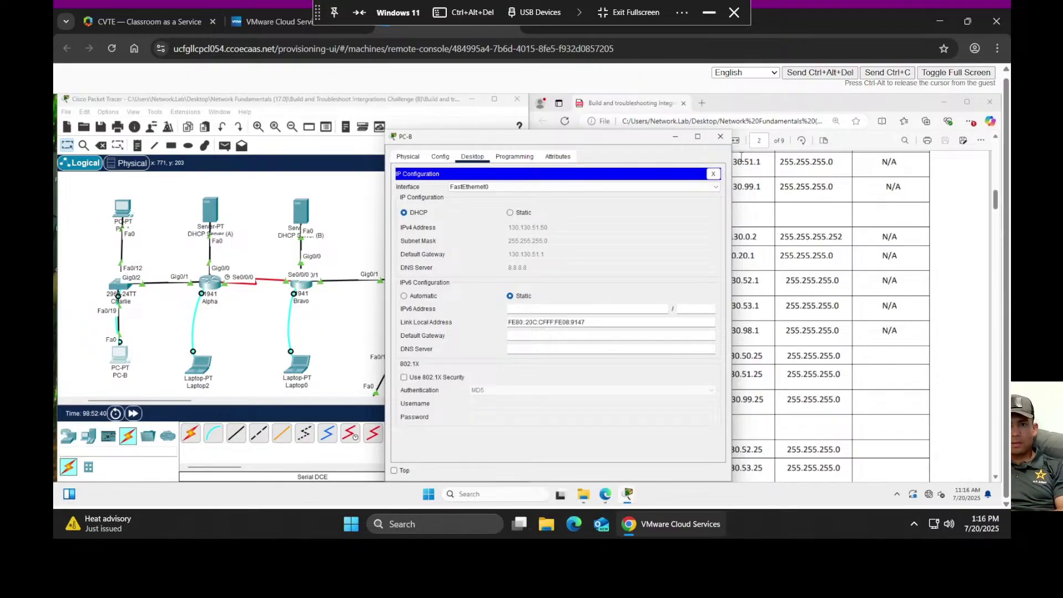
pyautogui.click(720, 137)
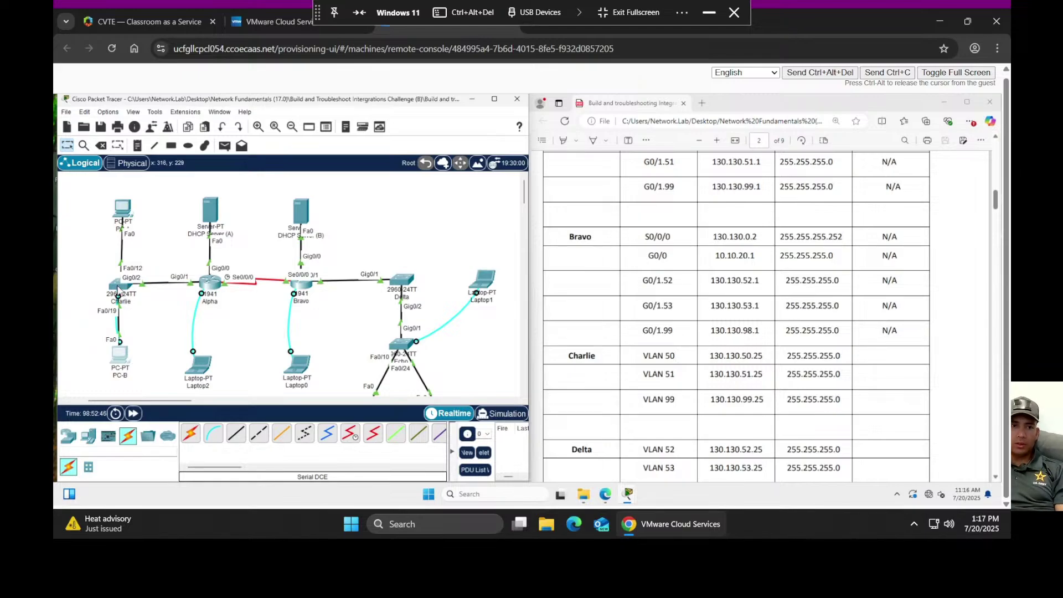
pyautogui.moveTo(117, 292)
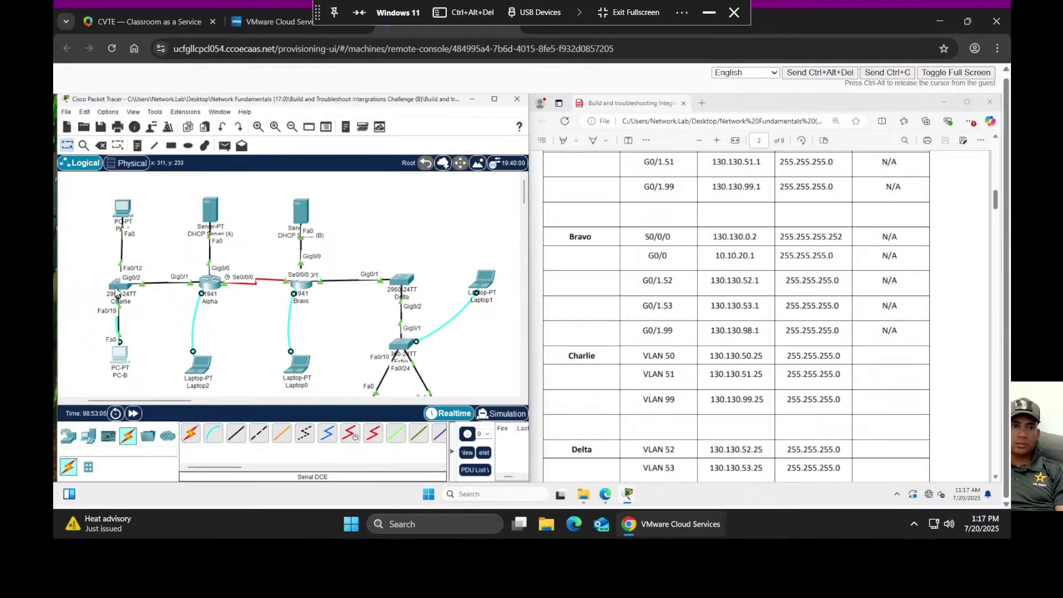
pyautogui.moveTo(116, 292)
pyautogui.click(209, 213)
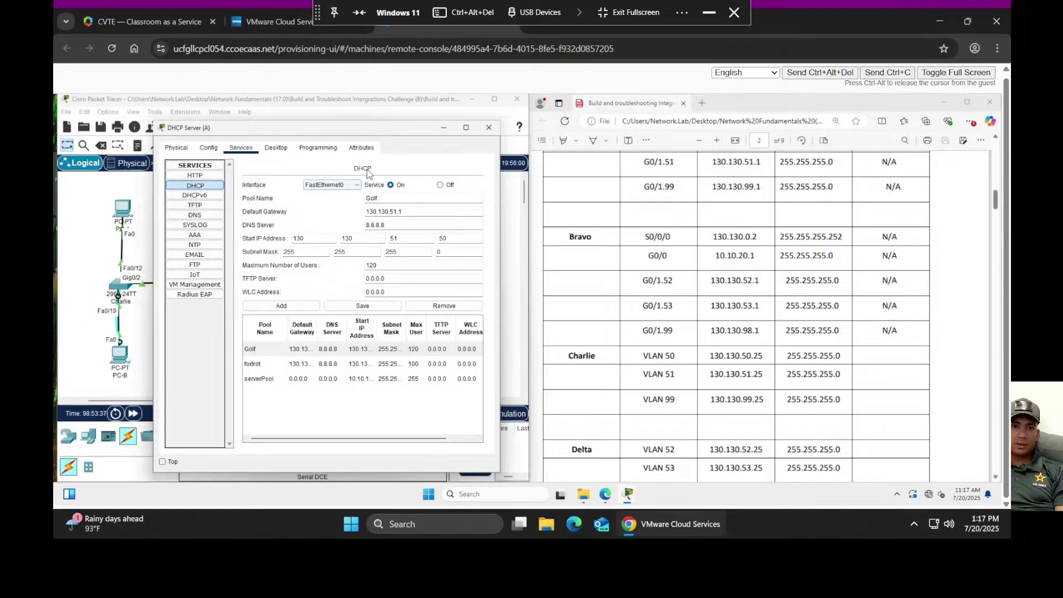
pyautogui.click(443, 130)
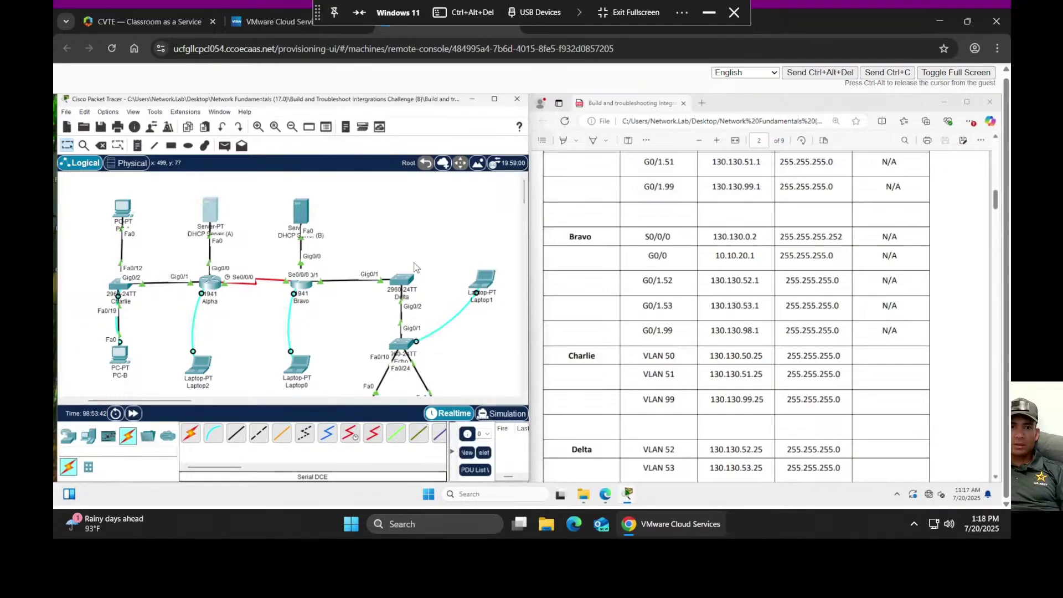
# - Open the desktop windows of PC-D and then PC-B
pyautogui.scroll(-3, 357, 319)
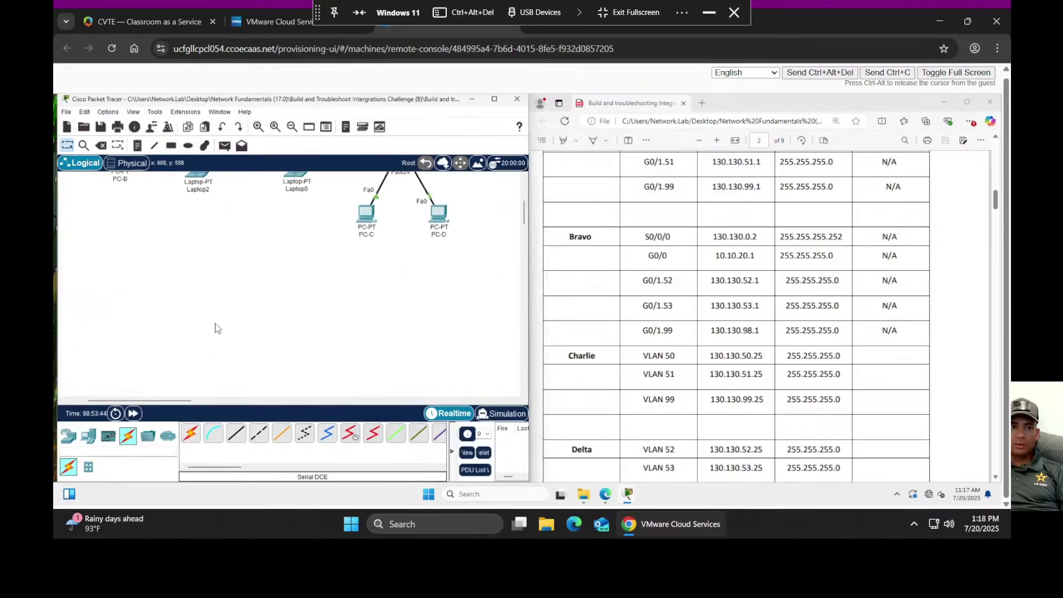
pyautogui.scroll(1, 357, 320)
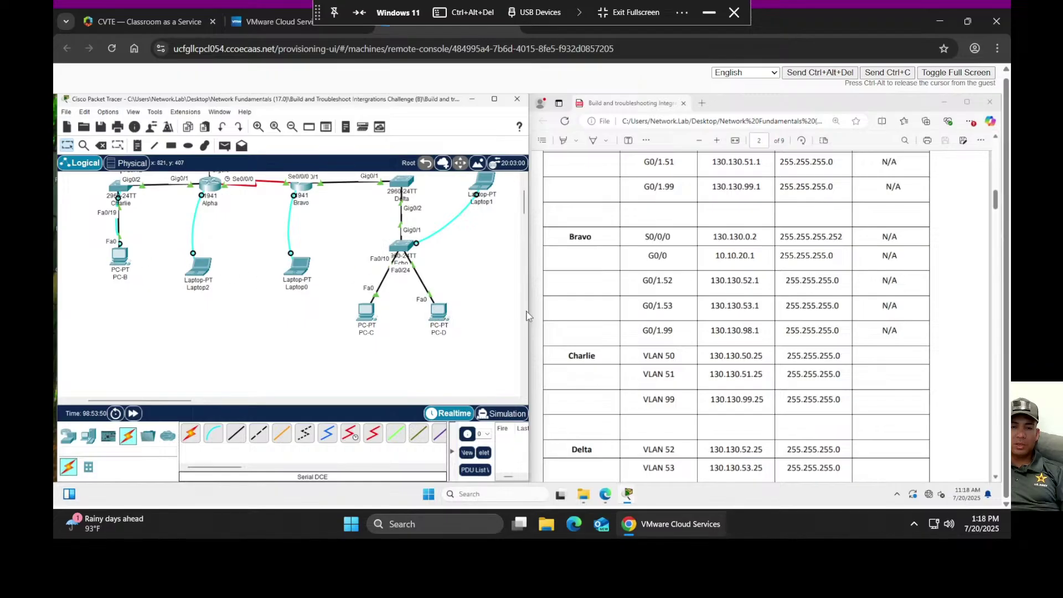
pyautogui.click(437, 311)
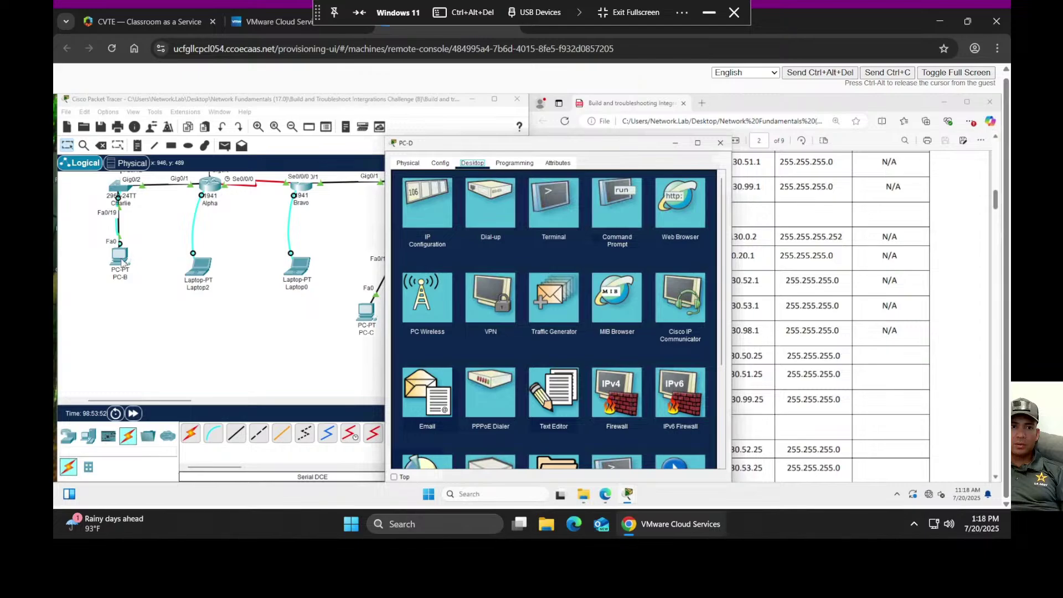
pyautogui.click(122, 264)
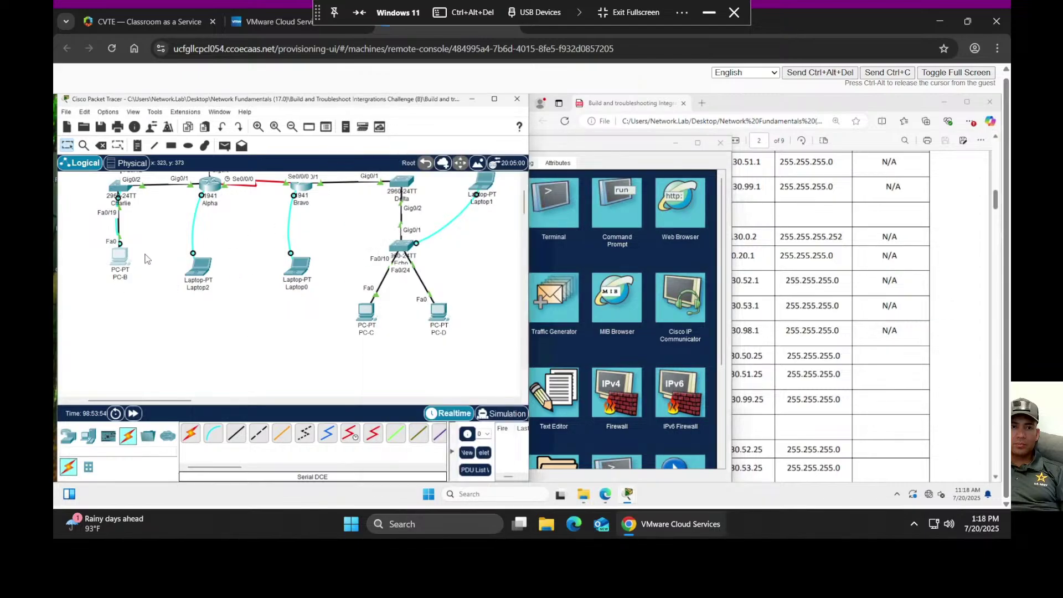
pyautogui.click(123, 265)
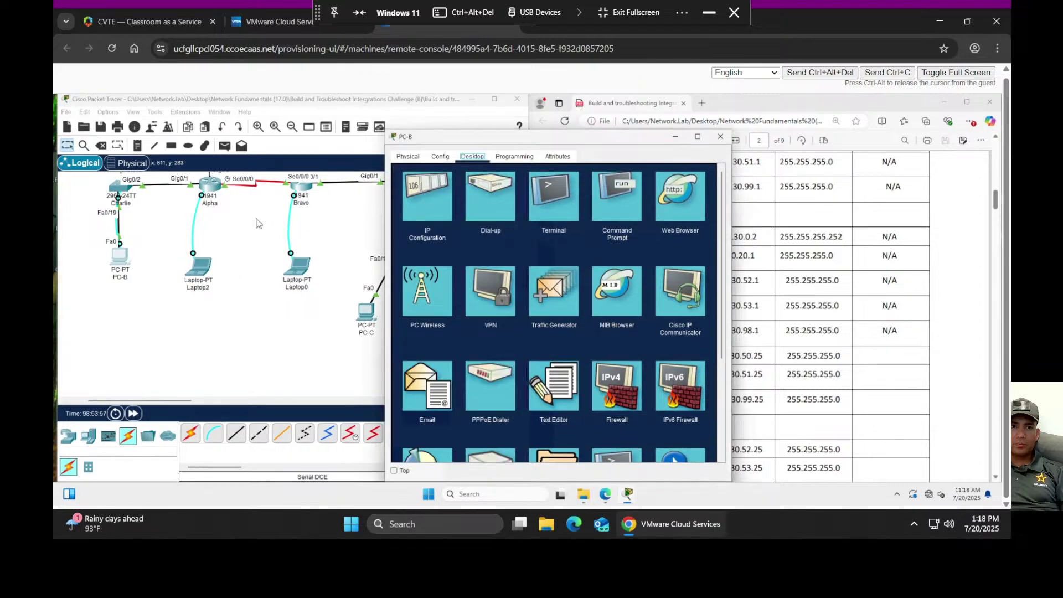
# - Run ipconfig /all on PC-B, showing 130.130.51.50 from DHCP server 10.10.10.100, and move it left
pyautogui.click(619, 198)
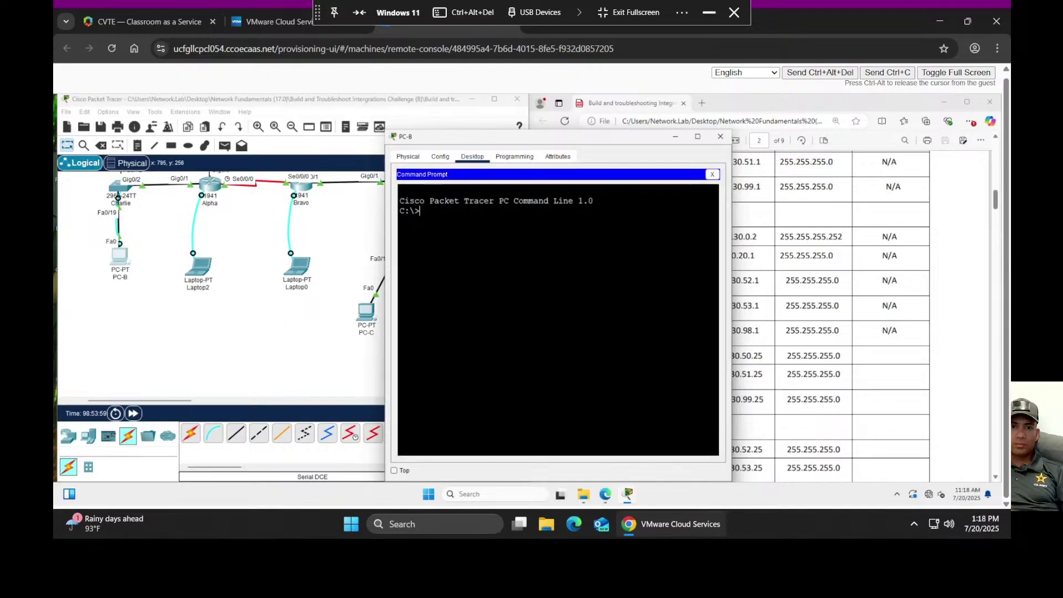
pyautogui.write('con')
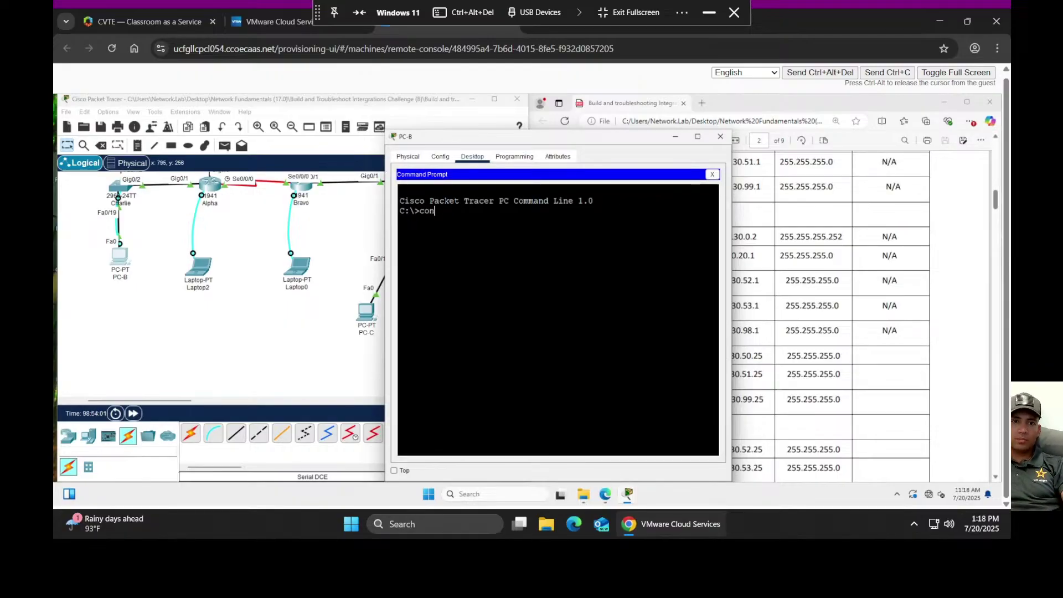
pyautogui.write('fig')
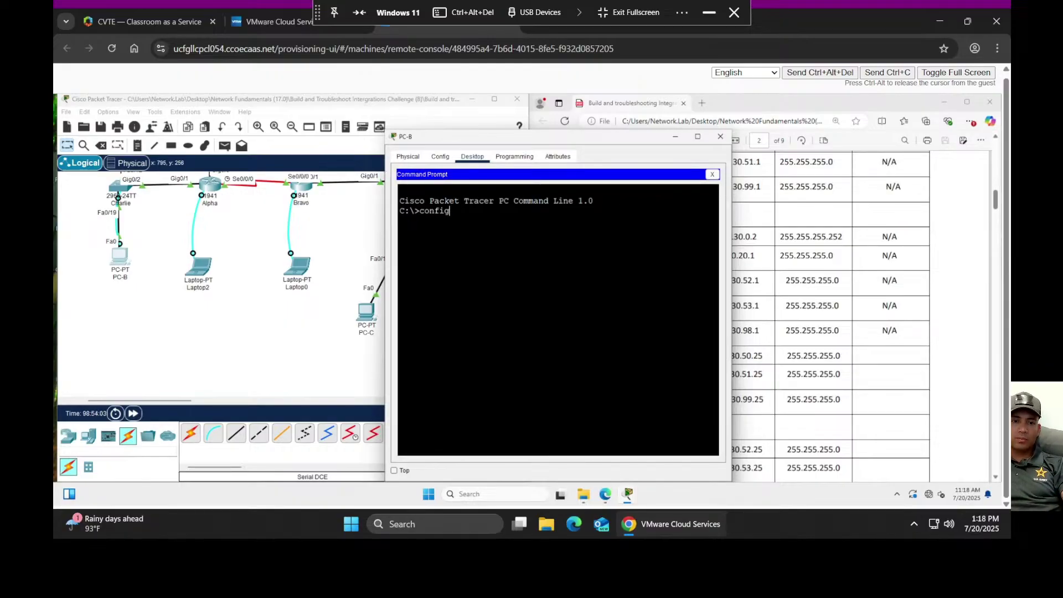
pyautogui.press('BackSpace')
pyautogui.press('BackSpace')
pyautogui.press('BackSpace')
pyautogui.press('BackSpace')
pyautogui.press('BackSpace')
pyautogui.press('BackSpace')
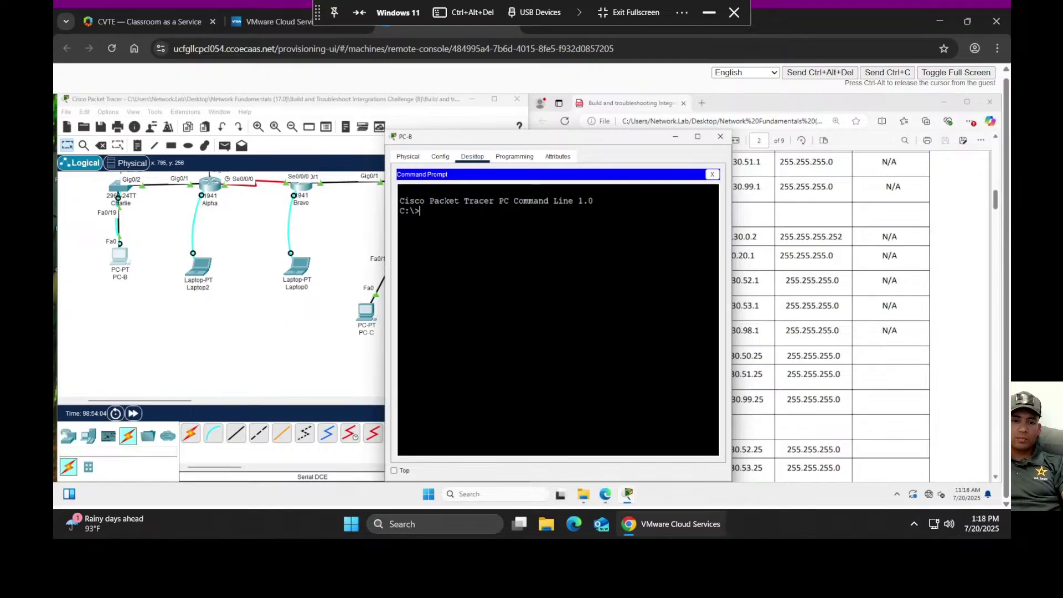
pyautogui.write('ipconfig /all')
pyautogui.press('Return')
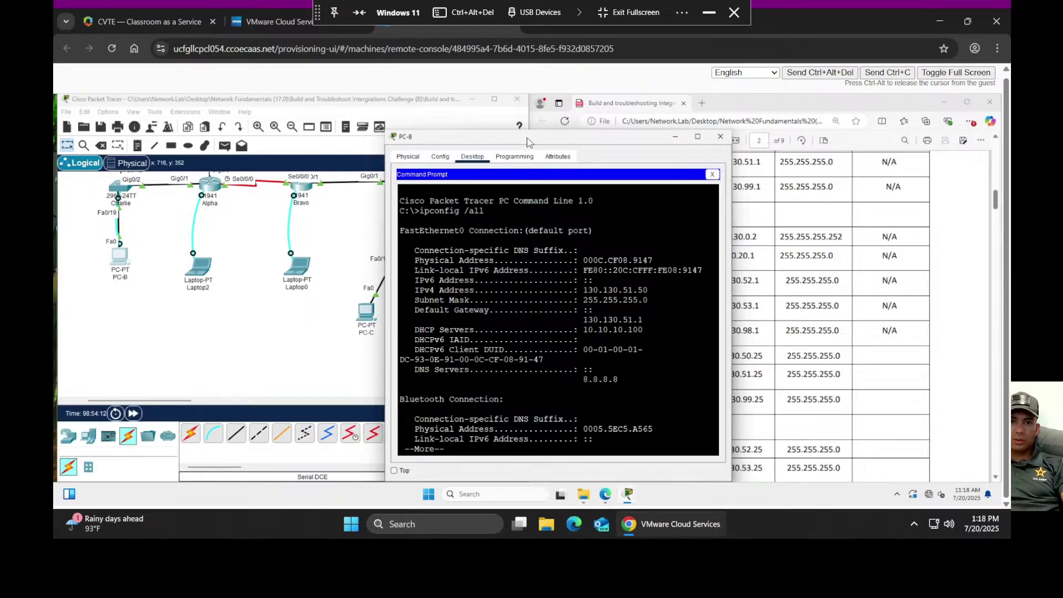
pyautogui.moveTo(520, 142); pyautogui.dragTo(186, 141)
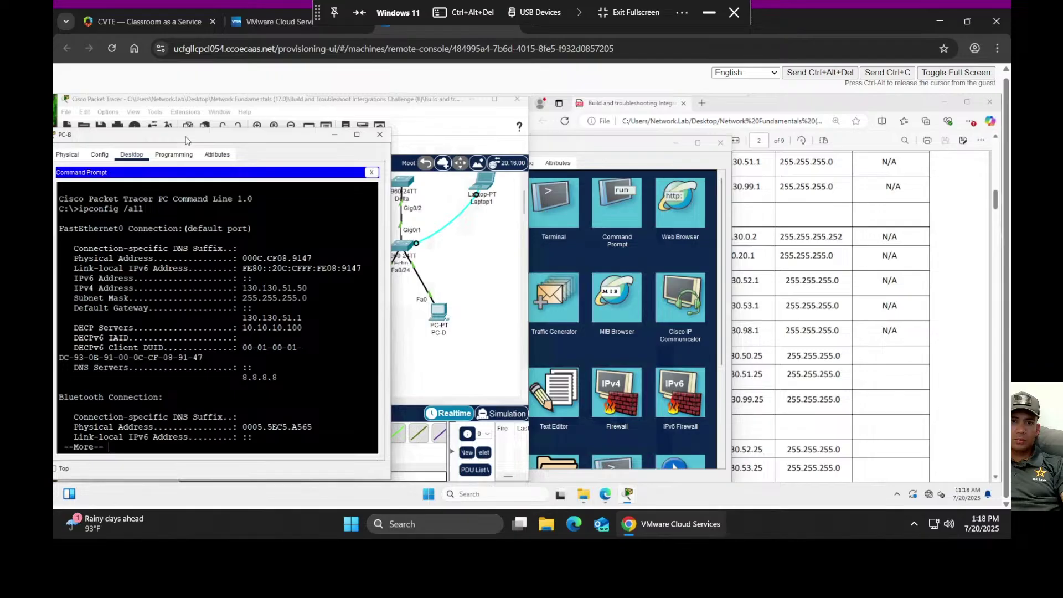
# - Ping PC-B at 130.130.51.50 from PC-D (3 of 4 replies), then close both PC windows
pyautogui.click(620, 147)
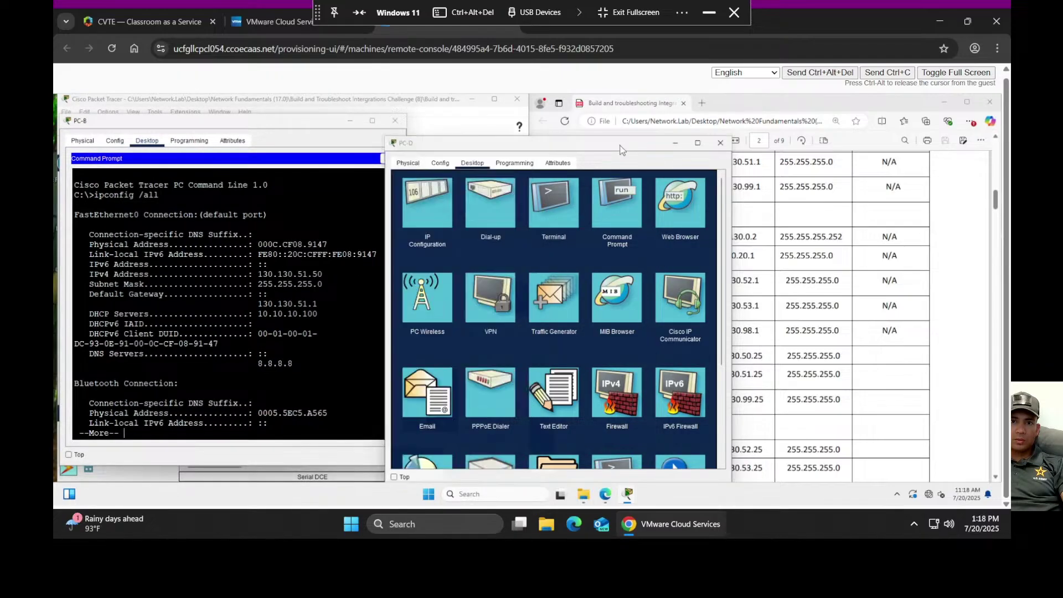
pyautogui.moveTo(620, 146); pyautogui.dragTo(651, 139)
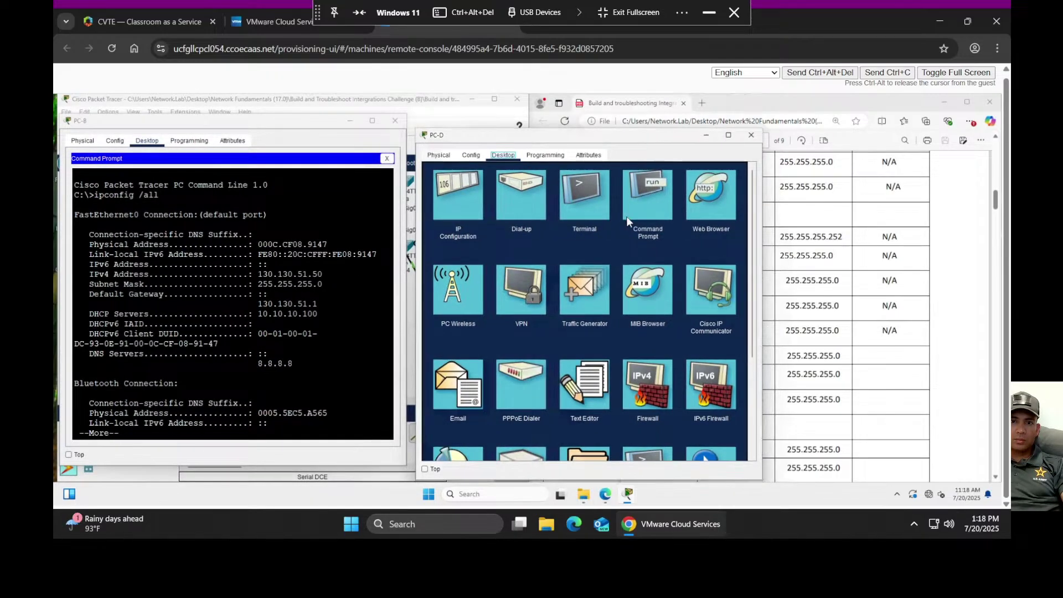
pyautogui.click(642, 192)
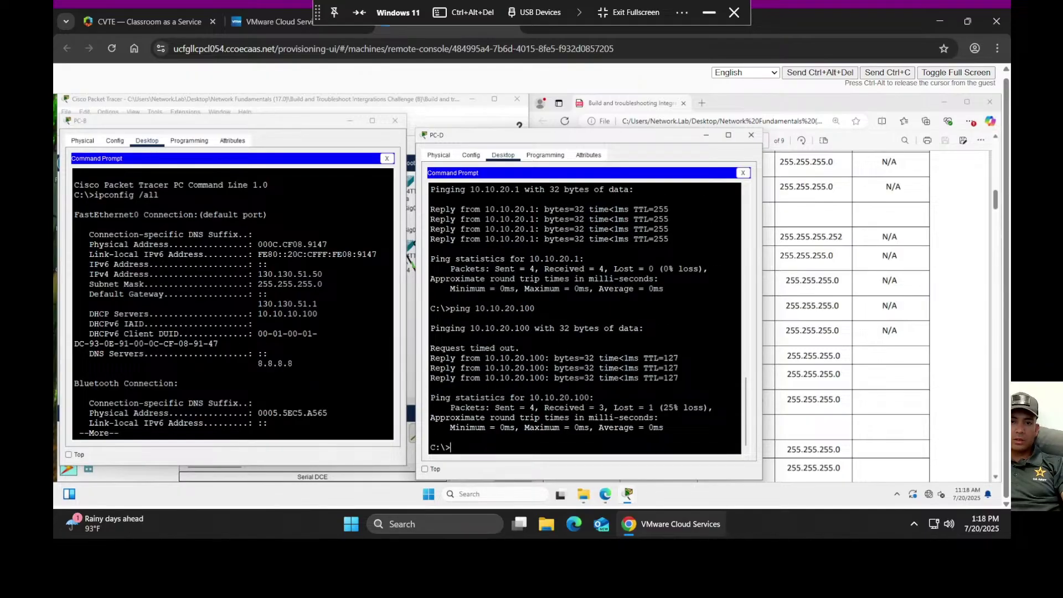
pyautogui.write('ping 10')
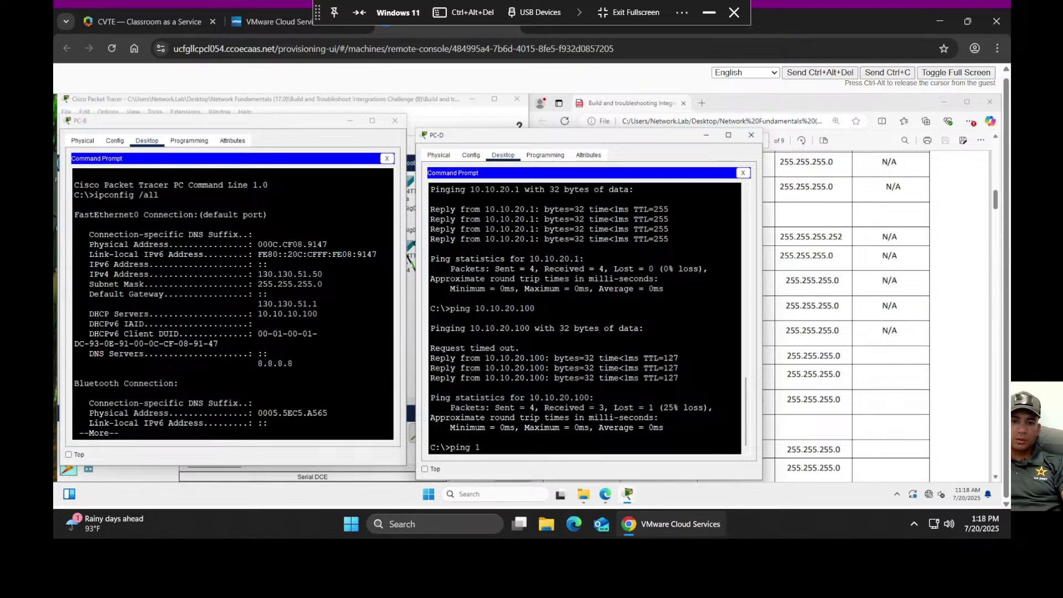
pyautogui.press('BackSpace')
pyautogui.write('20.1')
pyautogui.press('BackSpace')
pyautogui.press('BackSpace')
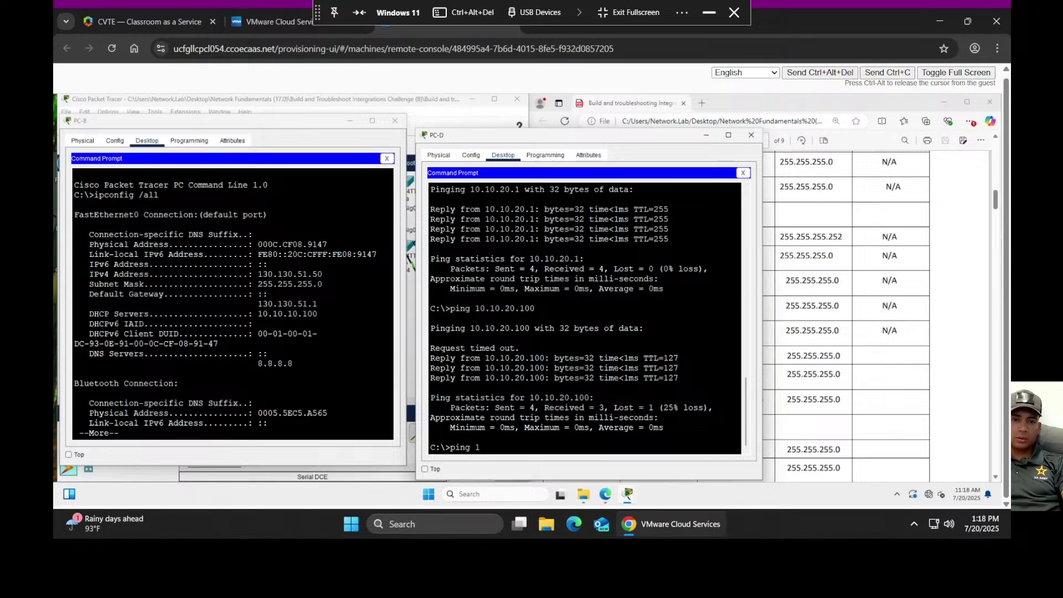
pyautogui.write('30.130.51.')
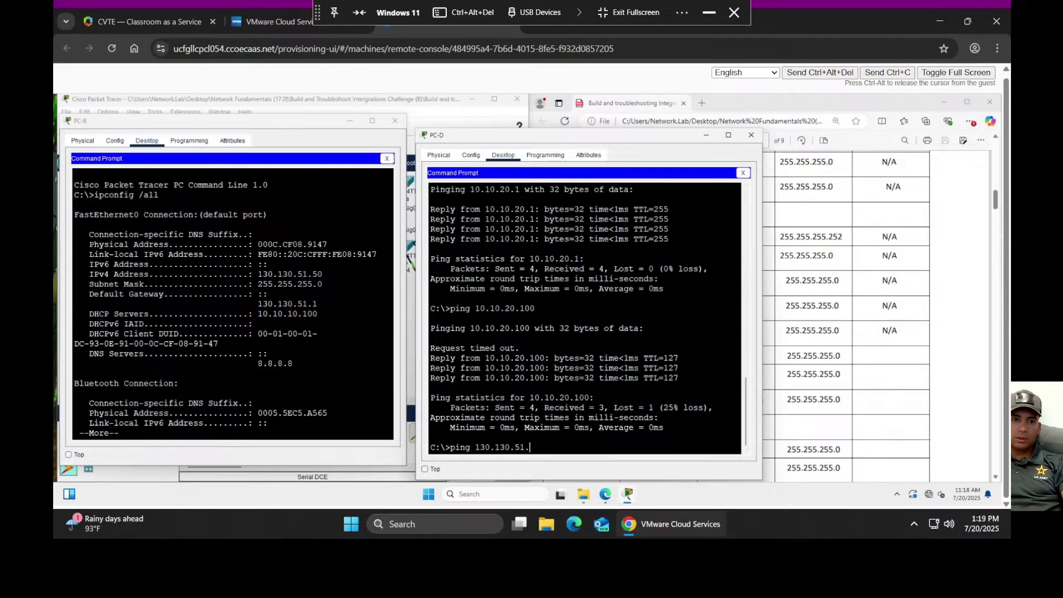
pyautogui.write('50')
pyautogui.press('Return')
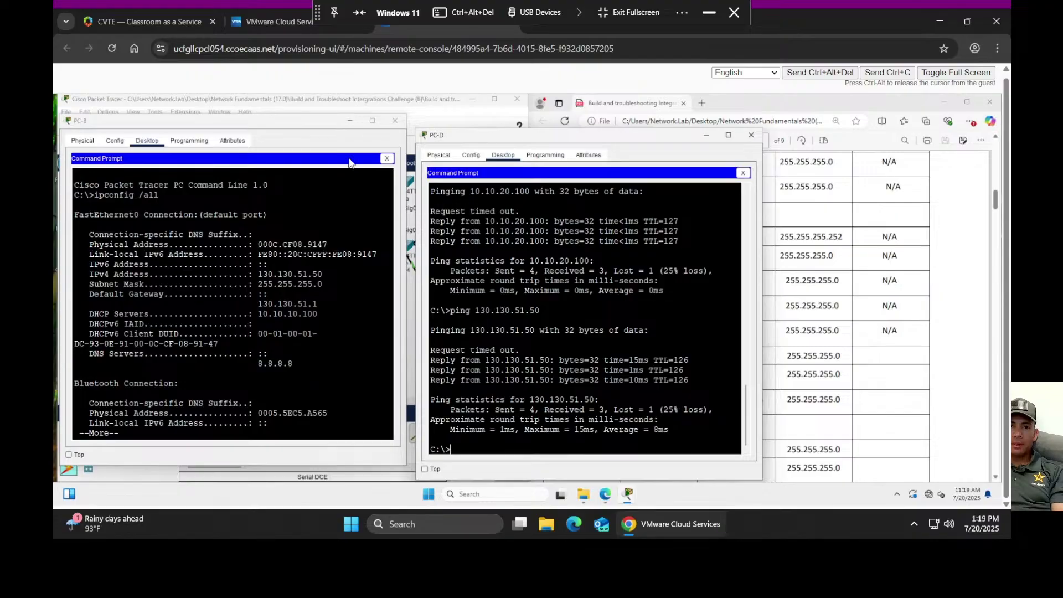
pyautogui.click(705, 135)
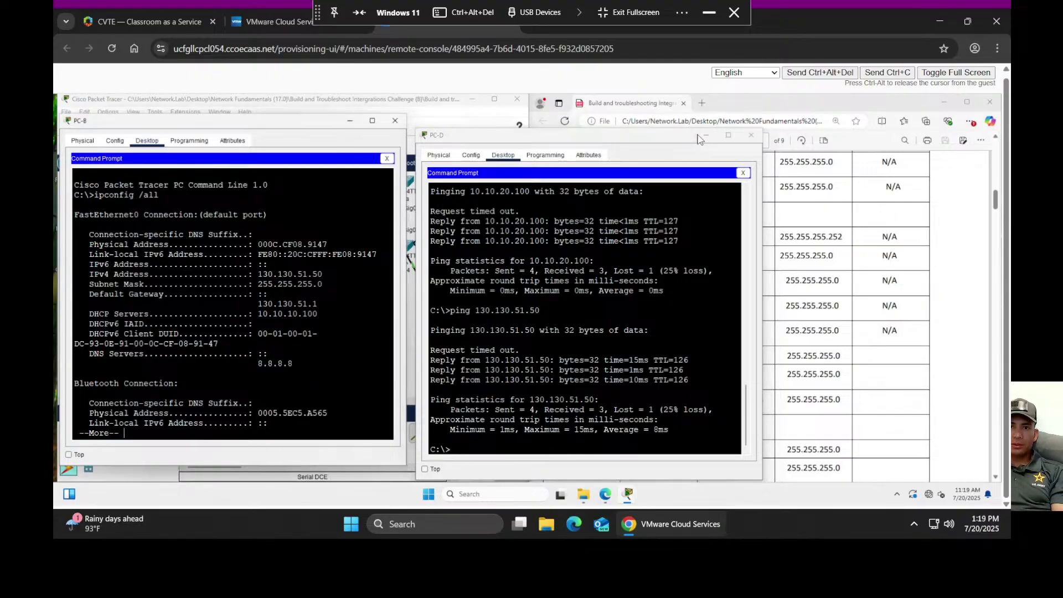
pyautogui.click(351, 122)
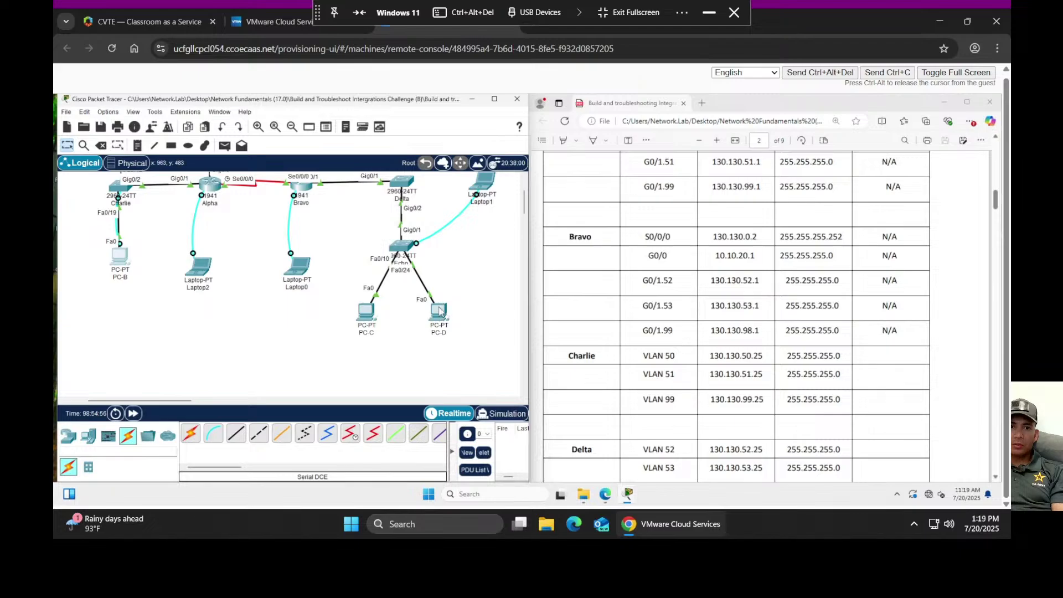
pyautogui.scroll(1, 428, 273)
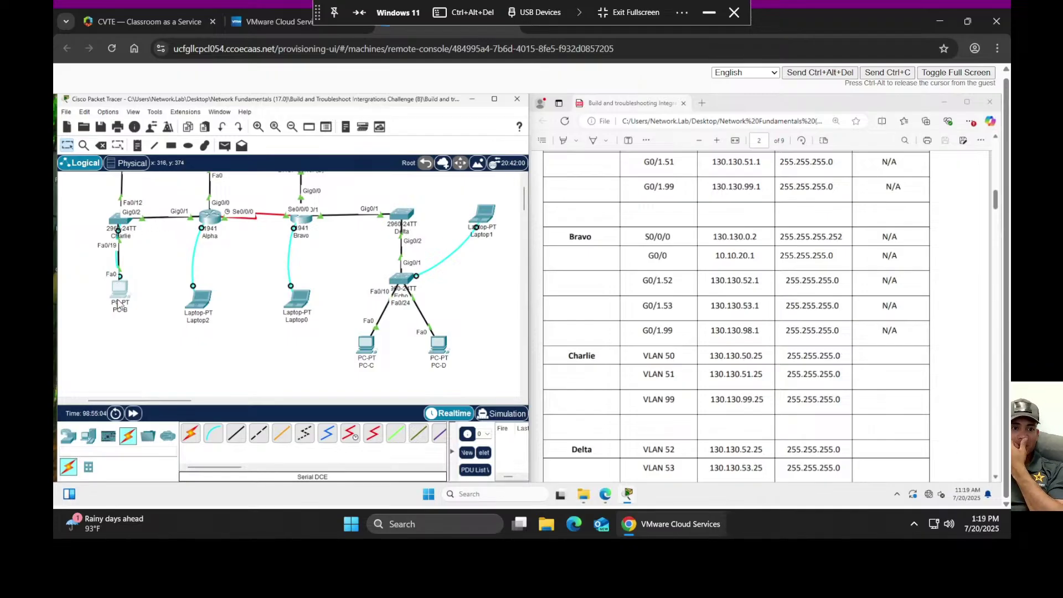
pyautogui.scroll(3, 149, 309)
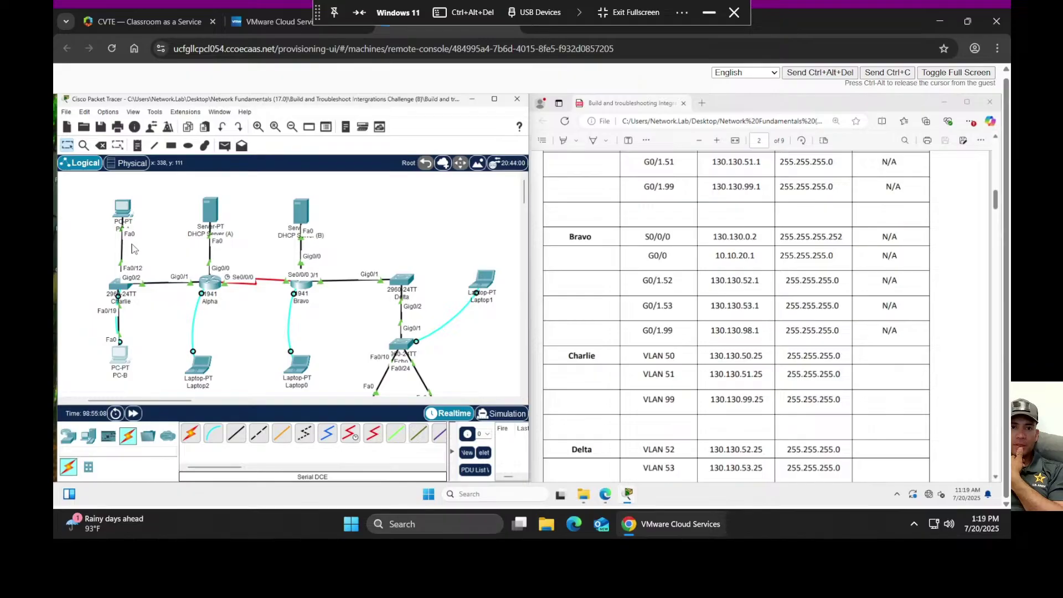
pyautogui.scroll(-2, 149, 269)
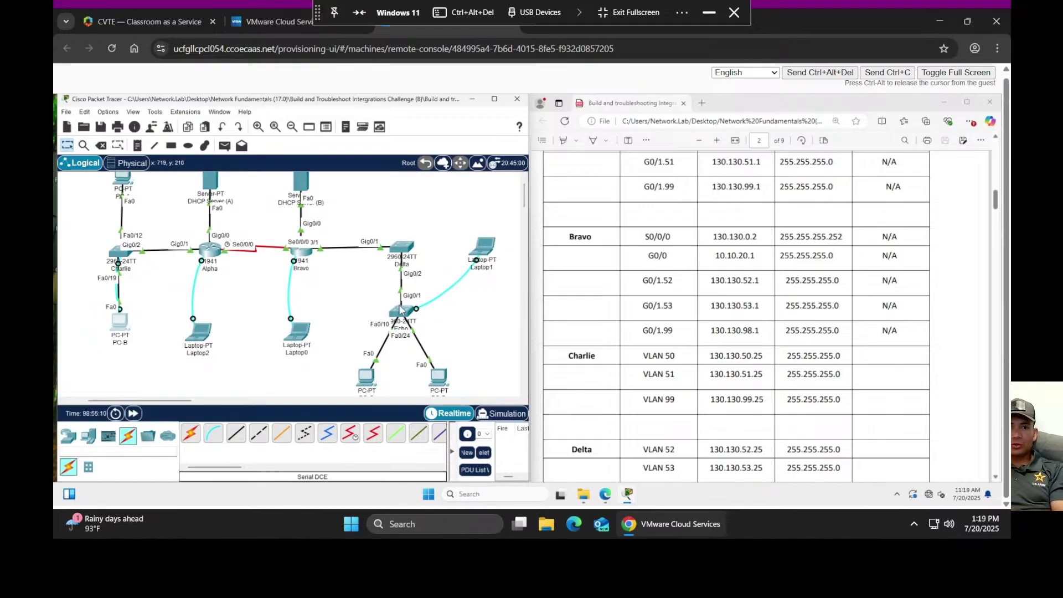
pyautogui.scroll(2, 333, 299)
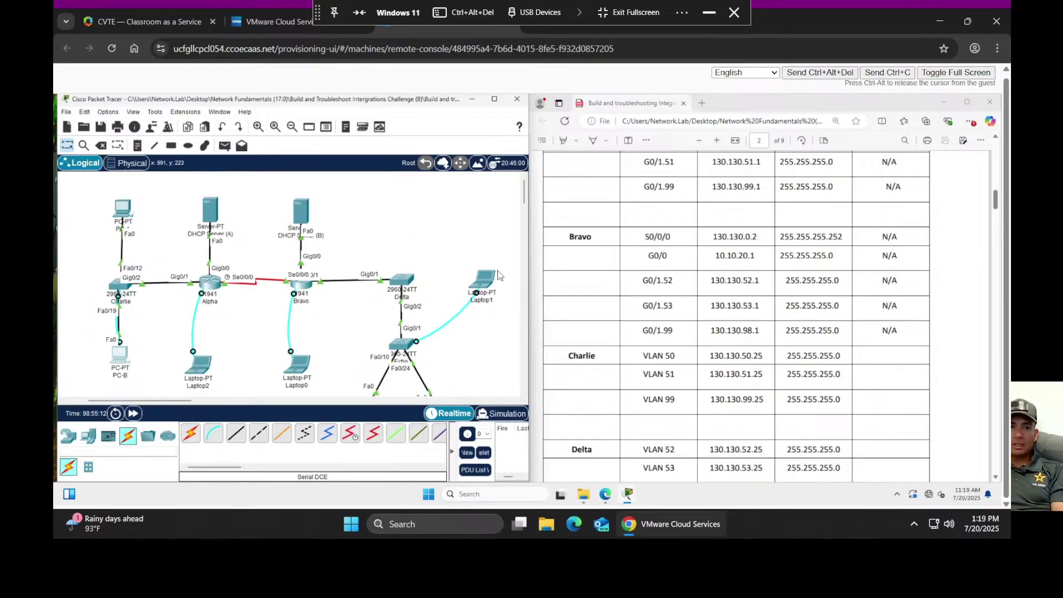
pyautogui.scroll(-3, 822, 371)
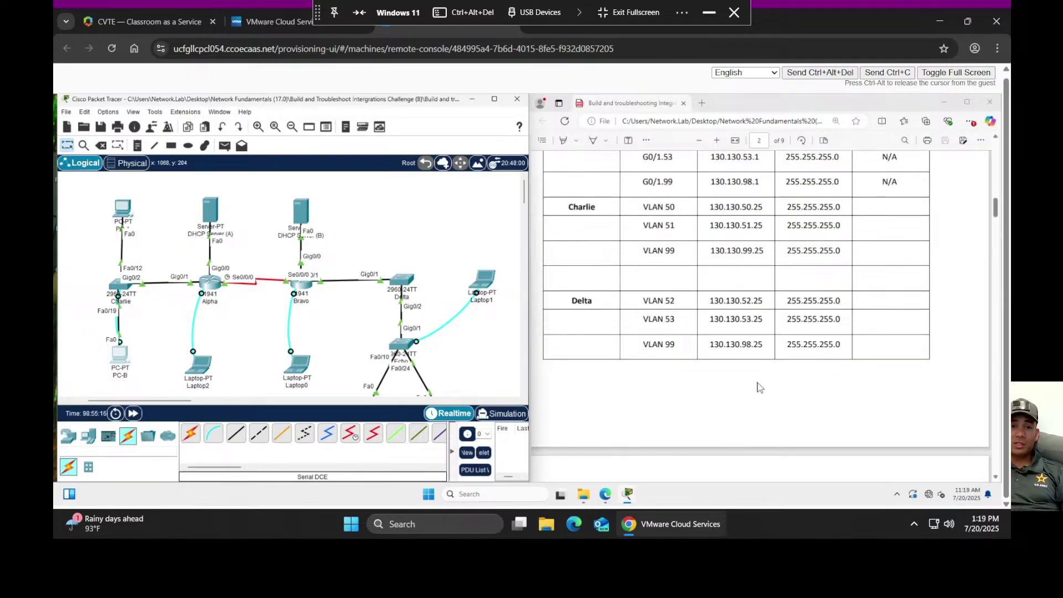
pyautogui.scroll(2, 715, 375)
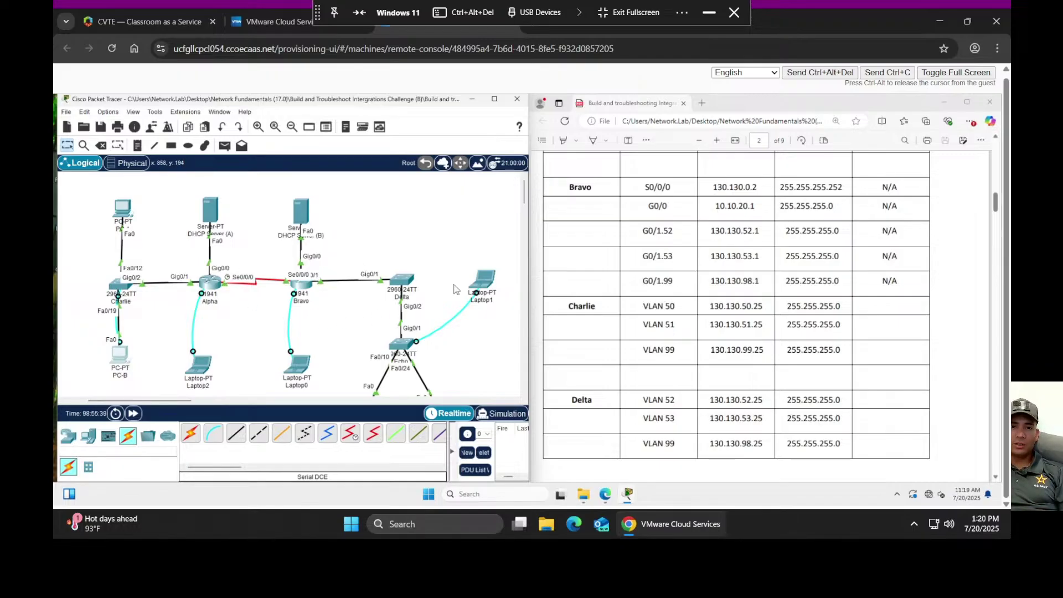
pyautogui.scroll(-3, 455, 285)
pyautogui.scroll(3, 465, 265)
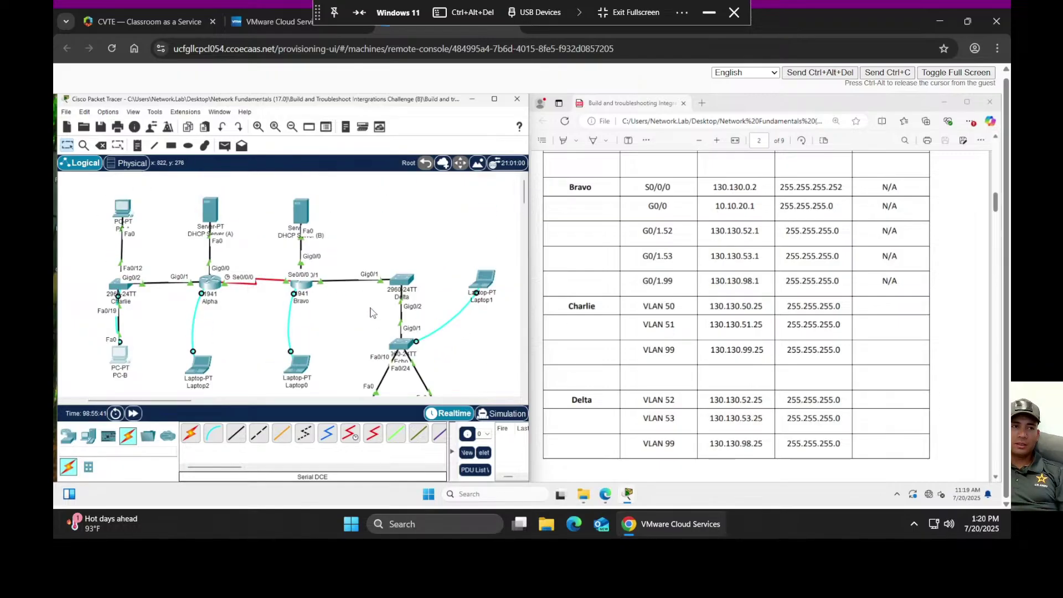